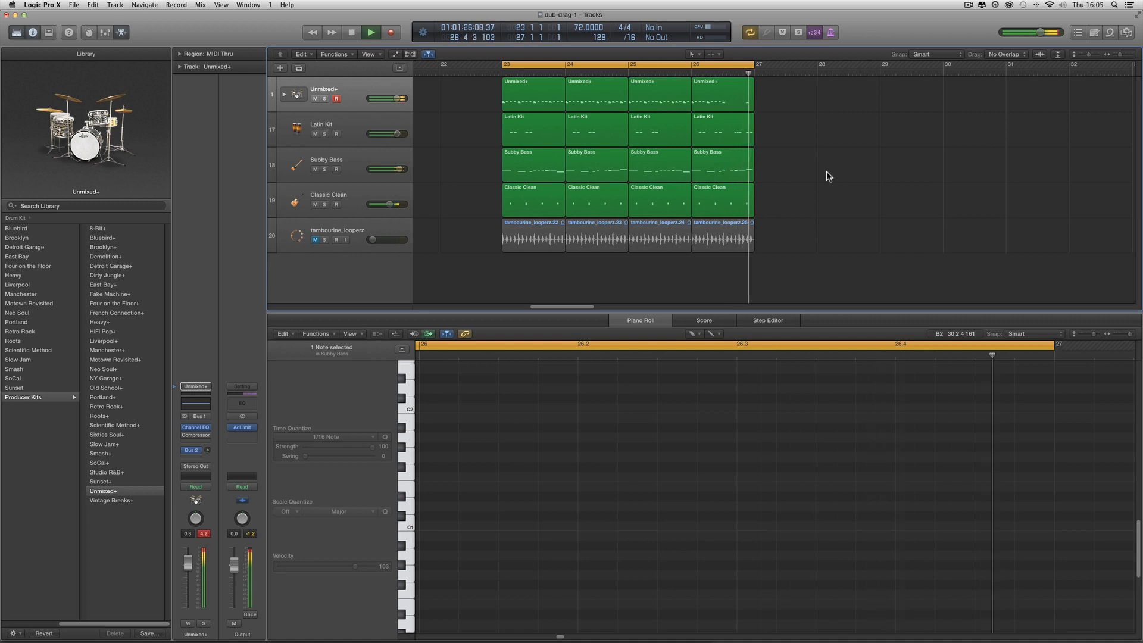
# Set the cycle range to bars 1 to 5 and play back the song's first section
pyautogui.press('space')
pyautogui.hscroll(-15, 446, 177)
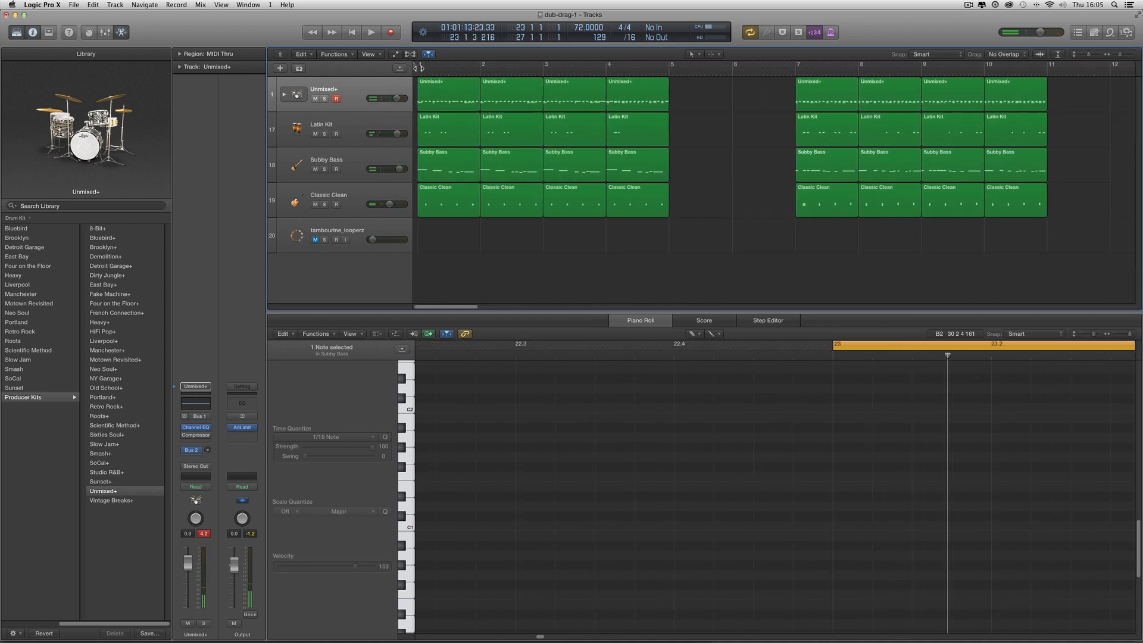
pyautogui.moveTo(419, 67); pyautogui.dragTo(668, 70)
pyautogui.press('space')
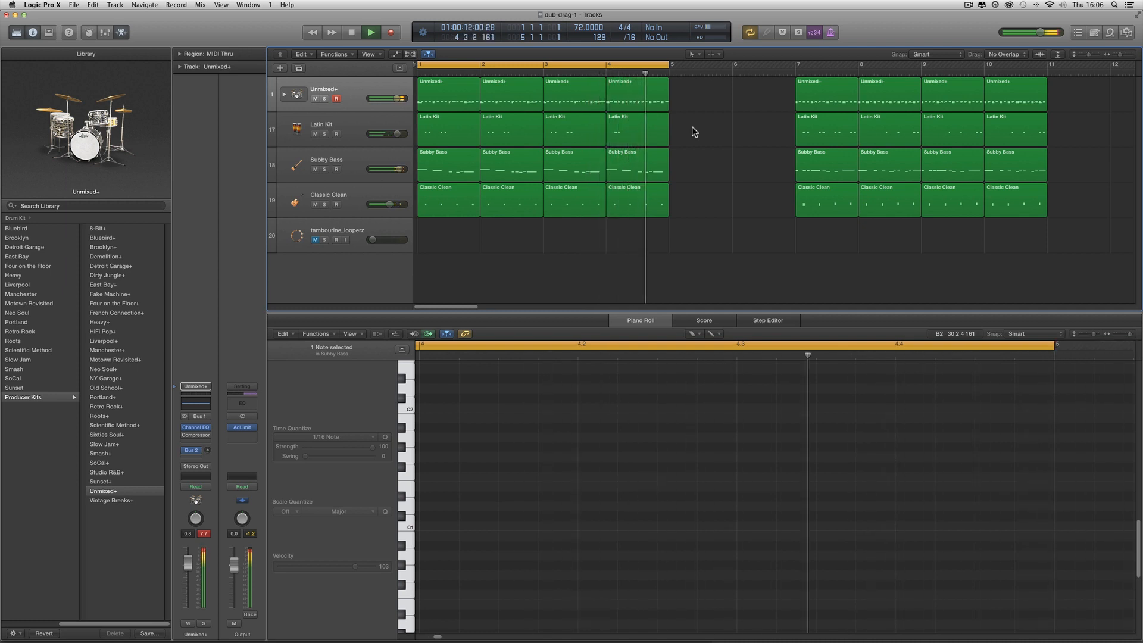
pyautogui.press('space')
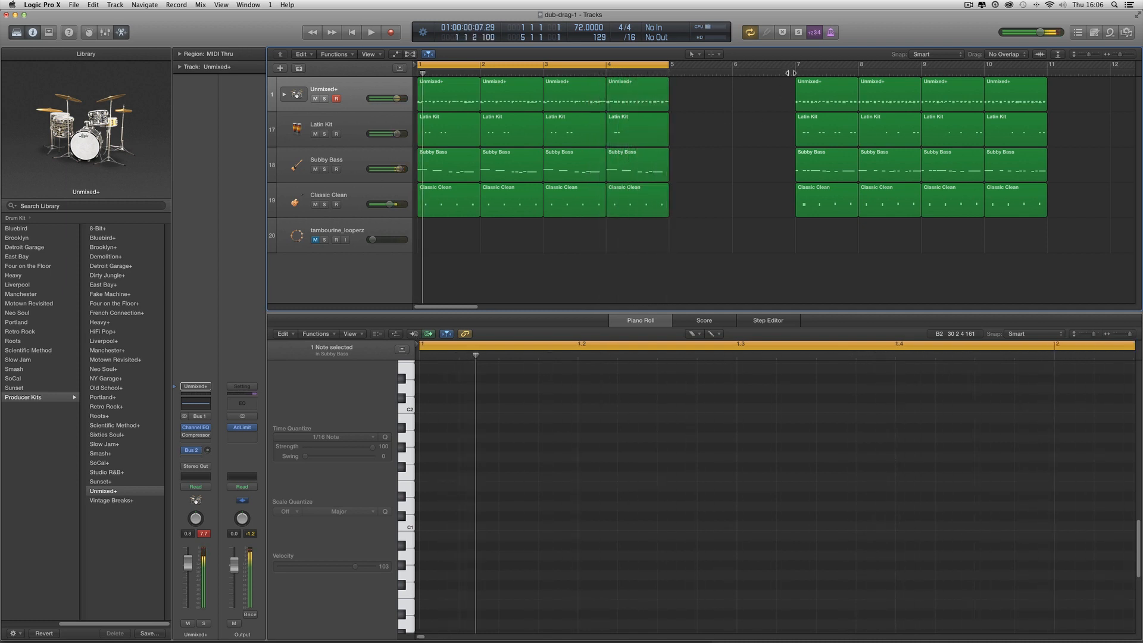
# Set the cycle range to bars 7 to 11 and play back that section
pyautogui.moveTo(809, 70); pyautogui.dragTo(1046, 94)
pyautogui.press('space')
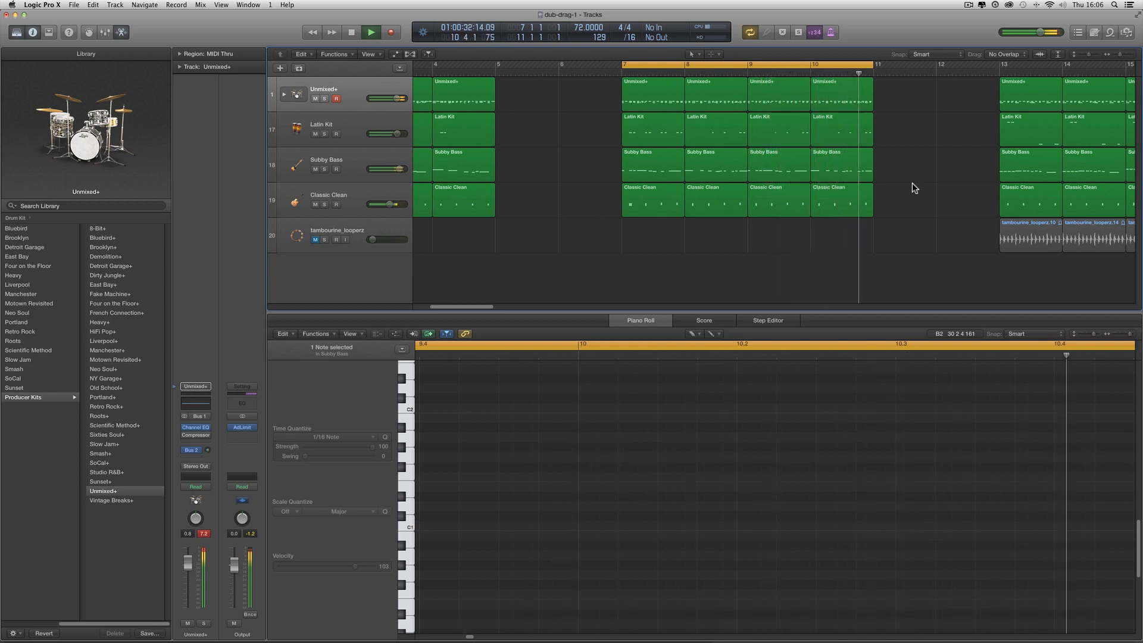
pyautogui.press('space')
# Set the cycle range to bars 13 to 21 and play back the section with the tambourine regions
pyautogui.hscroll(10, 912, 183)
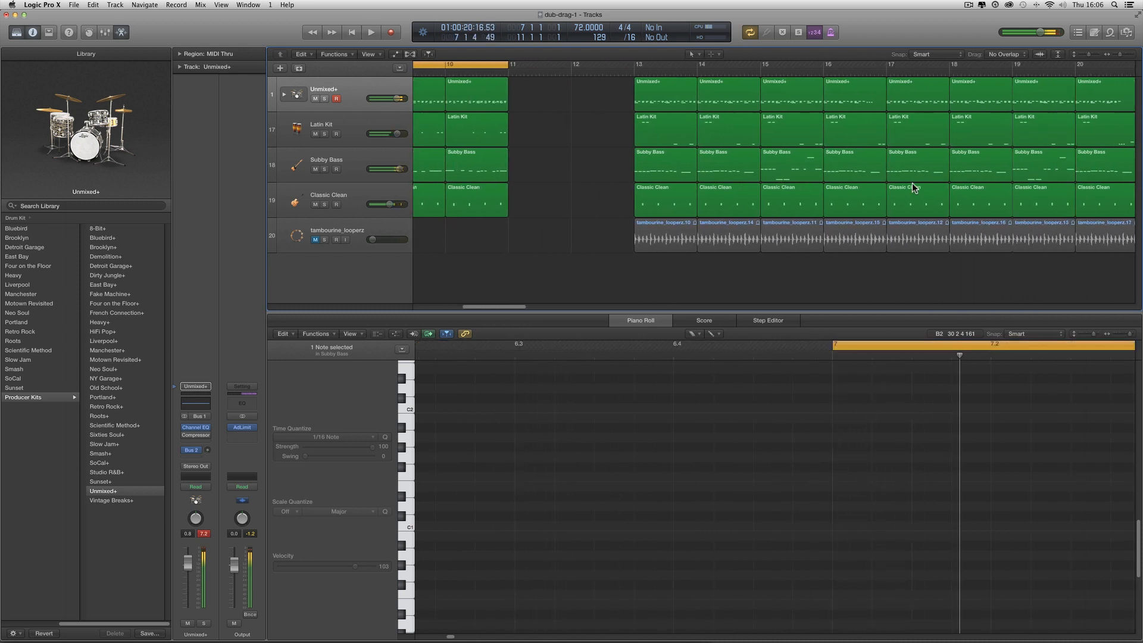
pyautogui.moveTo(510, 70); pyautogui.dragTo(975, 91)
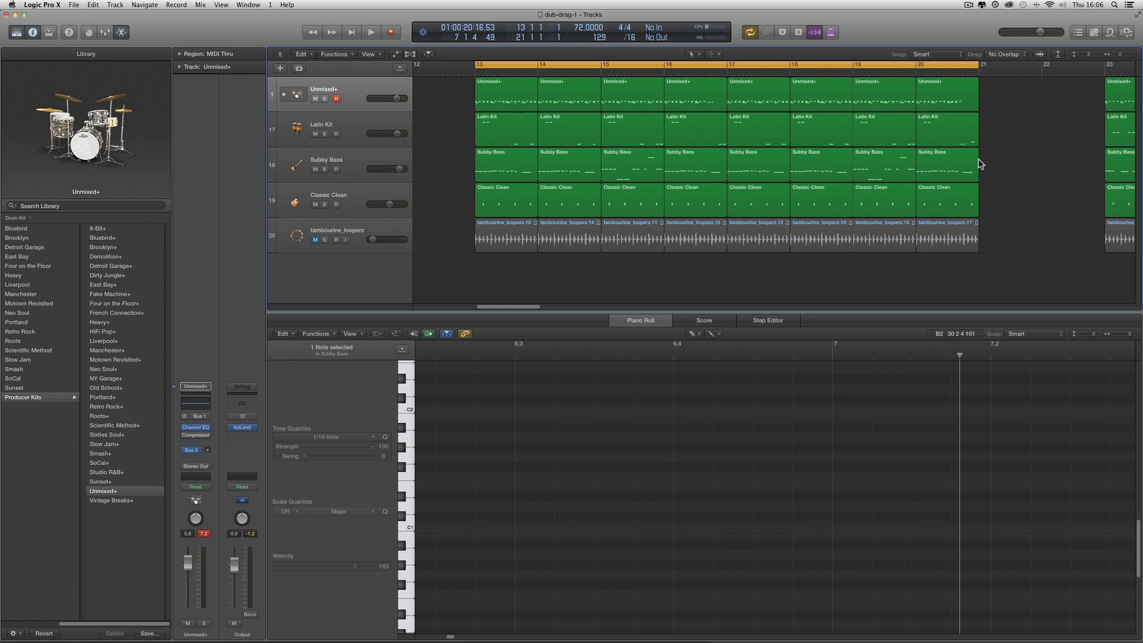
pyautogui.press('space')
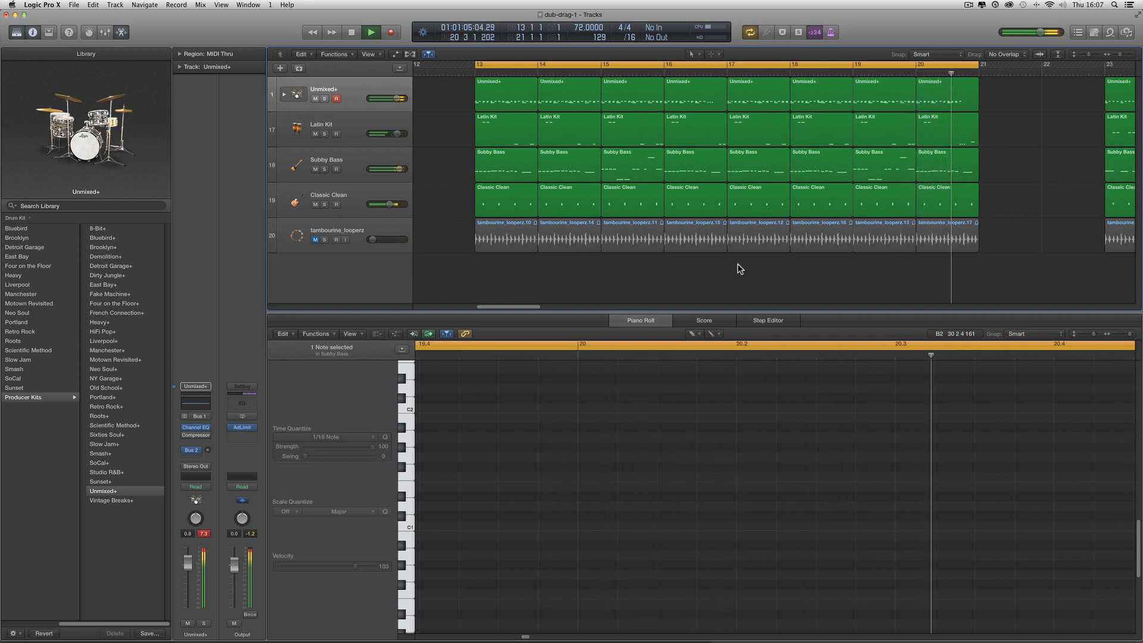
pyautogui.press('space')
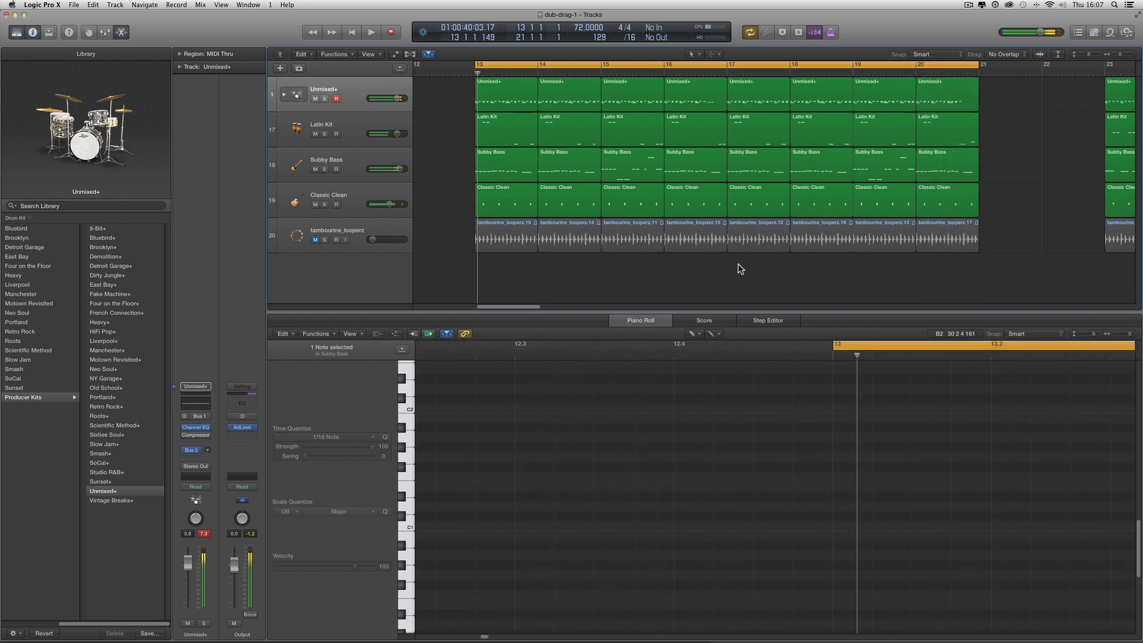
# Create an empty one-bar region at bar 30 on the Unmixed+ drum track with the Pencil Tool and cycle bars 30 to 31
pyautogui.hscroll(12, 873, 269)
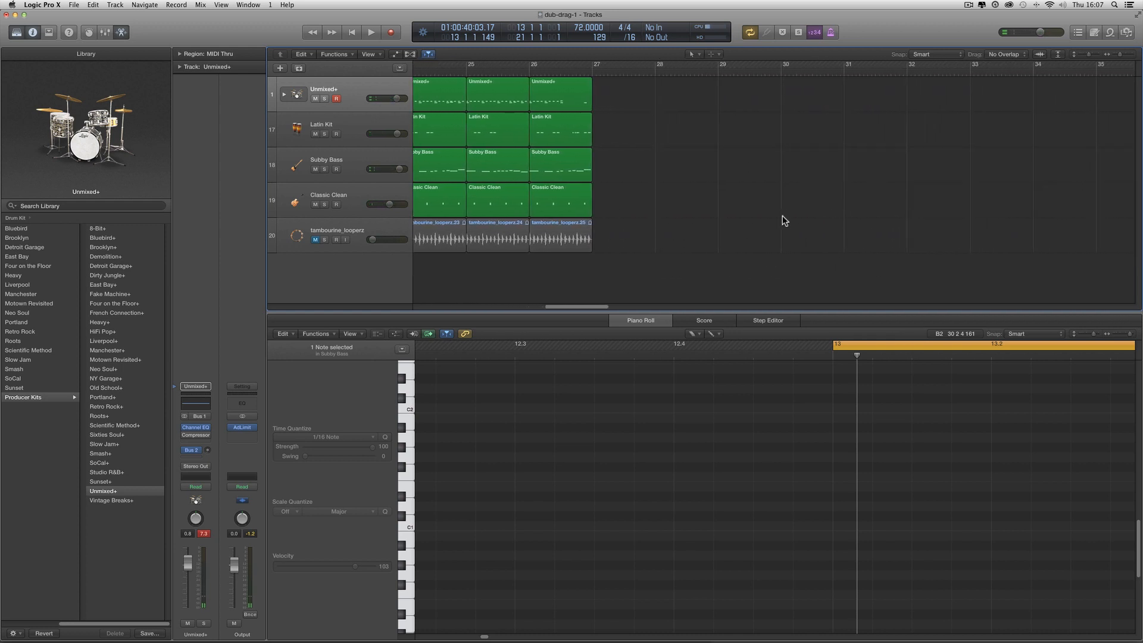
pyautogui.hscroll(2, 726, 180)
pyautogui.hscroll(1, 726, 183)
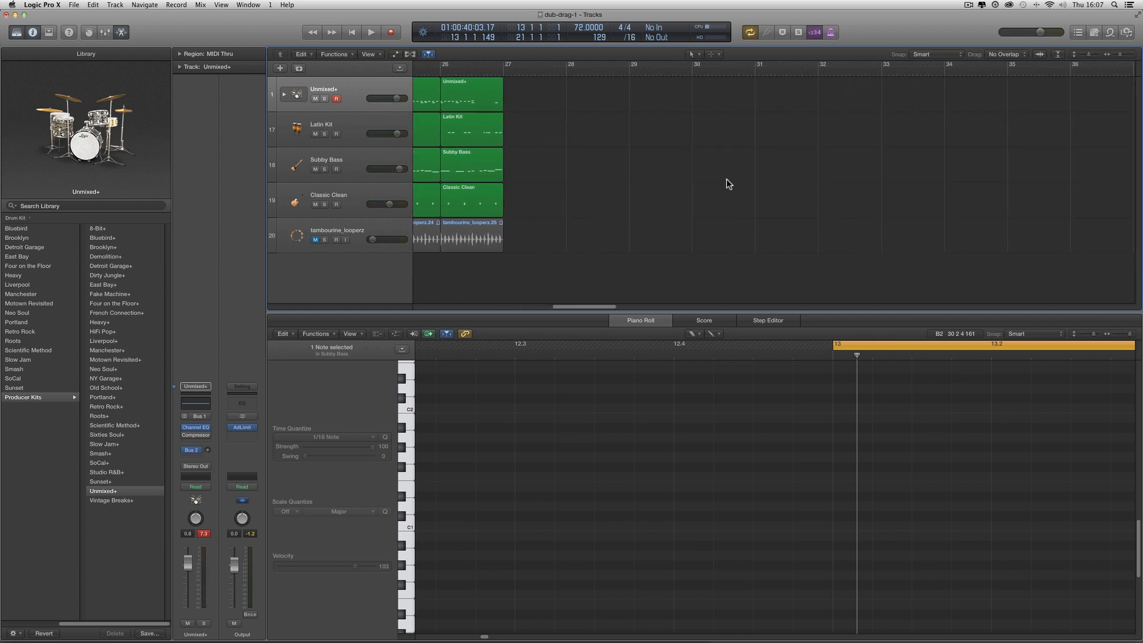
pyautogui.click(694, 54)
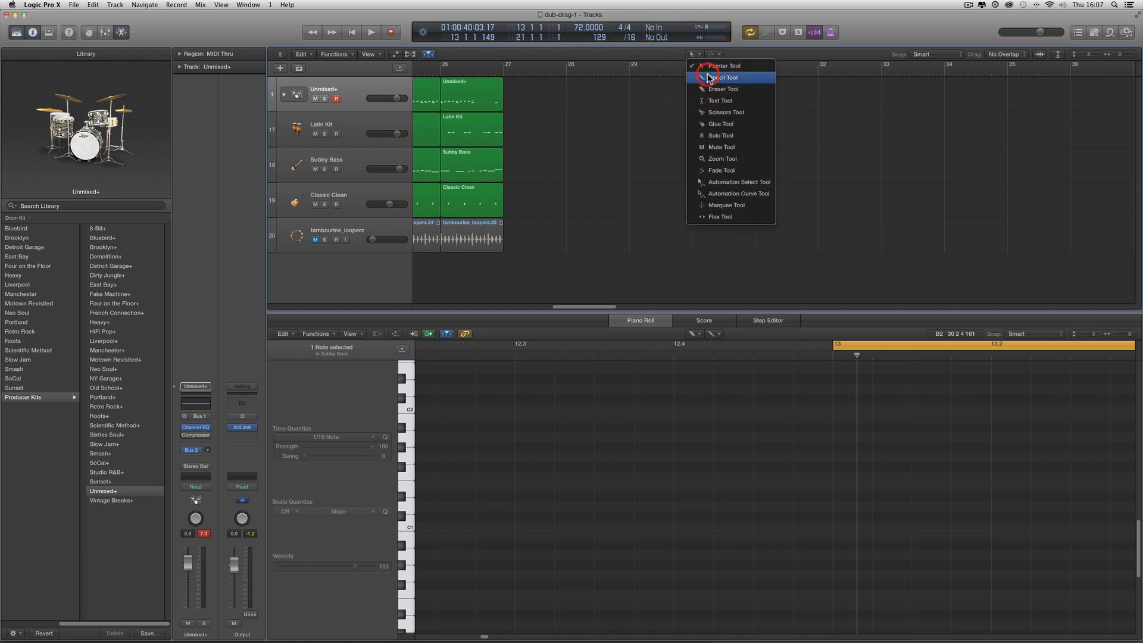
pyautogui.click(709, 79)
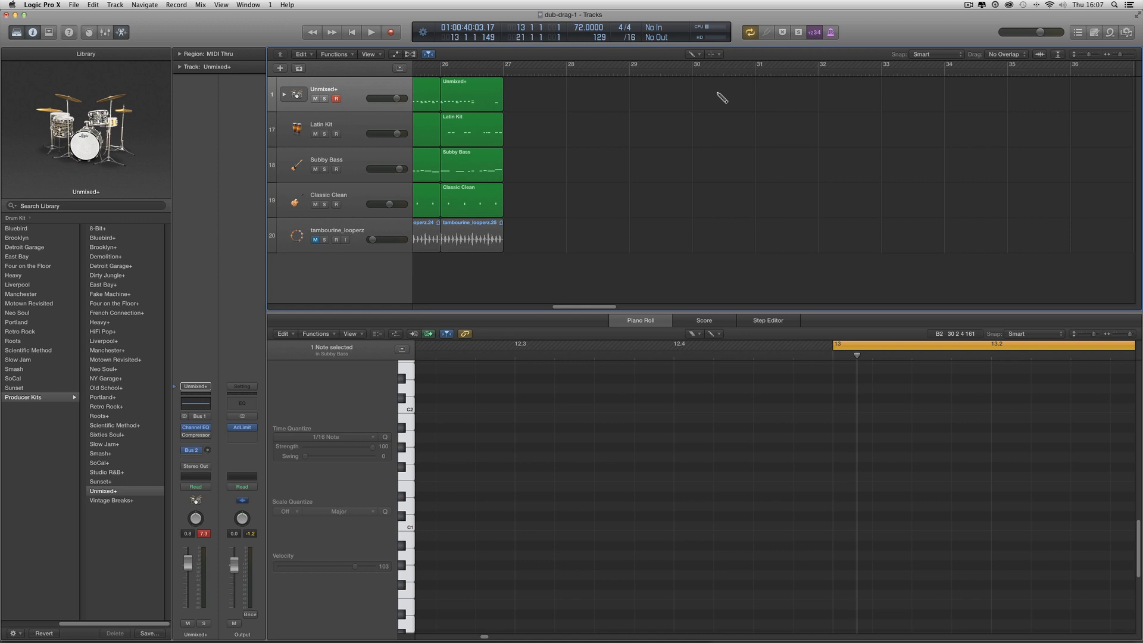
pyautogui.click(722, 98)
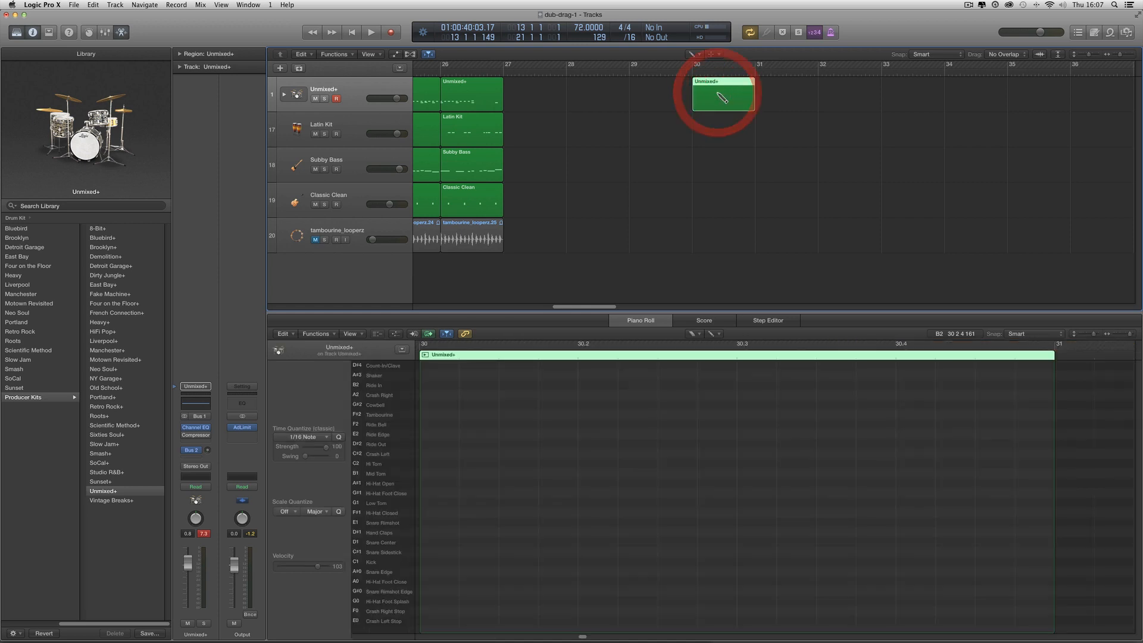
pyautogui.moveTo(695, 67); pyautogui.dragTo(755, 67)
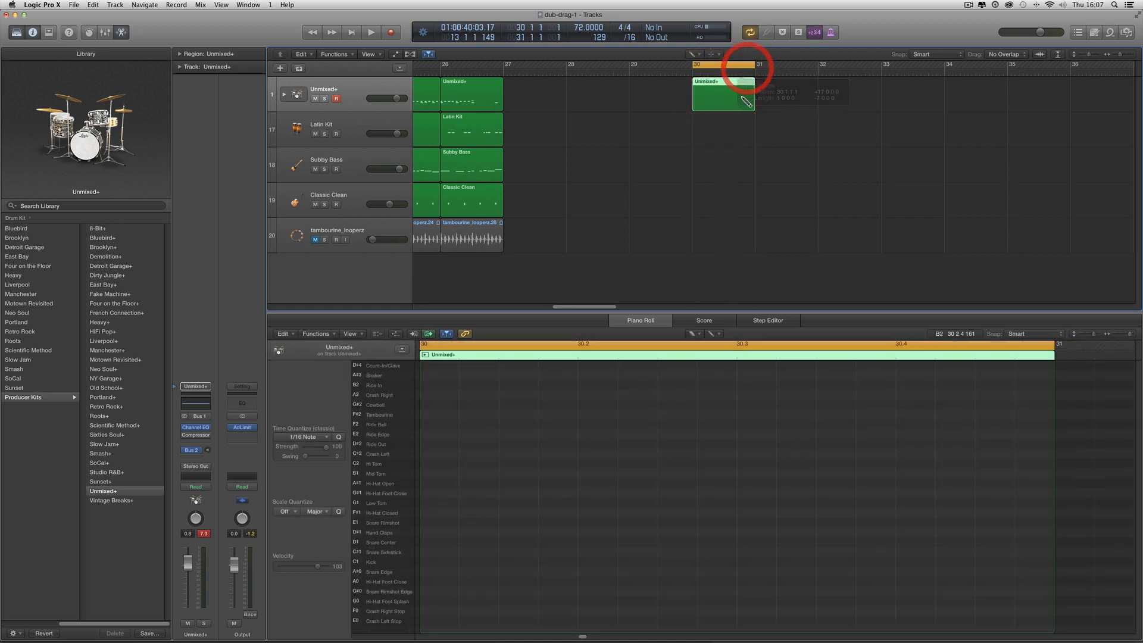
# Paint a continuous row of 1/16 Hi-Hat Closed (F#1) notes across bar 30 in the Piano Roll with the Brush Tool
pyautogui.hscroll(-2, 703, 355)
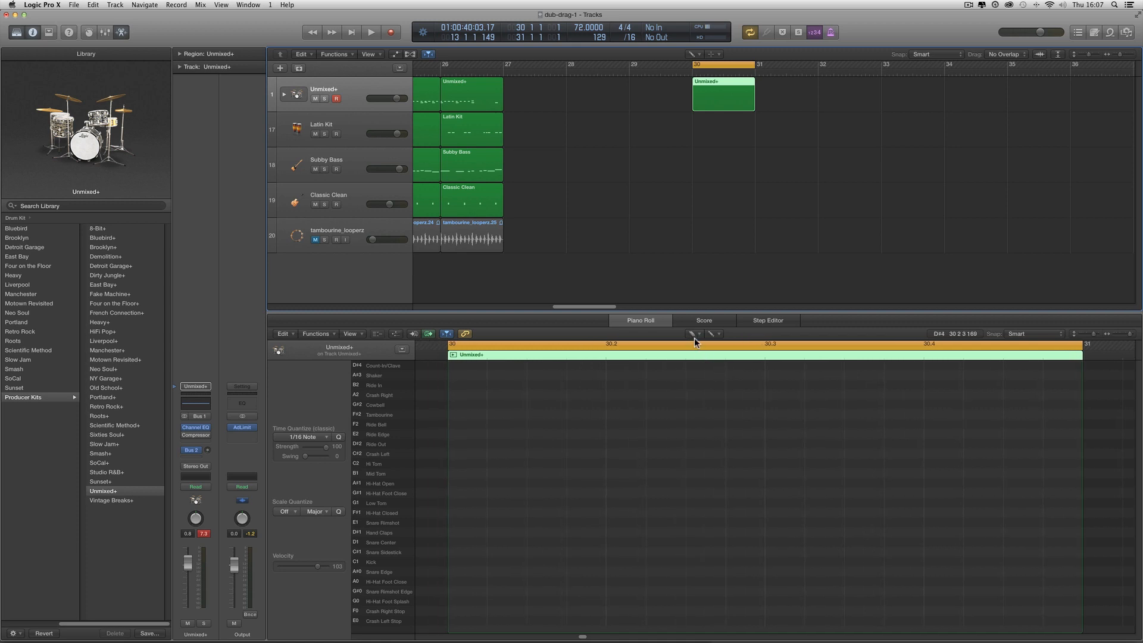
pyautogui.click(693, 335)
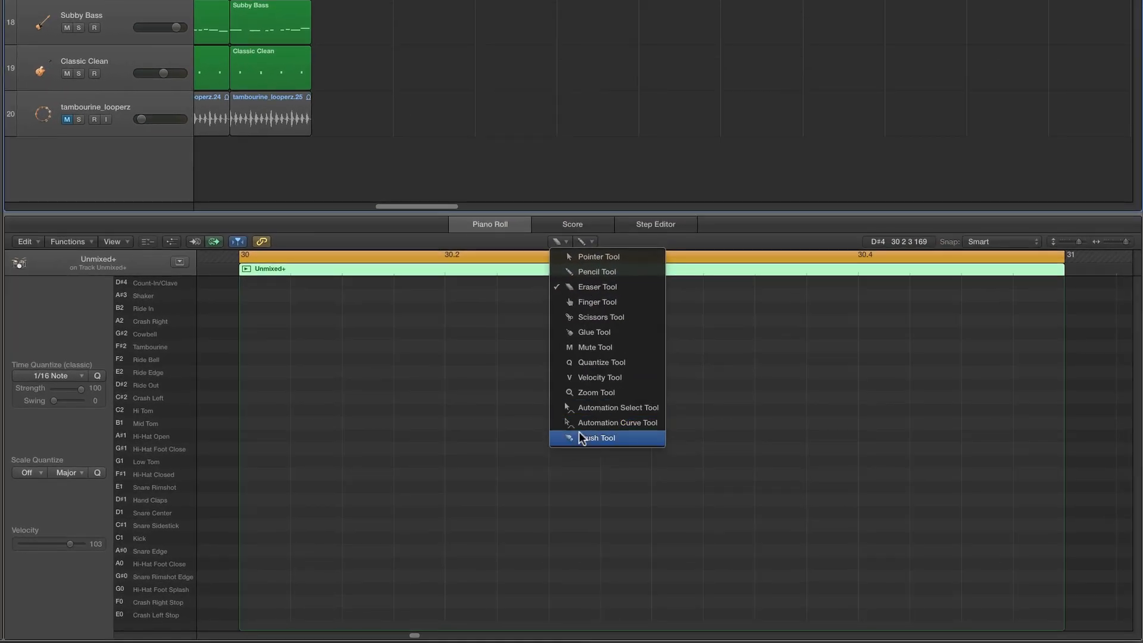
pyautogui.click(581, 439)
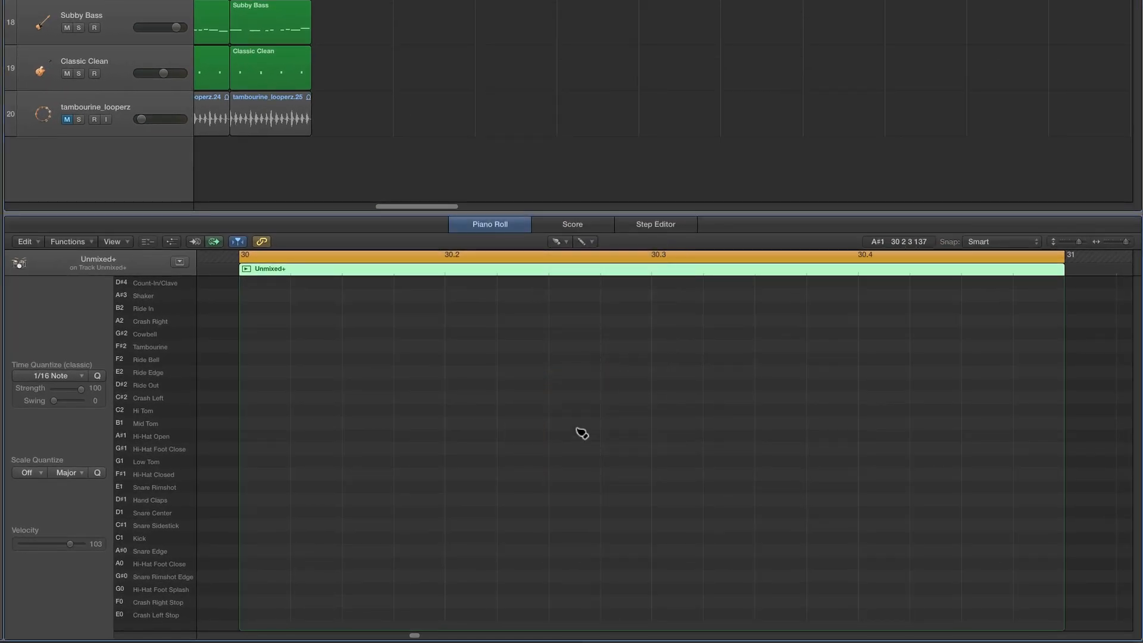
pyautogui.click(1086, 241)
pyautogui.hscroll(-5, 596, 380)
pyautogui.hscroll(2, 506, 381)
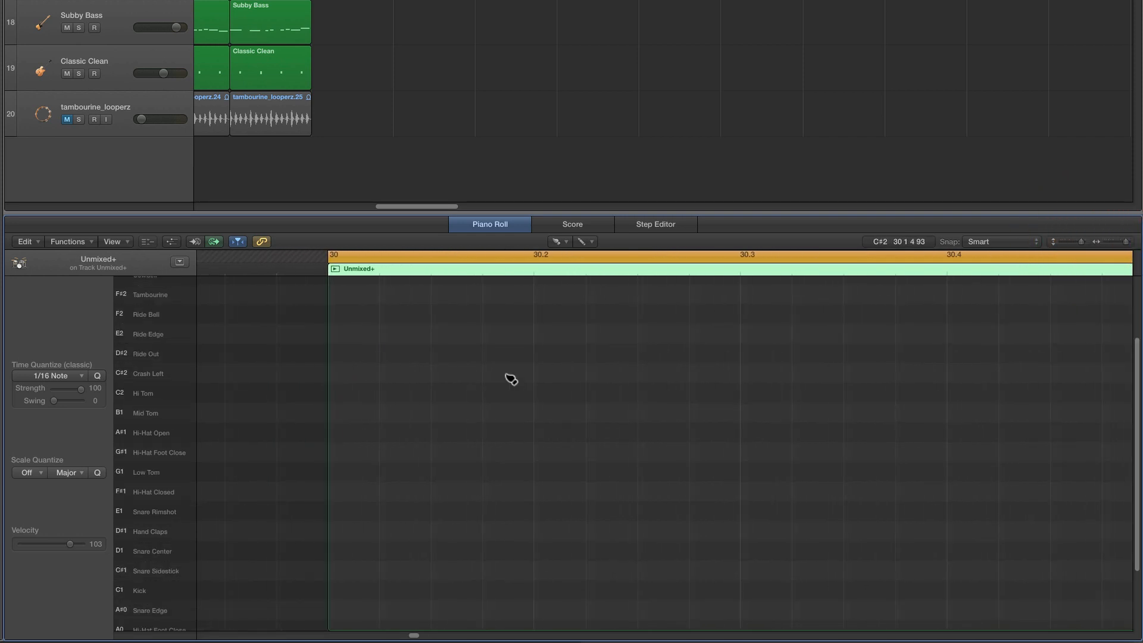
pyautogui.hscroll(3, 511, 379)
pyautogui.click(559, 243)
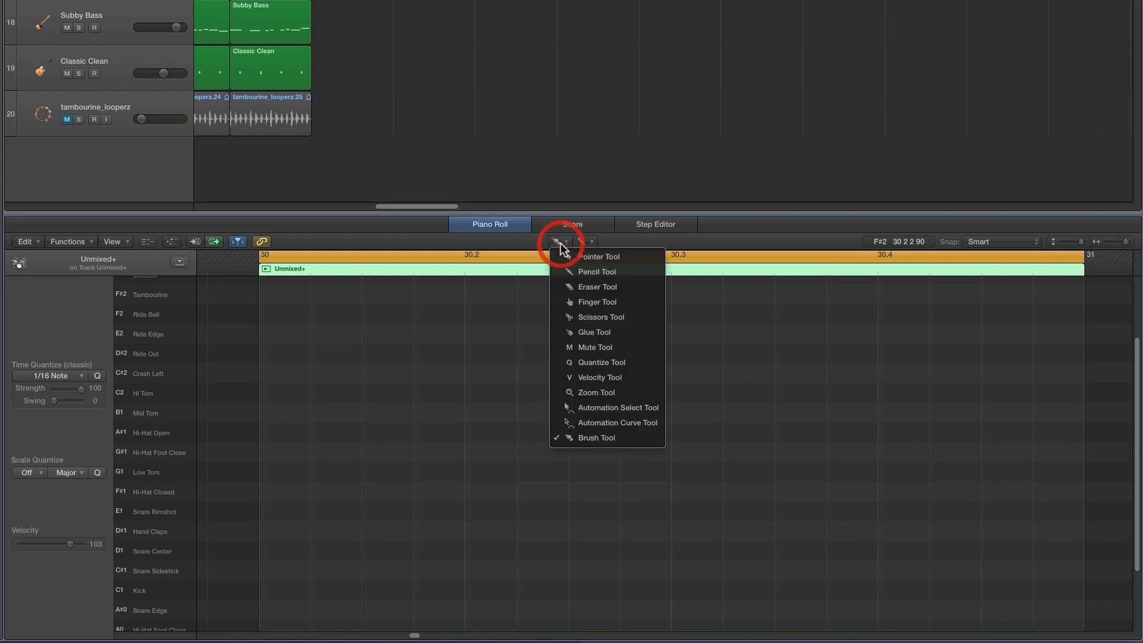
pyautogui.click(586, 438)
pyautogui.click(43, 376)
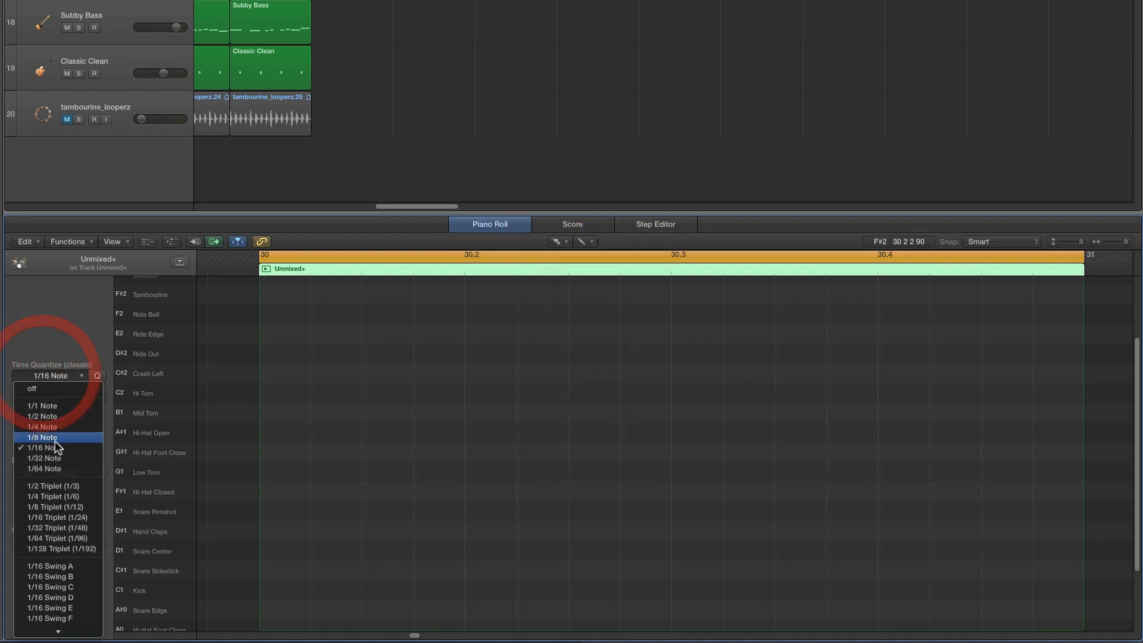
pyautogui.click(78, 333)
pyautogui.scroll(-5, 339, 428)
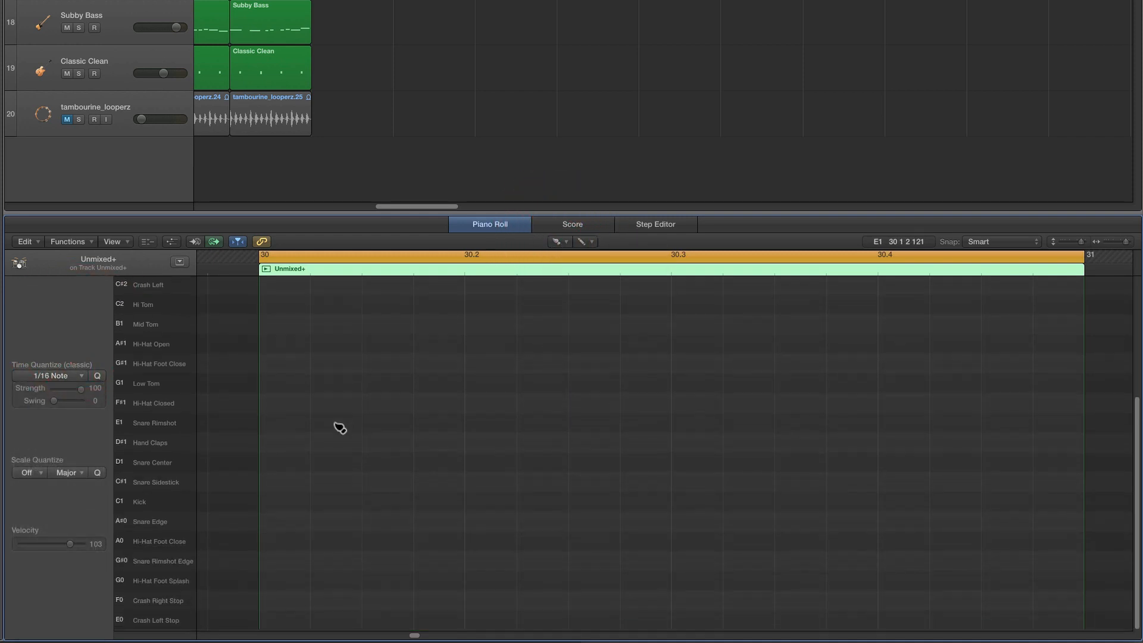
pyautogui.moveTo(273, 410); pyautogui.dragTo(1039, 409)
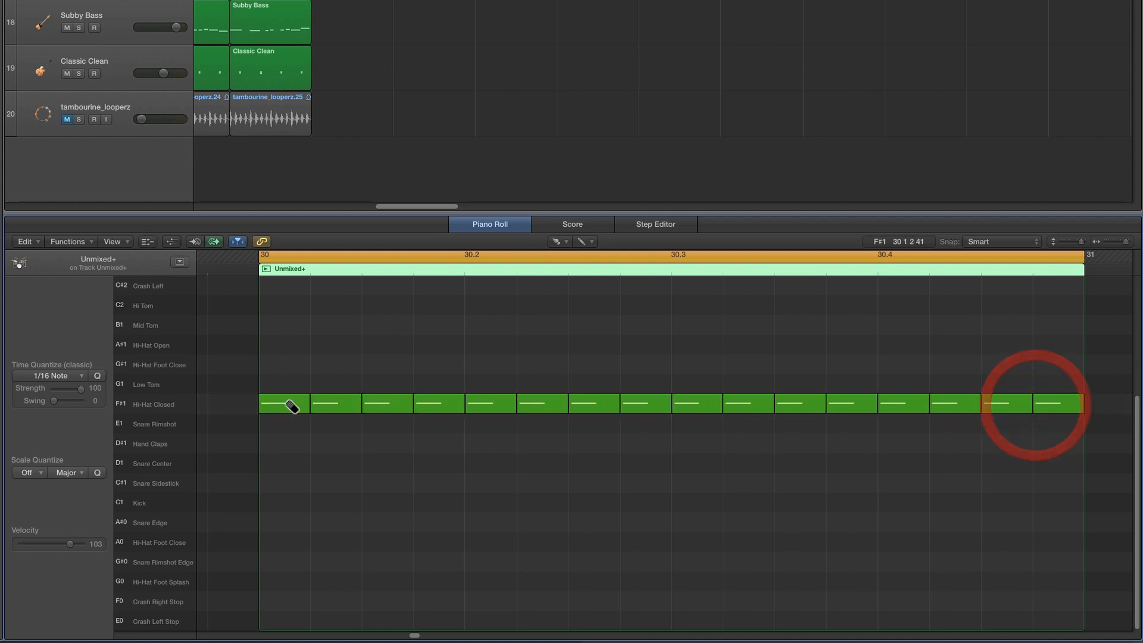
# Shorten all Hi-Hat Closed notes to about half their length and set their velocity to 101
pyautogui.click(163, 405)
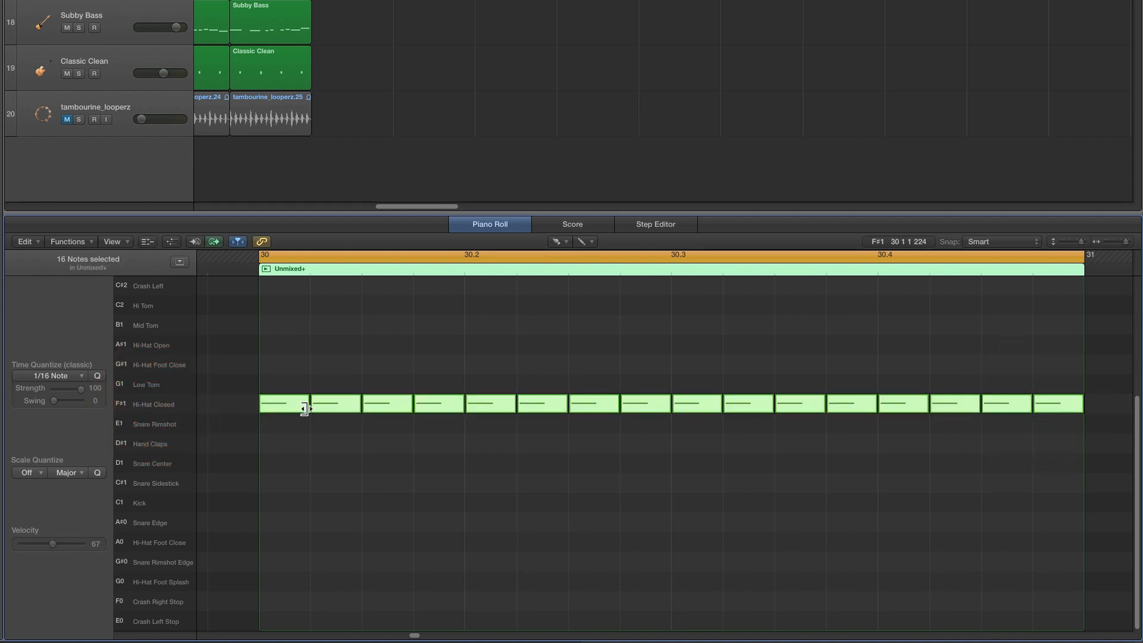
pyautogui.moveTo(305, 408); pyautogui.dragTo(283, 408)
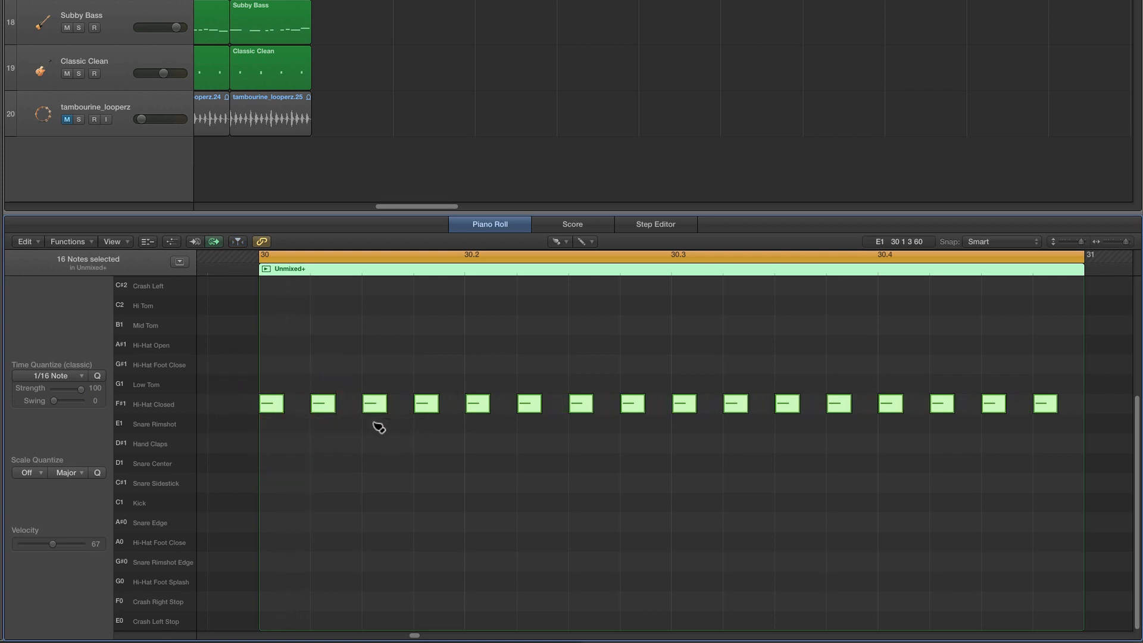
pyautogui.moveTo(53, 544); pyautogui.dragTo(69, 544)
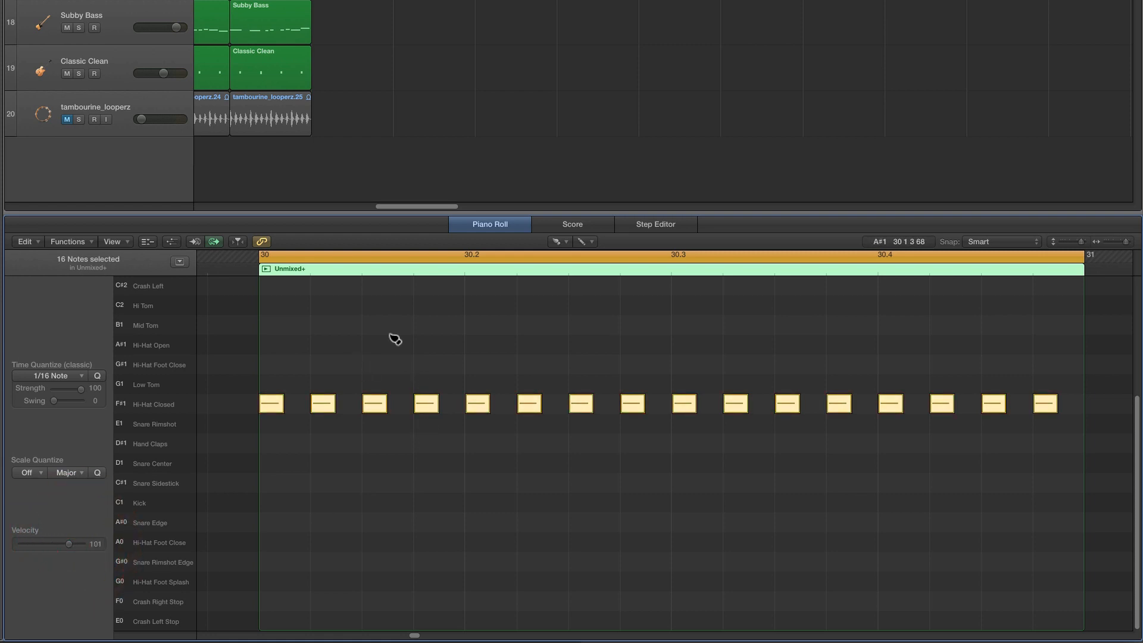
# Set the velocity of every second Hi-Hat Closed note to 19 with the Velocity Tool while playing the loop
pyautogui.click(557, 240)
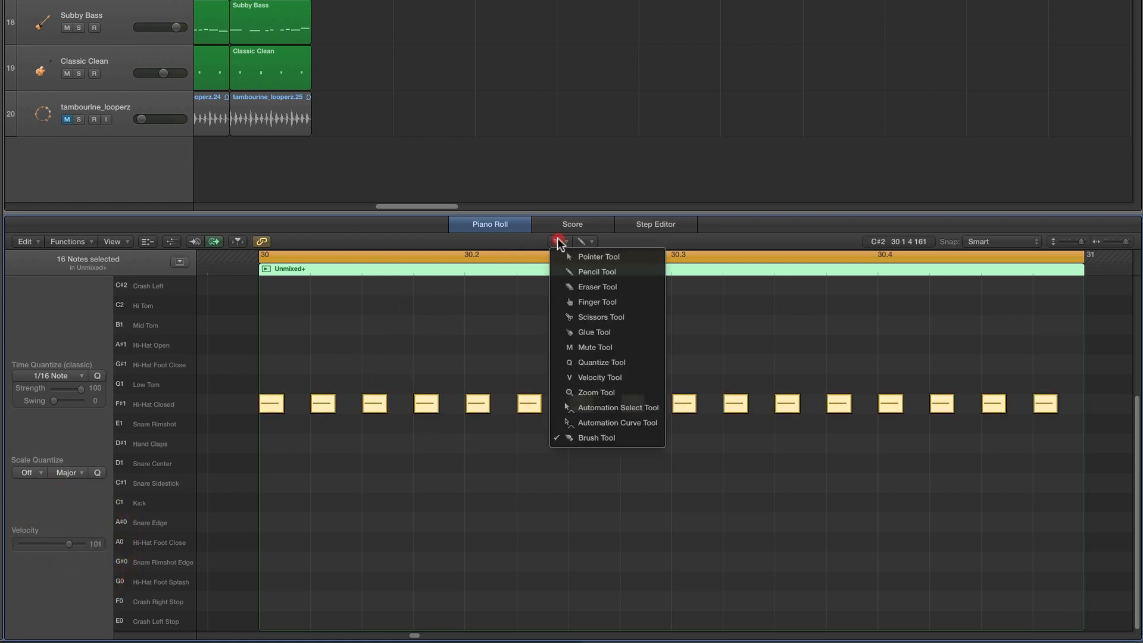
pyautogui.click(579, 377)
pyautogui.click(487, 359)
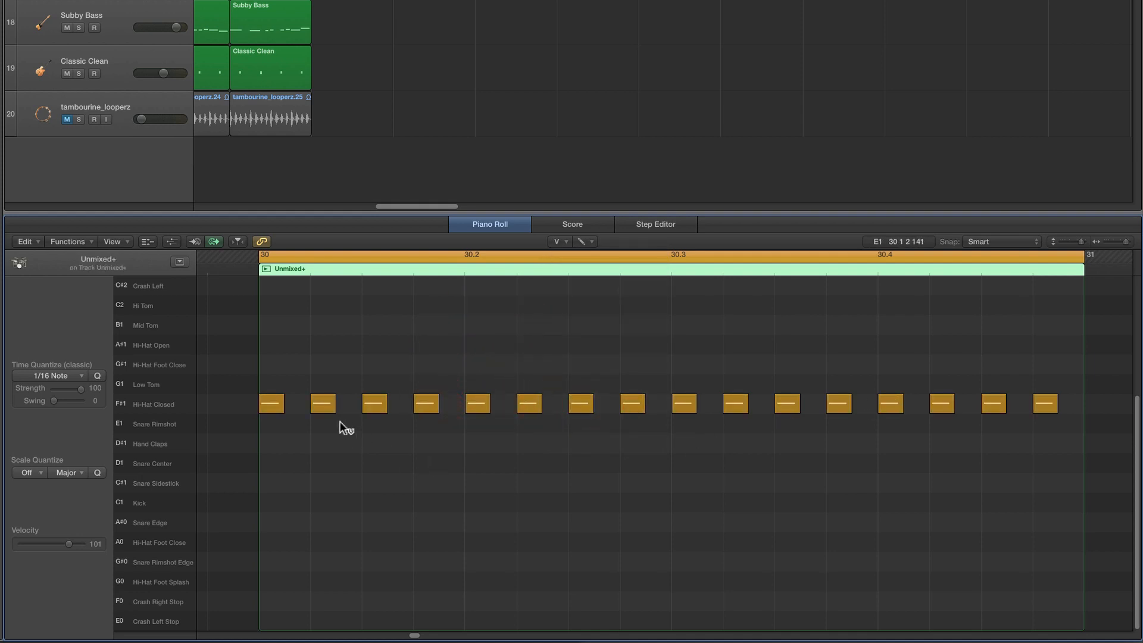
pyautogui.click(328, 407)
pyautogui.keyDown('shift'); pyautogui.click(426, 403); pyautogui.keyUp('shift')
pyautogui.keyDown('shift'); pyautogui.click(529, 404); pyautogui.keyUp('shift')
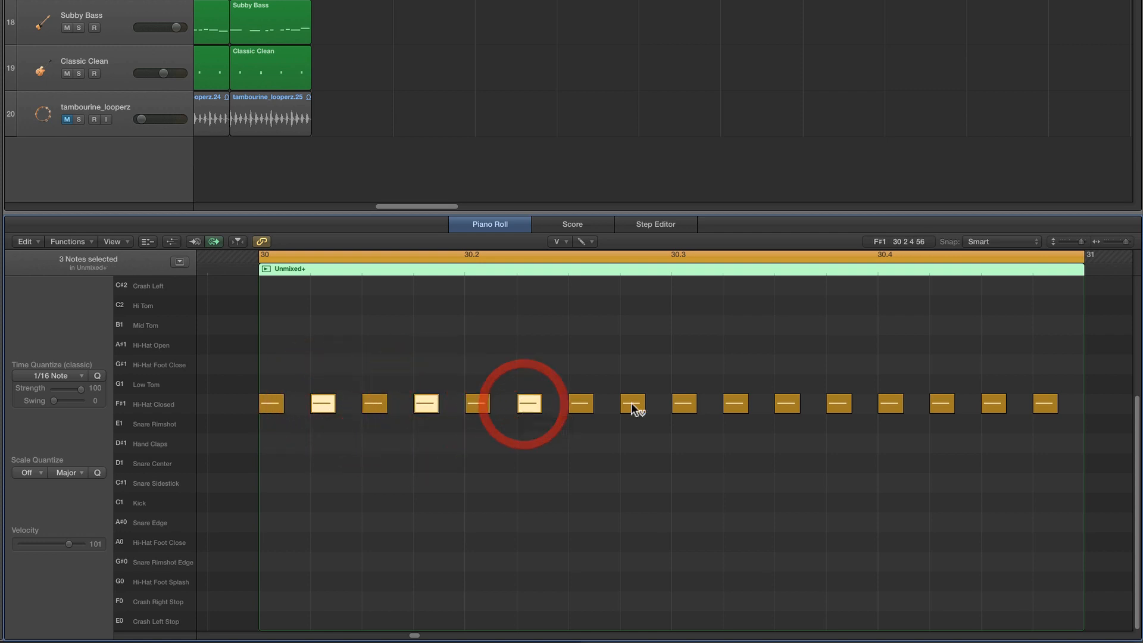
pyautogui.keyDown('shift'); pyautogui.click(633, 404); pyautogui.keyUp('shift')
pyautogui.keyDown('shift'); pyautogui.click(735, 403); pyautogui.keyUp('shift')
pyautogui.keyDown('shift'); pyautogui.click(839, 403); pyautogui.keyUp('shift')
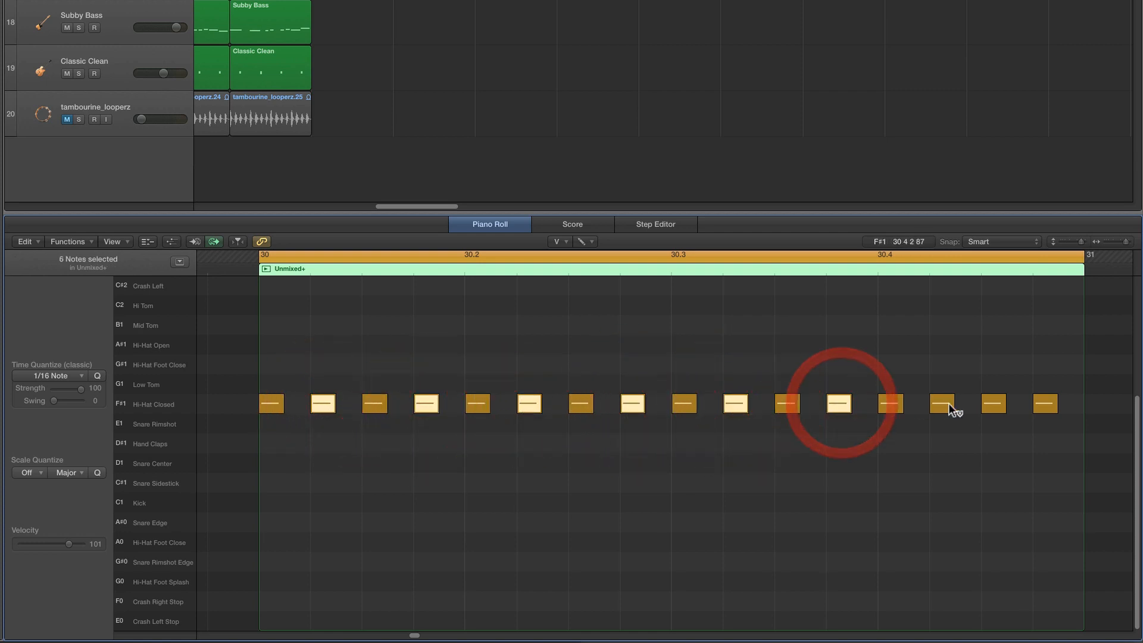
pyautogui.keyDown('shift'); pyautogui.click(945, 403); pyautogui.keyUp('shift')
pyautogui.keyDown('shift'); pyautogui.click(1039, 403); pyautogui.keyUp('shift')
pyautogui.moveTo(327, 404); pyautogui.dragTo(331, 516)
pyautogui.press('space')
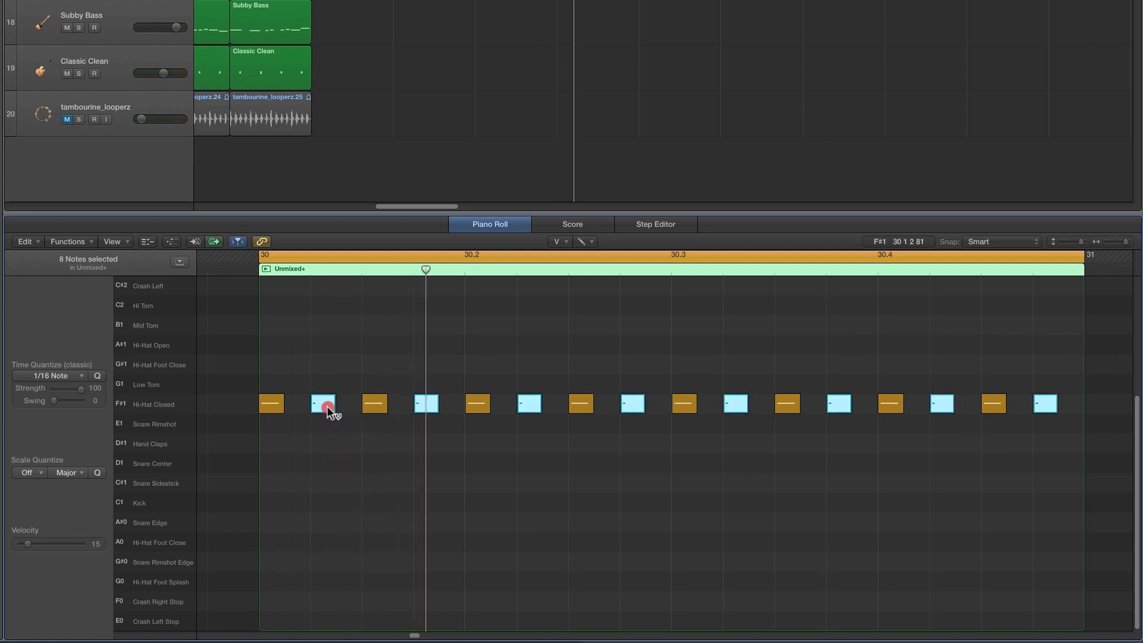
pyautogui.moveTo(327, 406); pyautogui.dragTo(327, 401)
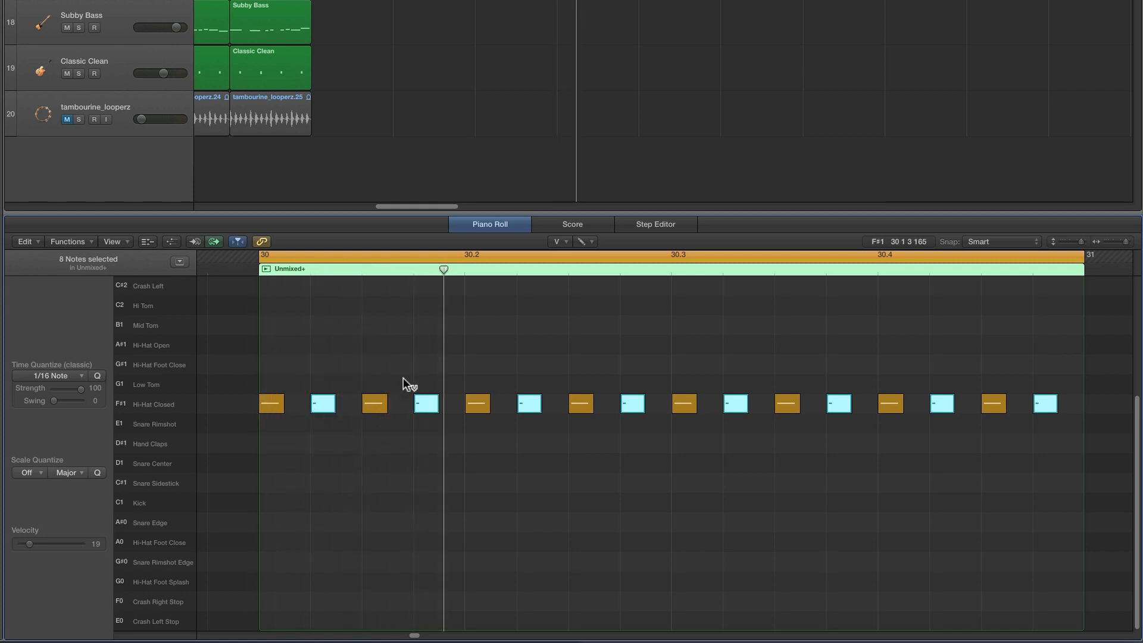
pyautogui.click(409, 345)
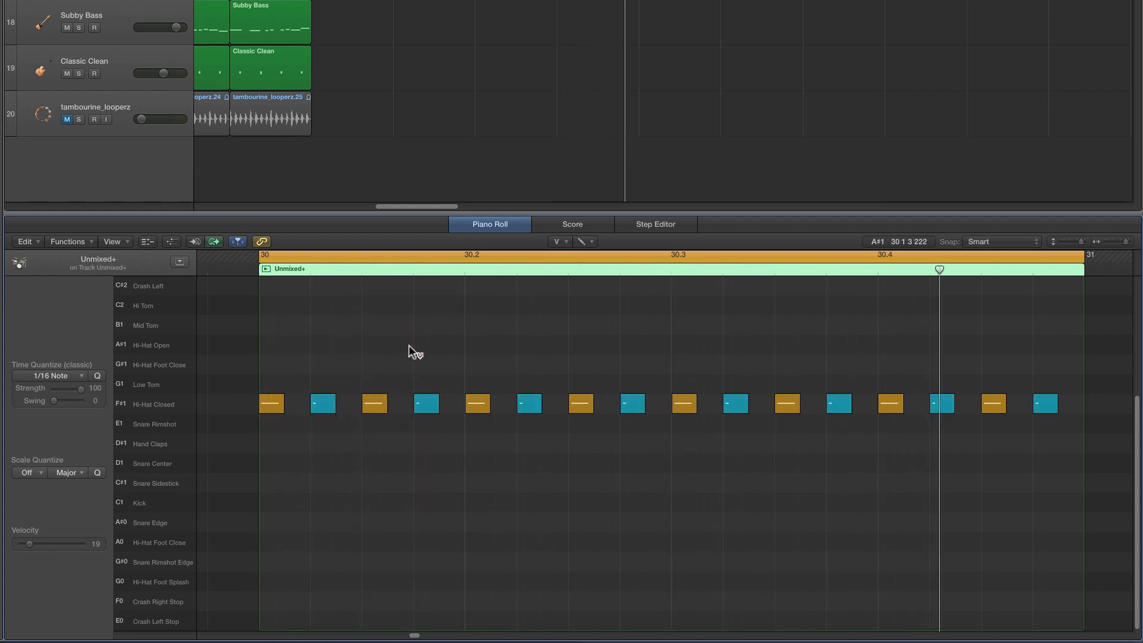
# Move the hi-hat notes at 30.1.3 and 30.2.3 up to Hi-Hat Foot Close (G#1) with the Pointer Tool and play the loop
pyautogui.click(551, 241)
pyautogui.click(581, 269)
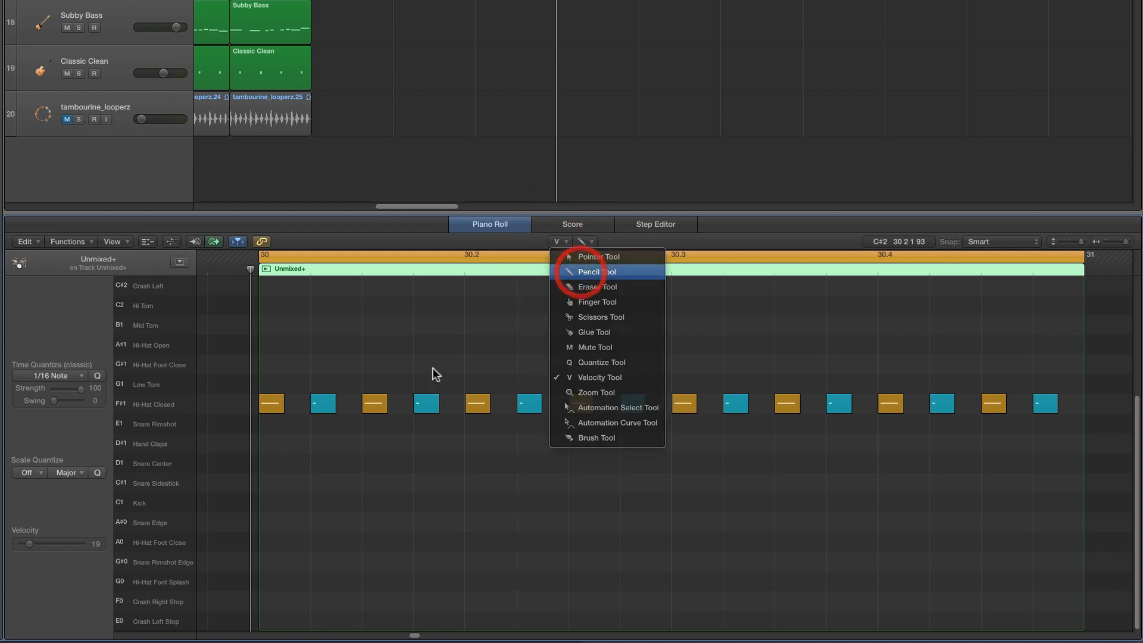
pyautogui.click(553, 240)
pyautogui.click(581, 257)
pyautogui.click(375, 405)
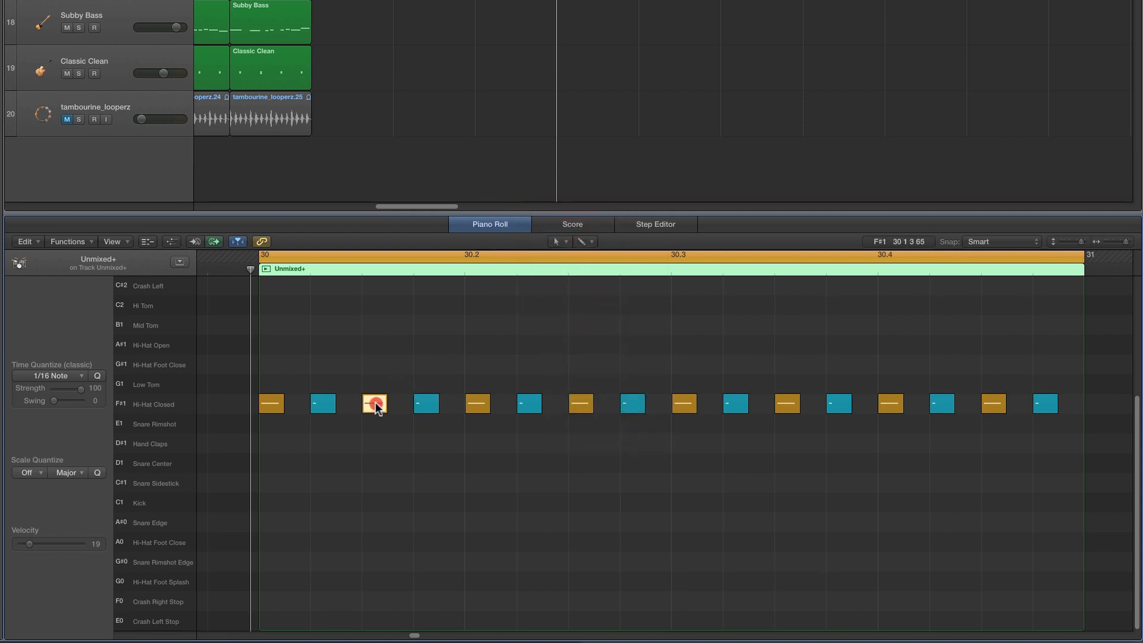
pyautogui.moveTo(375, 405); pyautogui.dragTo(375, 364)
pyautogui.moveTo(581, 403); pyautogui.dragTo(581, 365)
pyautogui.press('space')
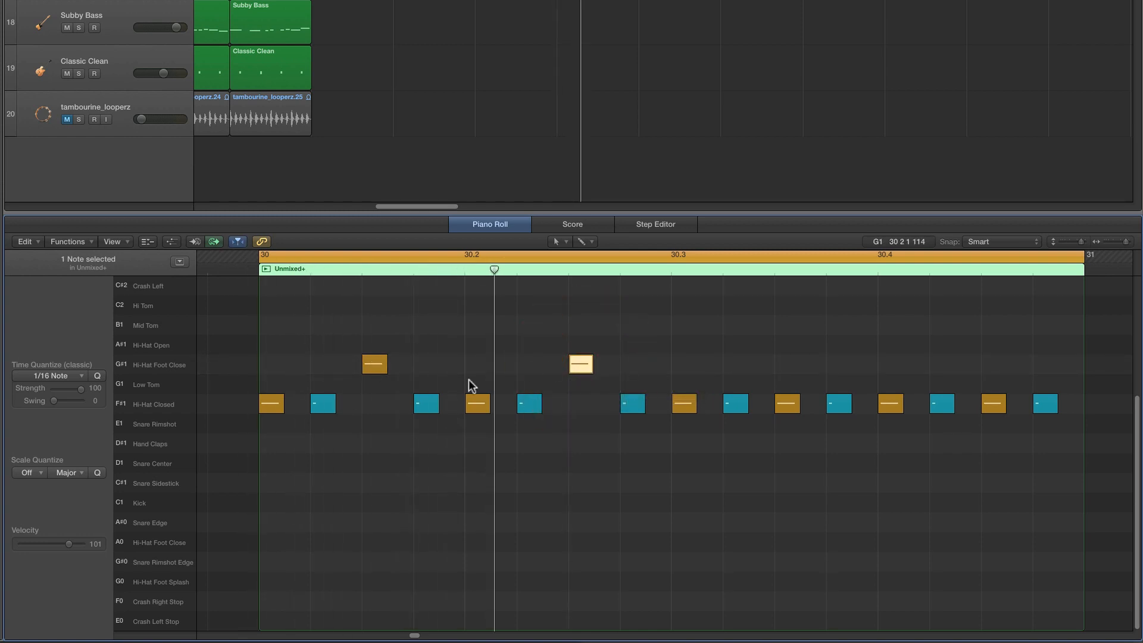
# Move the two Hi-Hat Foot Close notes back down to Hi-Hat Closed (F#1) and return the playhead to the start of bar 30
pyautogui.moveTo(381, 366); pyautogui.dragTo(380, 403)
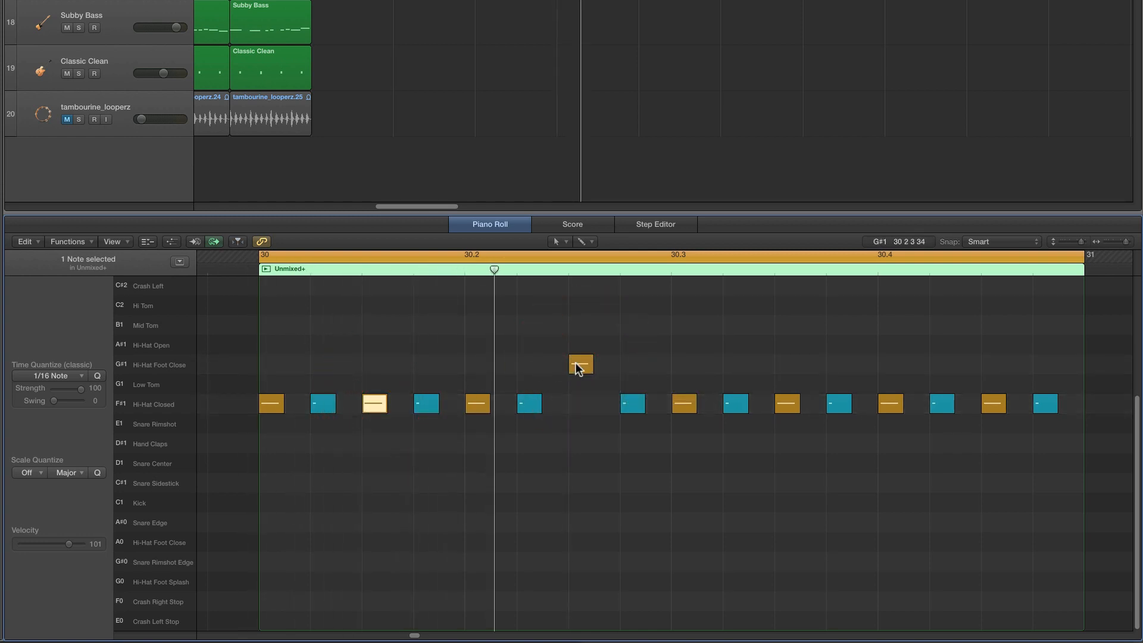
pyautogui.moveTo(582, 365); pyautogui.dragTo(578, 404)
pyautogui.click(623, 345)
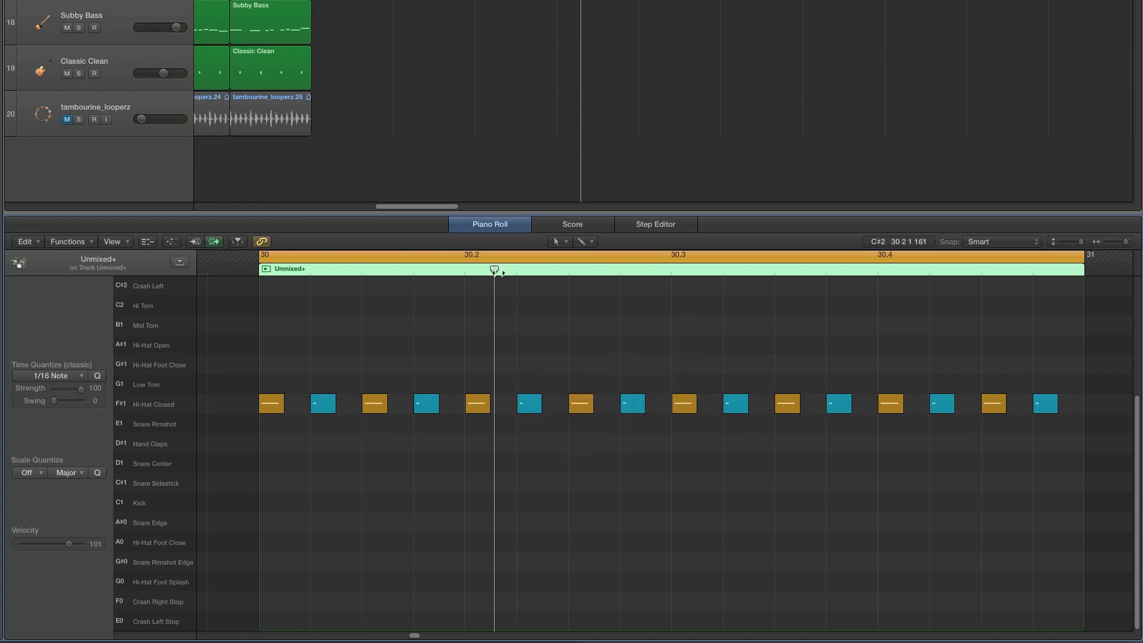
pyautogui.moveTo(445, 274); pyautogui.dragTo(259, 273)
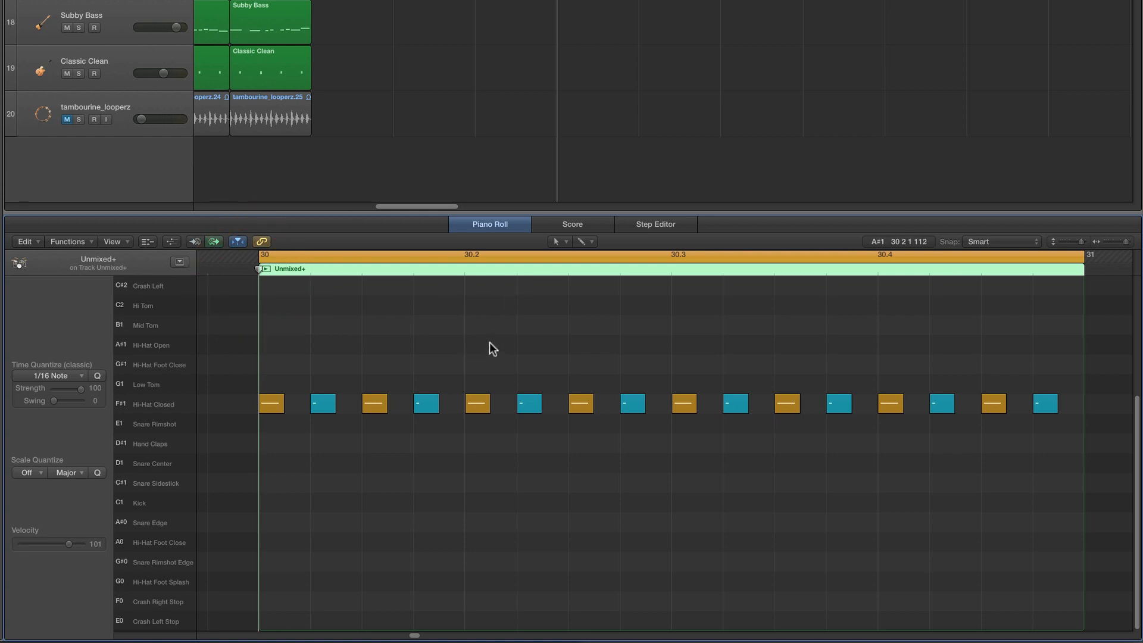
# Add Kick (C1) notes at 30.1.1 and 30.3.1 and Snare Center (D1) notes at 30.2.1 and 30.4.1 with the Pencil Tool and play the loop
pyautogui.click(558, 242)
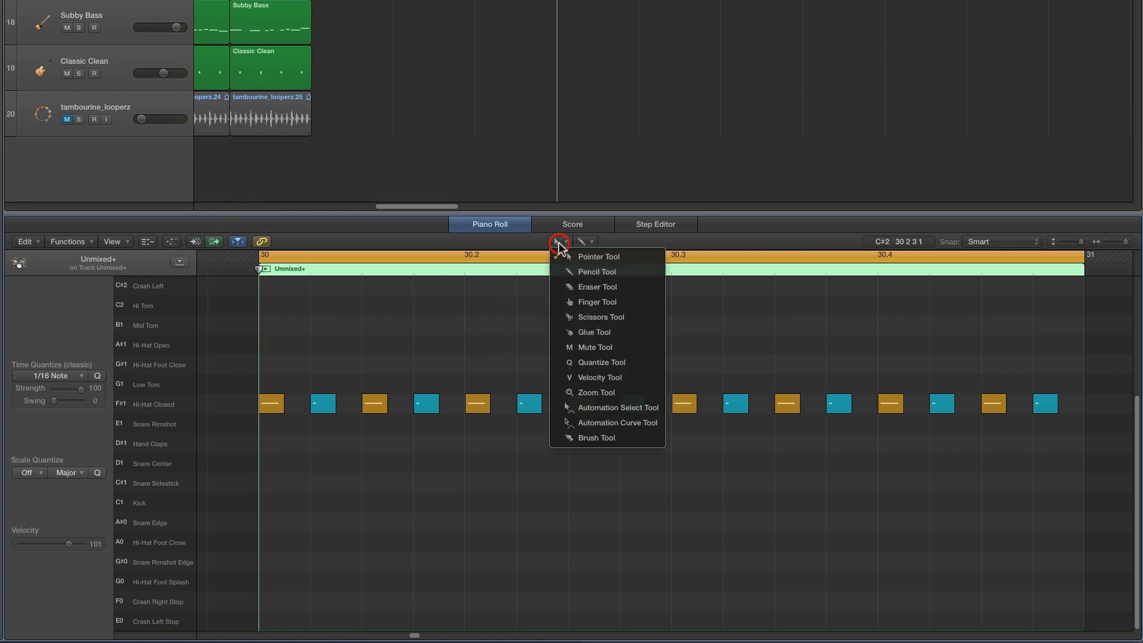
pyautogui.click(589, 272)
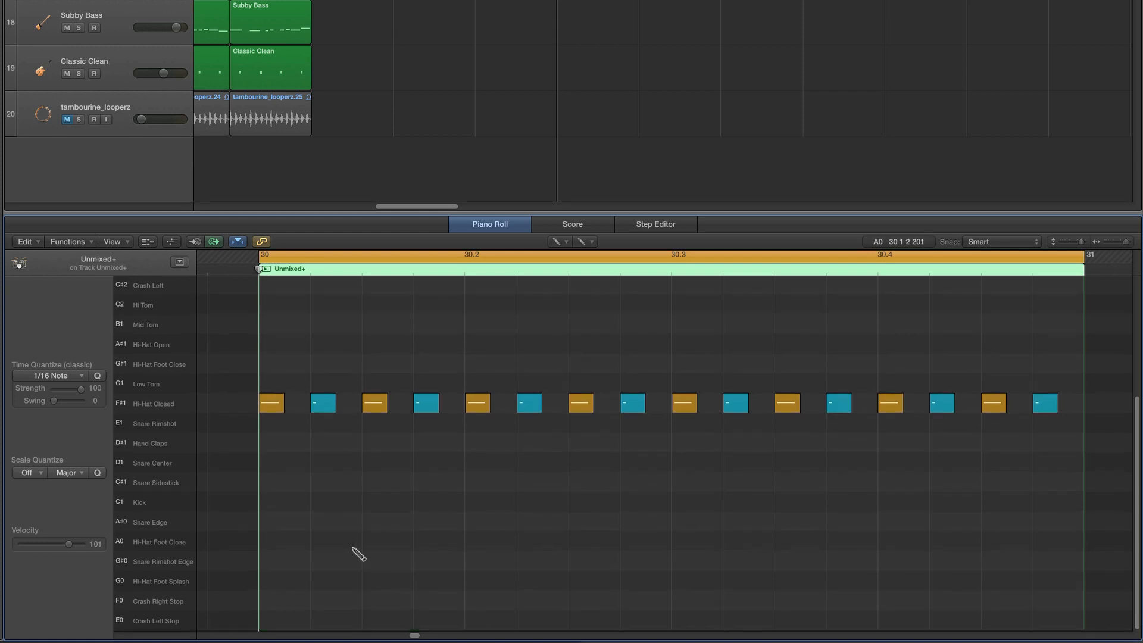
pyautogui.click(274, 502)
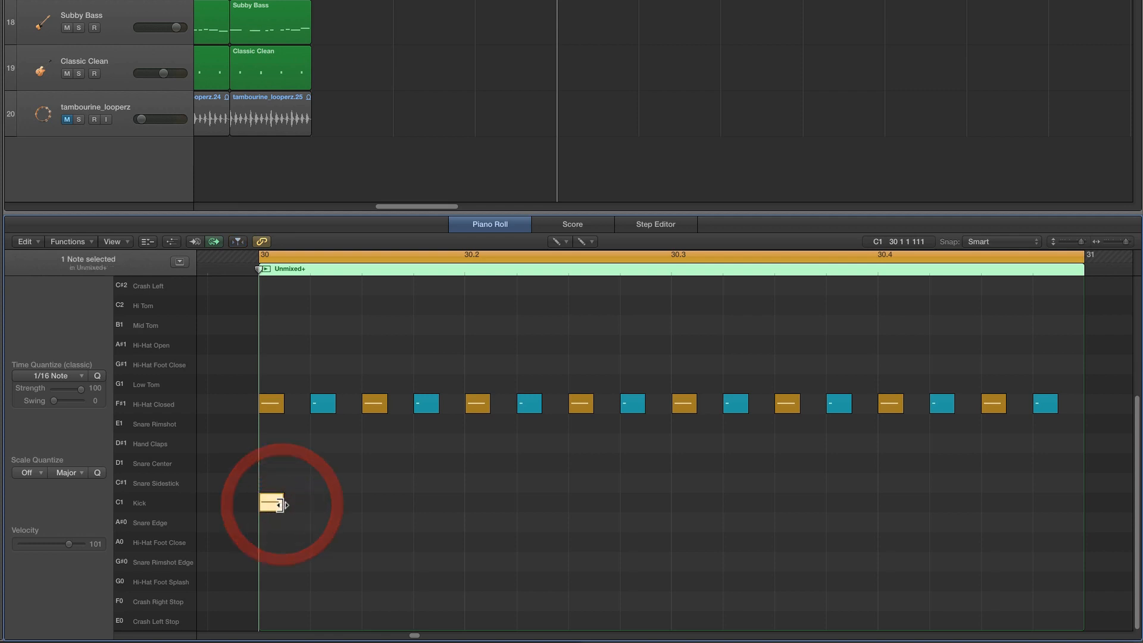
pyautogui.click(472, 462)
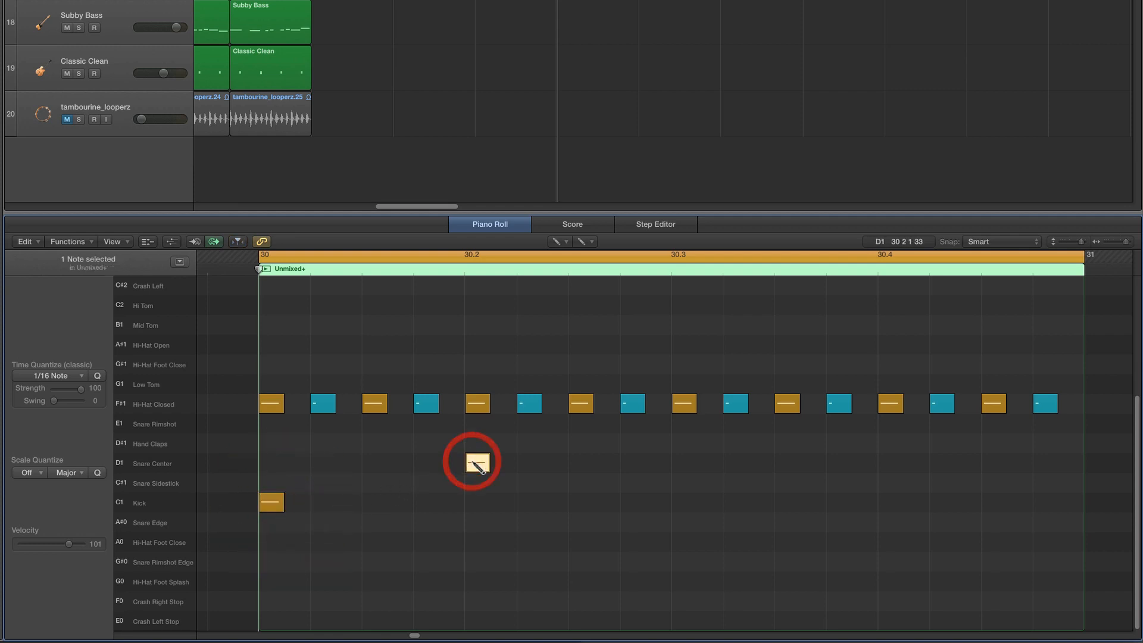
pyautogui.click(684, 501)
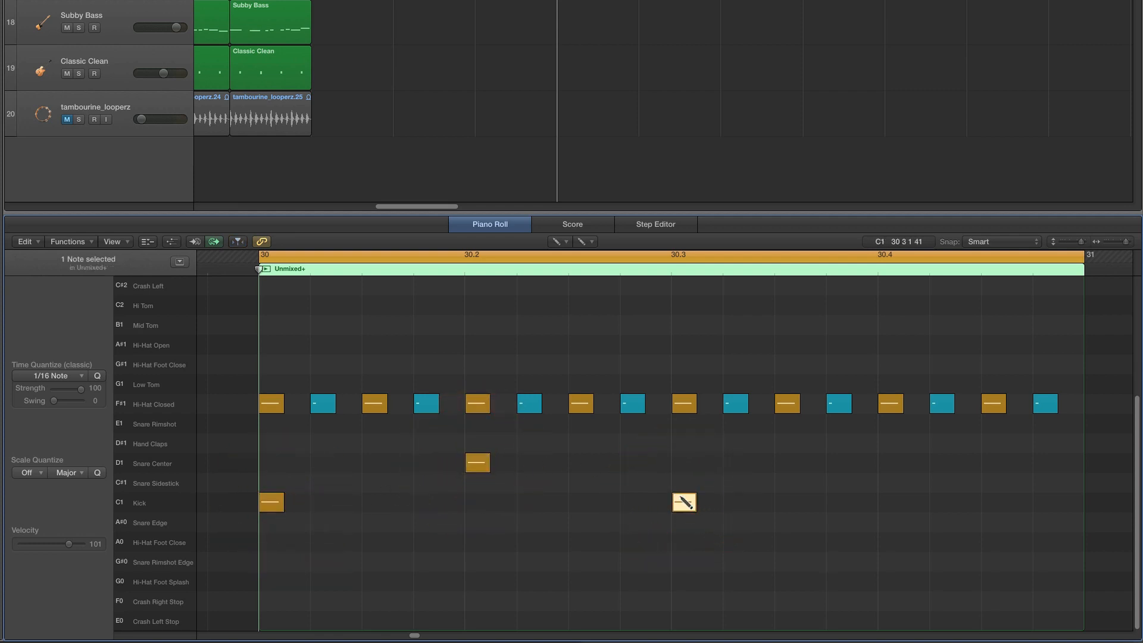
pyautogui.click(891, 463)
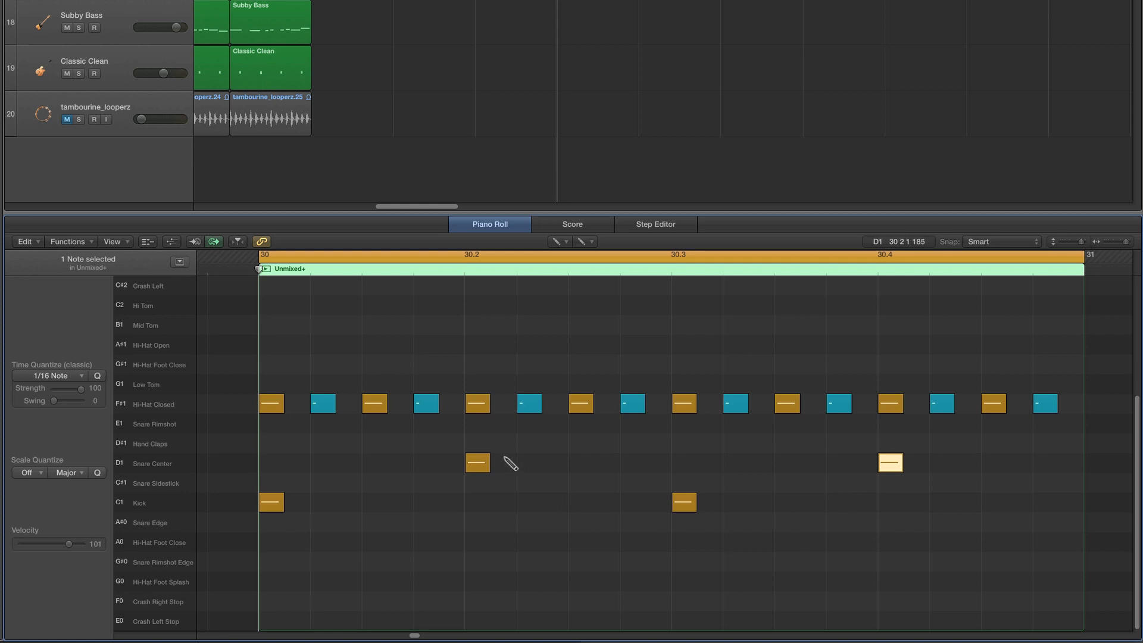
pyautogui.press('space')
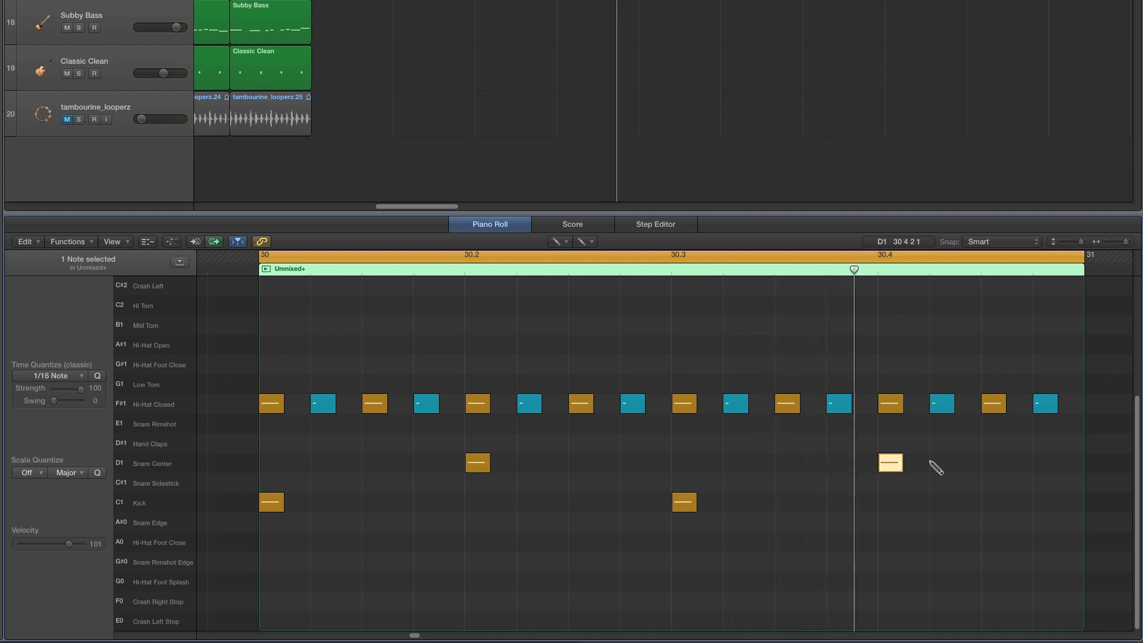
# Try an extra Kick note at 30.3.3, move it to 30.2.3, and add another at 30.4.3 while playing the loop
pyautogui.click(787, 502)
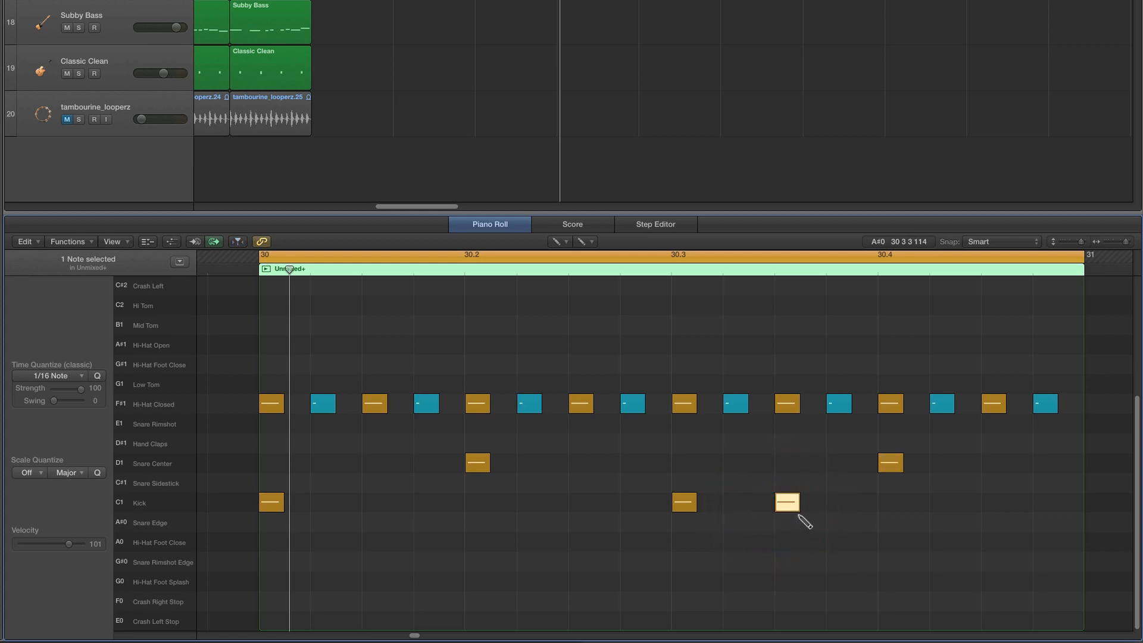
pyautogui.press('space')
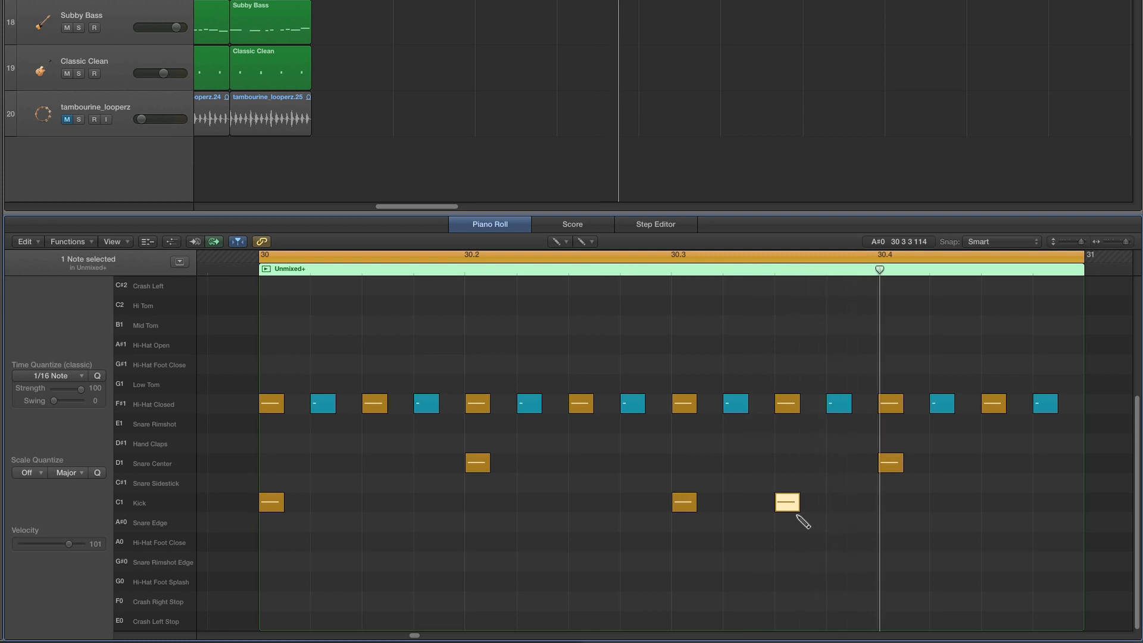
pyautogui.moveTo(791, 502); pyautogui.dragTo(594, 514)
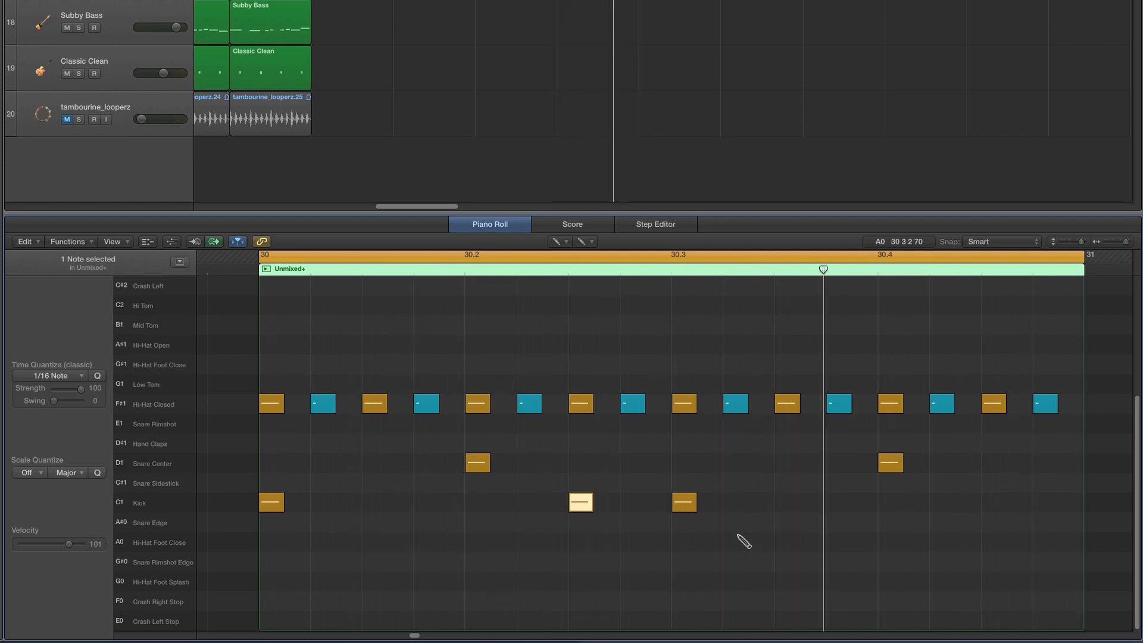
pyautogui.click(994, 501)
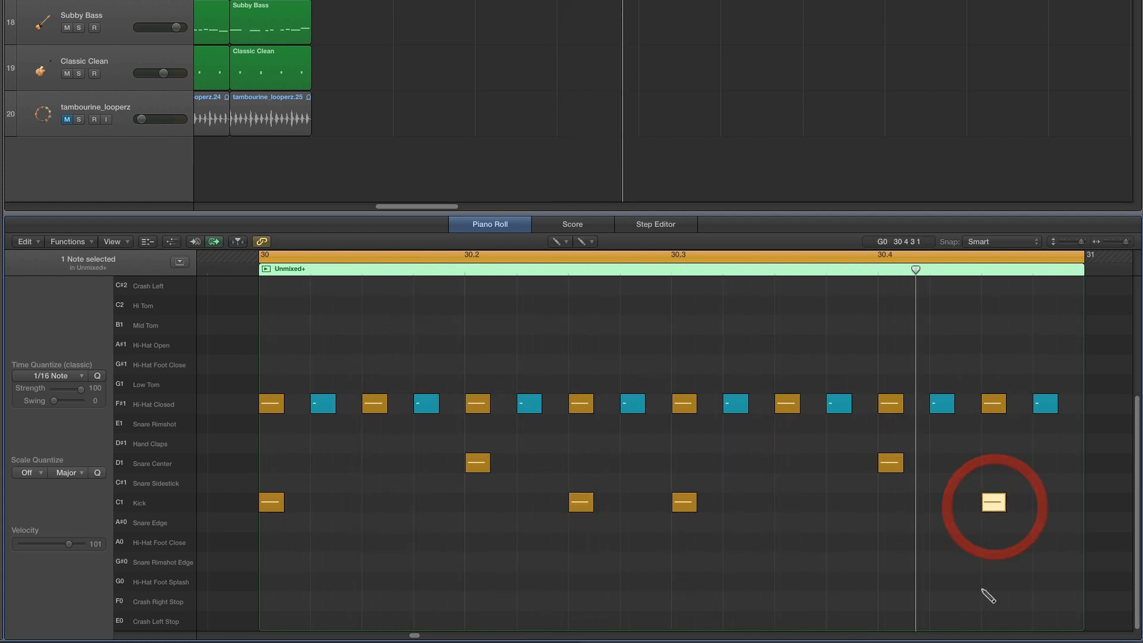
pyautogui.press('space')
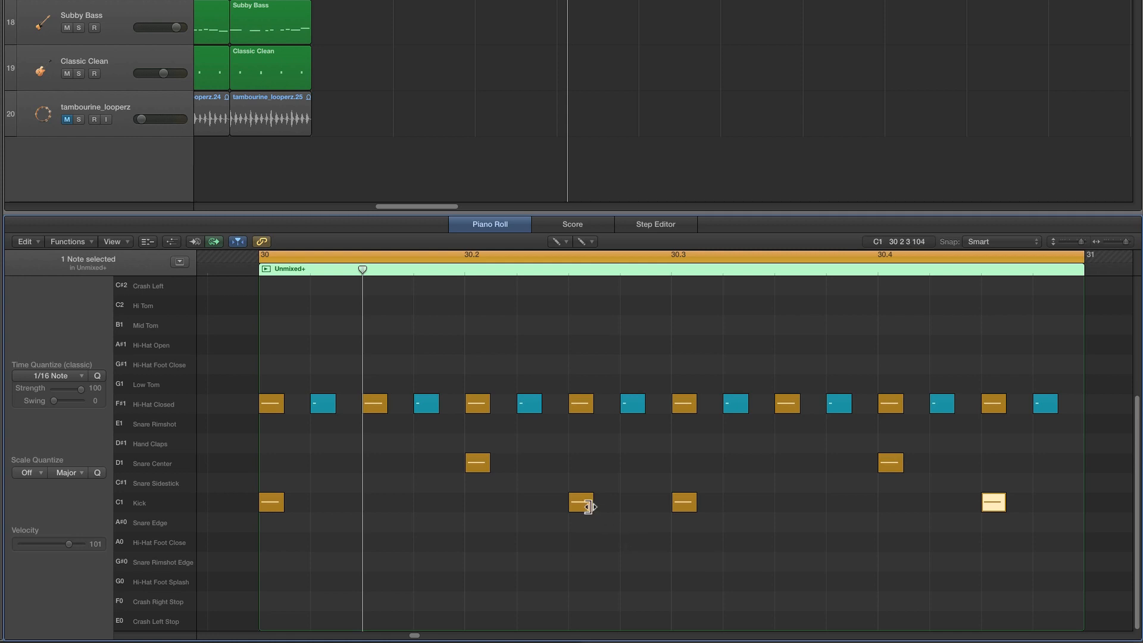
# Move the Kick note at 30.2.3 to 30.3.3 and on to 30.3.4, and add a Kick at 30.1.3 while playing the loop
pyautogui.moveTo(588, 507); pyautogui.dragTo(798, 512)
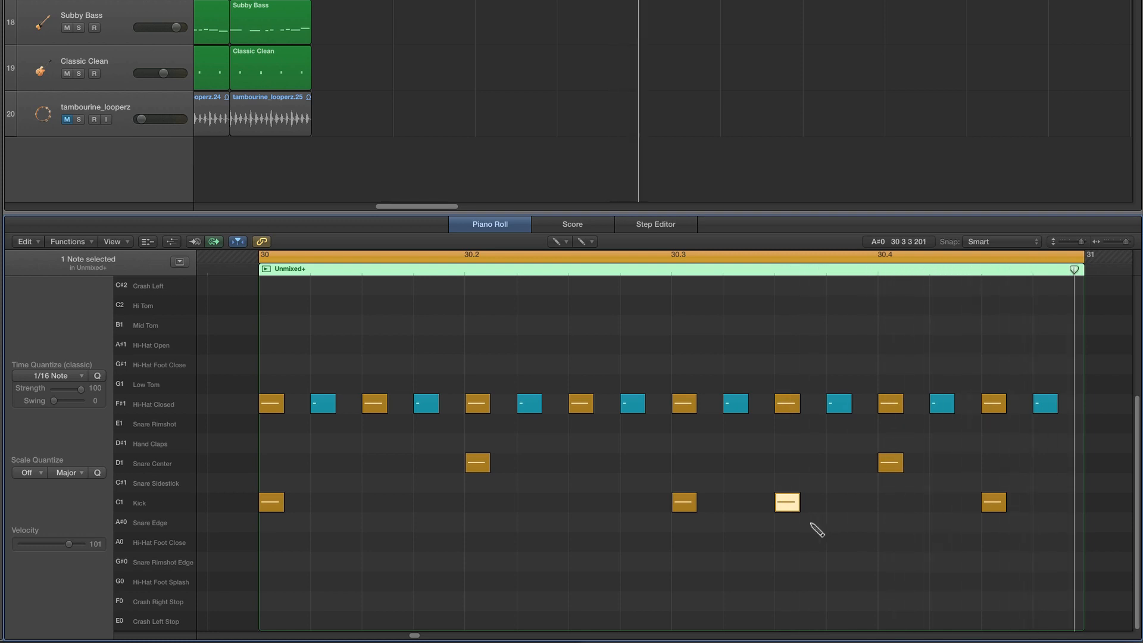
pyautogui.moveTo(793, 503); pyautogui.dragTo(841, 509)
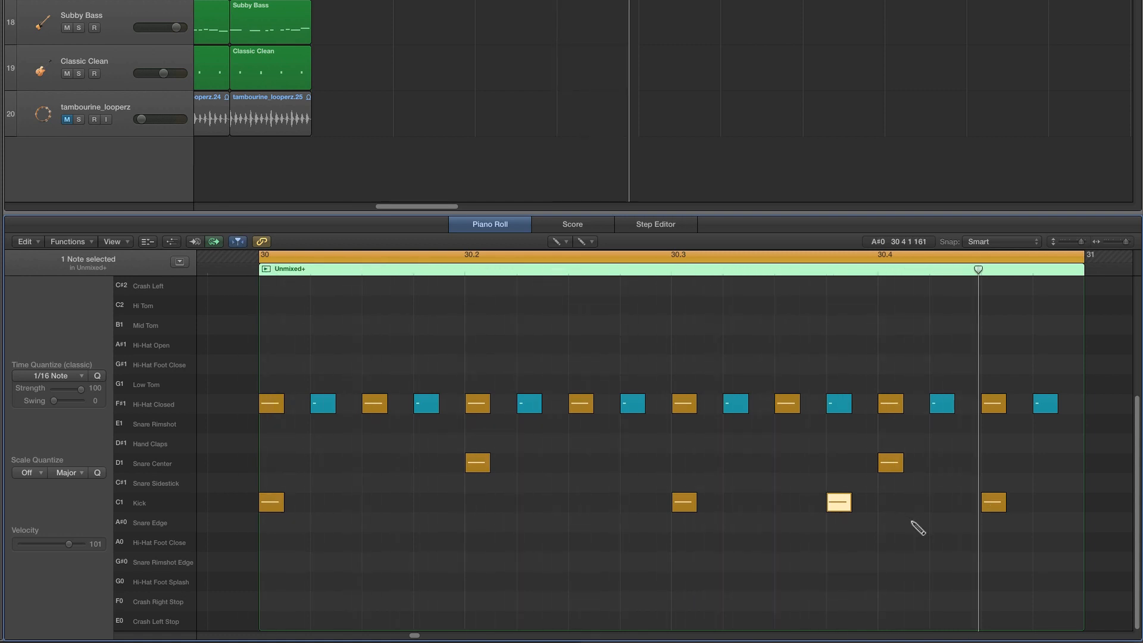
pyautogui.click(376, 503)
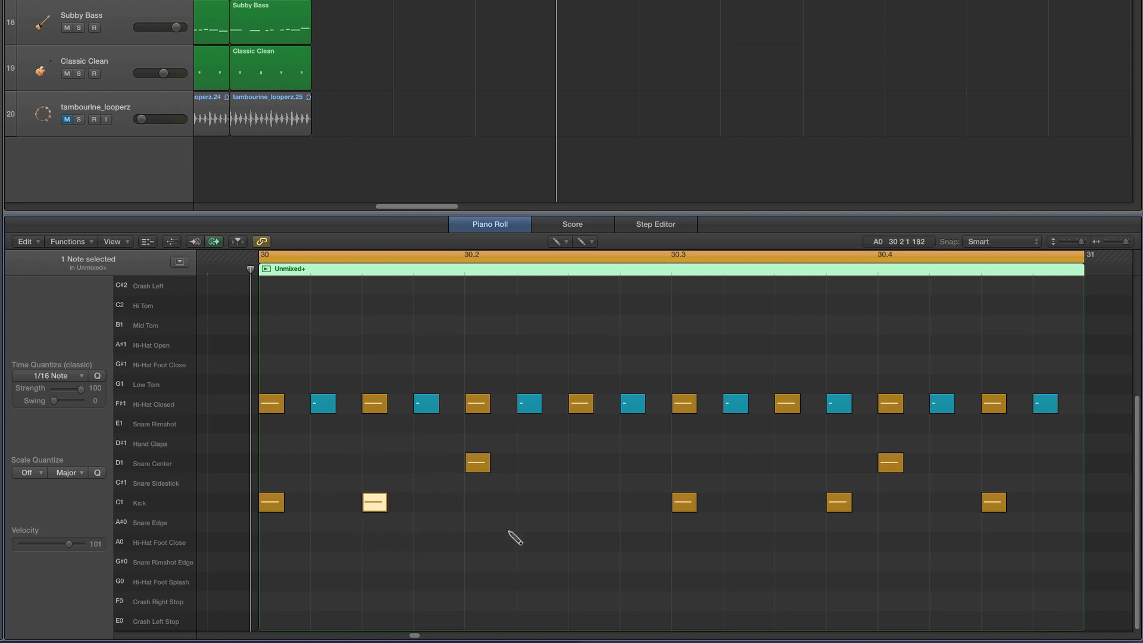
pyautogui.press('space')
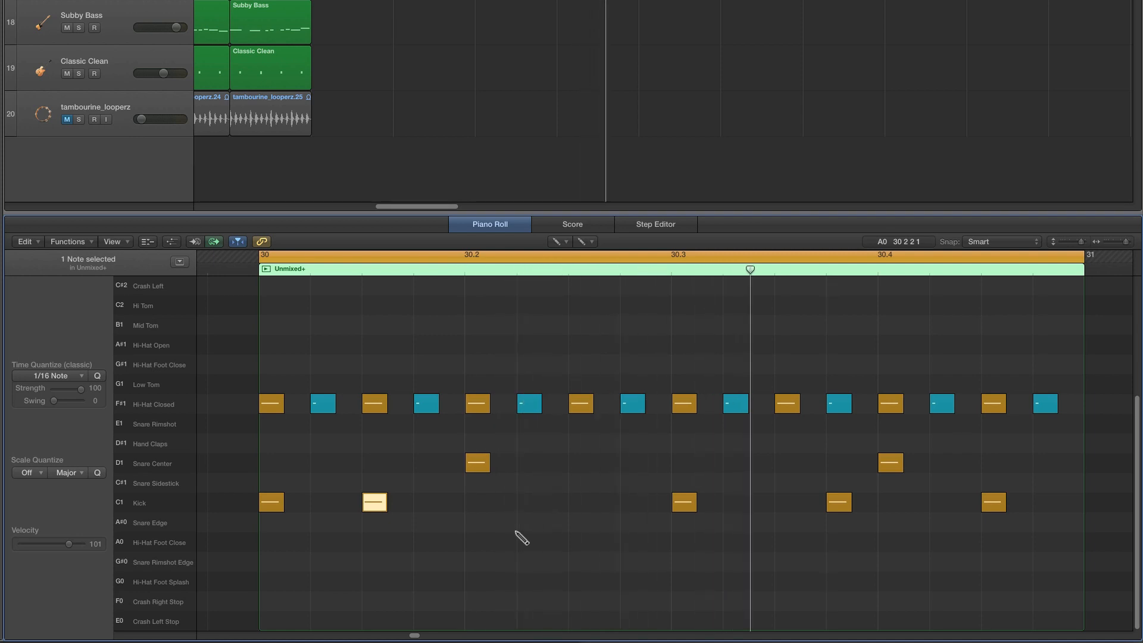
# Move the Kick note at 30.3.4 back to 30.2.3, play the loop, and return the playhead to the start of bar 30
pyautogui.press('space')
pyautogui.moveTo(839, 503); pyautogui.dragTo(582, 507)
pyautogui.press('space')
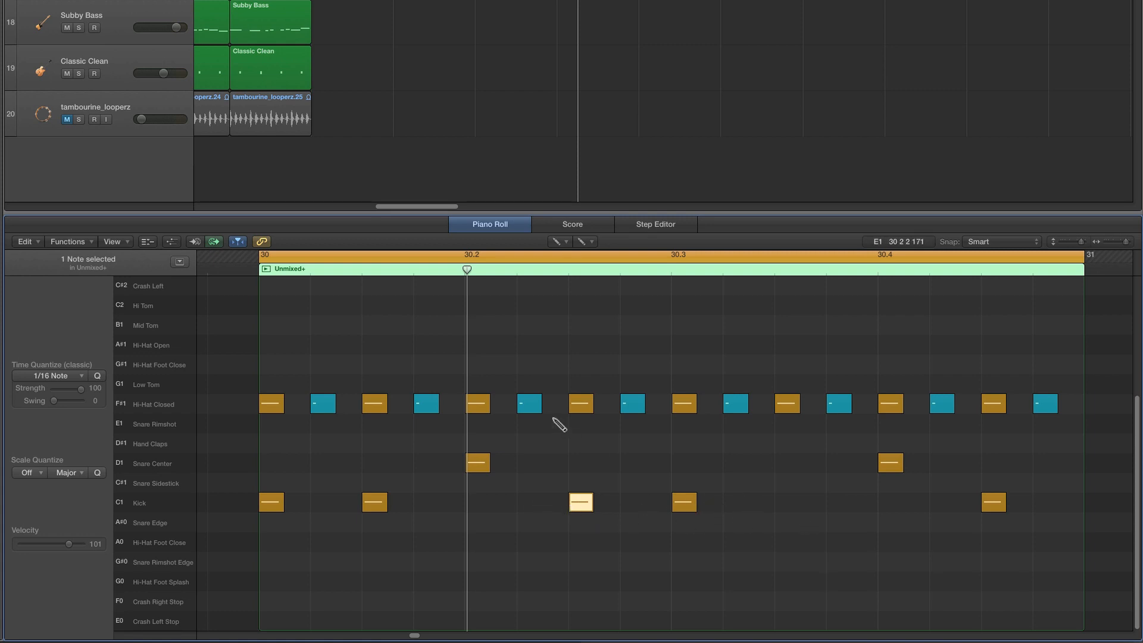
pyautogui.moveTo(467, 271); pyautogui.dragTo(257, 272)
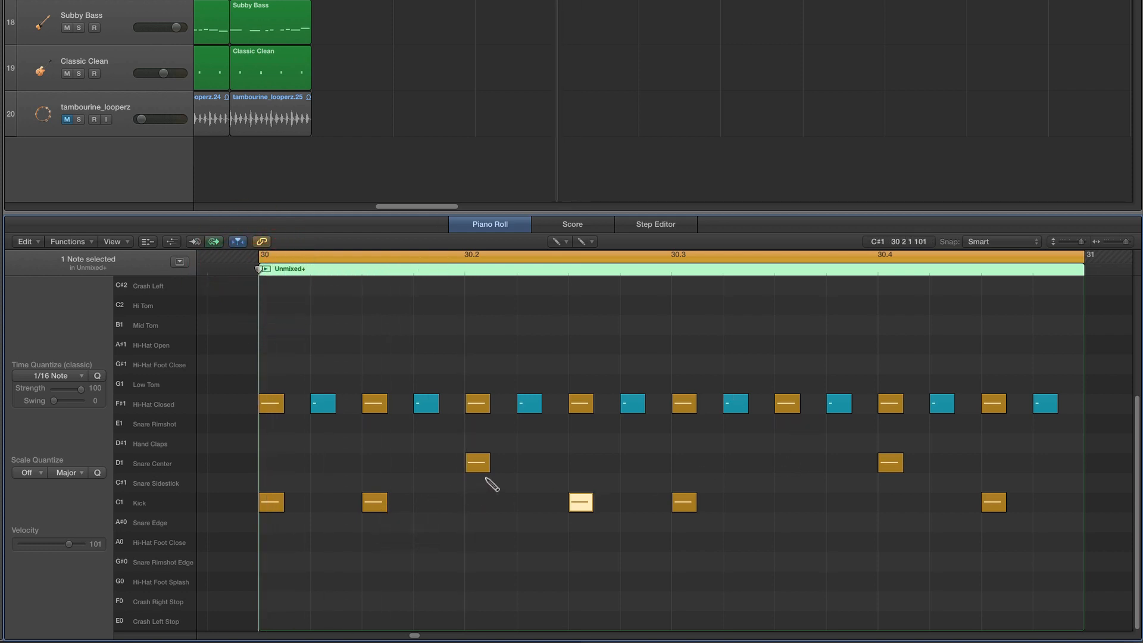
# Try the 30.1.3 Kick at 30.2.1 in place of the snare, delete the Kicks at 30.2.3 and 30.4.3, and restore the snare after playback
pyautogui.moveTo(378, 501); pyautogui.dragTo(478, 496)
pyautogui.doubleClick(589, 499)
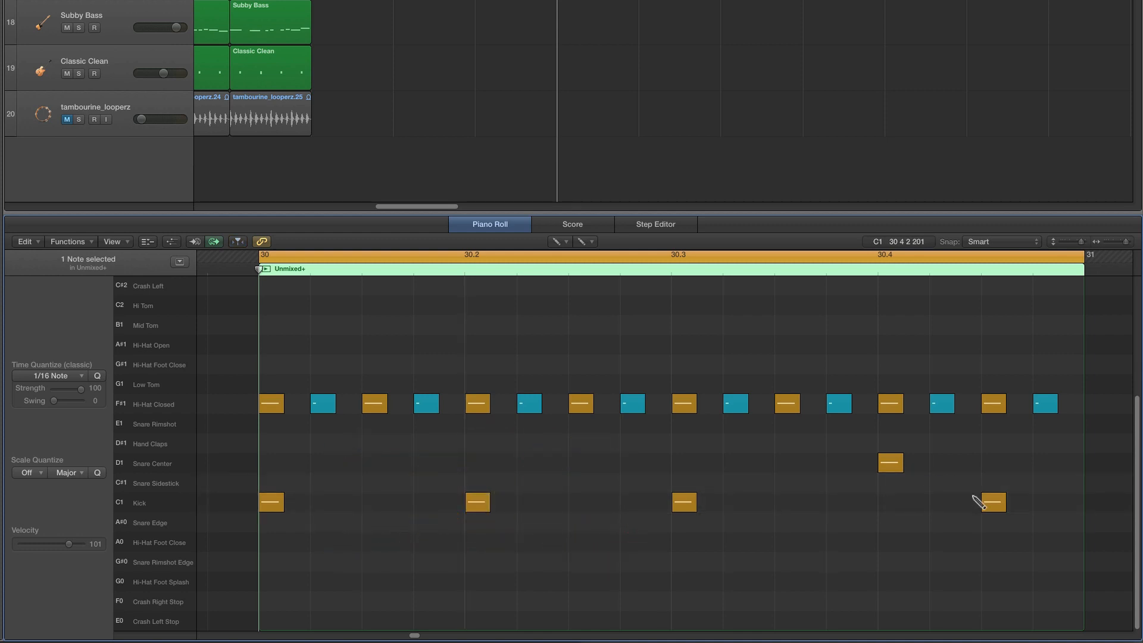
pyautogui.doubleClick(998, 502)
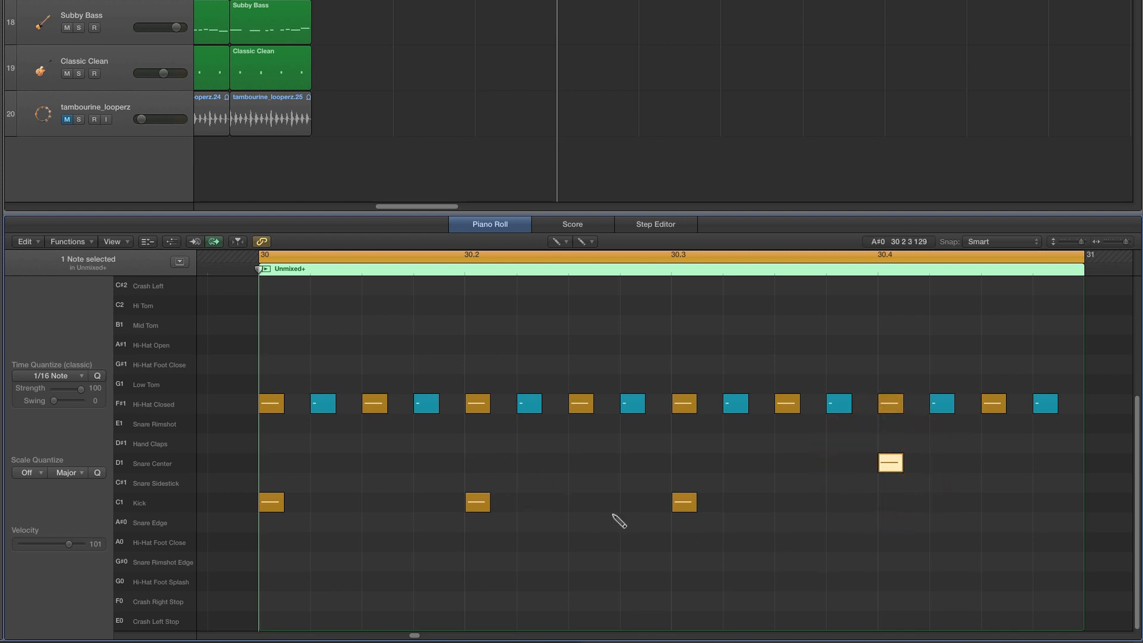
pyautogui.press('space')
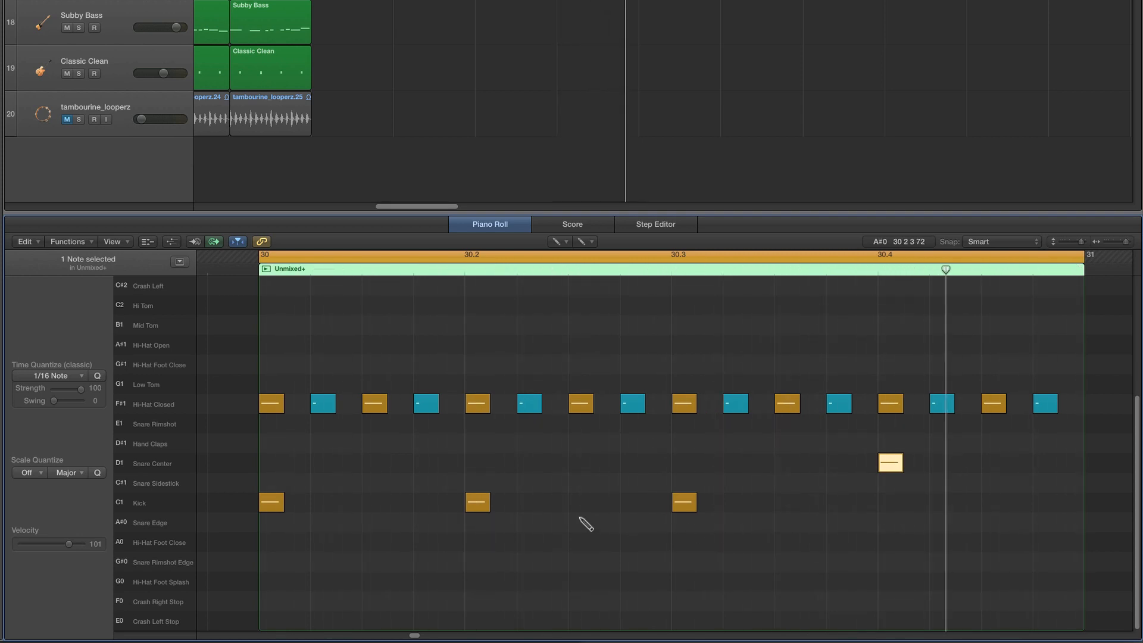
pyautogui.moveTo(476, 505); pyautogui.dragTo(474, 477)
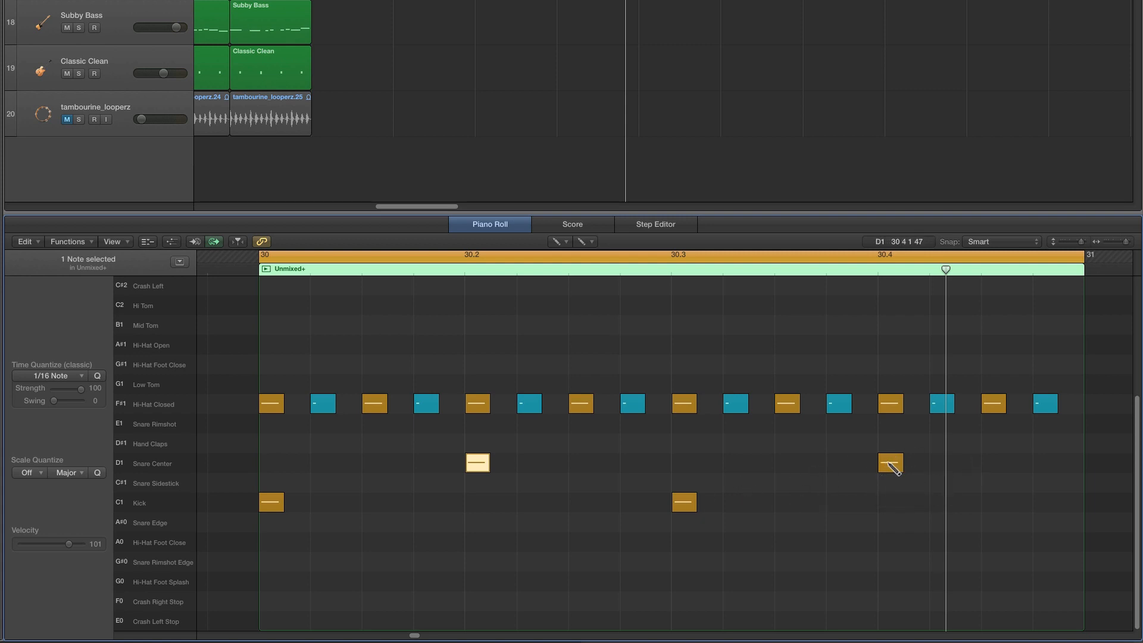
# Move the Snare Center note at 30.4.1 to 30.3.3, add a Kick at 30.4.1 and a Snare Center at 30.4.3, and play the loop
pyautogui.moveTo(893, 468); pyautogui.dragTo(790, 467)
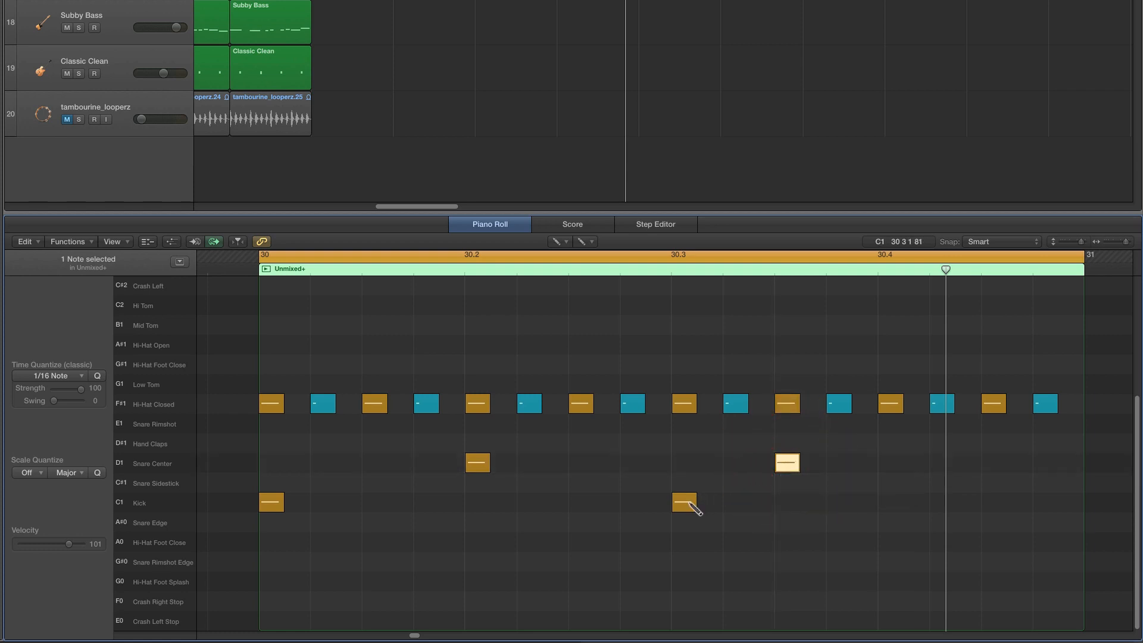
pyautogui.click(688, 502)
pyautogui.click(789, 463)
pyautogui.click(893, 502)
pyautogui.click(994, 463)
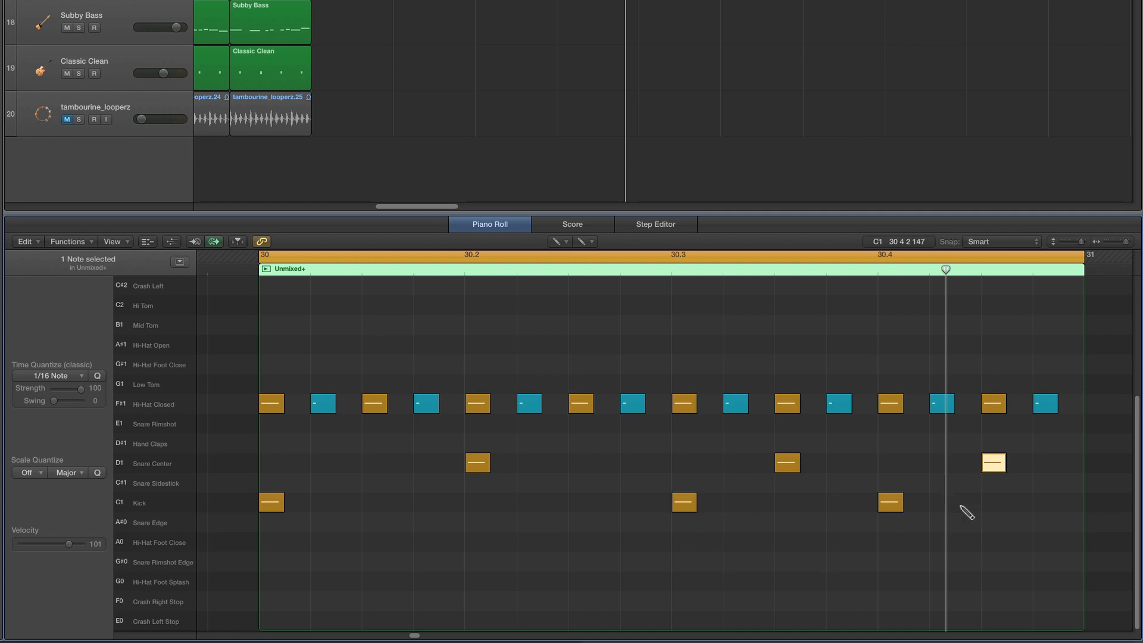
pyautogui.press('space')
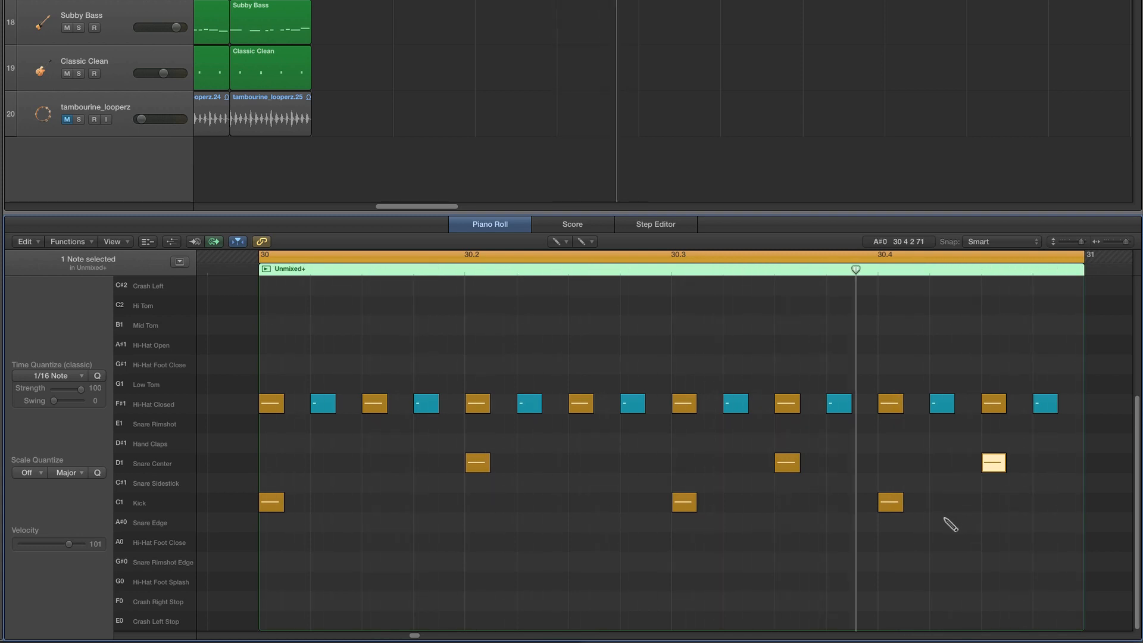
# Add Snare Center notes at 30.3.4 and 30.4.4, compare the loop with each one removed, and keep only the note at 30.3.4
pyautogui.click(839, 463)
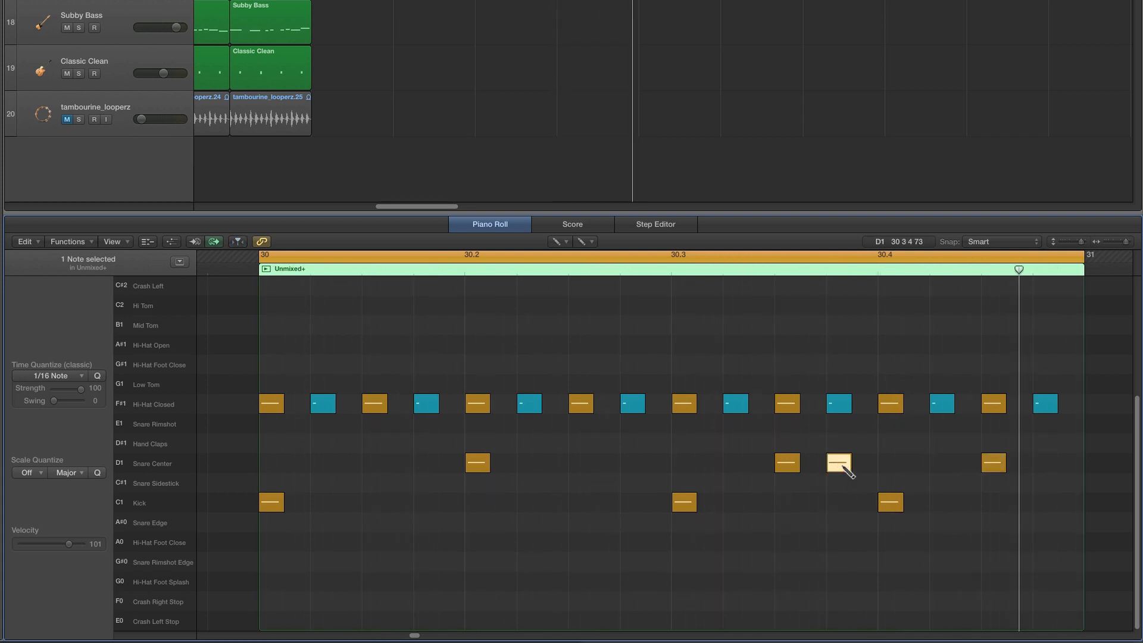
pyautogui.click(1045, 464)
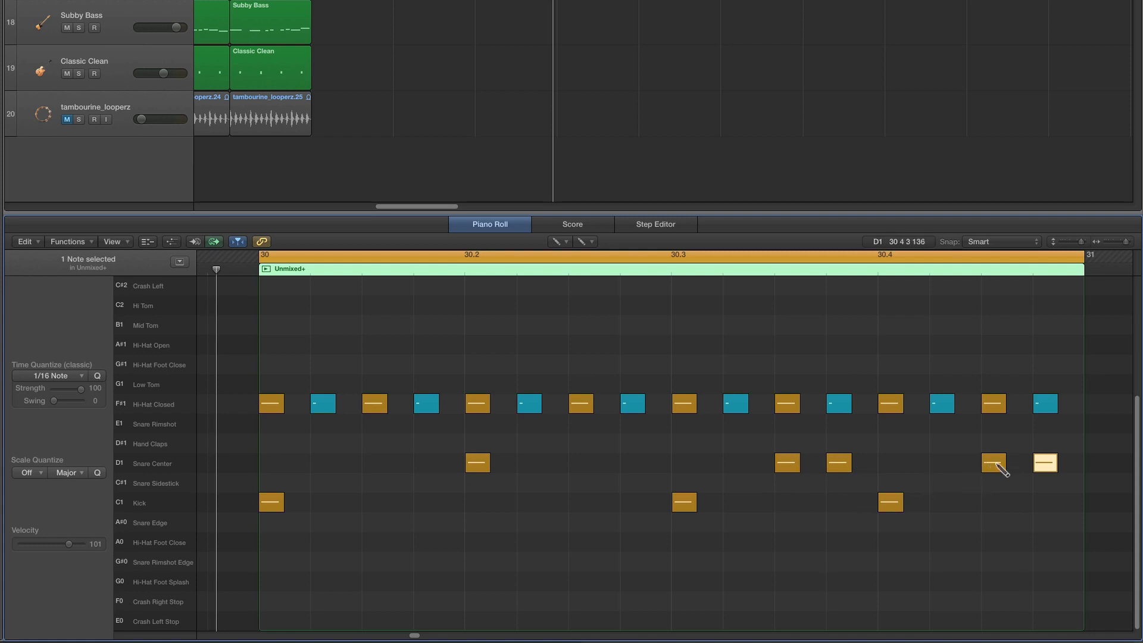
pyautogui.click(842, 464)
pyautogui.press('Delete')
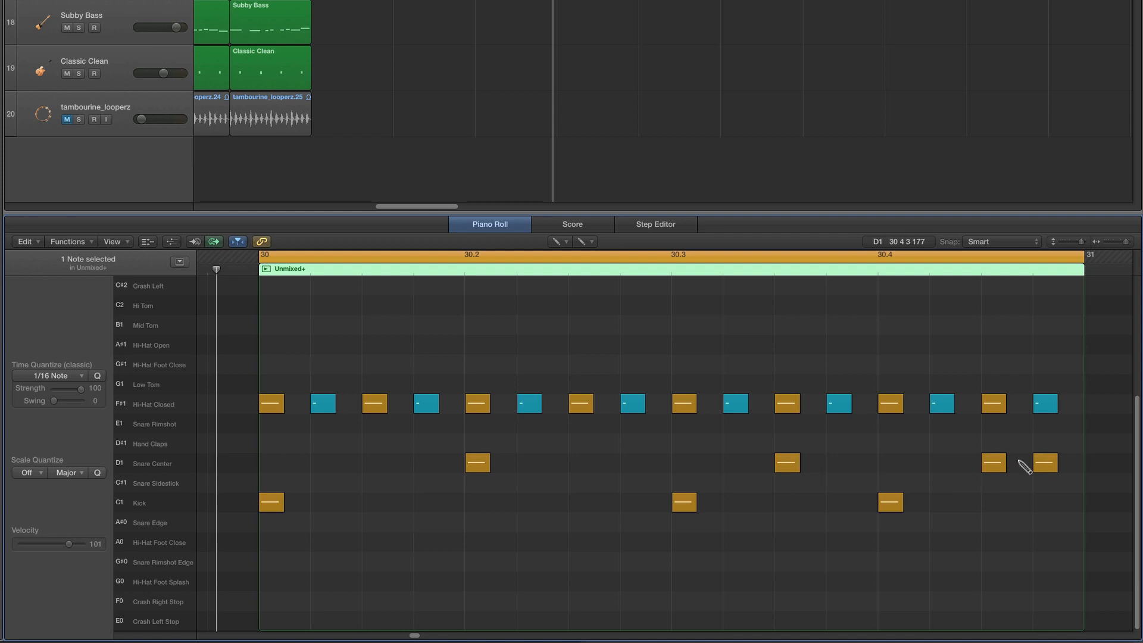
pyautogui.press('space')
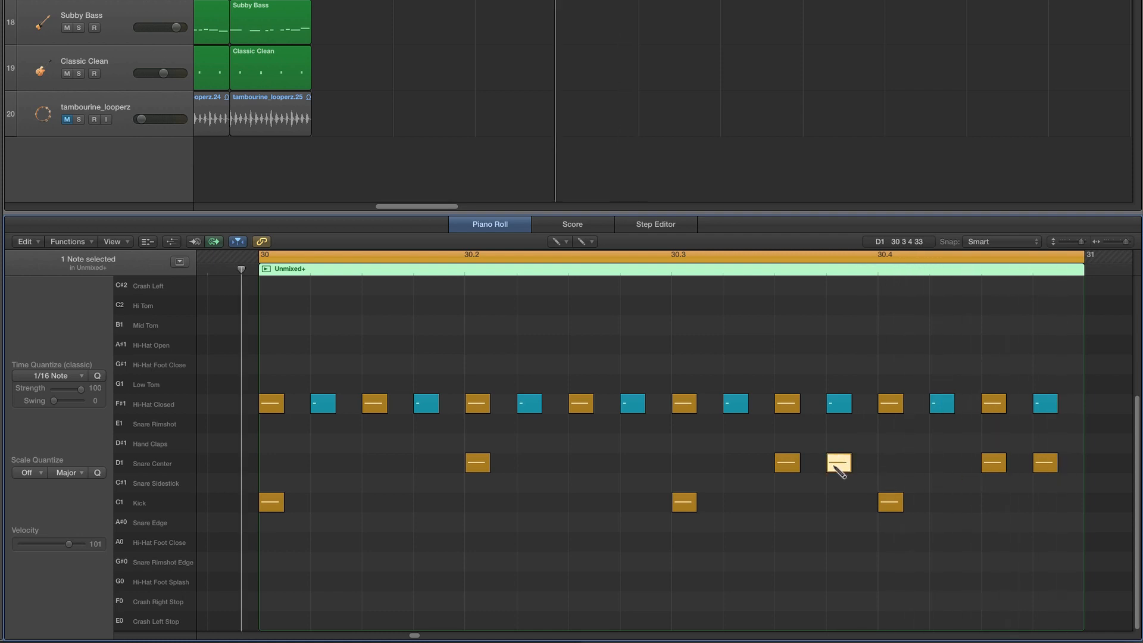
pyautogui.click(1044, 465)
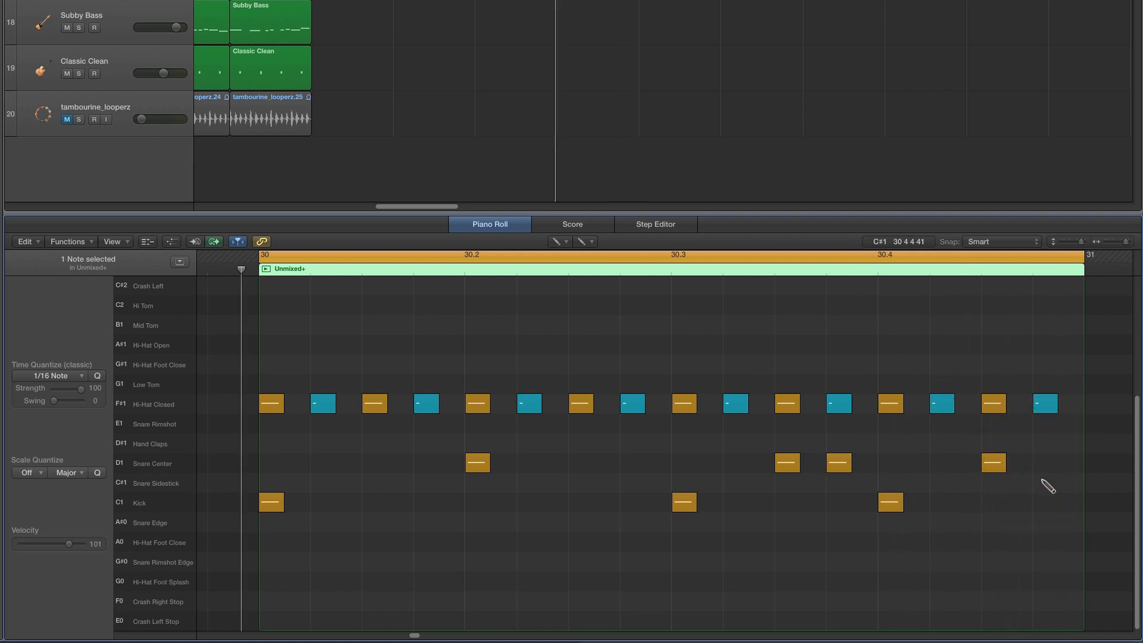
pyautogui.press('space')
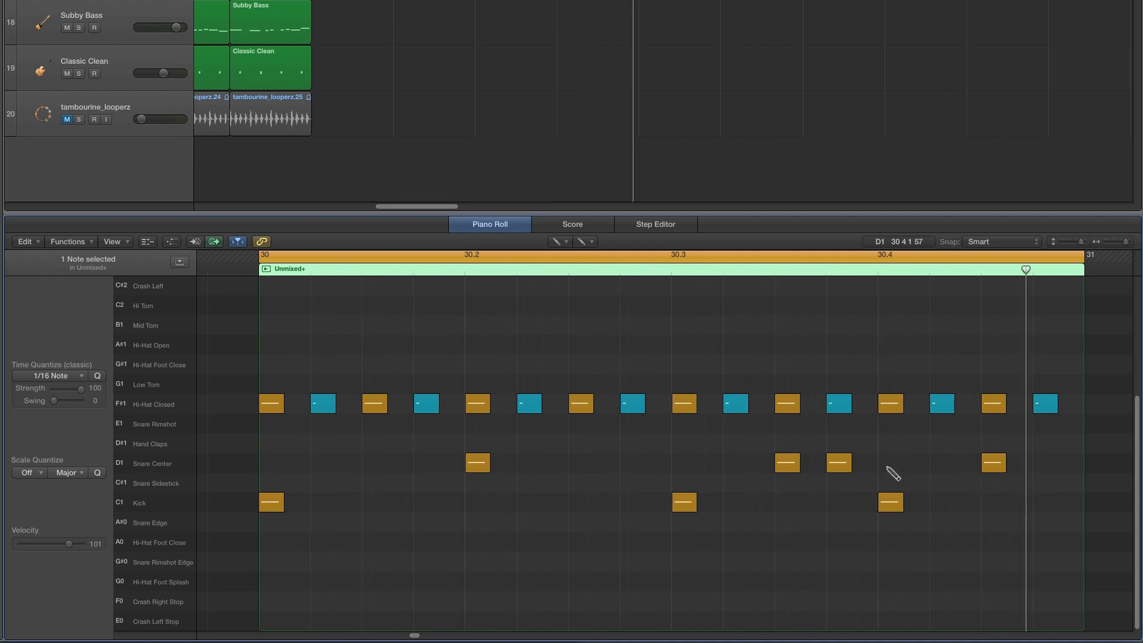
pyautogui.click(843, 459)
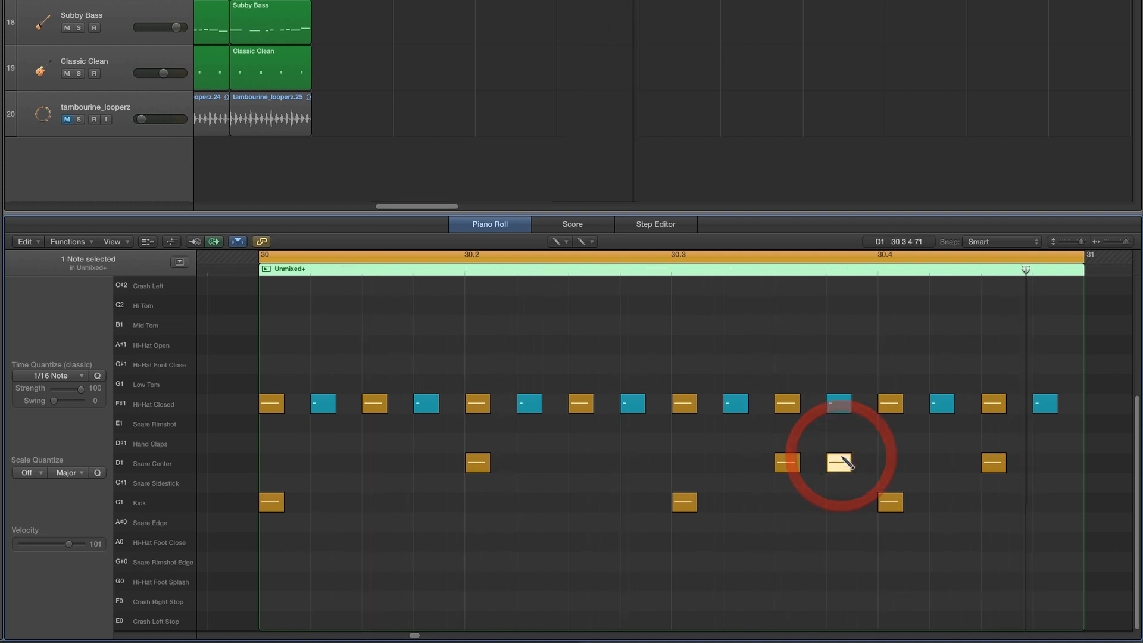
# Try the loop without the Snare Center note at 30.3.4, and restore the note
pyautogui.click(900, 502)
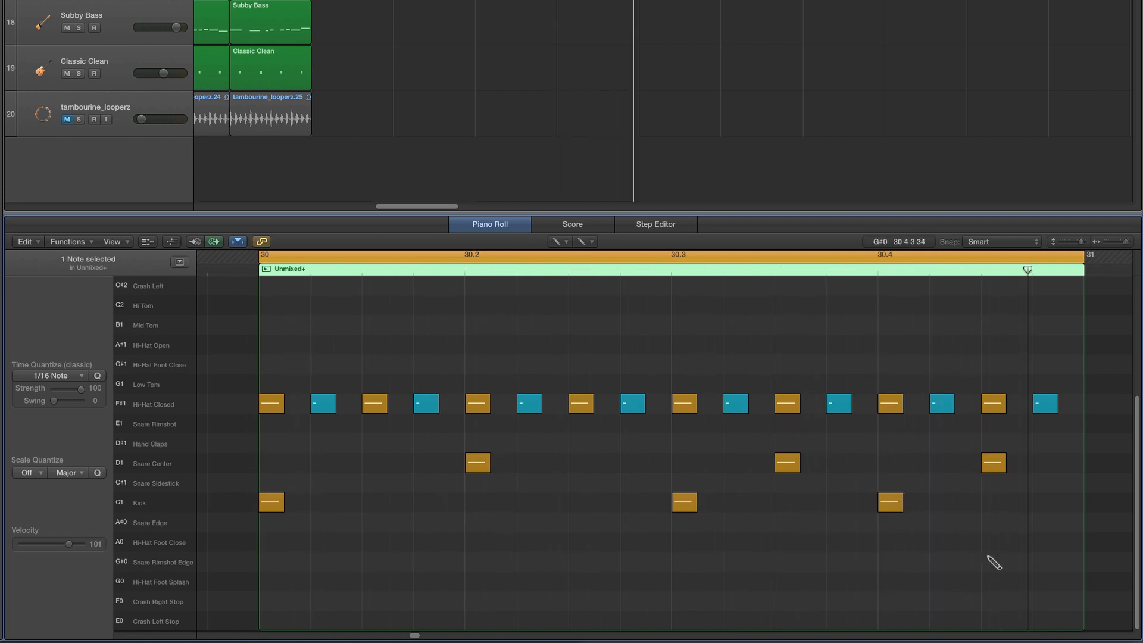
pyautogui.press('super+z')
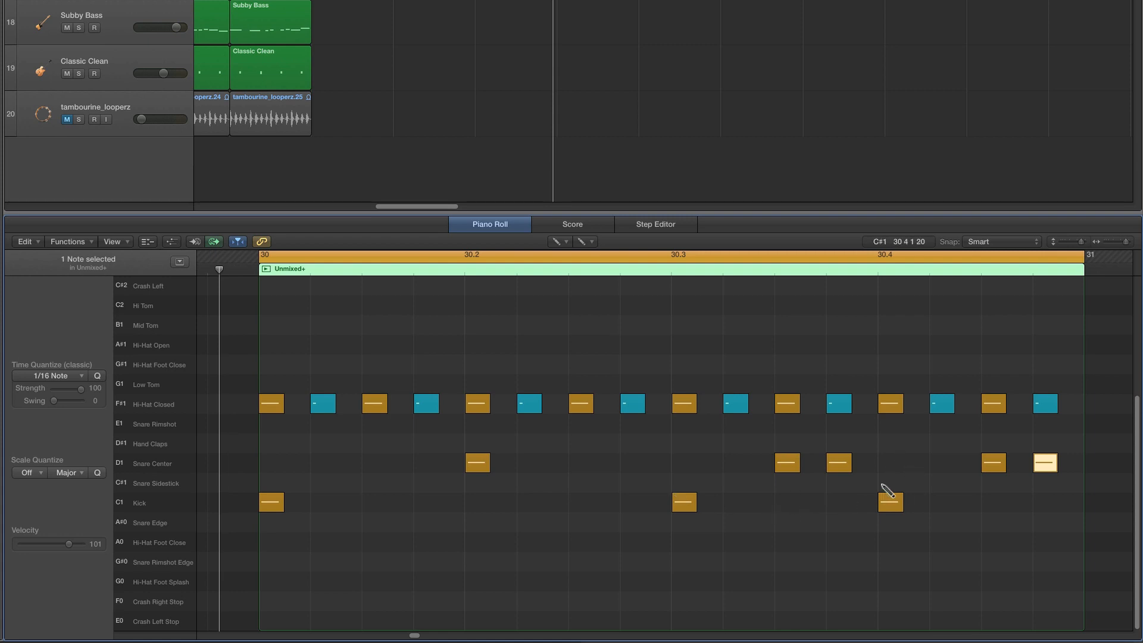
# Reduce the pattern under the hi-hats to Kicks at 30.1.1, 30.2.1 and 30.3.1 and a single Snare Center at 30.4.1, and play it
pyautogui.moveTo(475, 472); pyautogui.dragTo(475, 503)
pyautogui.click(887, 467)
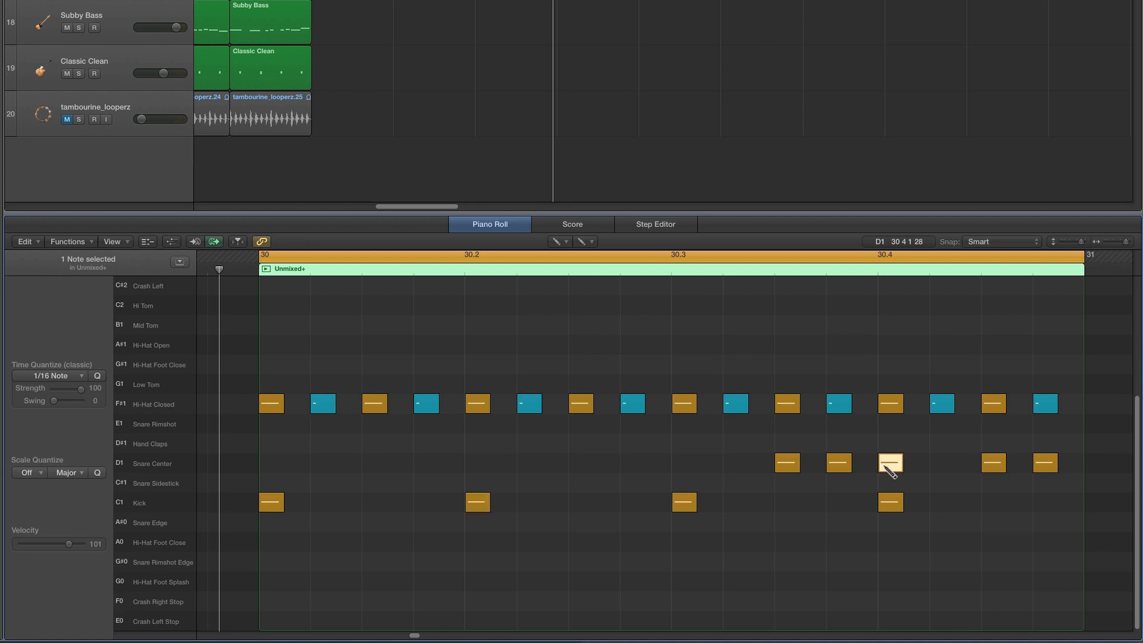
pyautogui.click(558, 242)
pyautogui.click(572, 258)
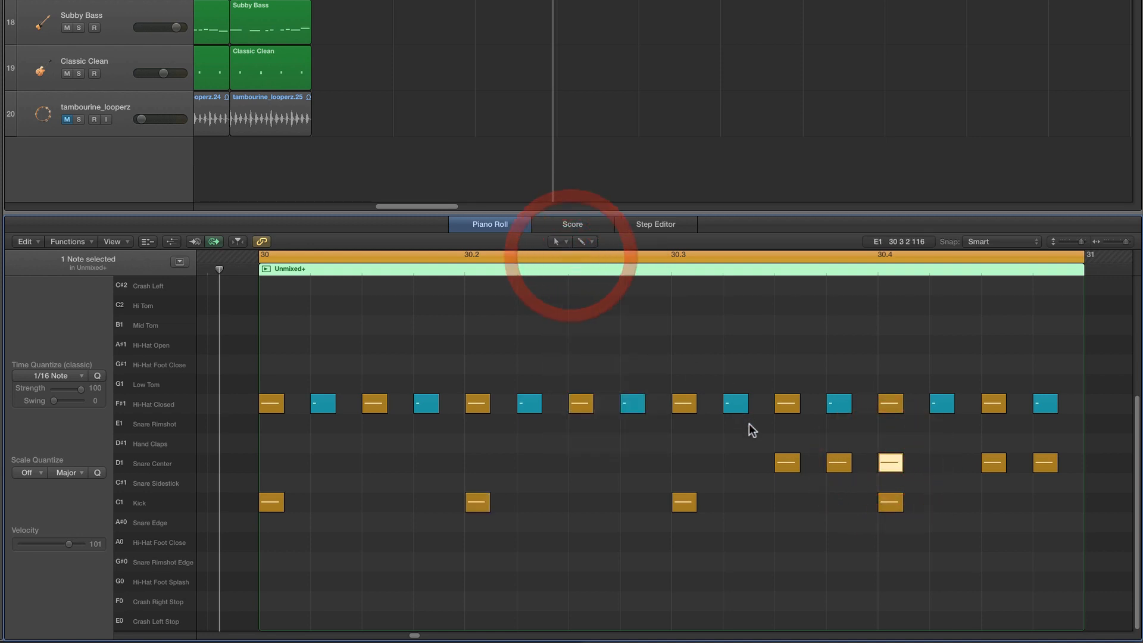
pyautogui.moveTo(753, 434); pyautogui.dragTo(832, 480)
pyautogui.press('Delete')
pyautogui.moveTo(967, 454)
pyautogui.mouseDown()
pyautogui.moveTo(1057, 486)
pyautogui.moveTo(986, 476)
pyautogui.moveTo(979, 458)
pyautogui.mouseUp()
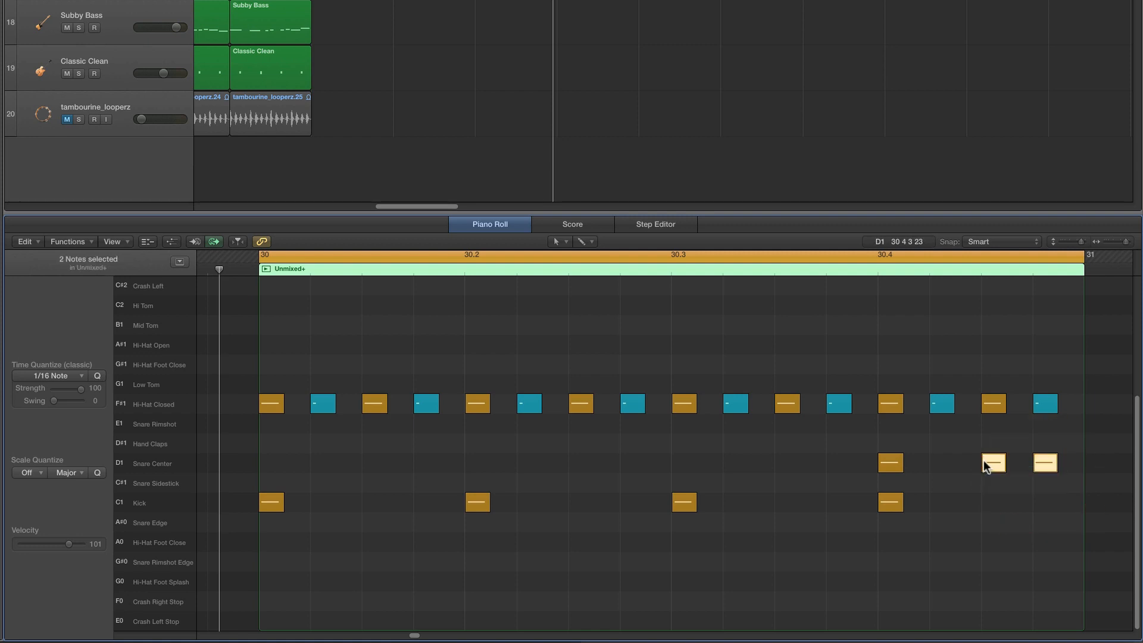
pyautogui.press('Delete')
pyautogui.moveTo(896, 500); pyautogui.dragTo(900, 474)
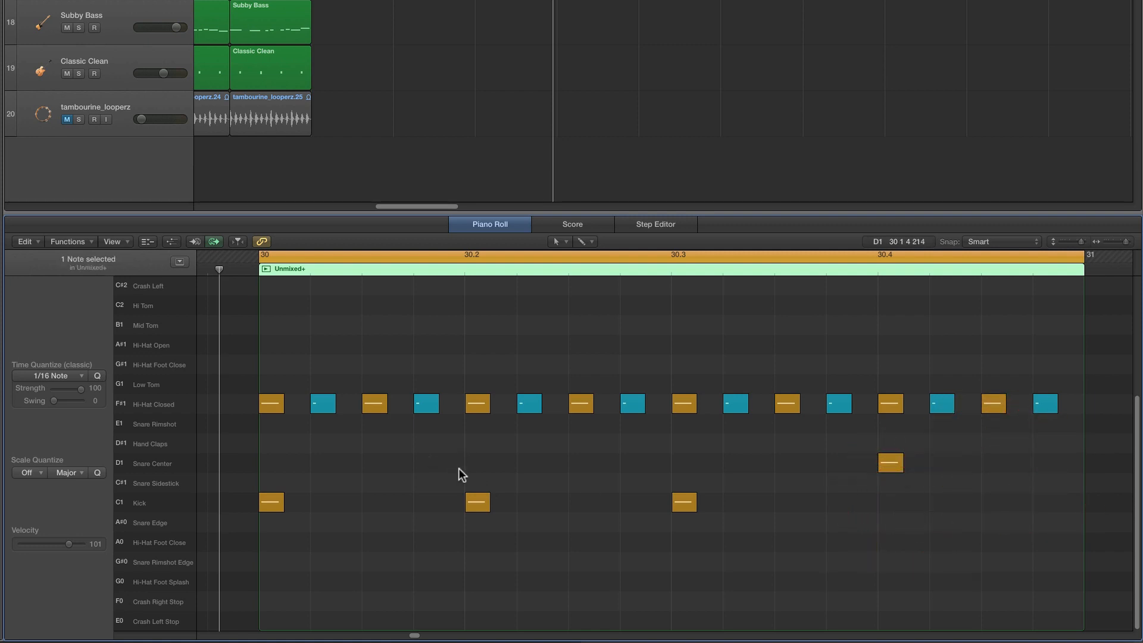
pyautogui.press('space')
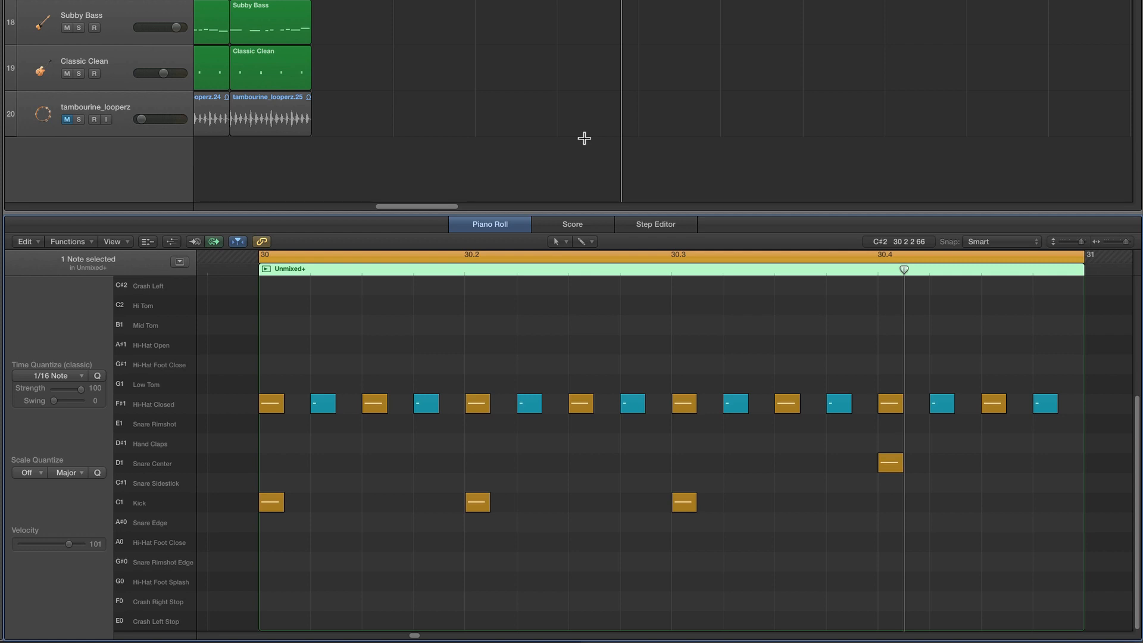
# Switch to the browser, raise the volume of the Black Uhuru - Live in London video, and watch the drumming as a reference
pyautogui.press('super+Tab')
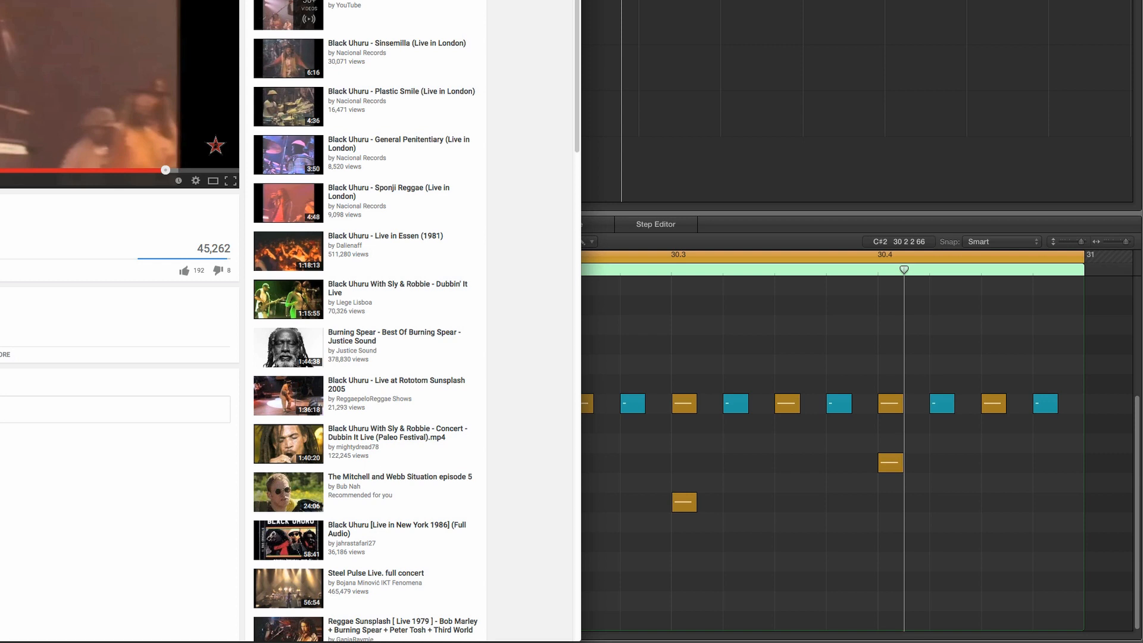
pyautogui.press('super+r')
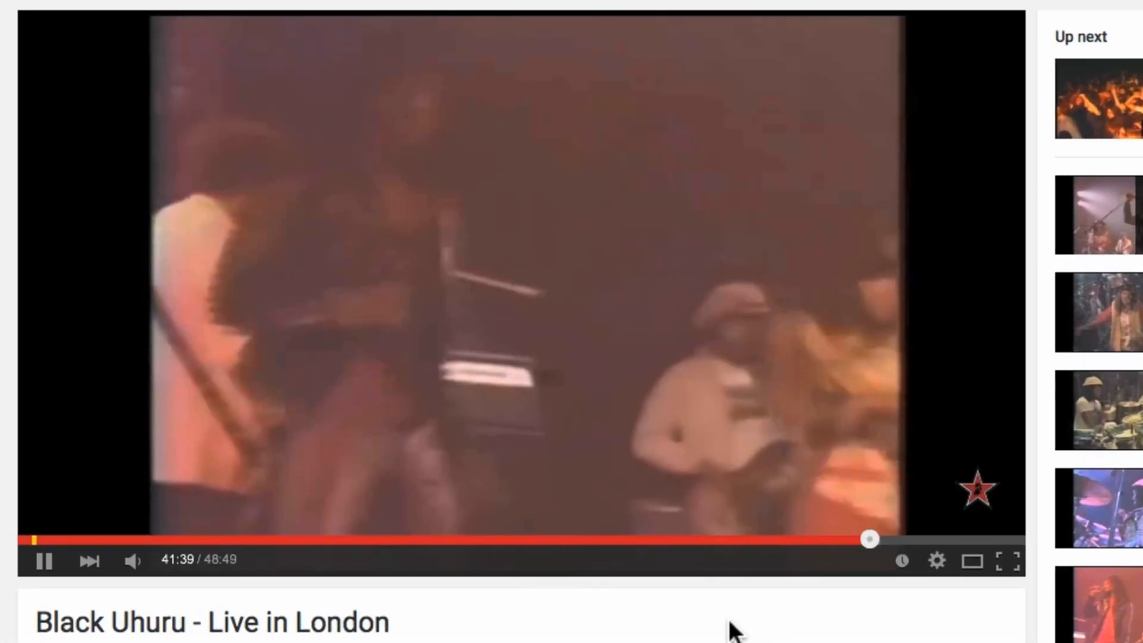
pyautogui.moveTo(127, 562)
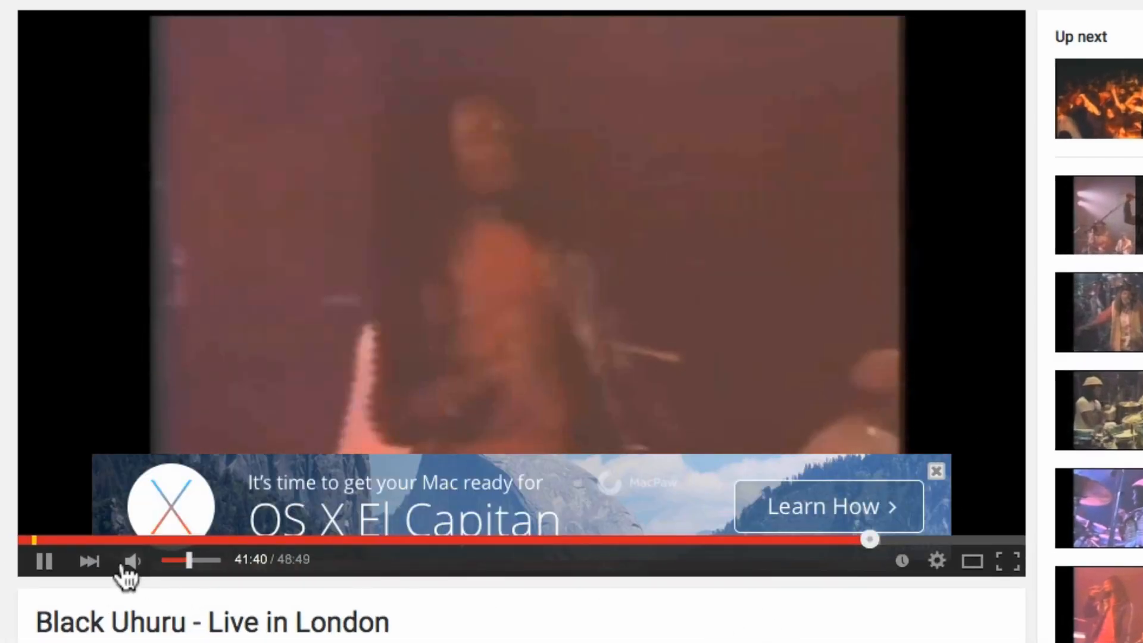
pyautogui.moveTo(191, 561); pyautogui.dragTo(217, 562)
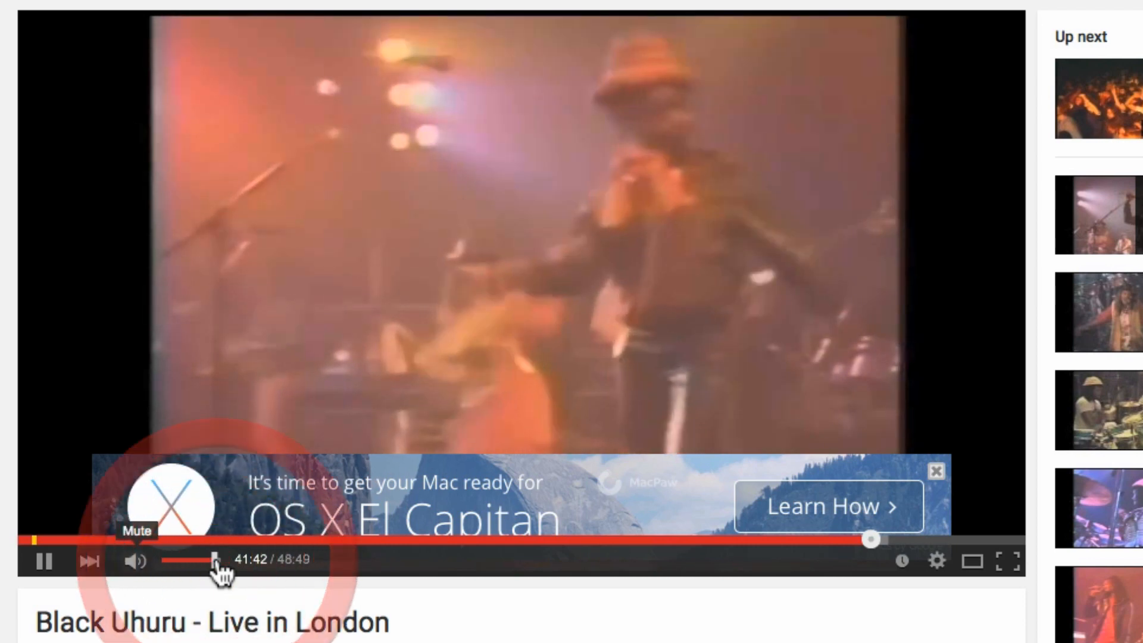
pyautogui.click(56, 569)
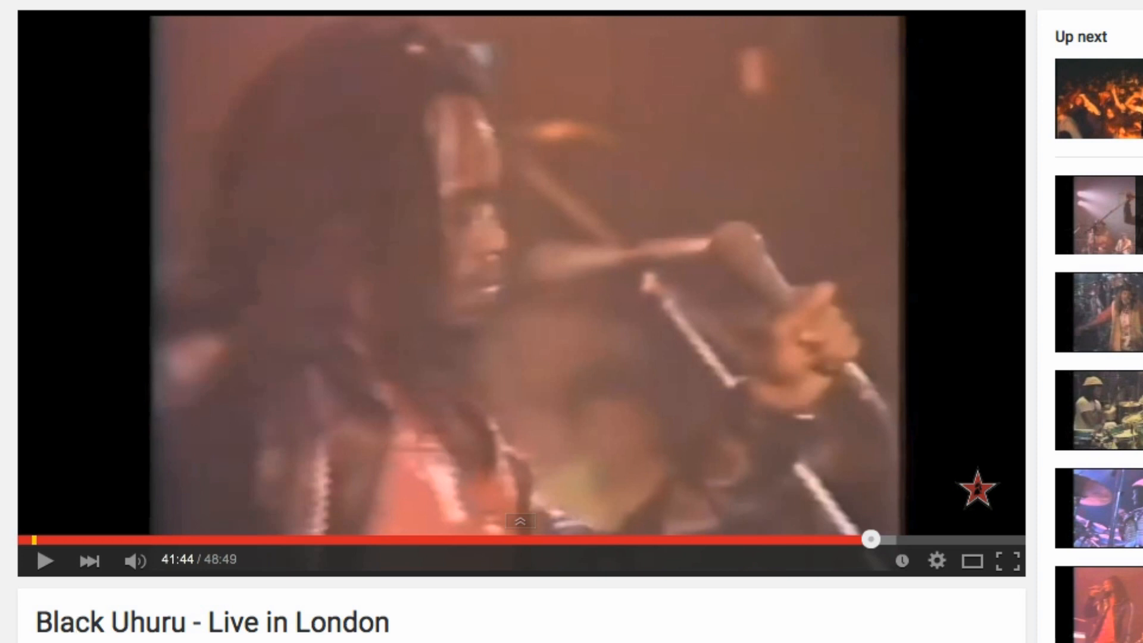
pyautogui.press('space')
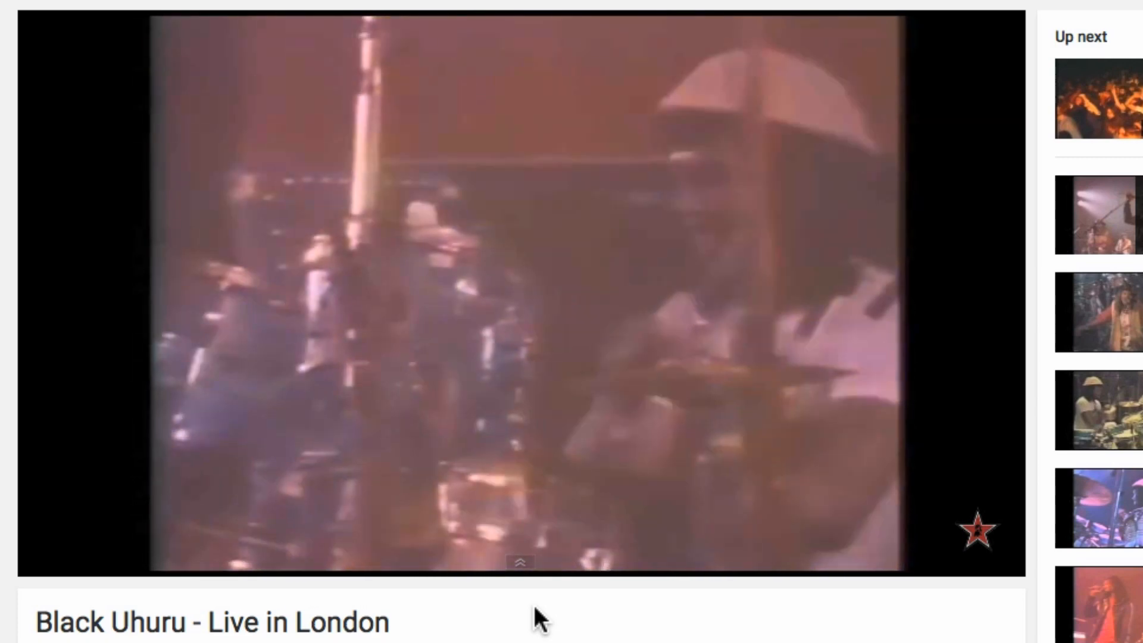
pyautogui.press('space')
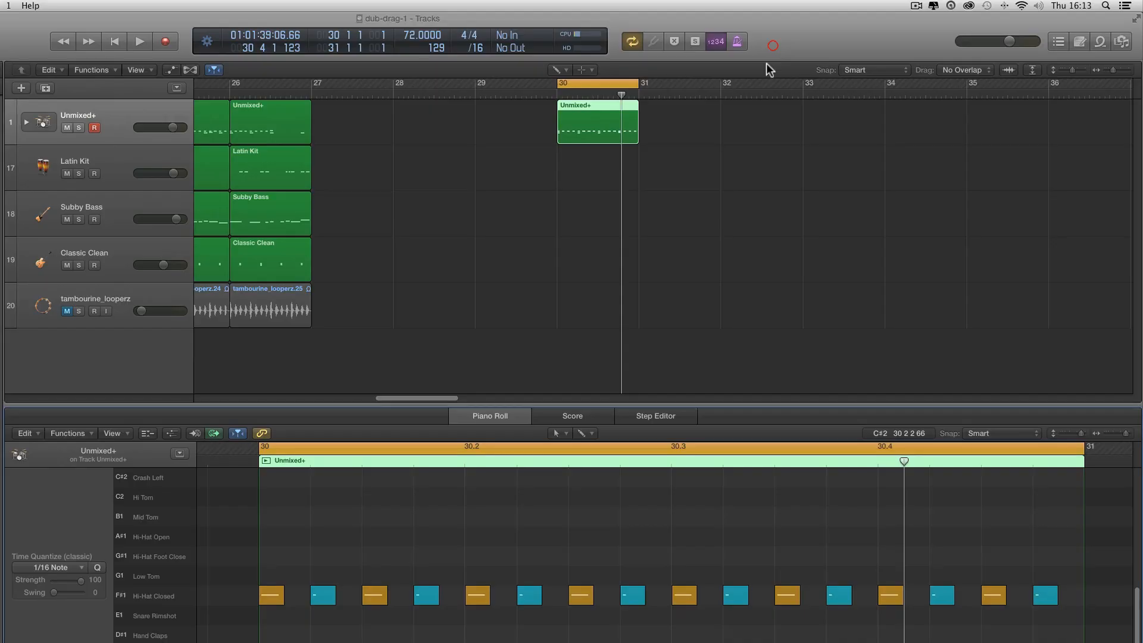
# Switch back to Logic, create a one-bar region on the Latin Kit track at bar 30, and audition its F3 sound
pyautogui.click(583, 178)
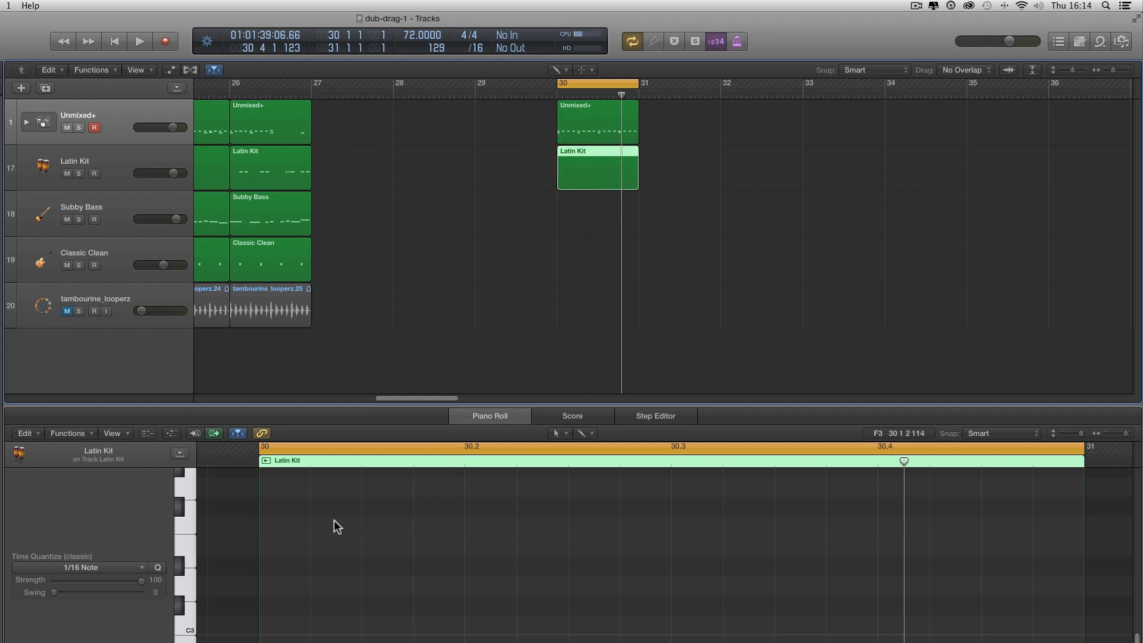
pyautogui.click(191, 528)
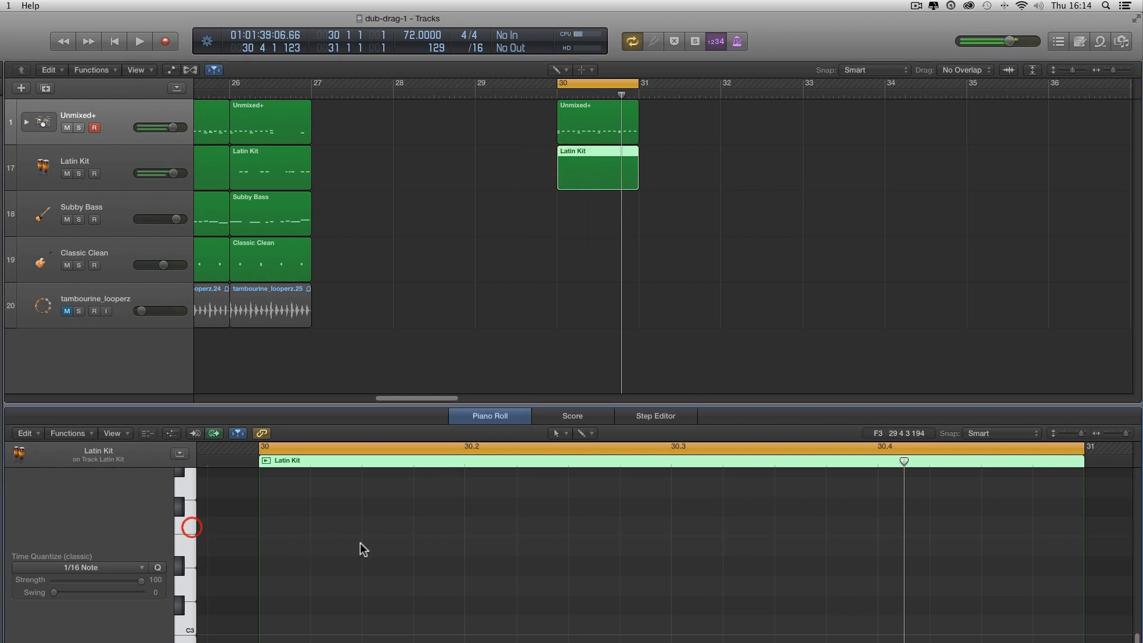
# Draw F3 notes on the third and fourth sixteenths of every beat in the Latin Kit region, and play the loop
pyautogui.click(554, 434)
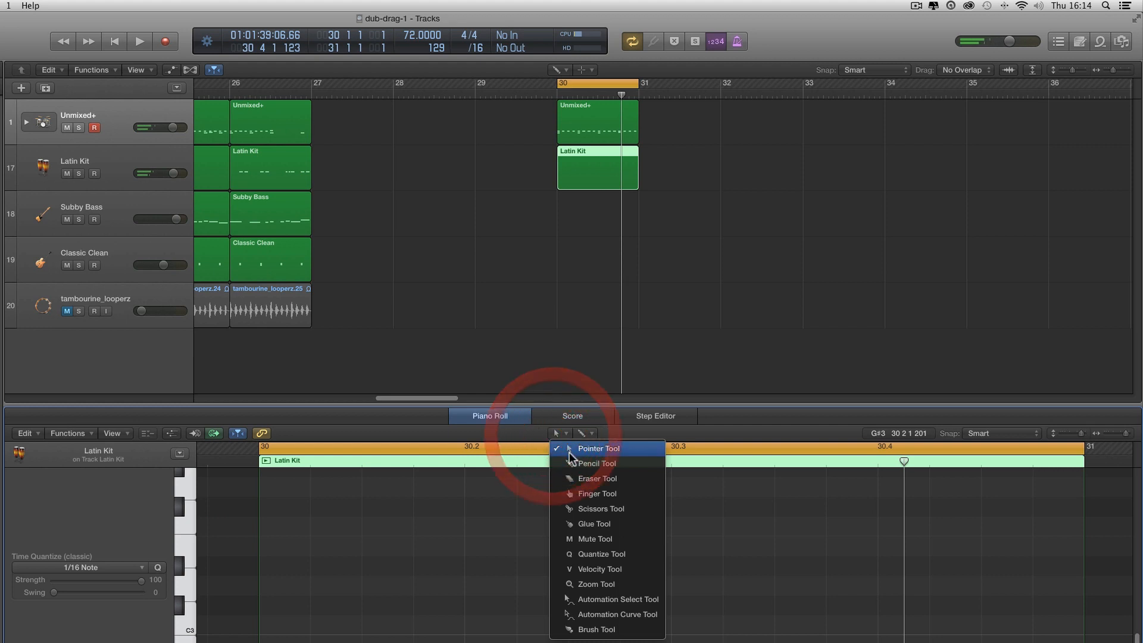
pyautogui.click(572, 463)
pyautogui.click(374, 526)
pyautogui.click(426, 526)
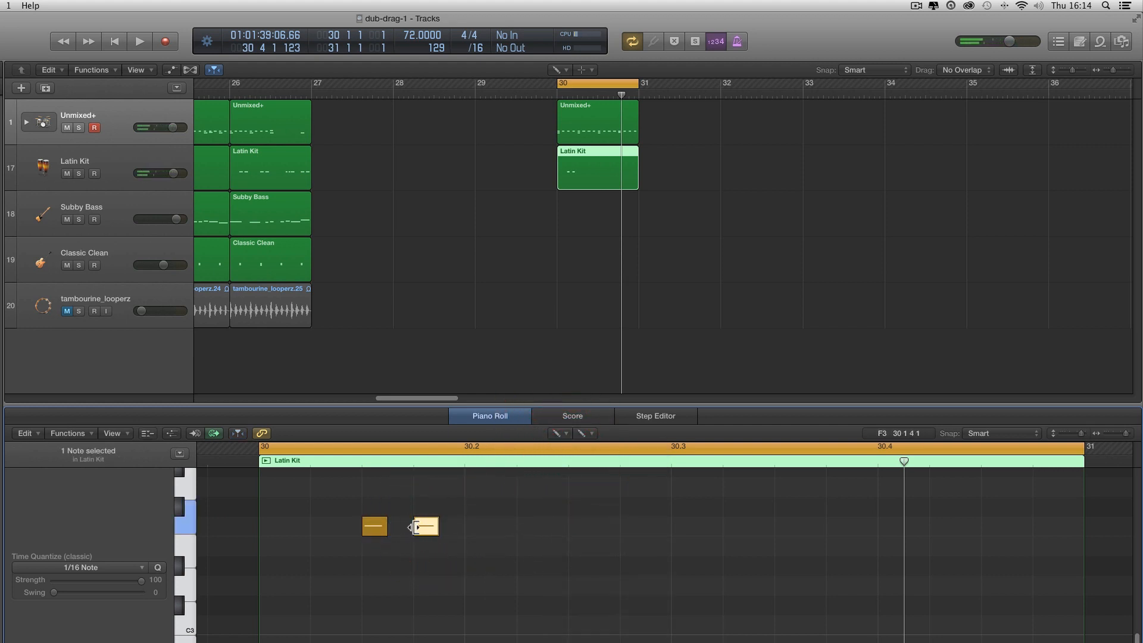
pyautogui.click(581, 530)
pyautogui.click(632, 526)
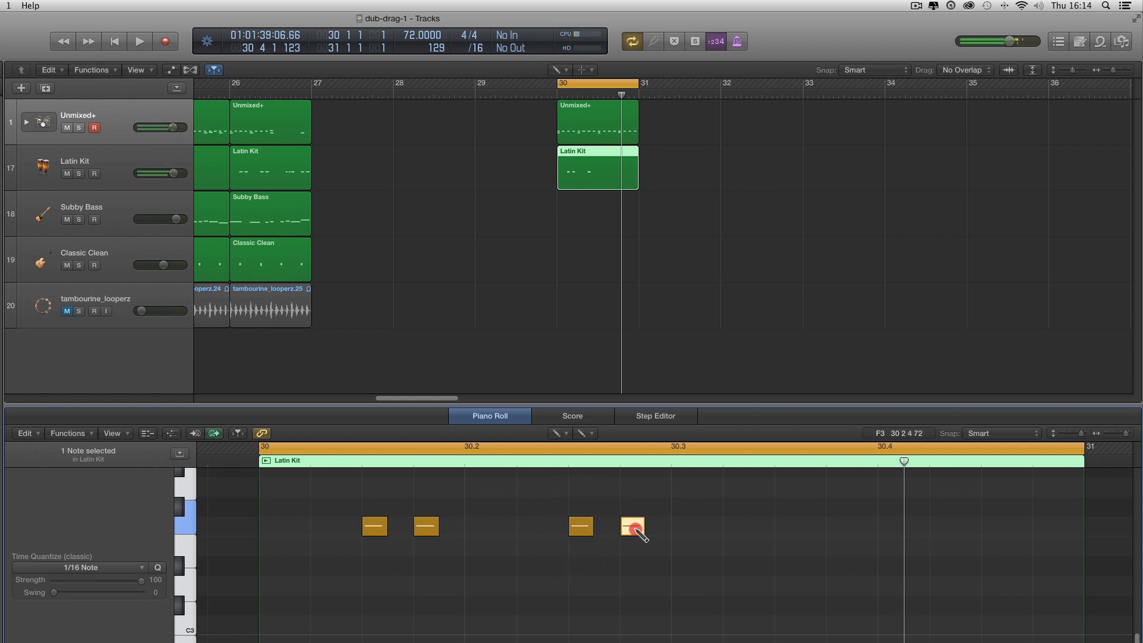
pyautogui.click(787, 526)
pyautogui.click(838, 525)
pyautogui.click(995, 526)
pyautogui.click(1046, 526)
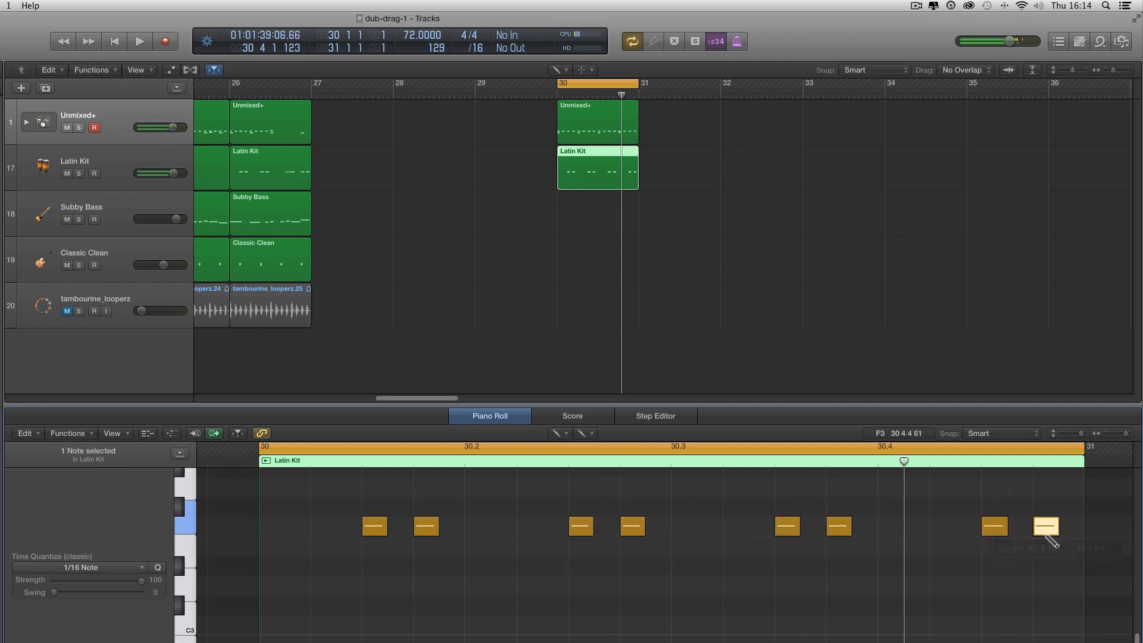
pyautogui.press('space')
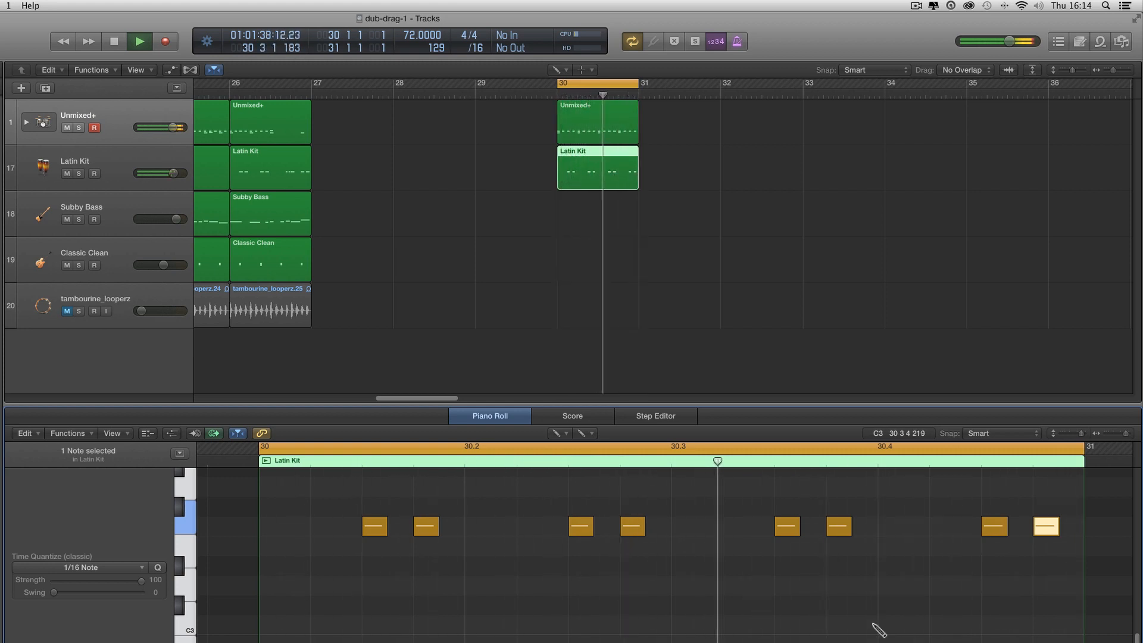
pyautogui.press('space')
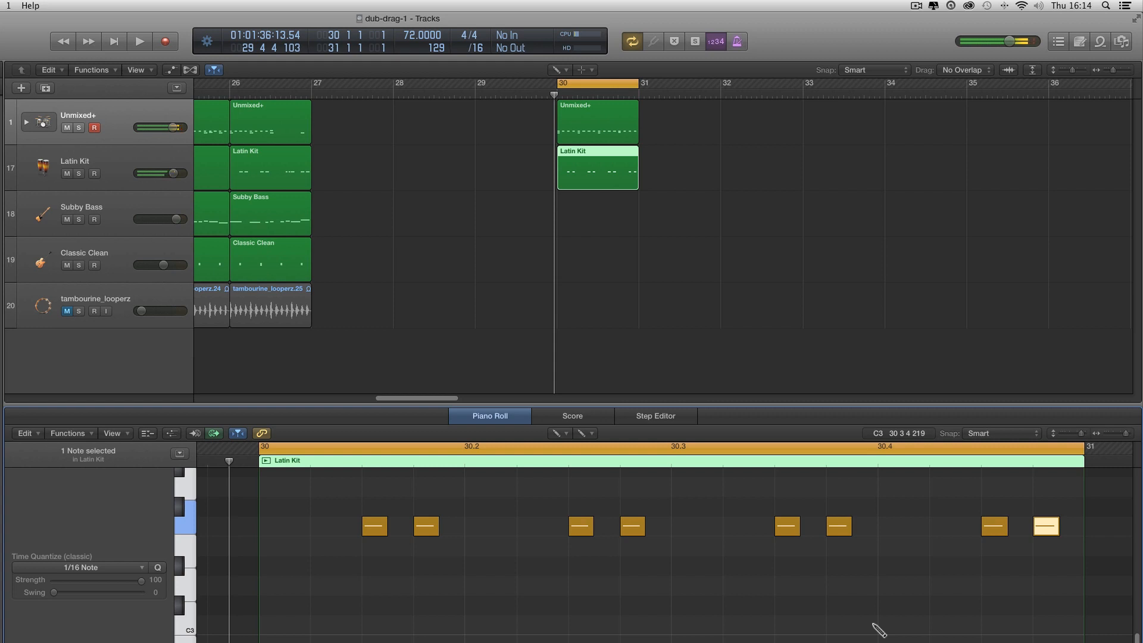
# Try the Latin Kit part without its 30.3.4 note and with the 30.4.3 note at 30.4.2, and restore both notes after playback
pyautogui.click(842, 530)
pyautogui.press('Delete')
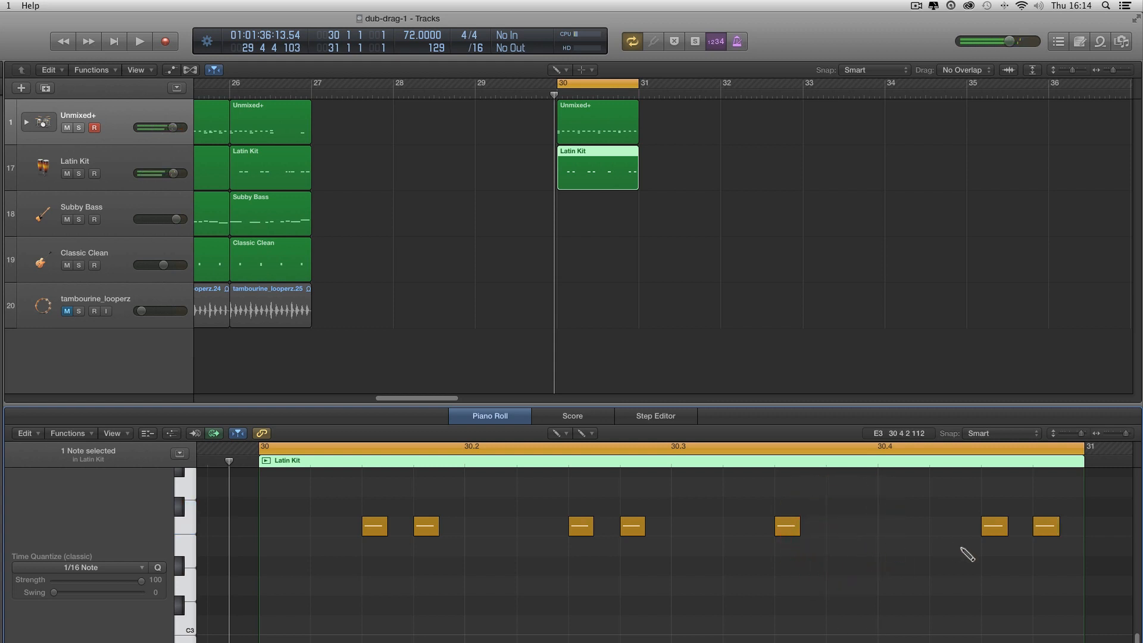
pyautogui.moveTo(994, 530); pyautogui.dragTo(943, 530)
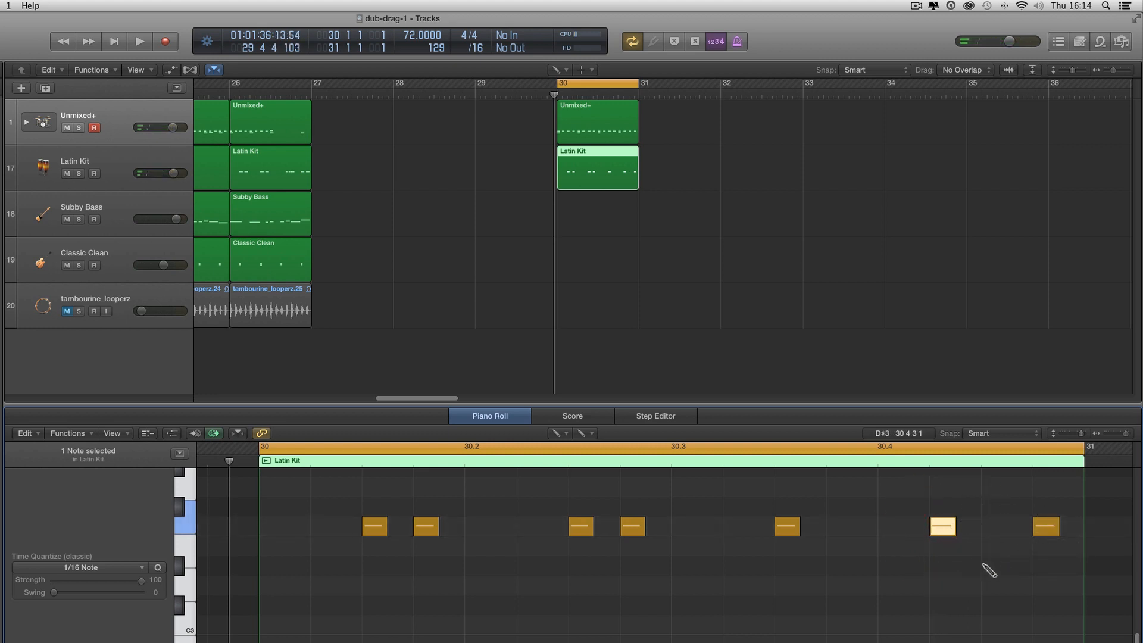
pyautogui.press('space')
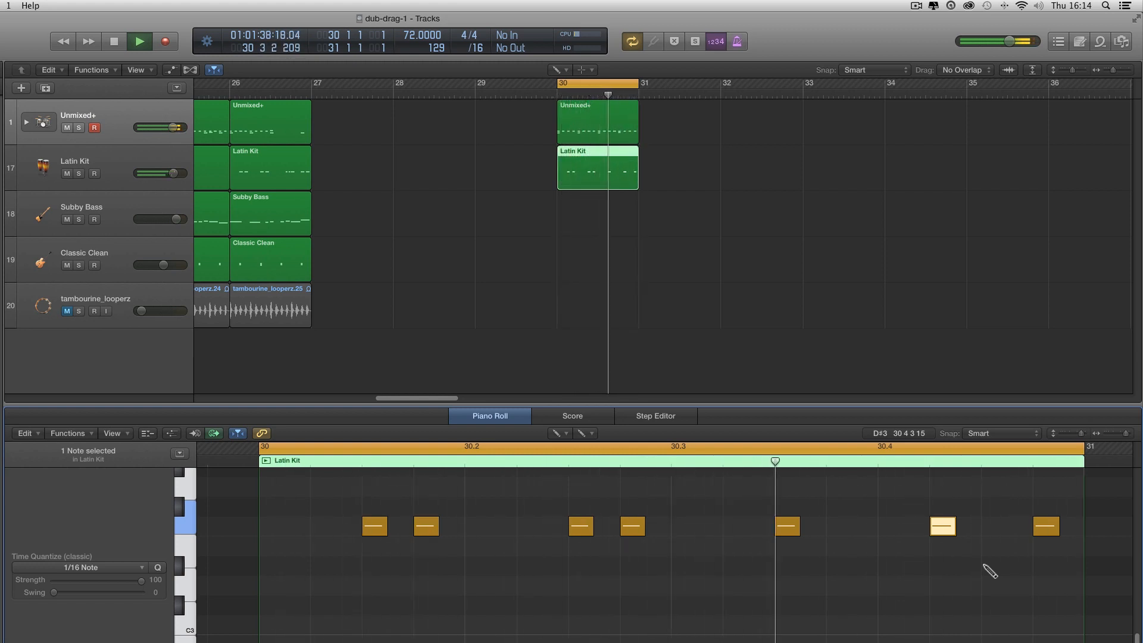
pyautogui.press('space')
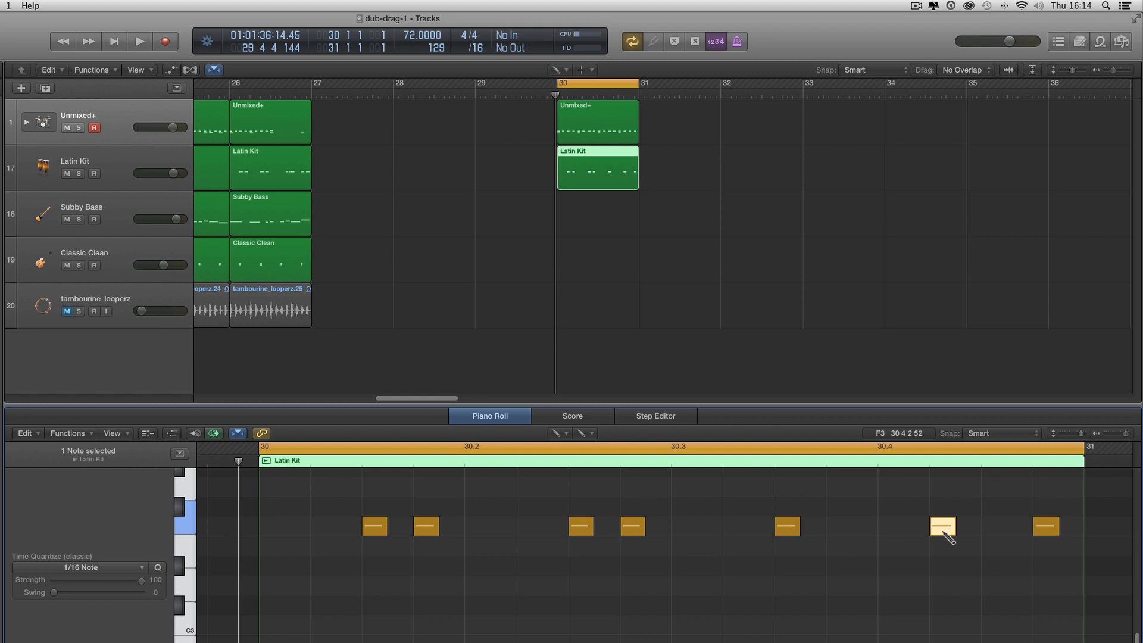
pyautogui.click(949, 528)
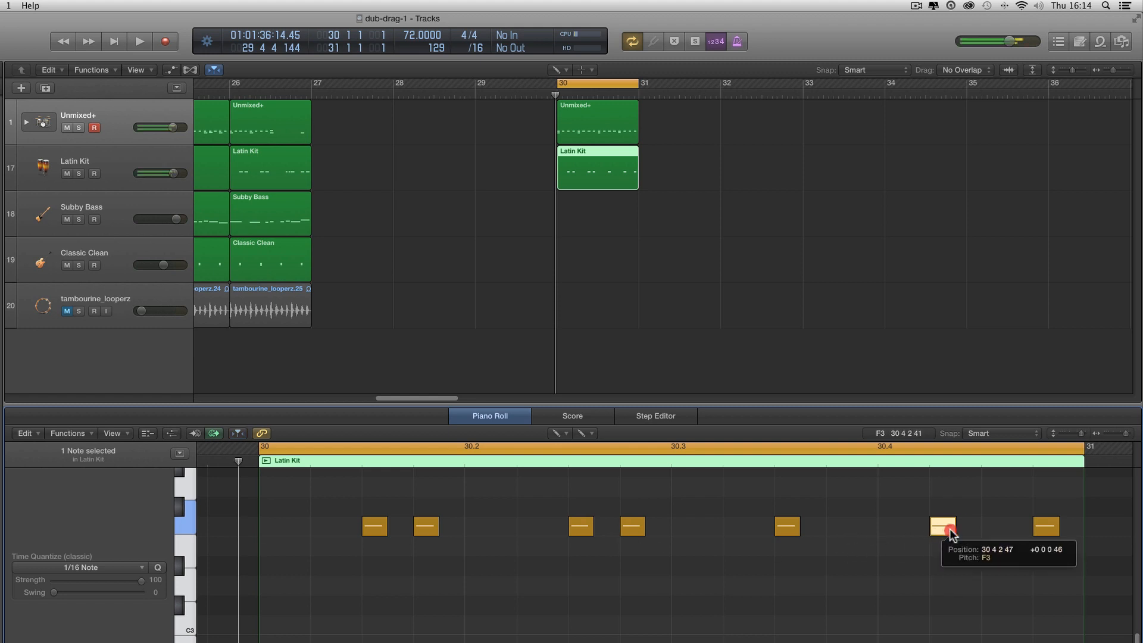
pyautogui.moveTo(950, 528); pyautogui.dragTo(1001, 528)
pyautogui.click(838, 526)
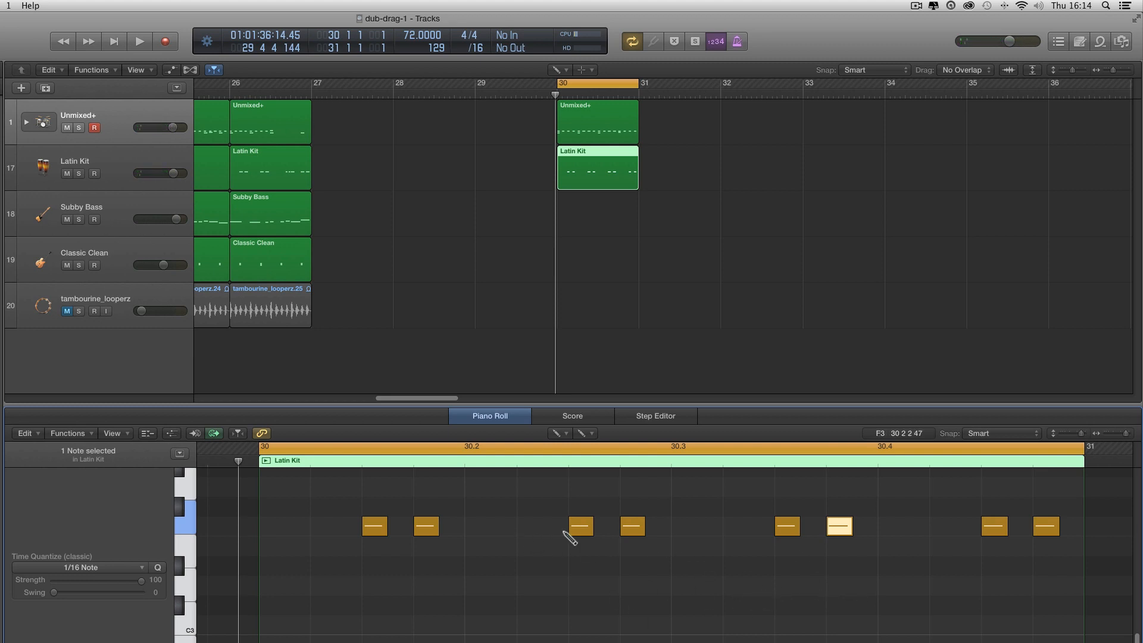
# Play back the bar 30 loop with the Latin Kit part over the drum pattern
pyautogui.scroll(1, 753, 563)
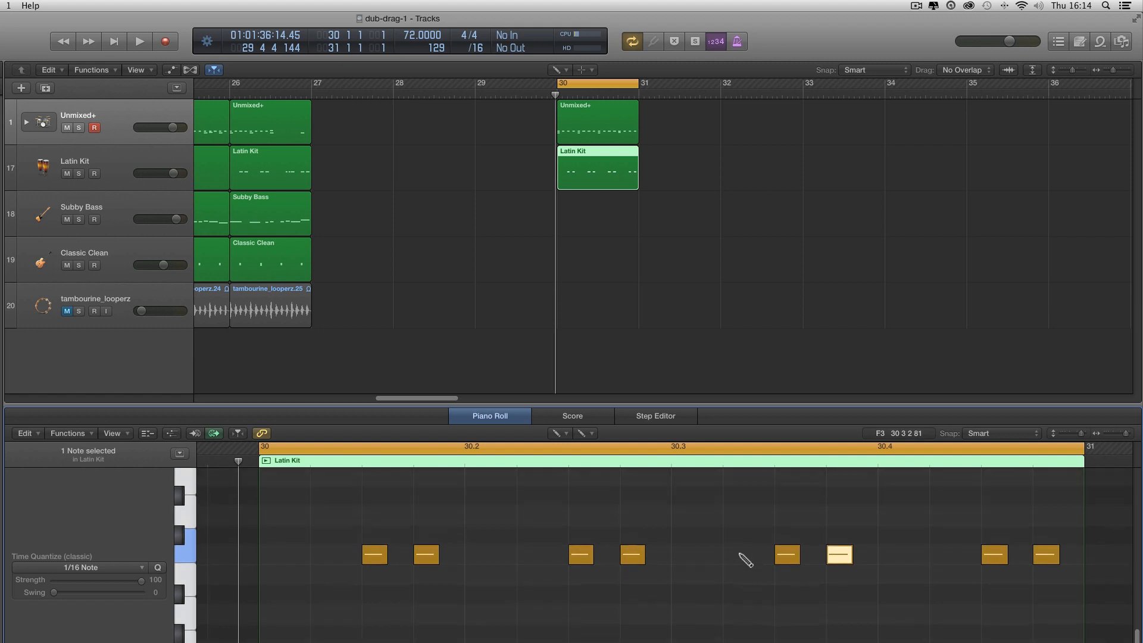
pyautogui.press('space')
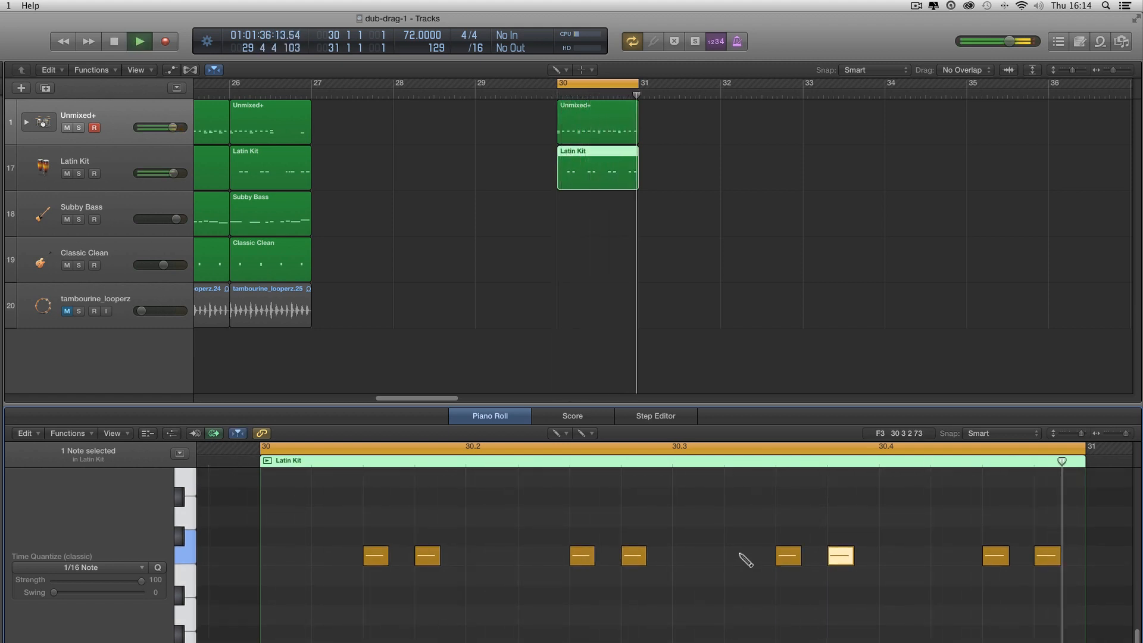
pyautogui.press('space')
# Move the Unmixed+ snare at 30.4.1 to Kick, add Kicks at 30.1.3, 30.2.3, 30.3.3 and 30.4.3, and play the loop
pyautogui.click(613, 132)
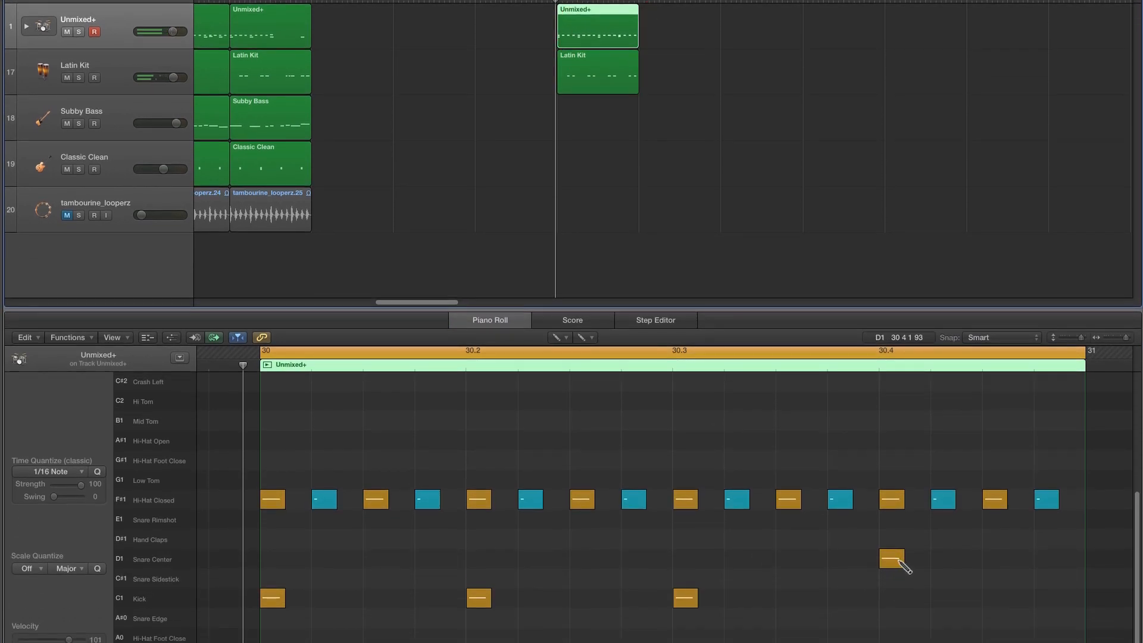
pyautogui.moveTo(900, 563); pyautogui.dragTo(904, 597)
pyautogui.click(376, 597)
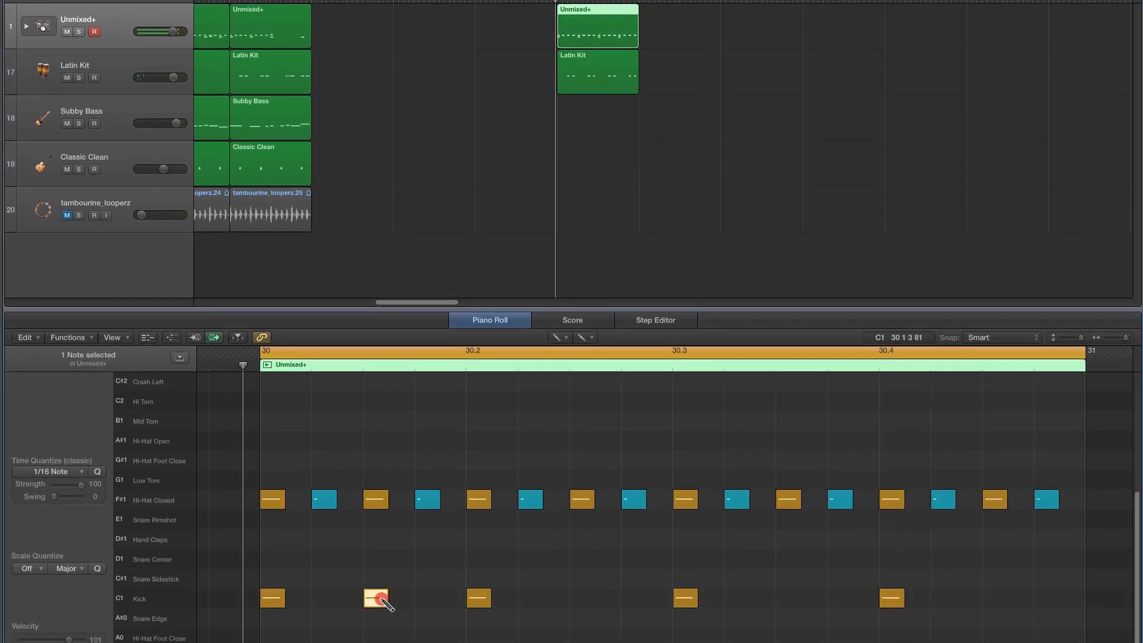
pyautogui.click(582, 598)
pyautogui.click(788, 598)
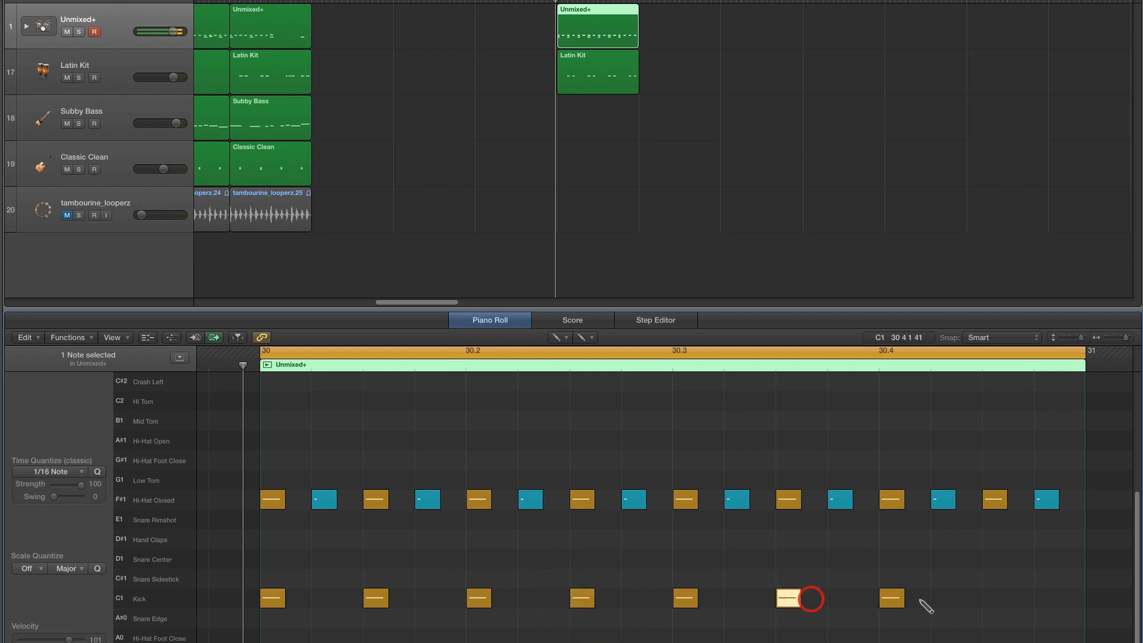
pyautogui.click(995, 598)
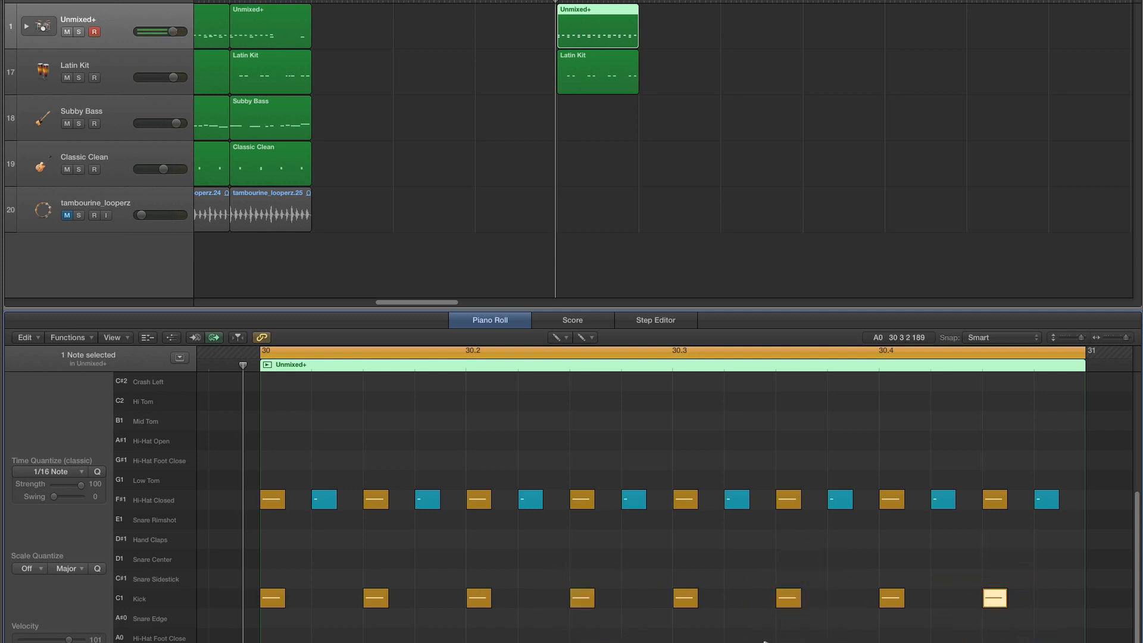
pyautogui.press('space')
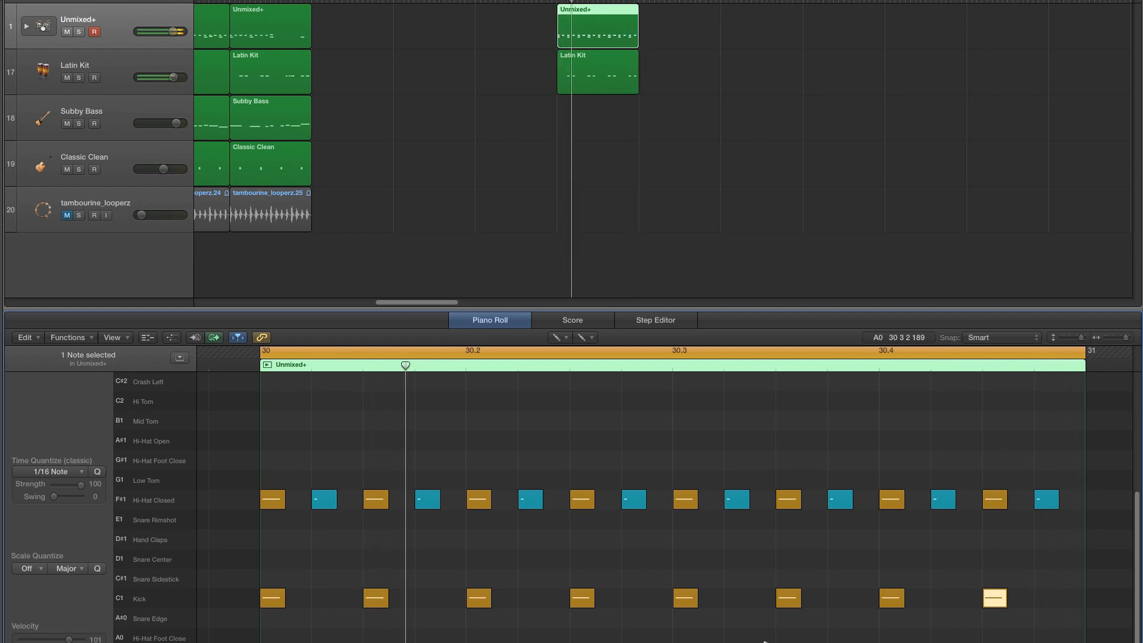
# Try the Latin Kit notes at 30.4.3 and 30.2.3 one sixteenth earlier, at 30.4.2 and 30.2.2, while the loop plays
pyautogui.click(614, 75)
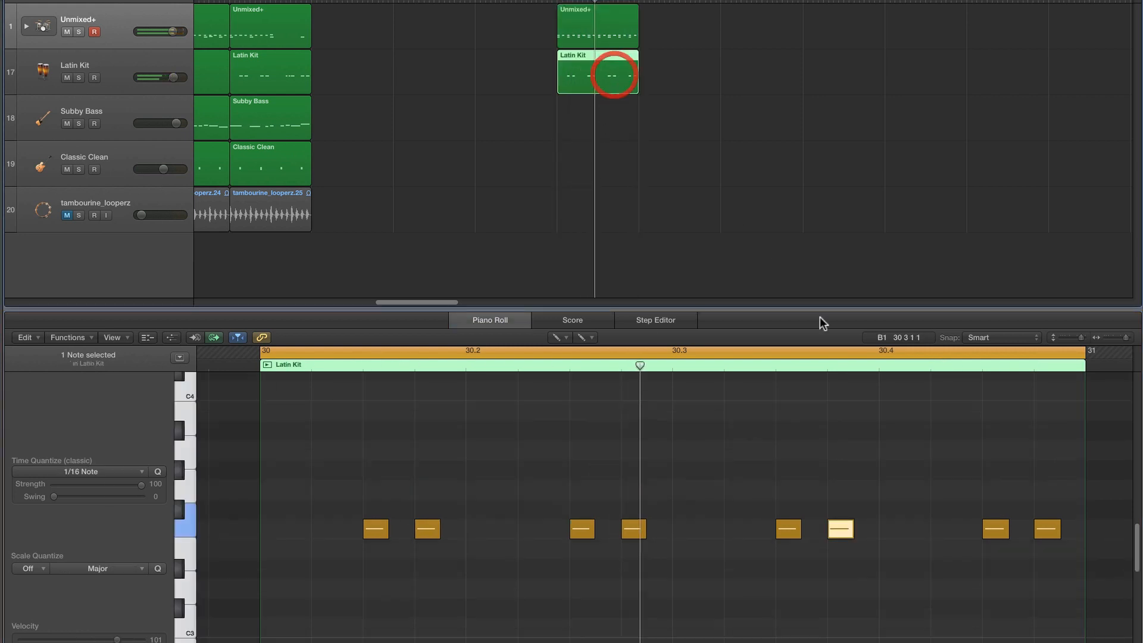
pyautogui.moveTo(992, 530); pyautogui.dragTo(939, 531)
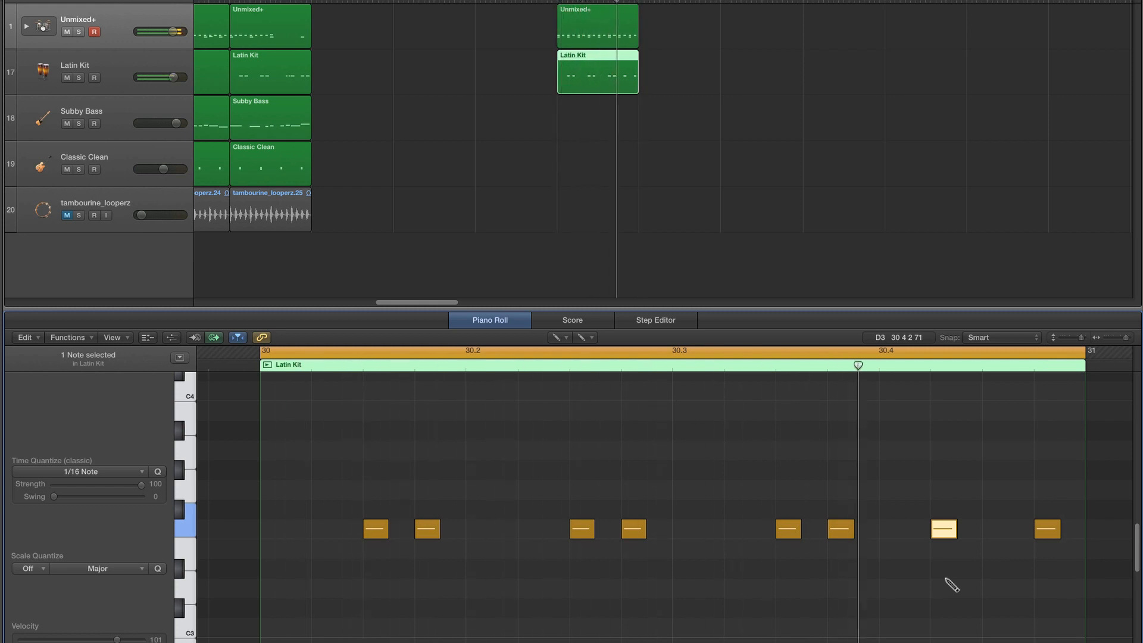
pyautogui.press('space')
pyautogui.moveTo(587, 531); pyautogui.dragTo(531, 535)
pyautogui.press('space')
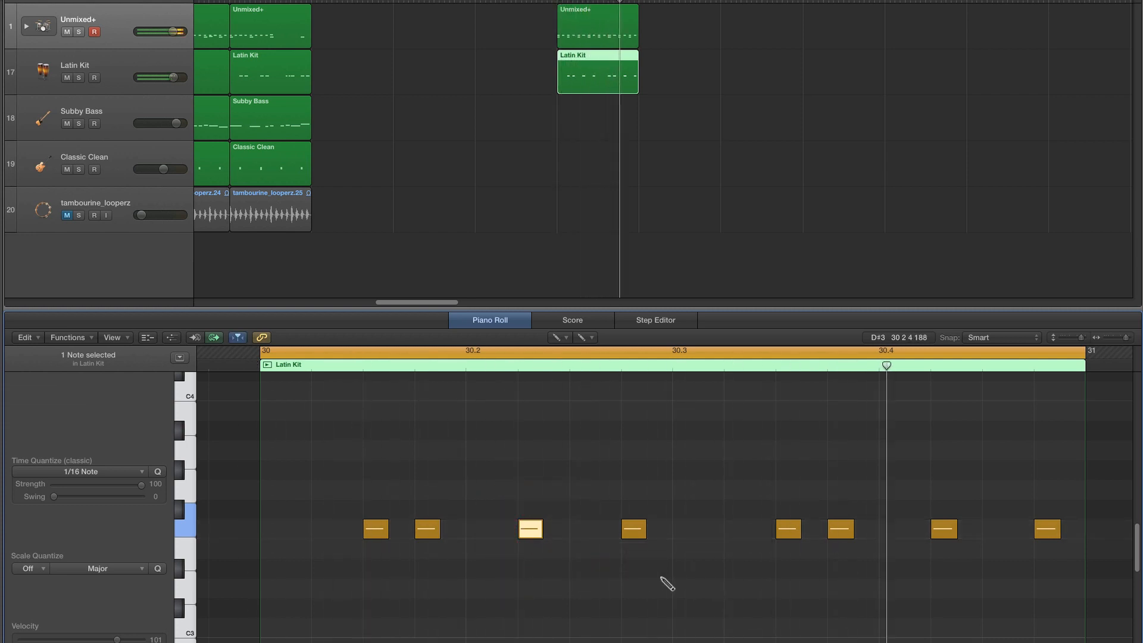
# Move the Latin Kit note at 30.2.2 back to 30.2.3, audition the loop without the 30.3.4 note, and restore the 30.4.3 and 30.3.4 notes
pyautogui.press('space')
pyautogui.moveTo(532, 531); pyautogui.dragTo(584, 532)
pyautogui.click(841, 531)
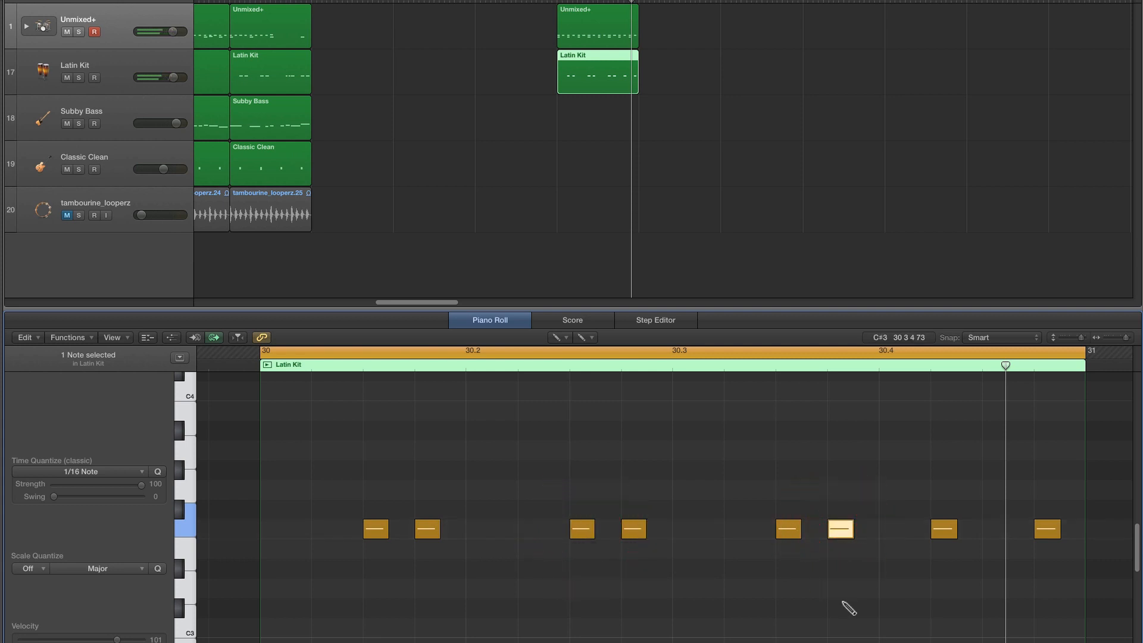
pyautogui.press('Delete')
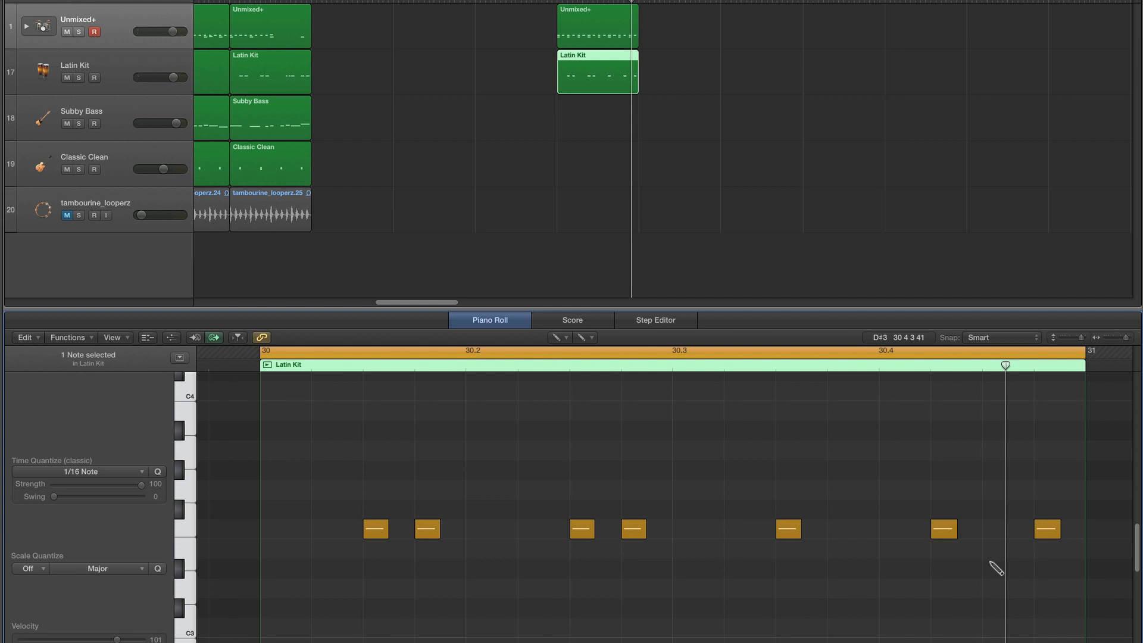
pyautogui.press('space')
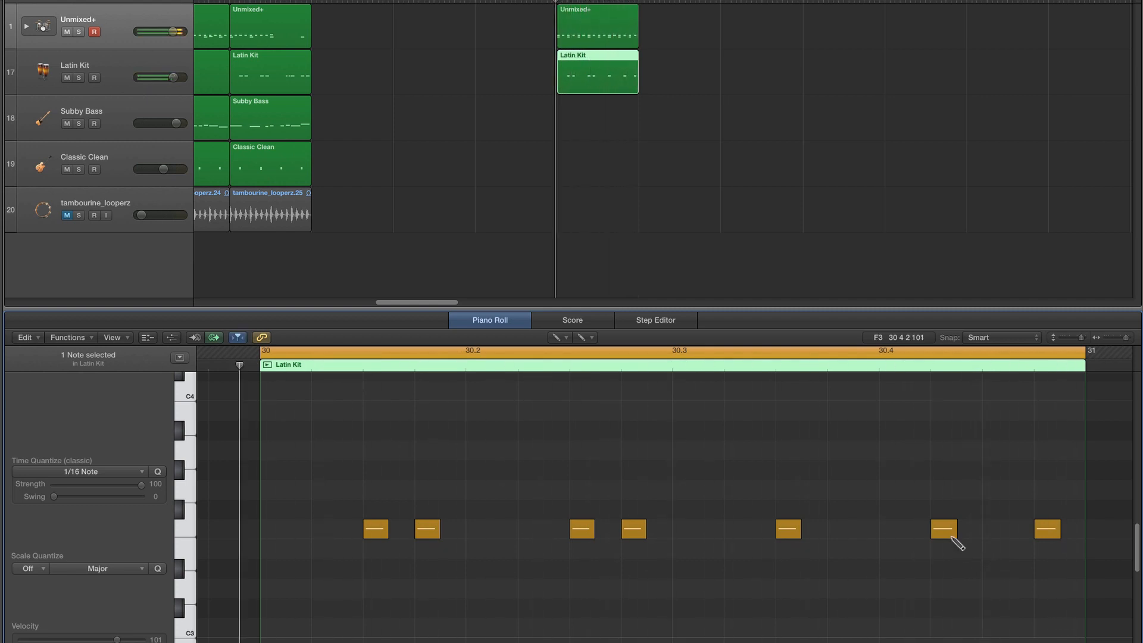
pyautogui.moveTo(949, 533); pyautogui.dragTo(1003, 535)
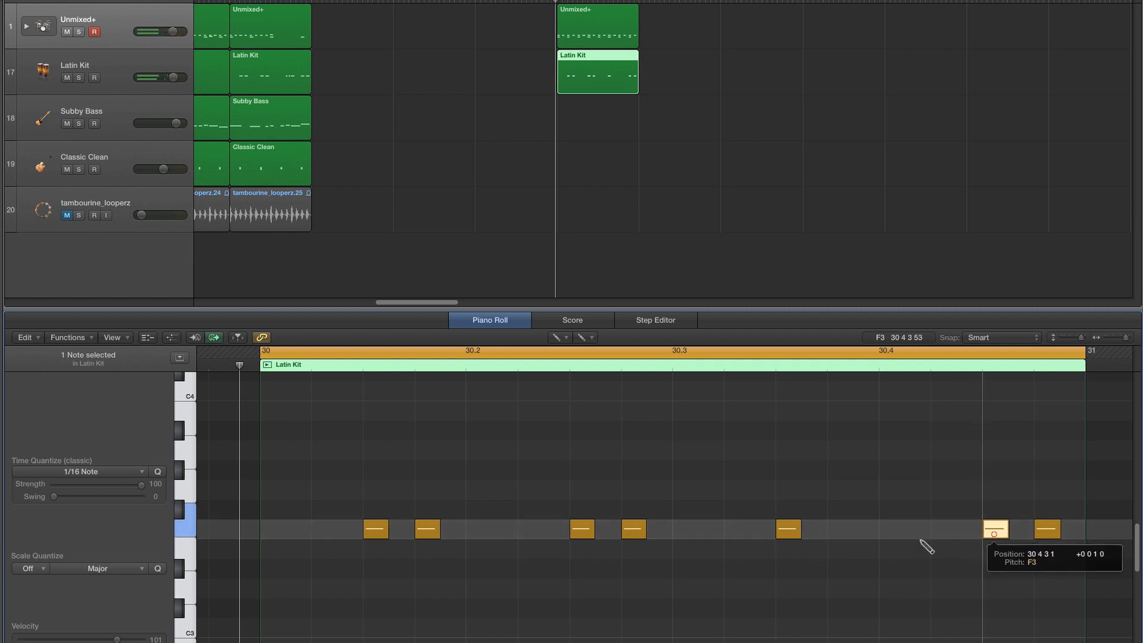
pyautogui.click(837, 529)
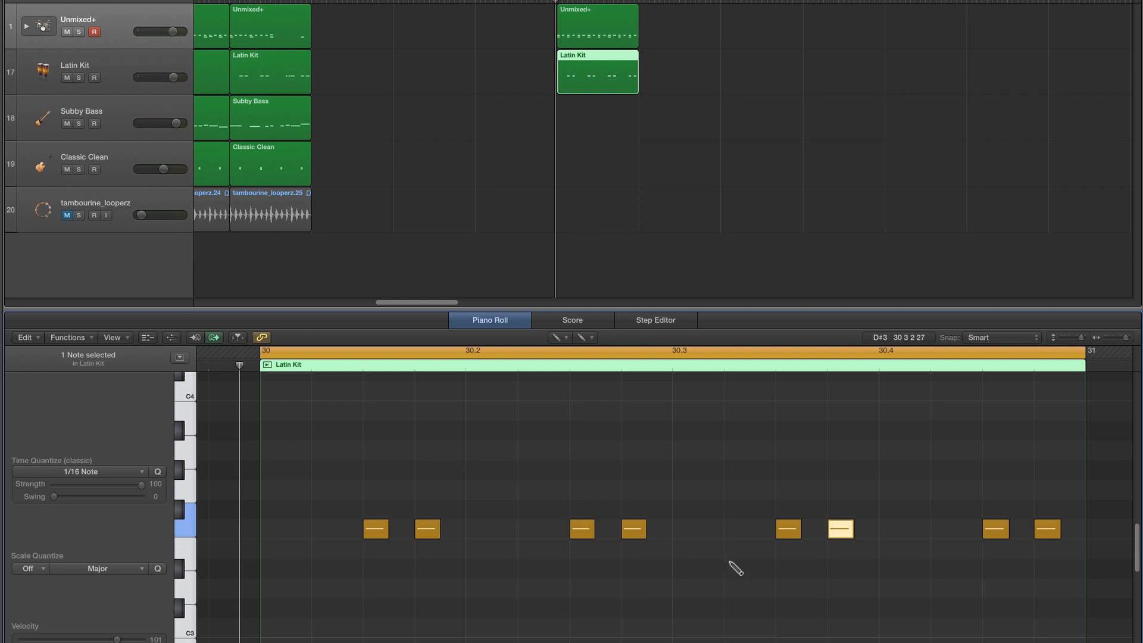
# Mute the Latin Kit track and set up the Unmixed+ region at bar 30 for editing with the Pointer Tool
pyautogui.click(625, 45)
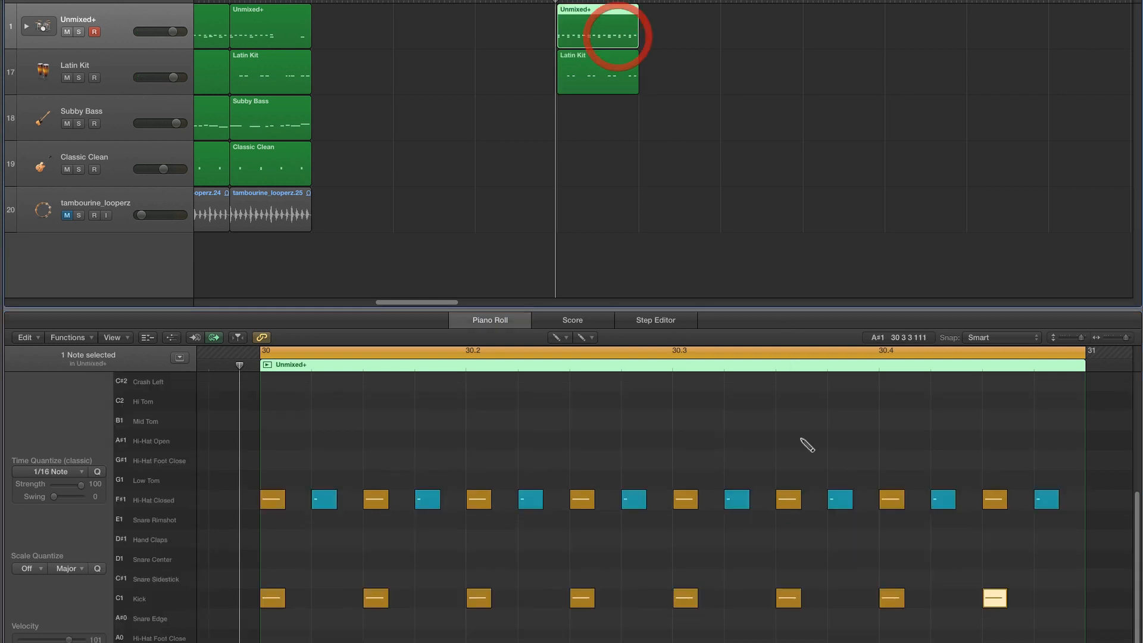
pyautogui.click(67, 77)
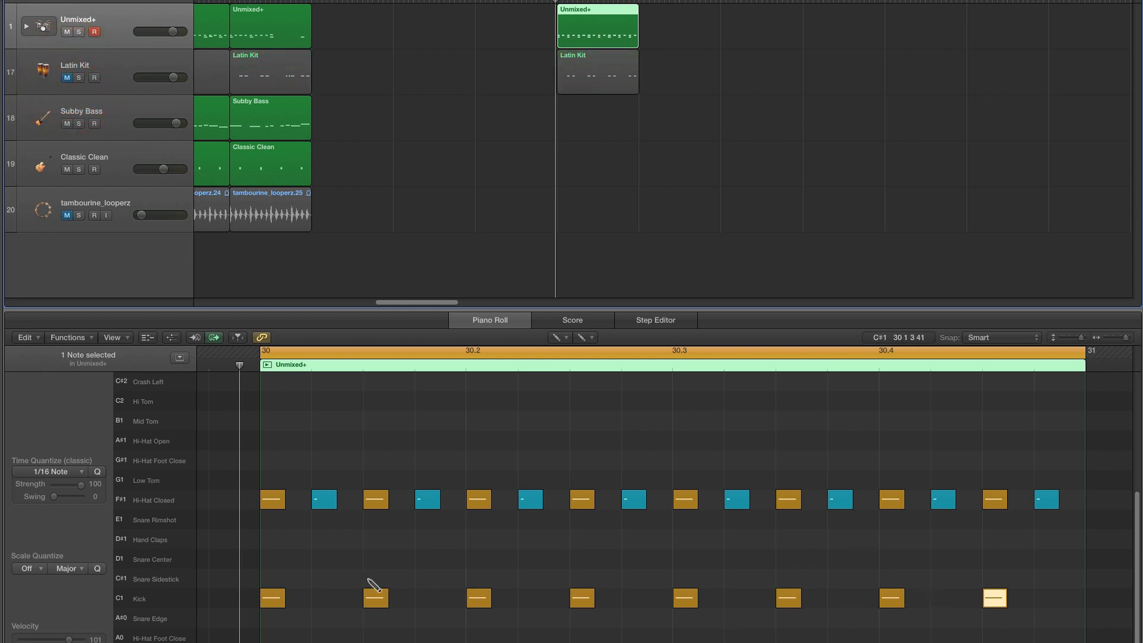
pyautogui.click(562, 338)
pyautogui.click(586, 355)
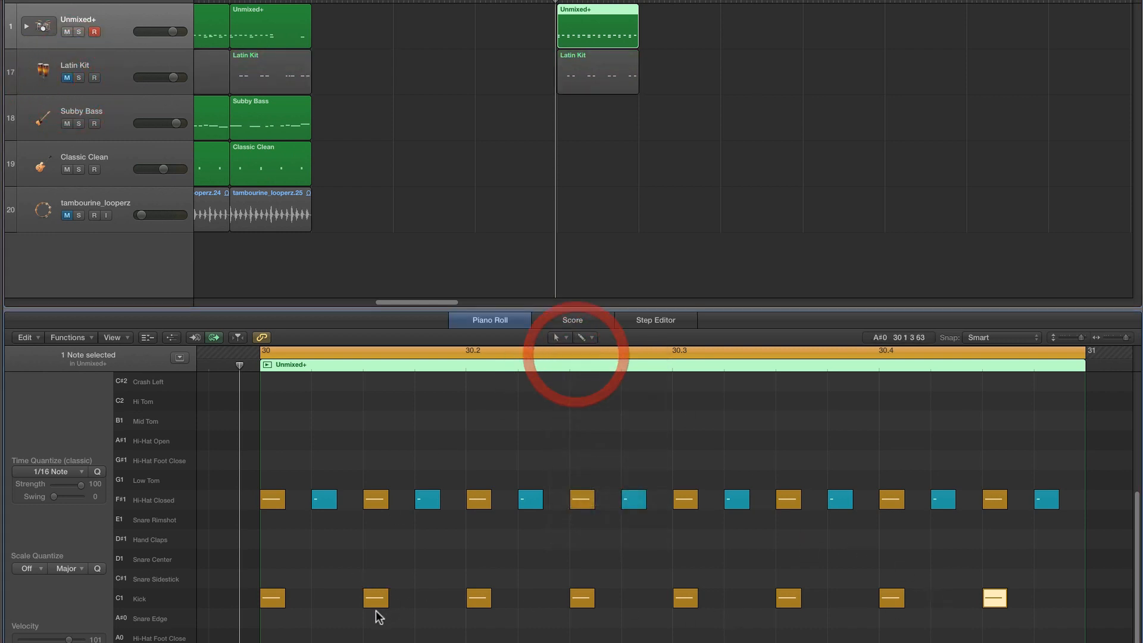
# Remove the Kicks at 30.1.3, 30.2.3, 30.3.3 and 30.4.3, move the 30.4.1 Kick to Snare Center, and play the loop
pyautogui.moveTo(377, 602); pyautogui.dragTo(481, 606)
pyautogui.click(580, 599)
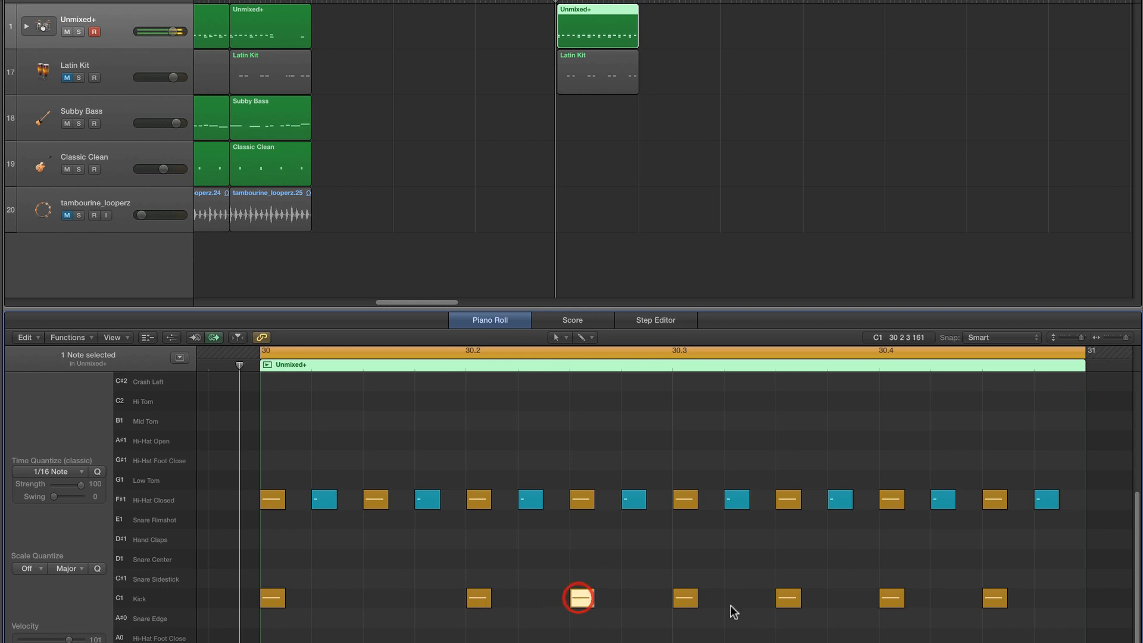
pyautogui.click(788, 598)
pyautogui.moveTo(883, 606); pyautogui.dragTo(890, 563)
pyautogui.click(993, 598)
pyautogui.click(887, 559)
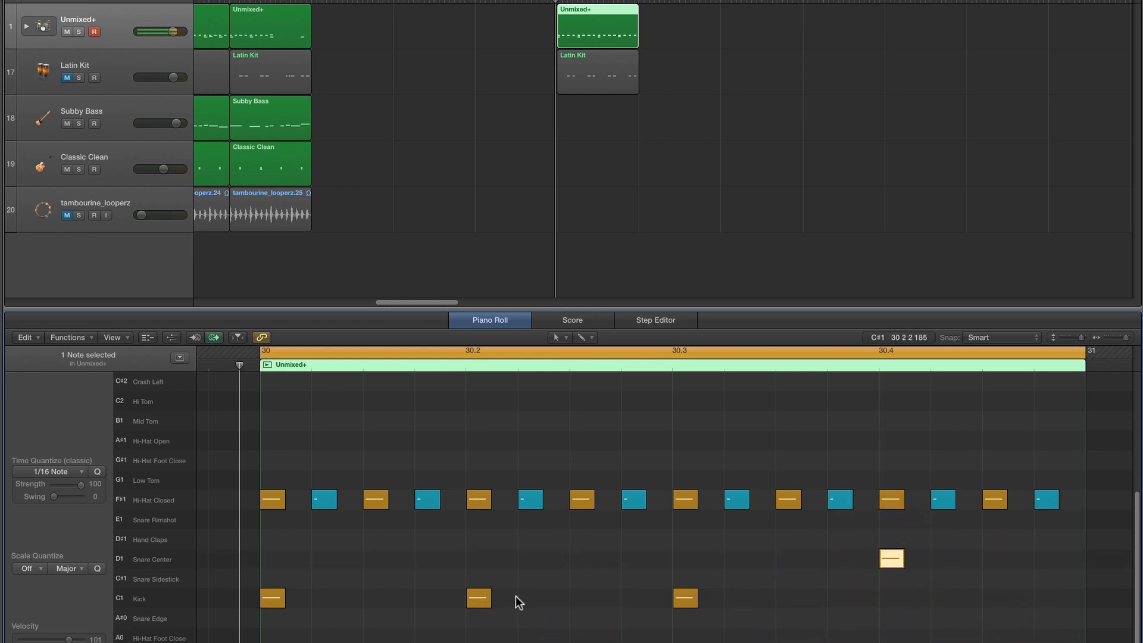
pyautogui.press('space')
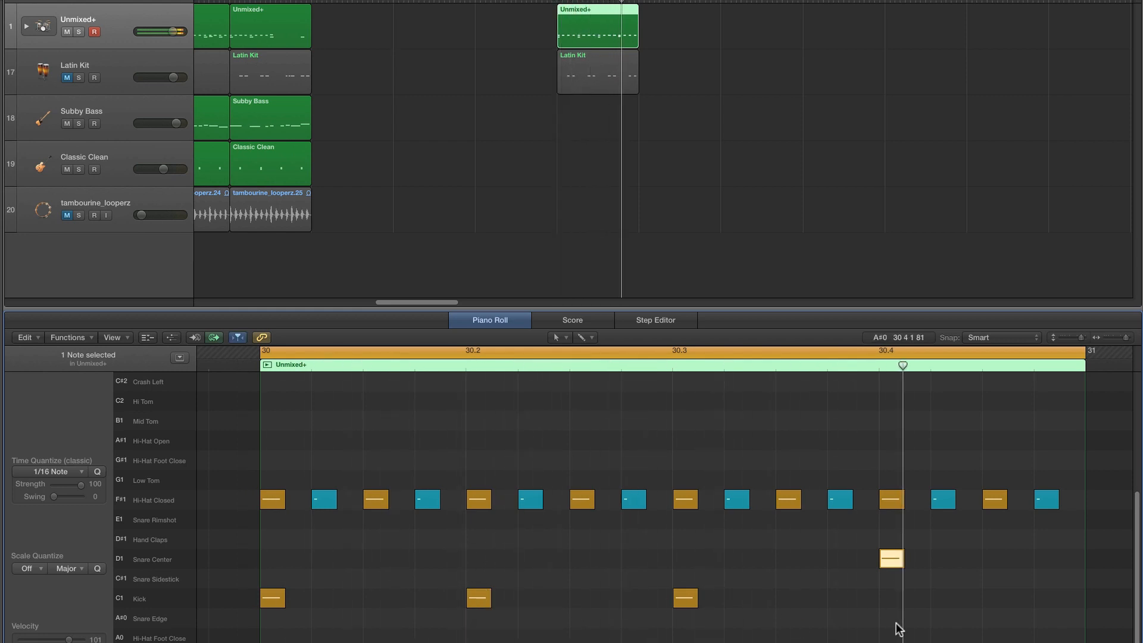
# Halve the length of the Snare Center note at 30.4.1 and copy it four times into an even roll ending just before 30.4.3
pyautogui.moveTo(900, 562); pyautogui.dragTo(889, 563)
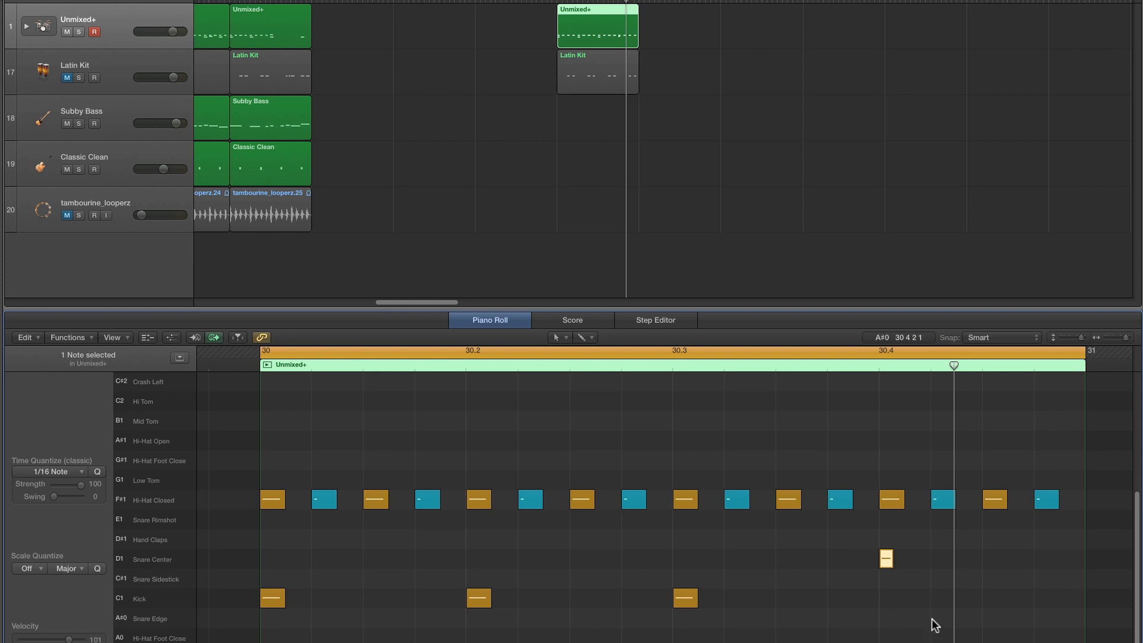
pyautogui.moveTo(886, 559)
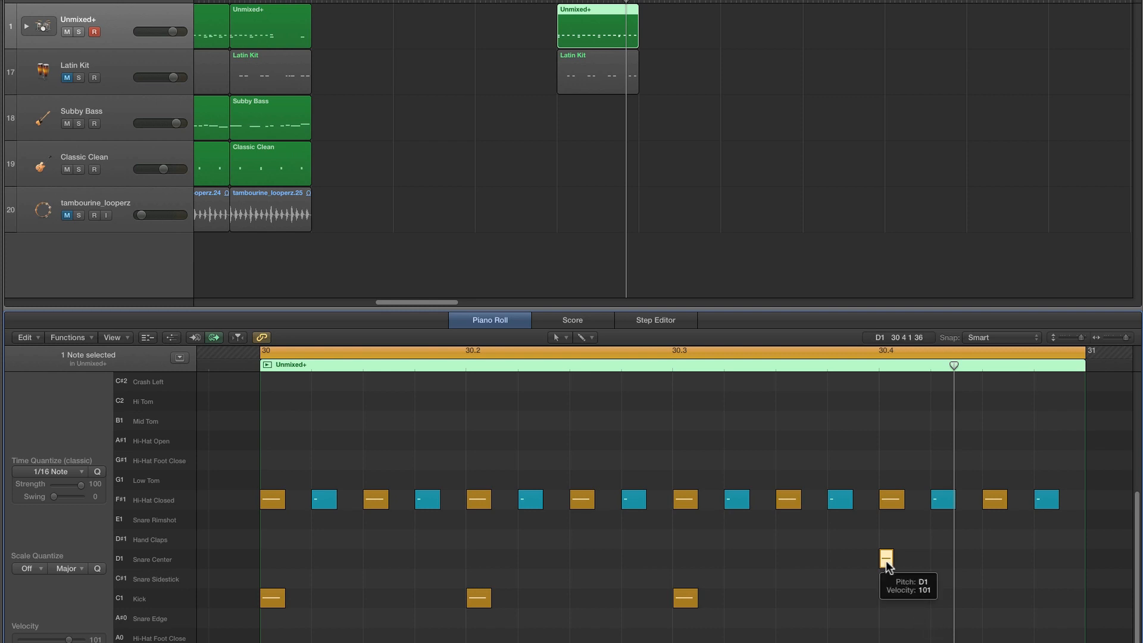
pyautogui.moveTo(885, 560); pyautogui.dragTo(976, 568)
pyautogui.click(956, 562)
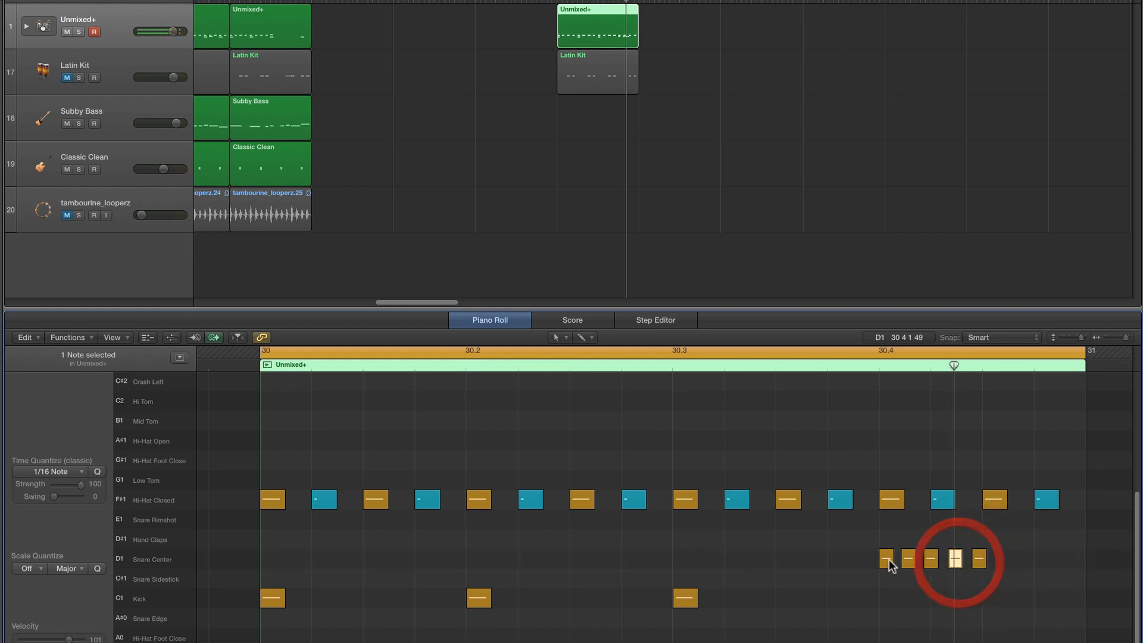
pyautogui.click(957, 582)
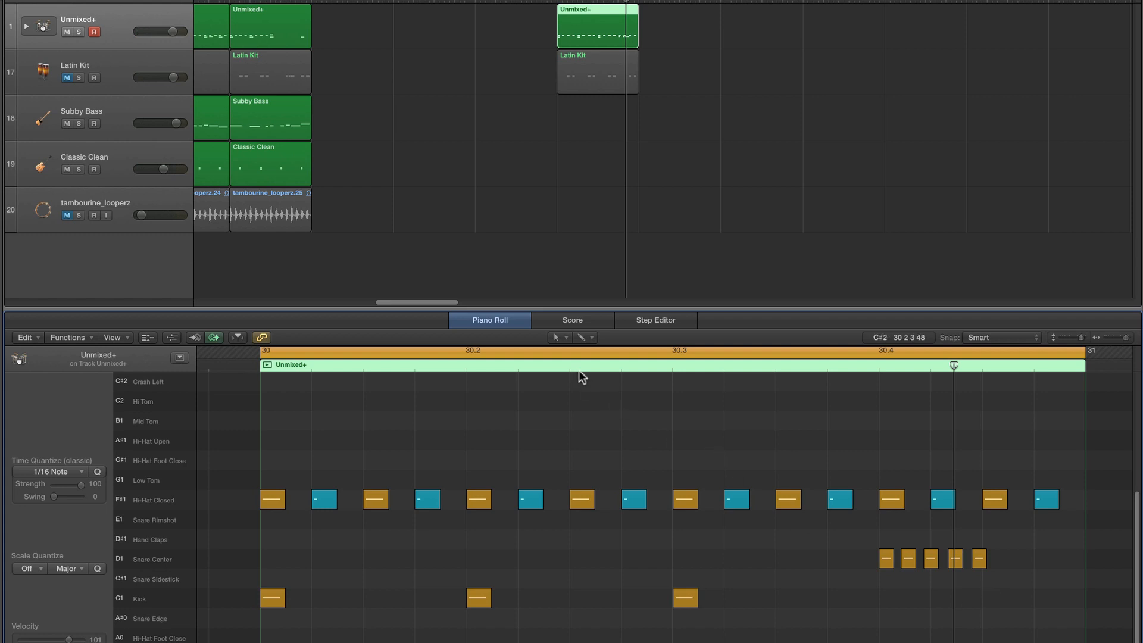
# Choose the Velocity Tool for the Piano Roll, enlarge the editor area, and show the Unmixed+ region in the Step Editor
pyautogui.click(560, 338)
pyautogui.click(586, 472)
pyautogui.click(645, 320)
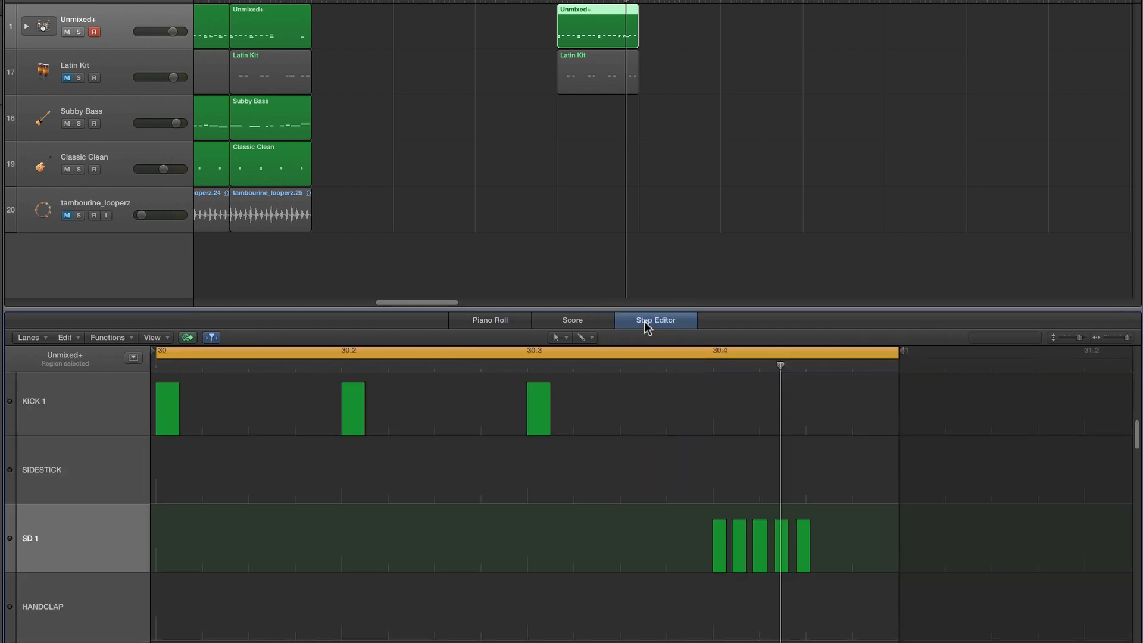
pyautogui.moveTo(647, 326); pyautogui.dragTo(569, 227)
pyautogui.click(504, 225)
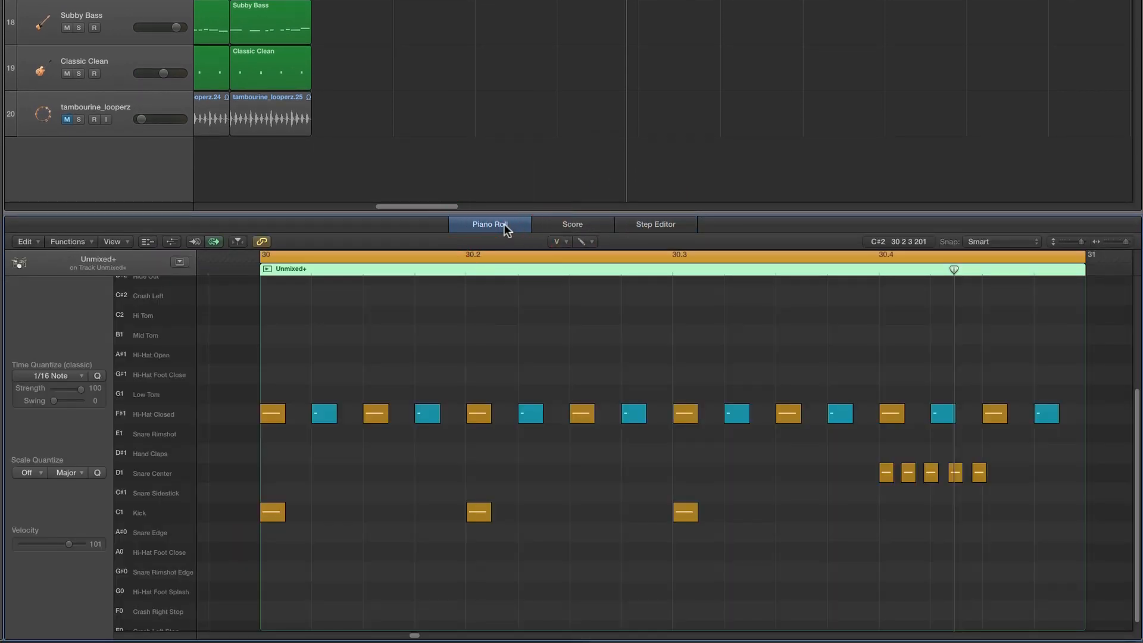
pyautogui.click(645, 225)
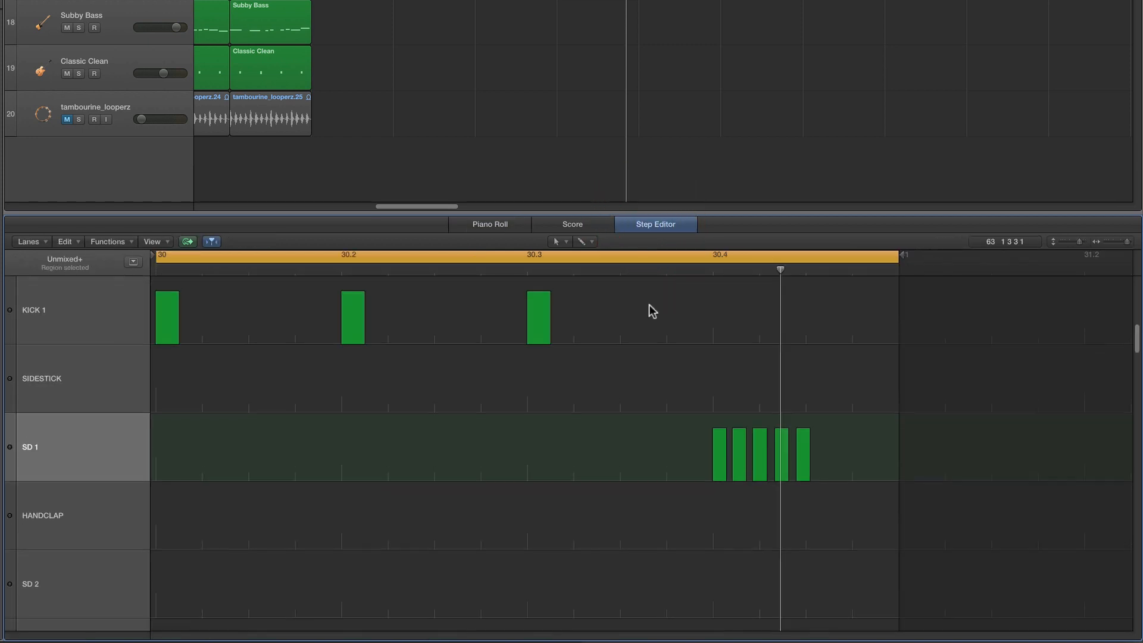
# Examine the kick, snare and closed hi-hat lanes of the Unmixed+ region and the available lane set commands
pyautogui.scroll(2, 649, 305)
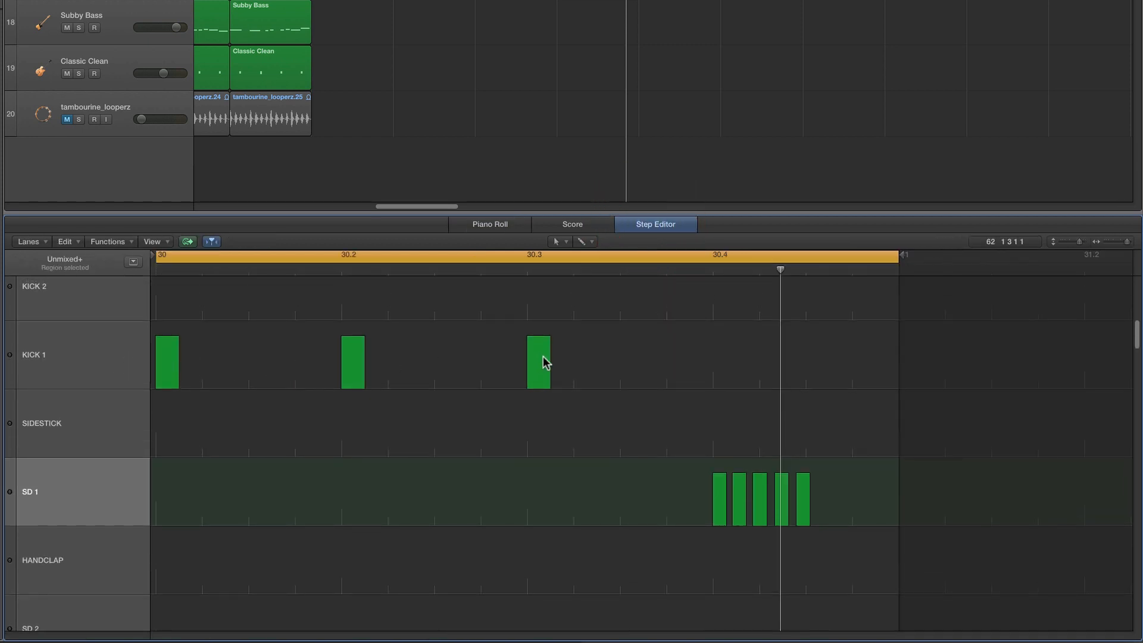
pyautogui.scroll(-4, 726, 428)
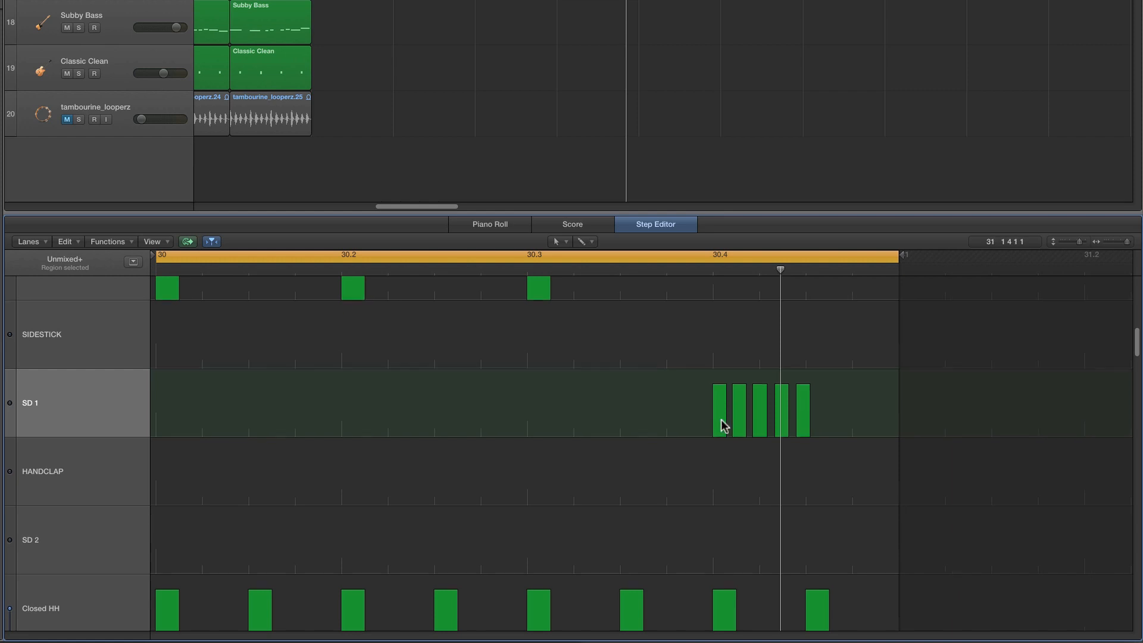
pyautogui.scroll(-6, 408, 490)
pyautogui.scroll(2, 803, 498)
pyautogui.scroll(3, 774, 464)
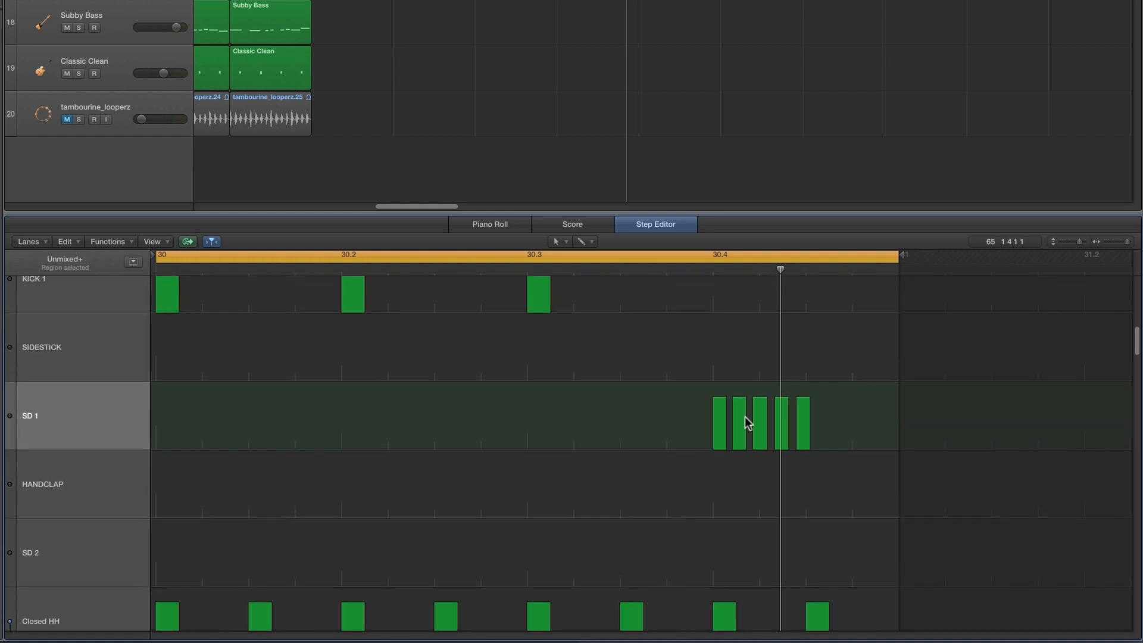
pyautogui.scroll(1, 772, 415)
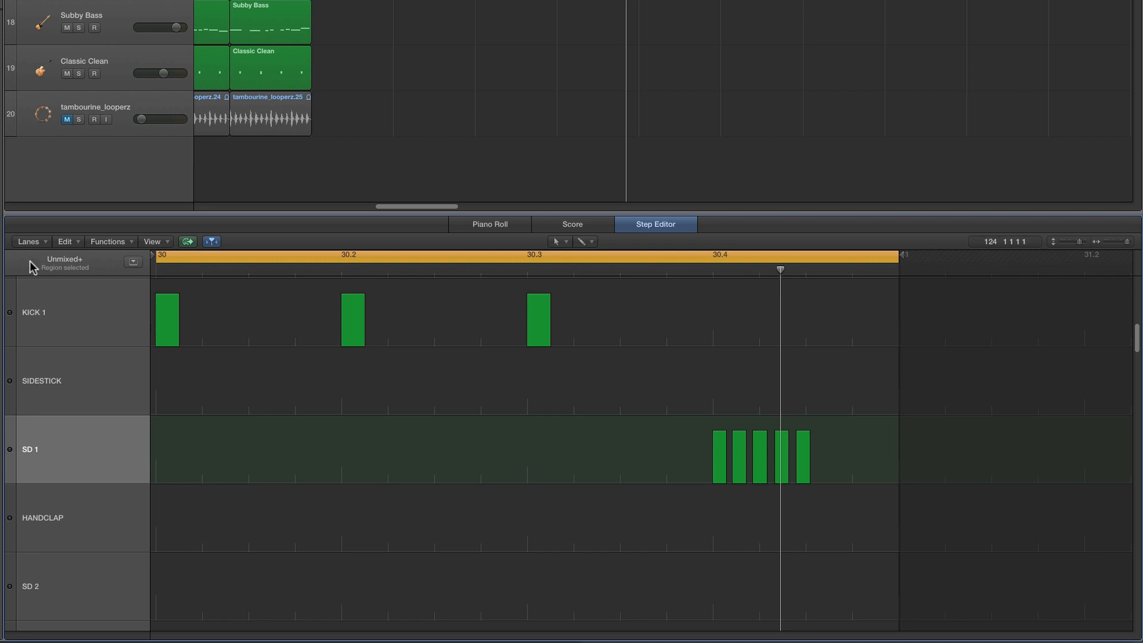
pyautogui.click(656, 225)
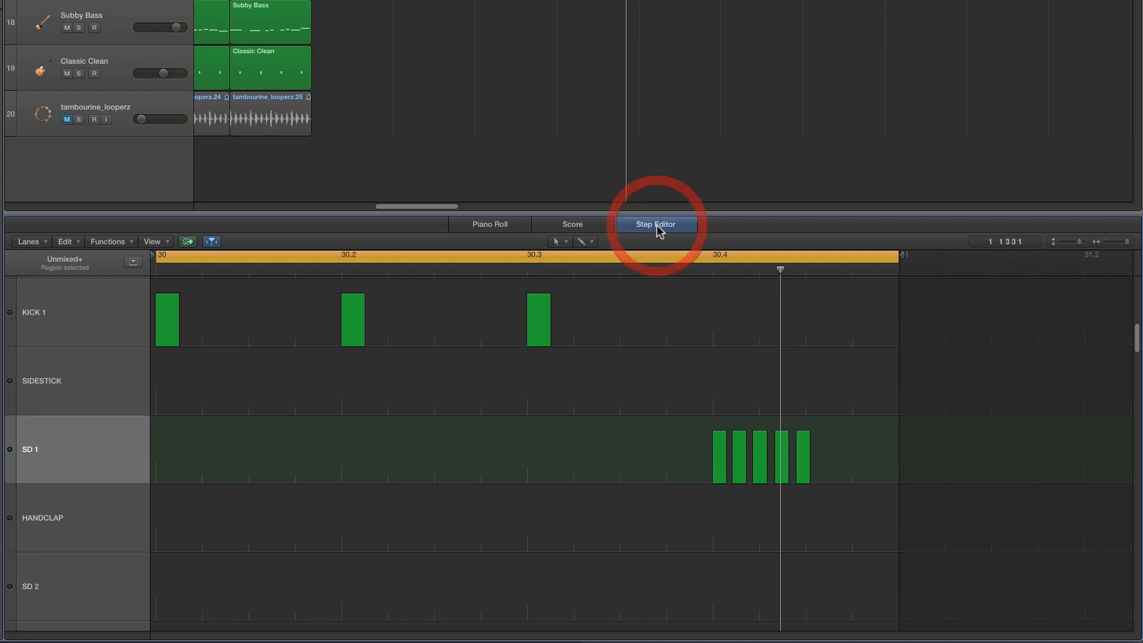
pyautogui.click(44, 243)
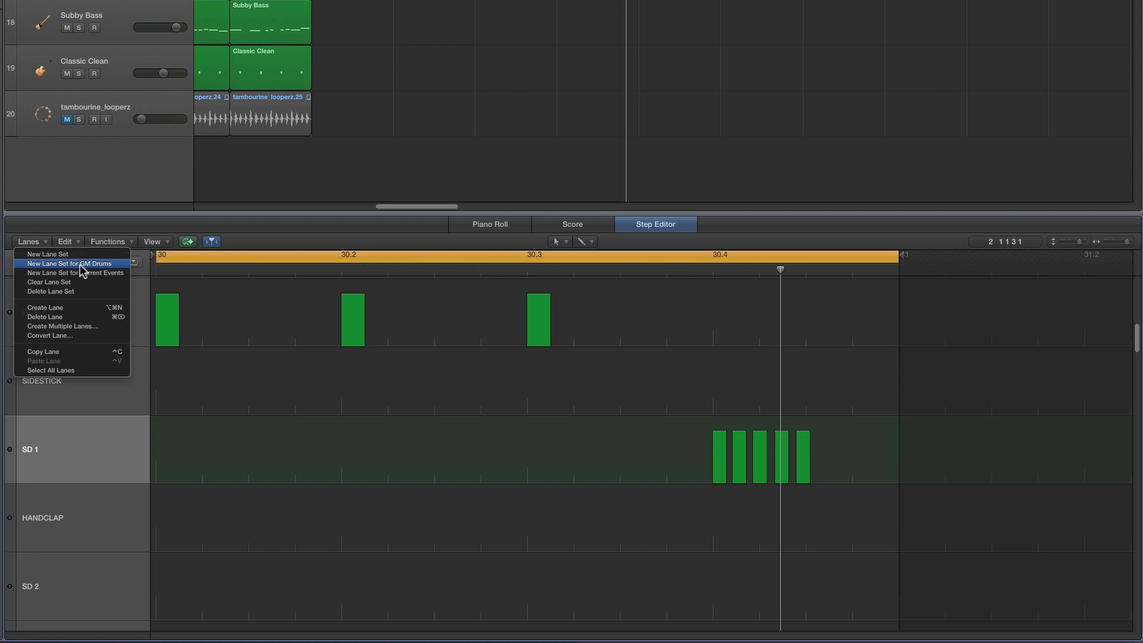
pyautogui.click(119, 456)
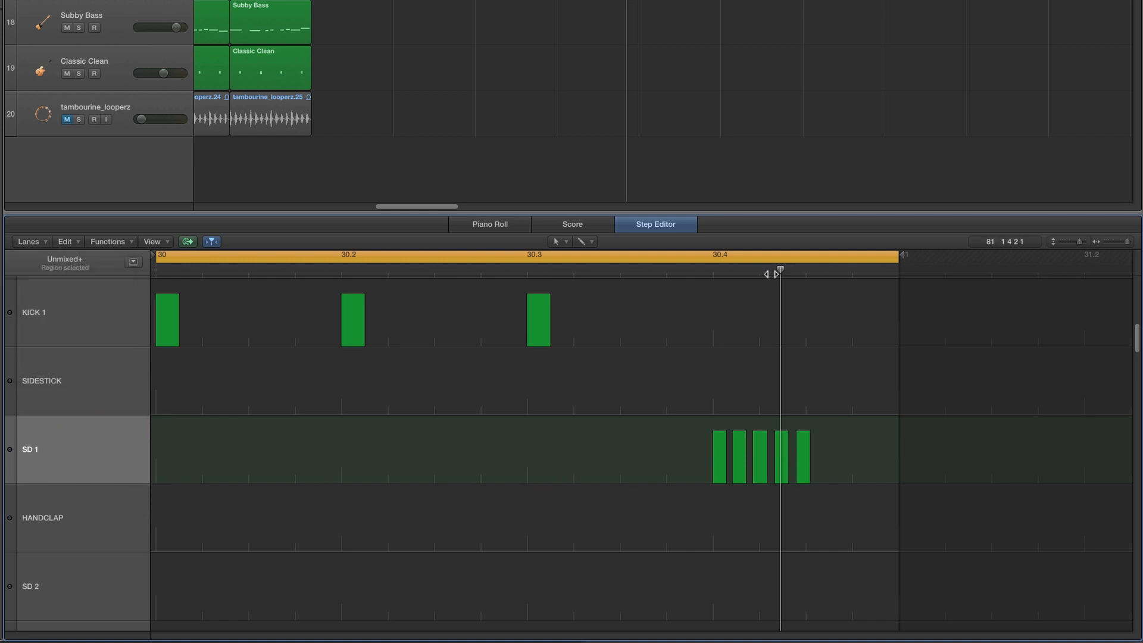
# Use the Line Tool to ramp the velocities of the five SD 1 roll notes steadily downward from 30.4.1
pyautogui.click(534, 273)
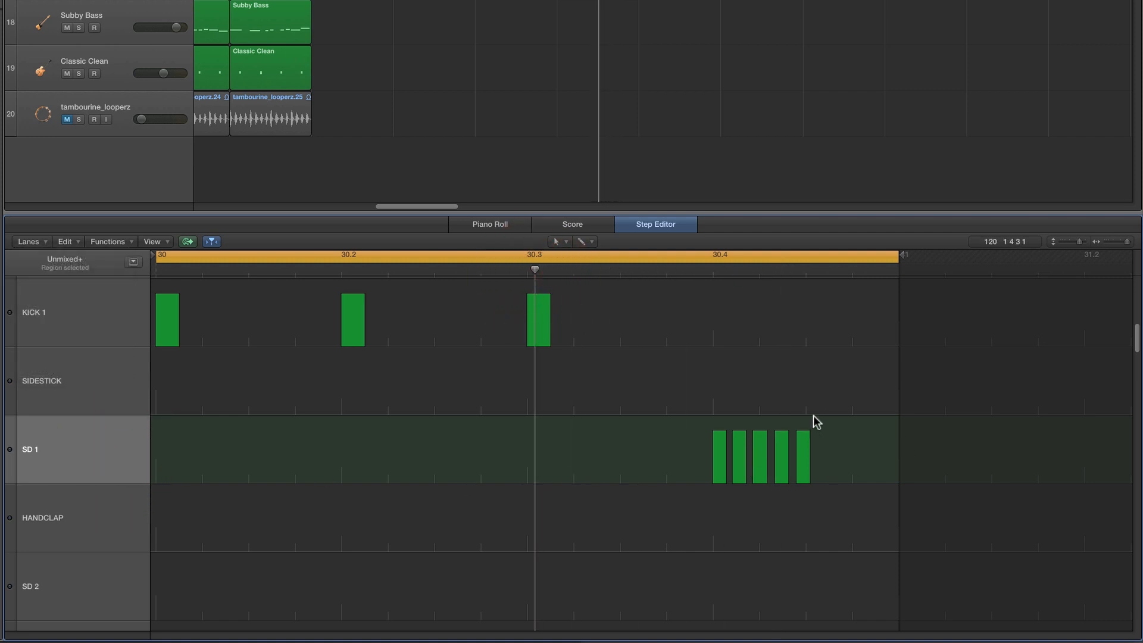
pyautogui.click(1126, 244)
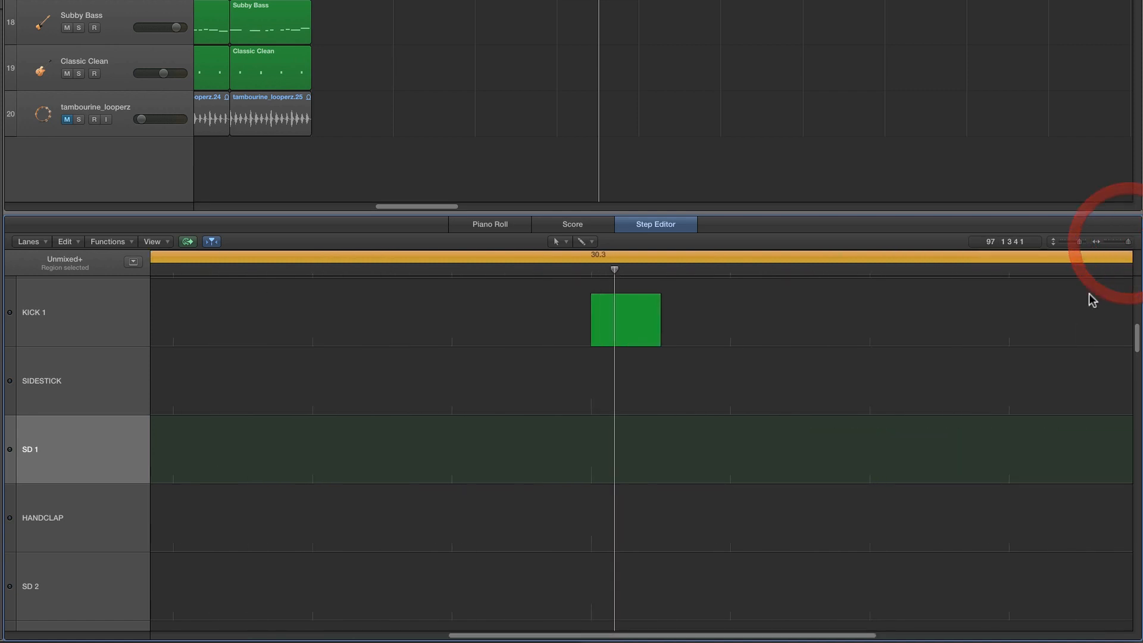
pyautogui.hscroll(5, 1088, 295)
pyautogui.hscroll(5, 1086, 294)
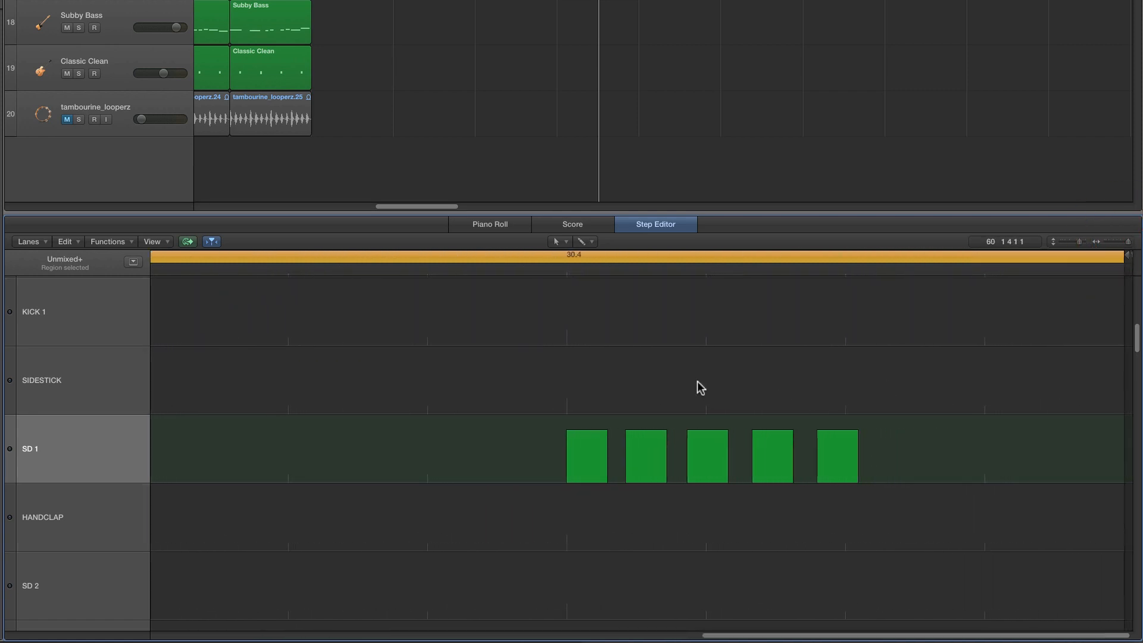
pyautogui.click(556, 241)
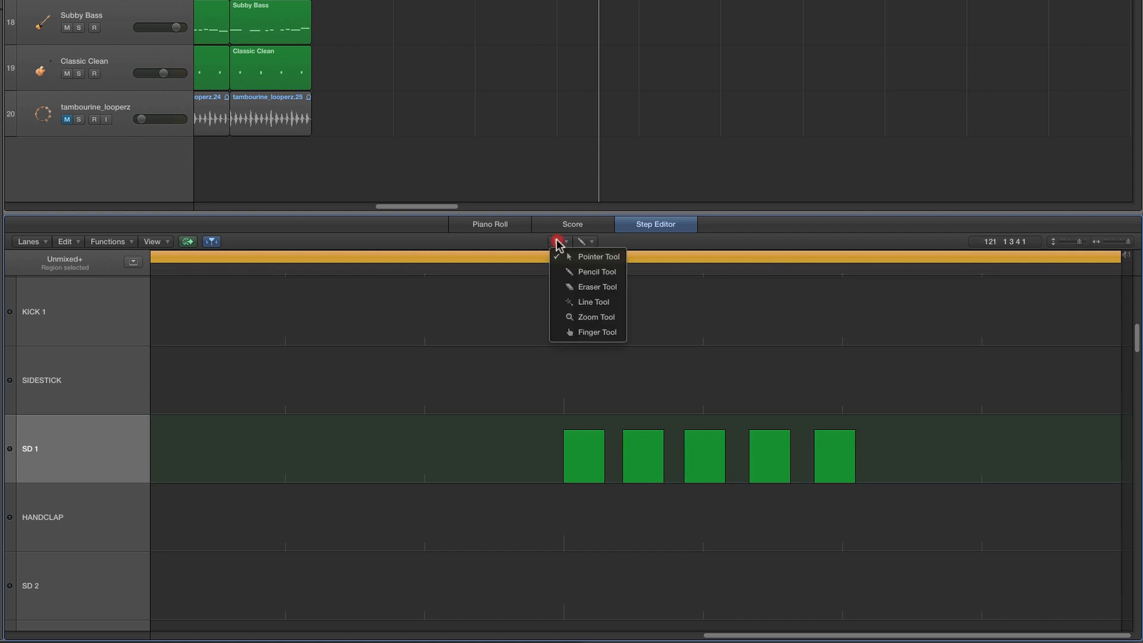
pyautogui.click(580, 299)
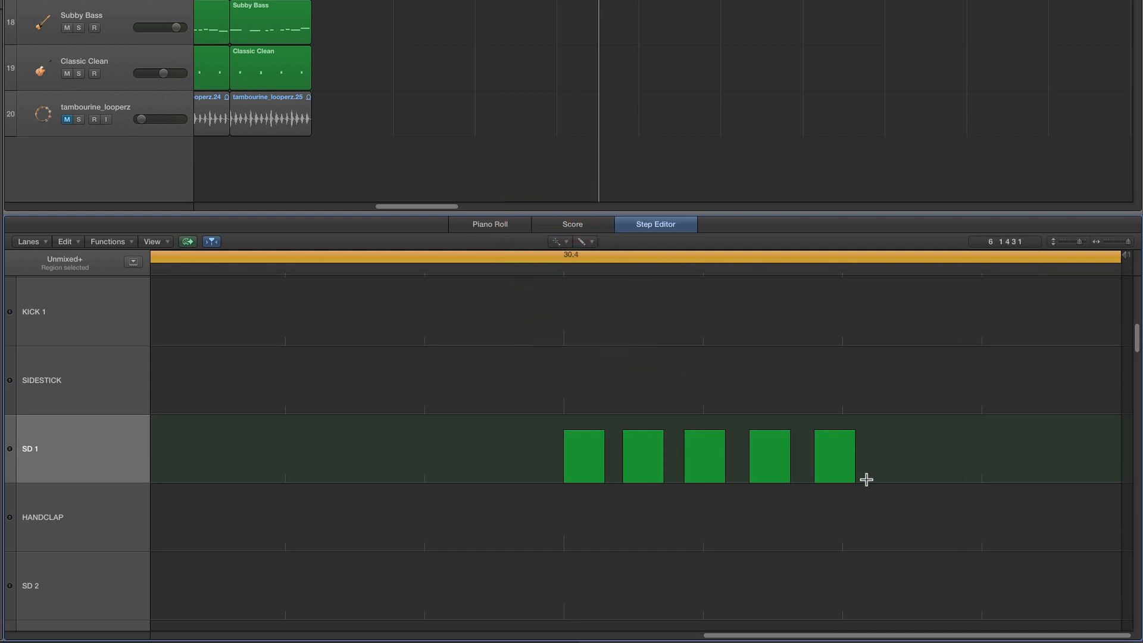
pyautogui.moveTo(864, 472); pyautogui.dragTo(664, 431)
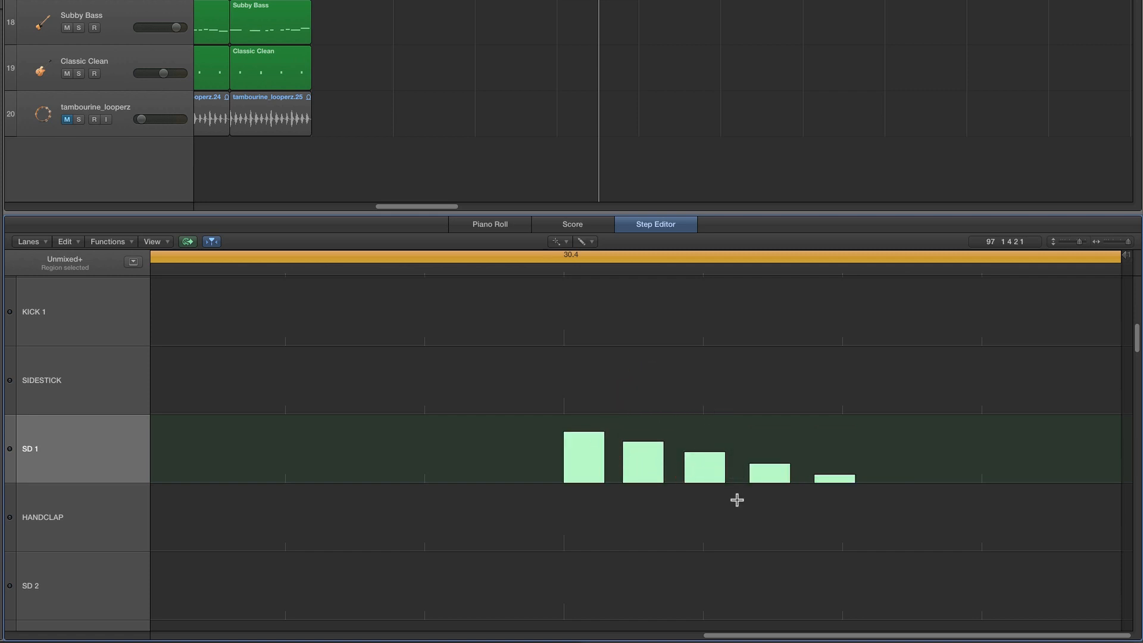
pyautogui.click(1109, 242)
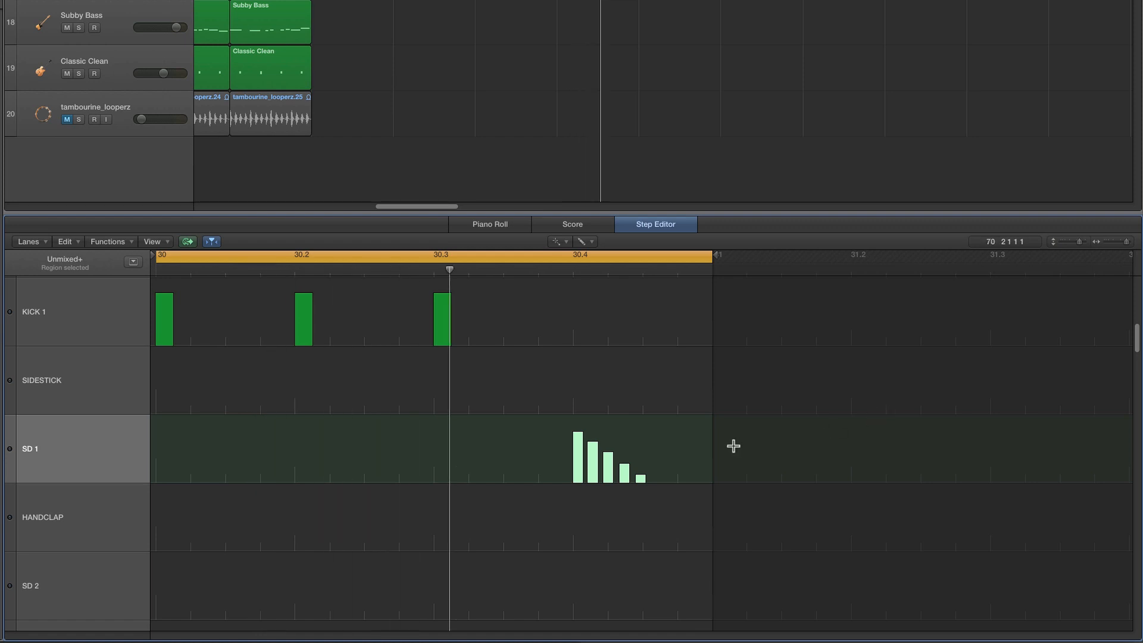
# With the Pointer Tool, slightly raise the velocity of the second note in the SD 1 roll
pyautogui.click(559, 241)
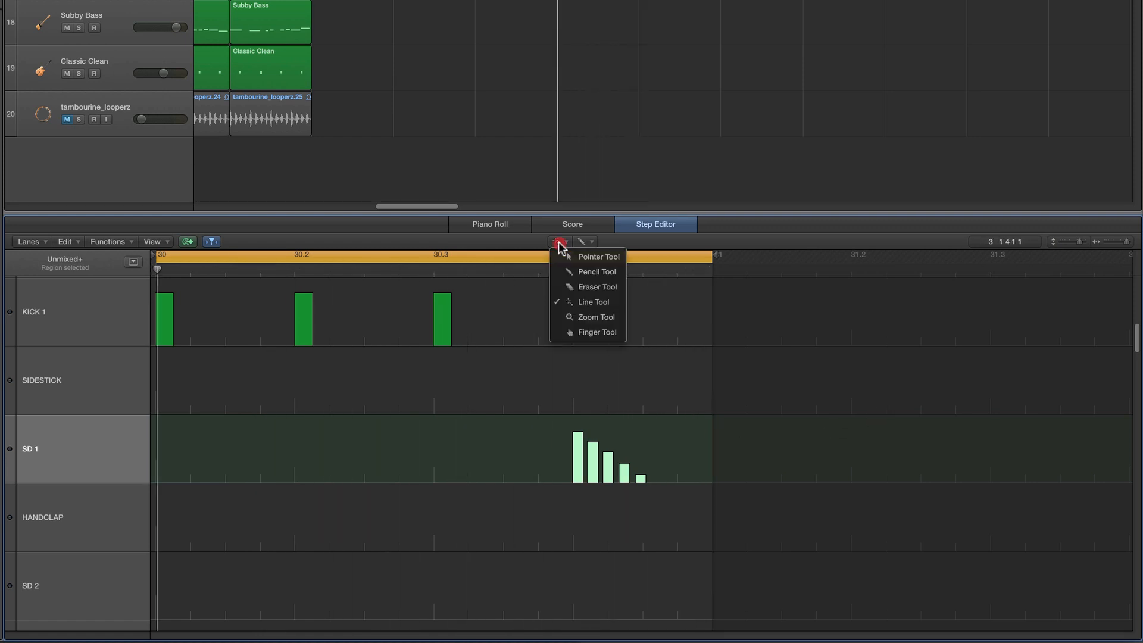
pyautogui.click(577, 256)
pyautogui.click(629, 435)
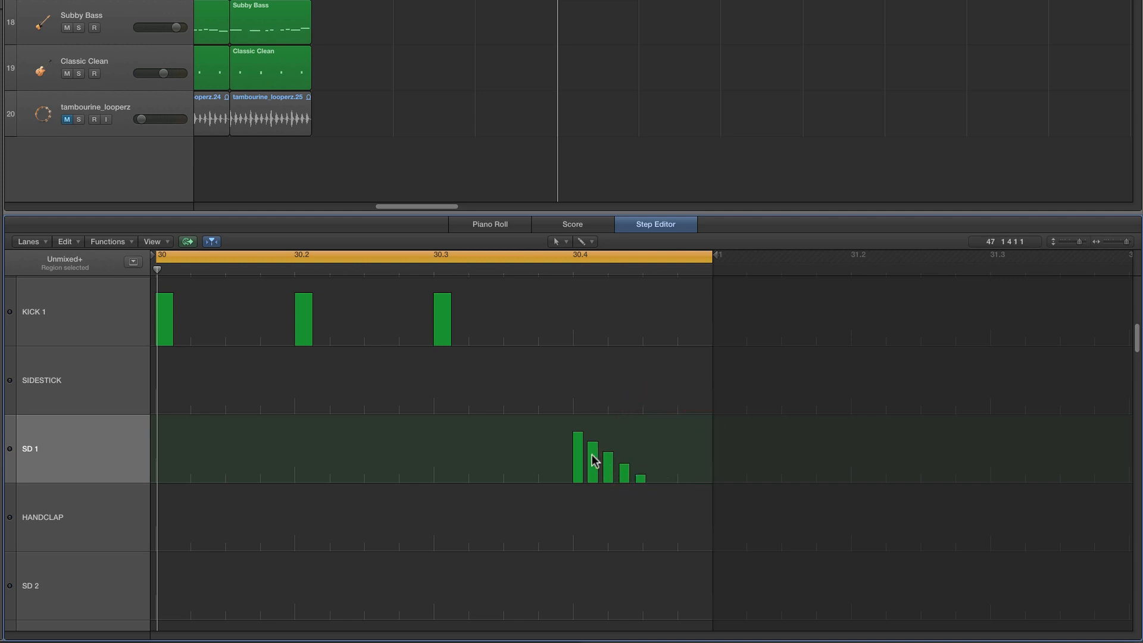
pyautogui.moveTo(595, 450)
pyautogui.mouseDown()
pyautogui.moveTo(591, 459)
pyautogui.moveTo(594, 423)
pyautogui.moveTo(595, 468)
pyautogui.mouseUp()
pyautogui.moveTo(595, 468); pyautogui.dragTo(595, 438)
pyautogui.click(642, 450)
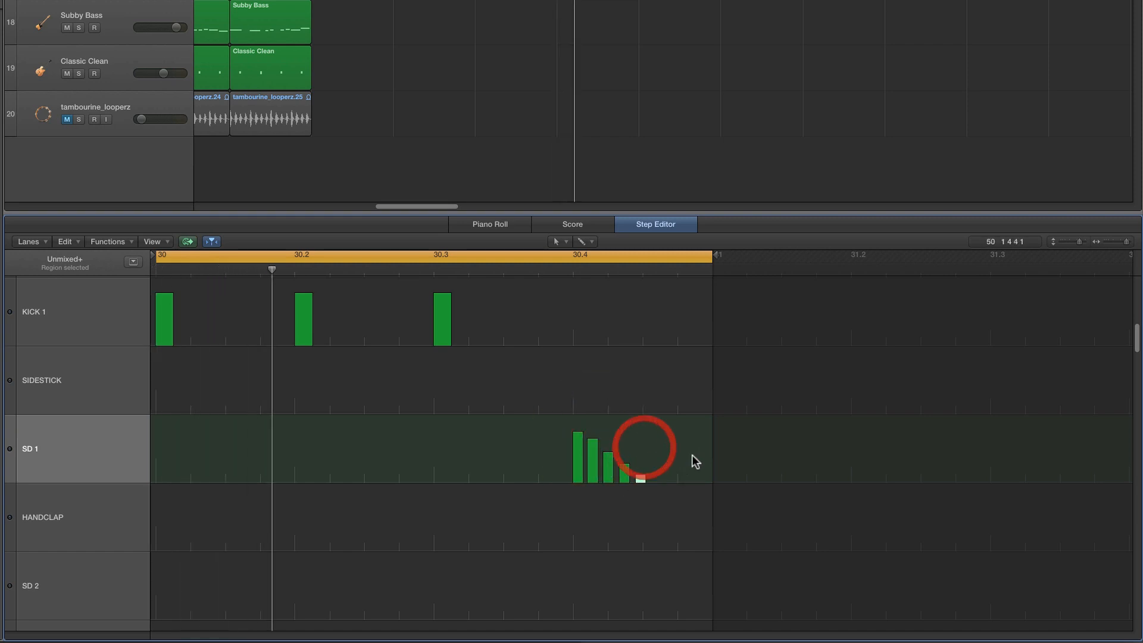
pyautogui.click(691, 463)
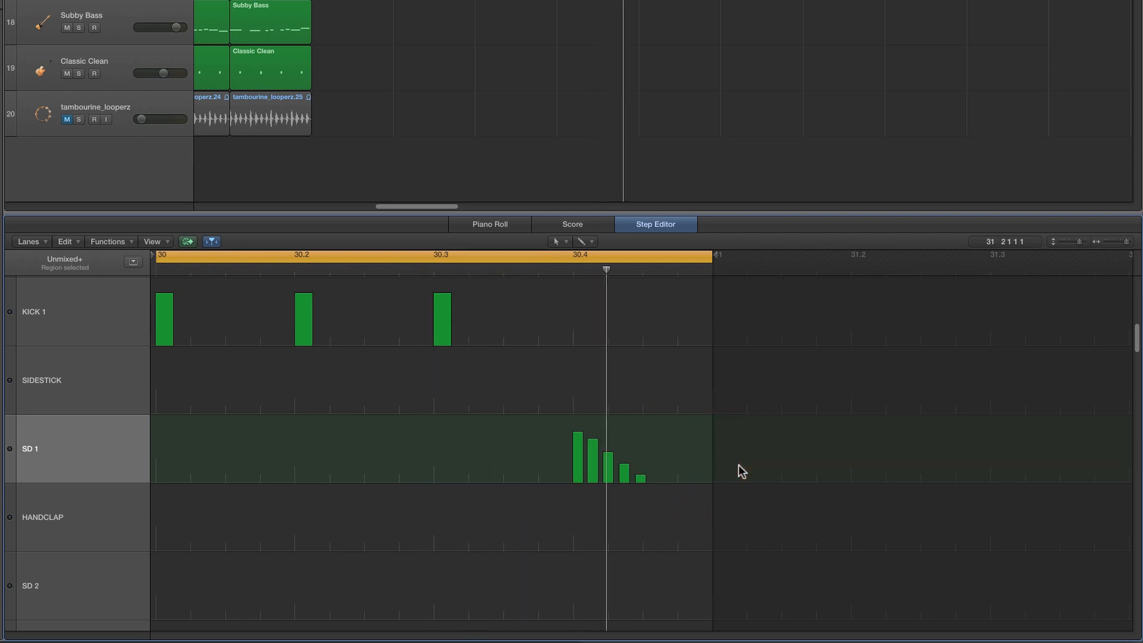
# Return to the Piano Roll, show the bar 30 Latin Kit region, and stop playback
pyautogui.click(490, 228)
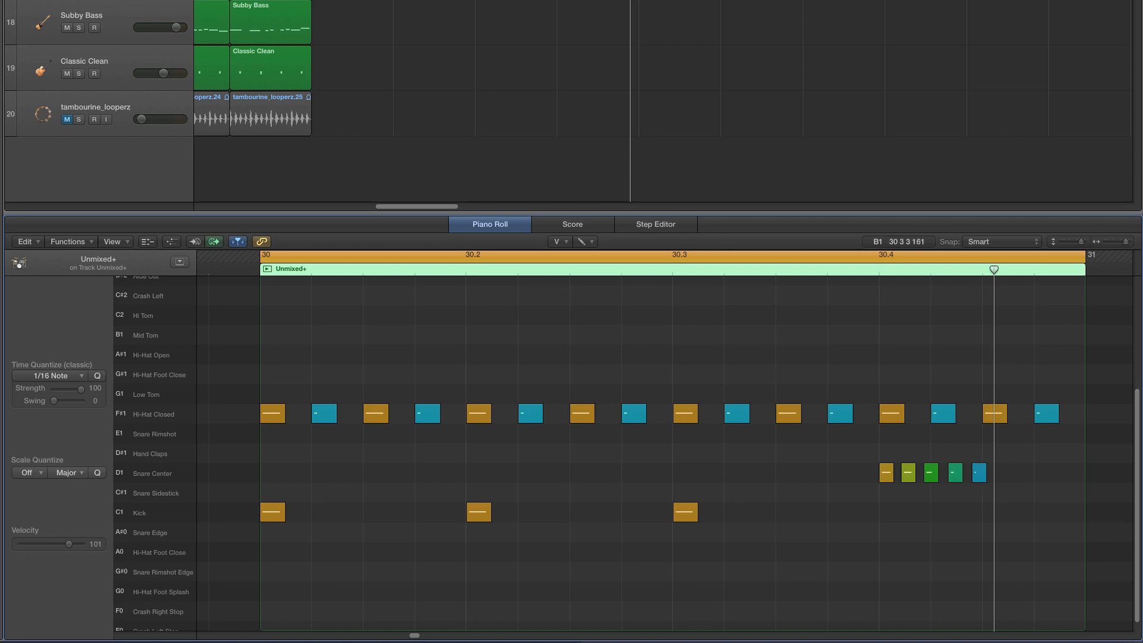
pyautogui.click(68, 1)
pyautogui.click(612, 1)
pyautogui.press('space')
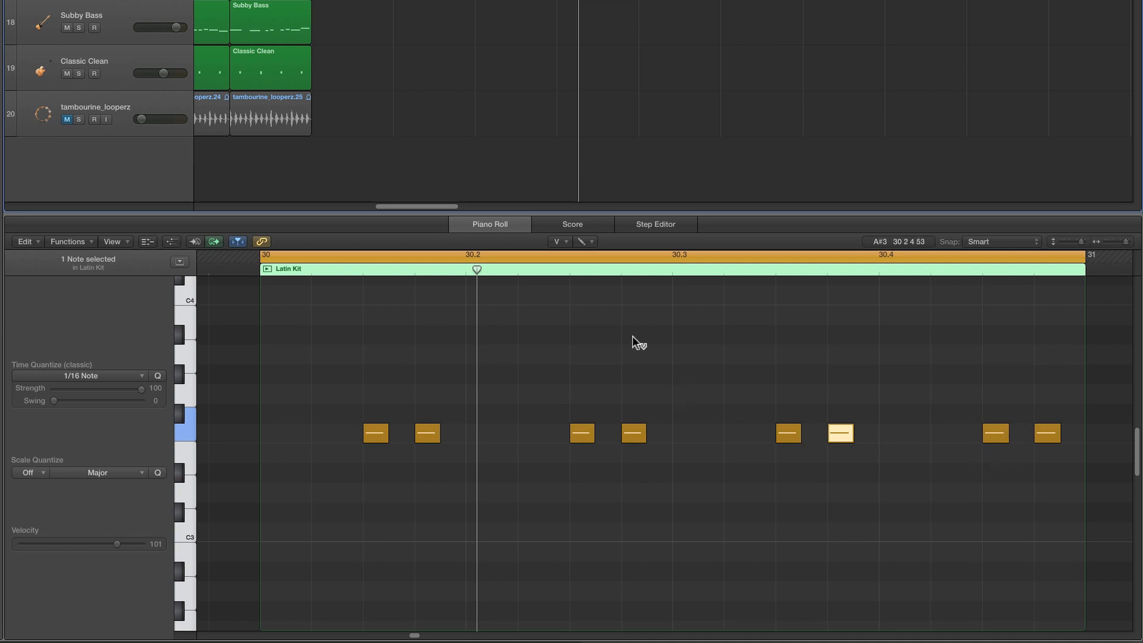
# Delete the four Latin Kit notes on beats 30.3 and 30.4, and audition the bar
pyautogui.click(562, 244)
pyautogui.click(575, 254)
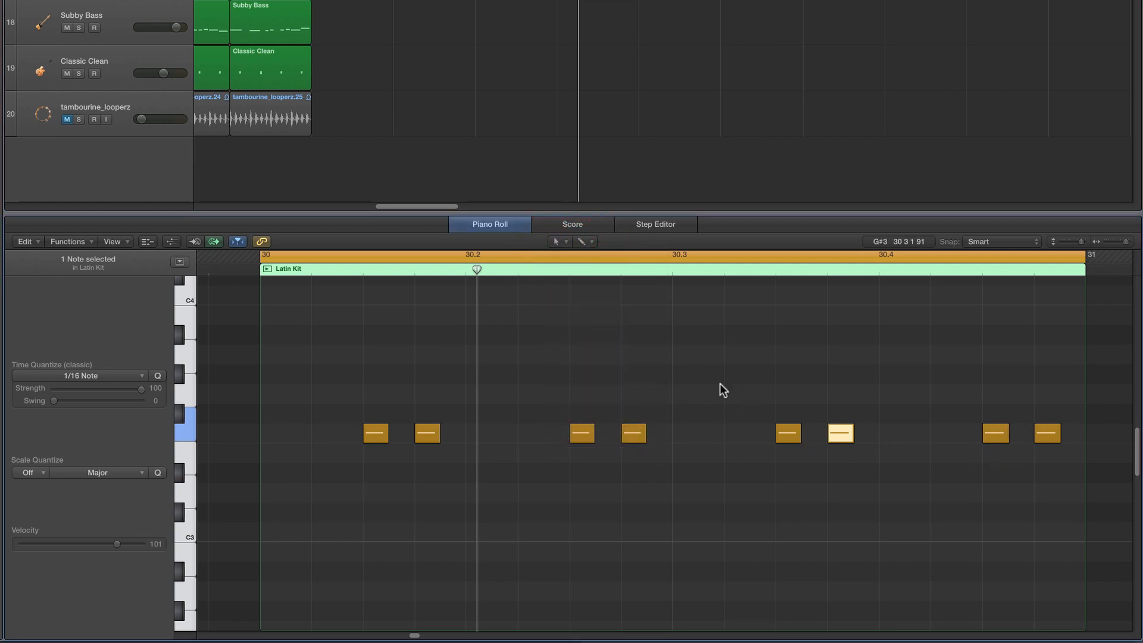
pyautogui.moveTo(743, 381); pyautogui.dragTo(1065, 465)
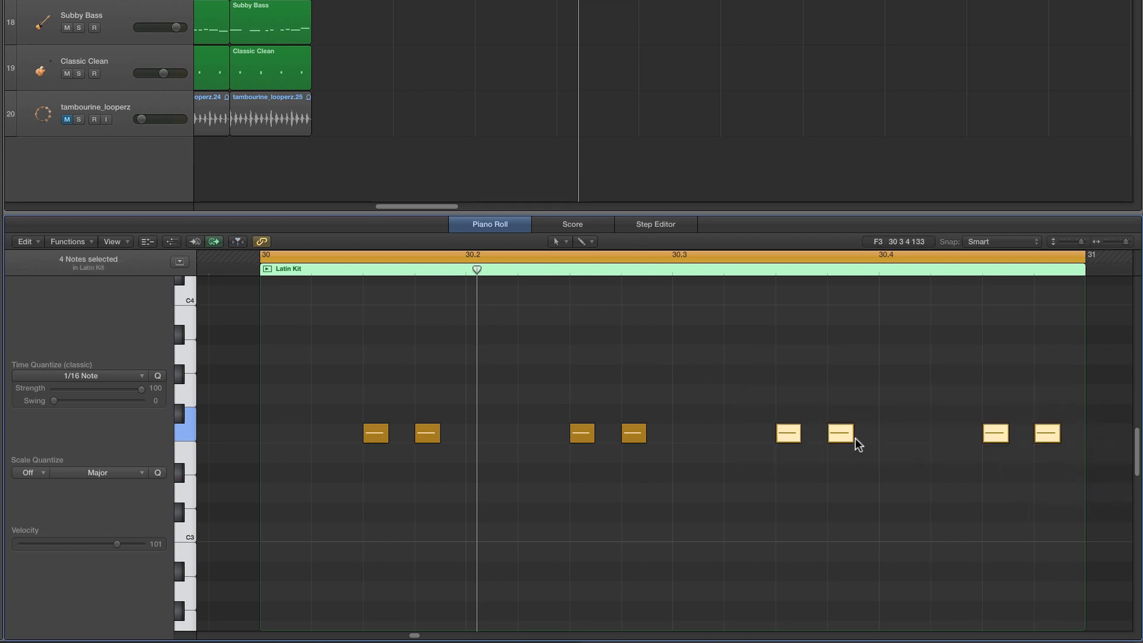
pyautogui.press('Delete')
pyautogui.press('space')
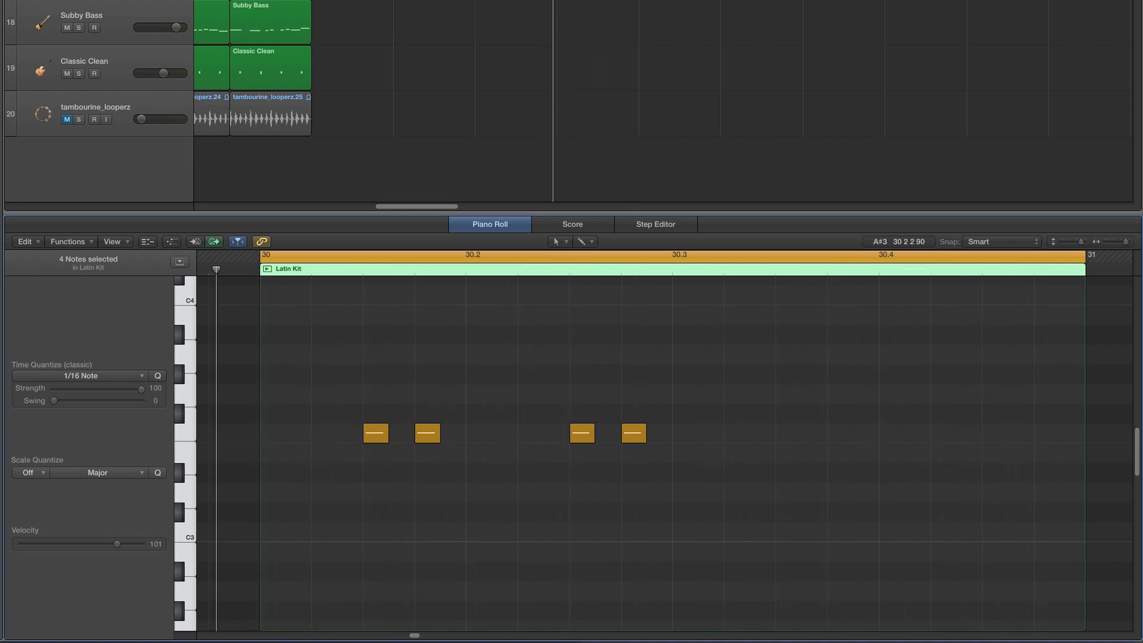
# In the Unmixed+ region, move the five-note snare roll up to the Hi-Hat Open row and mute those notes
pyautogui.click(595, 1)
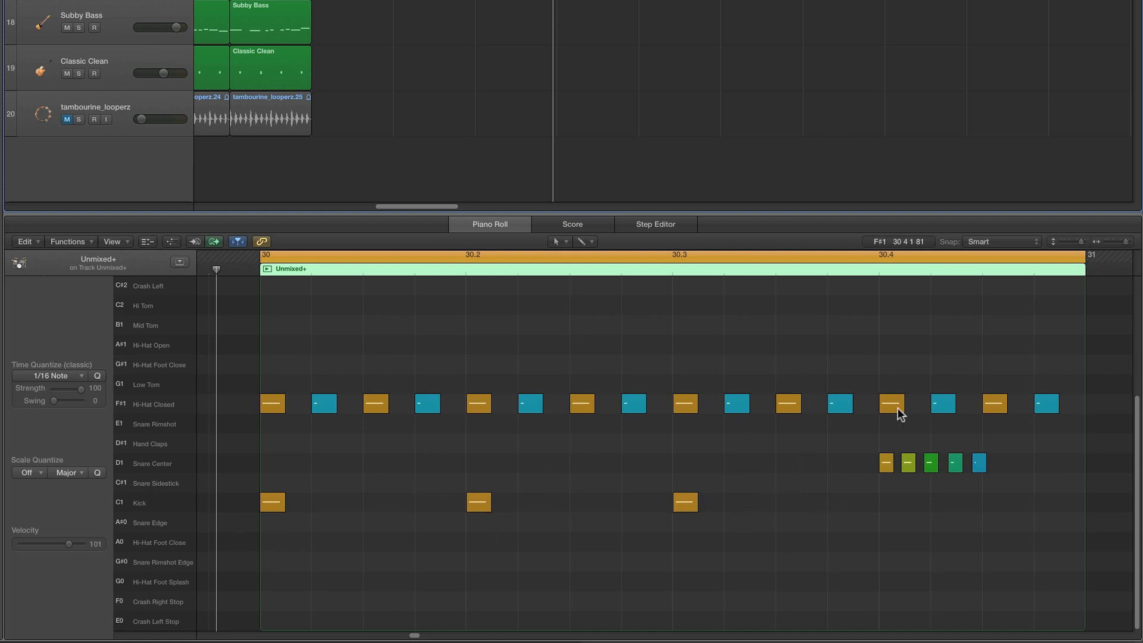
pyautogui.moveTo(1008, 462); pyautogui.dragTo(885, 350)
pyautogui.click(557, 241)
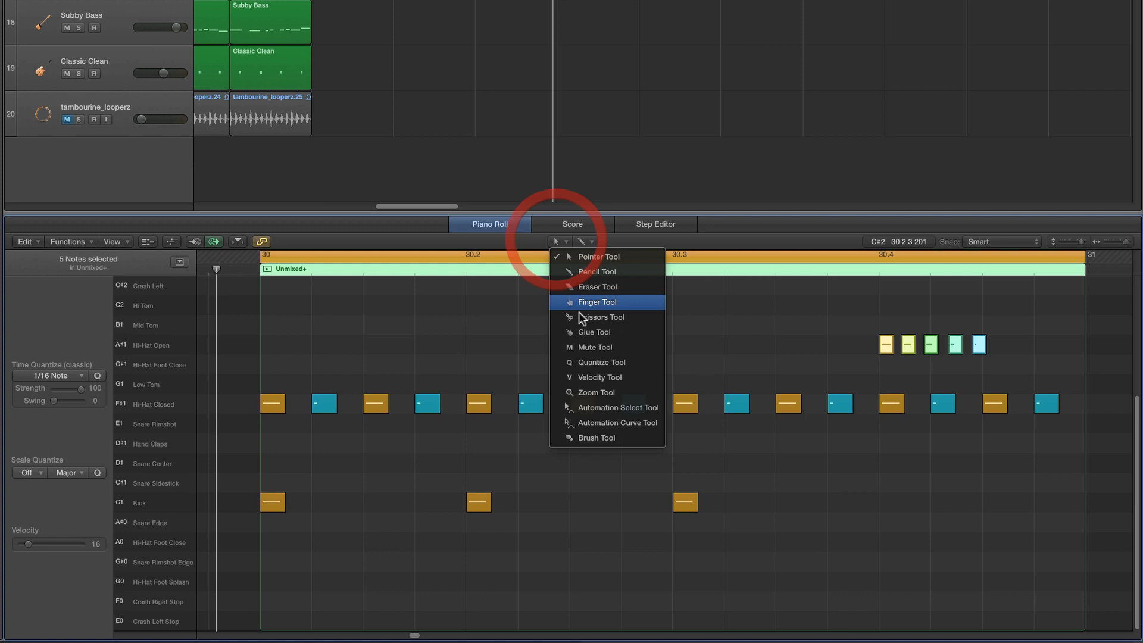
pyautogui.click(581, 346)
pyautogui.click(886, 344)
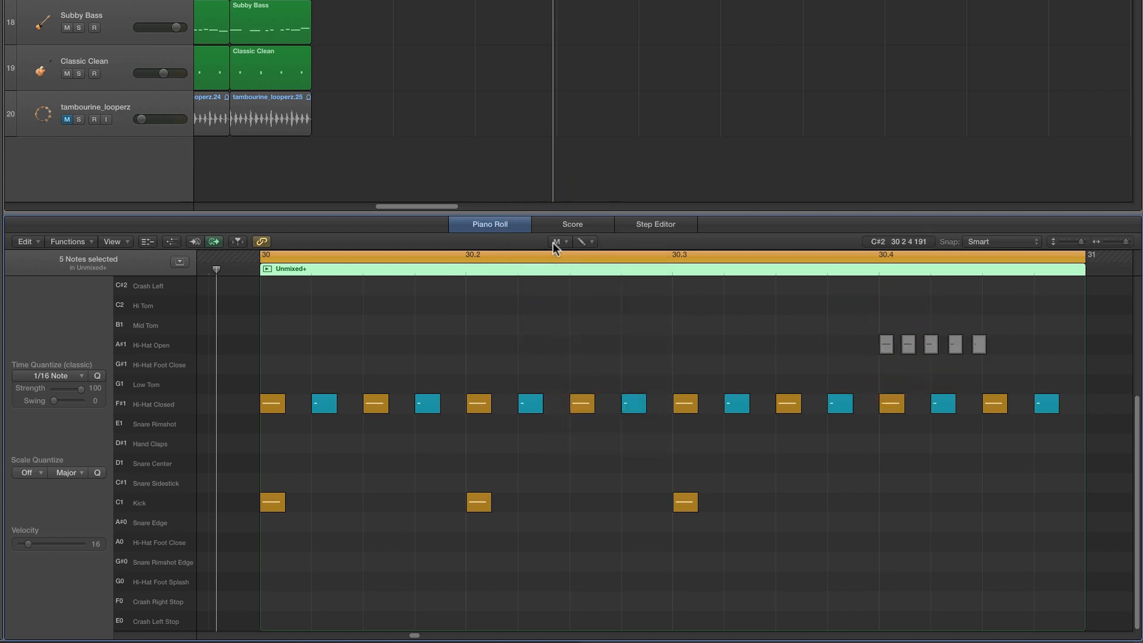
# Add a Snare Center note at 30.4.1 with the Pencil Tool and lengthen it to about a sixteenth
pyautogui.click(555, 241)
pyautogui.click(588, 275)
pyautogui.click(890, 463)
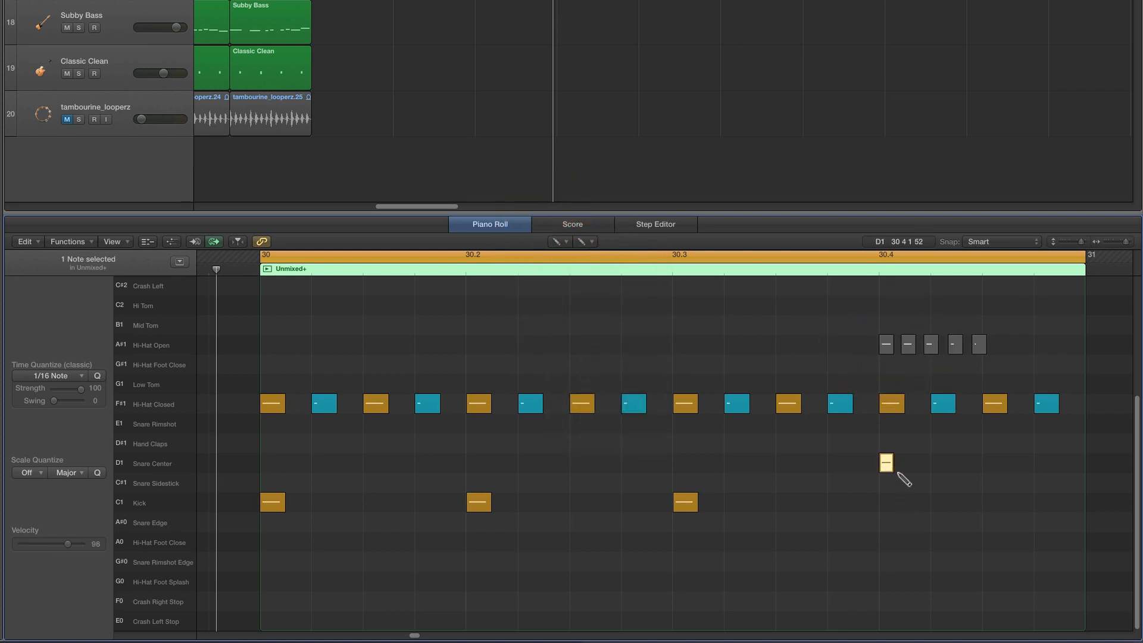
pyautogui.moveTo(901, 464); pyautogui.dragTo(901, 469)
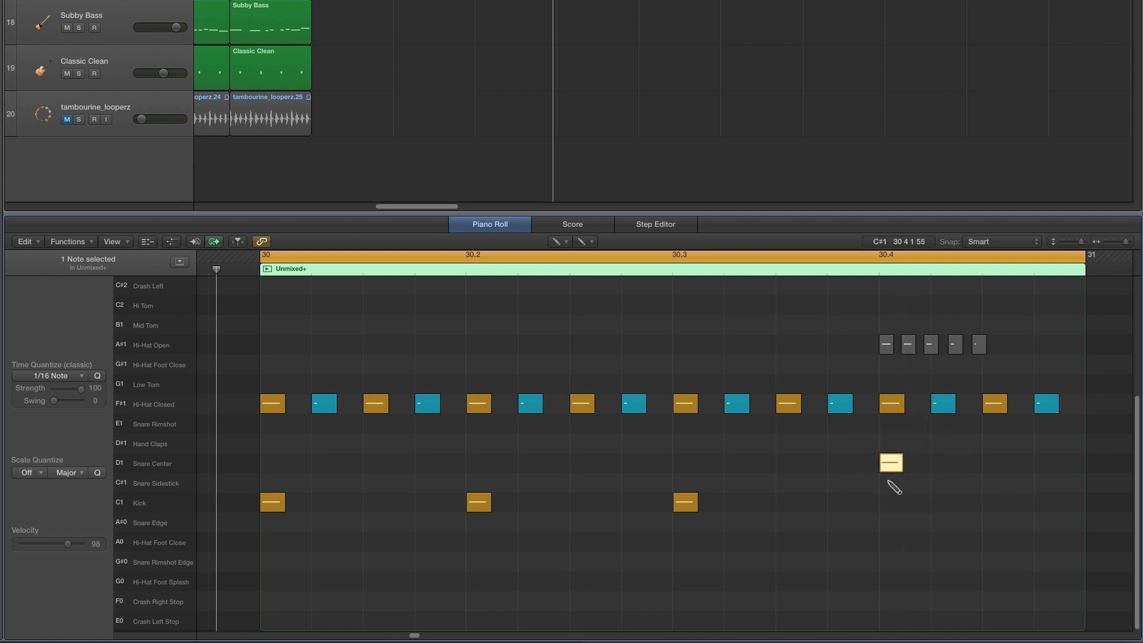
# Set the velocity of the Snare Center note at 30.4.1 to 101 and play the bar
pyautogui.click(565, 240)
pyautogui.click(582, 257)
pyautogui.click(597, 408)
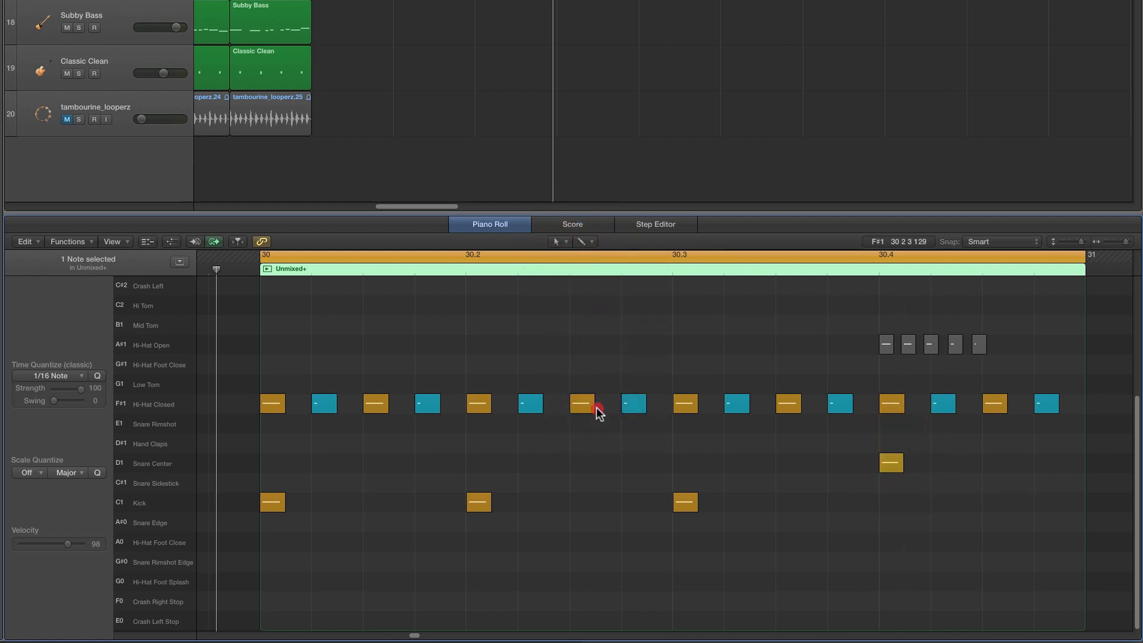
pyautogui.click(890, 463)
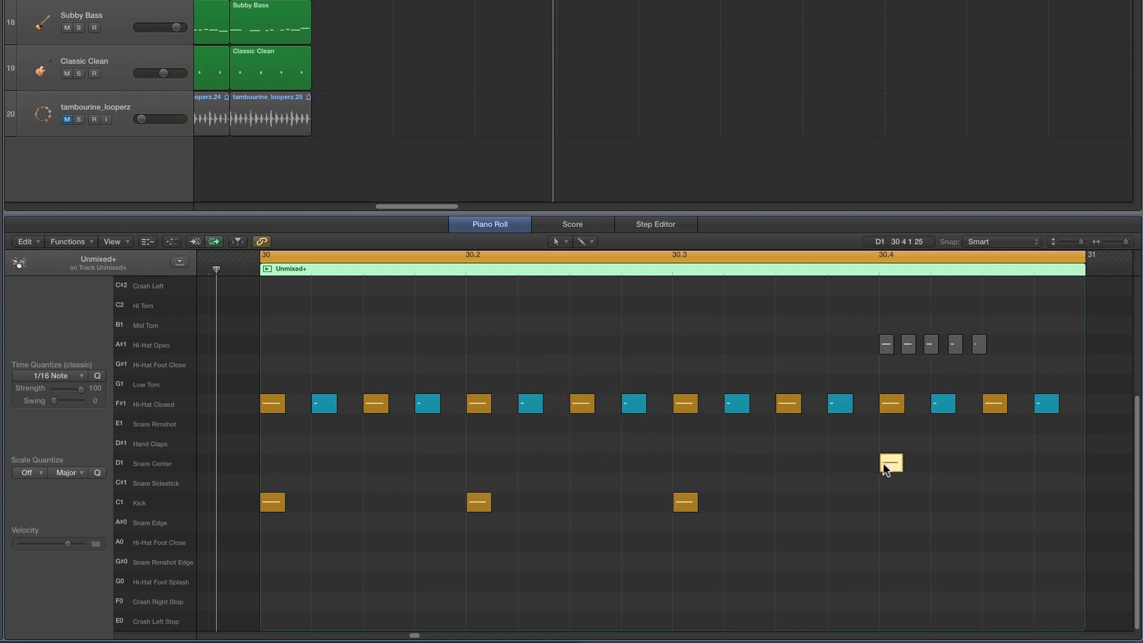
pyautogui.moveTo(71, 544); pyautogui.dragTo(72, 544)
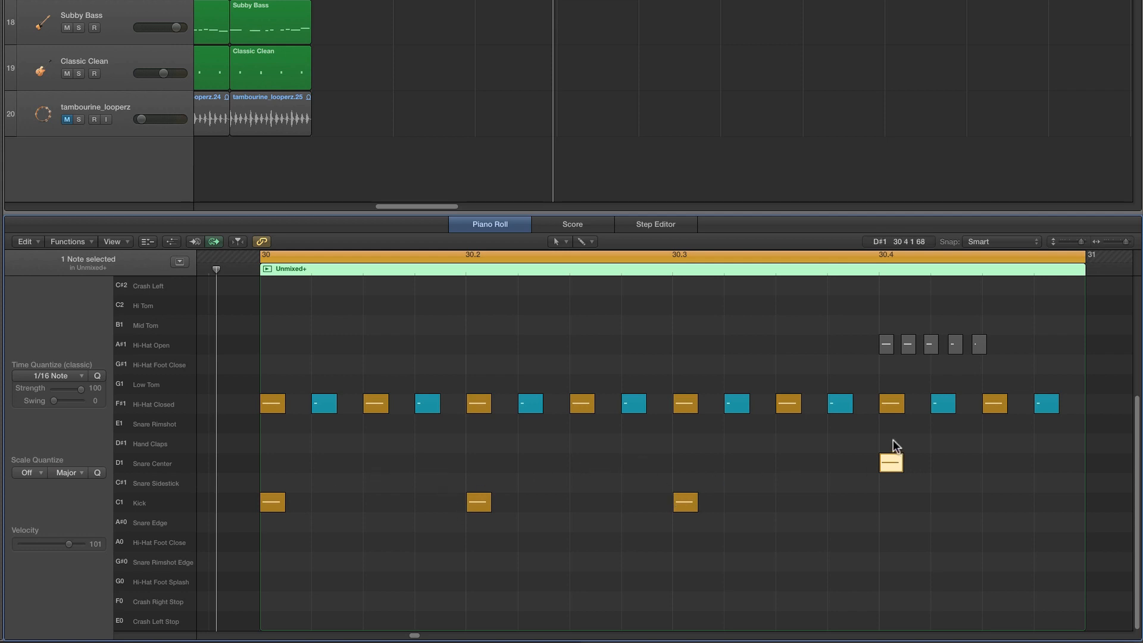
pyautogui.press('space')
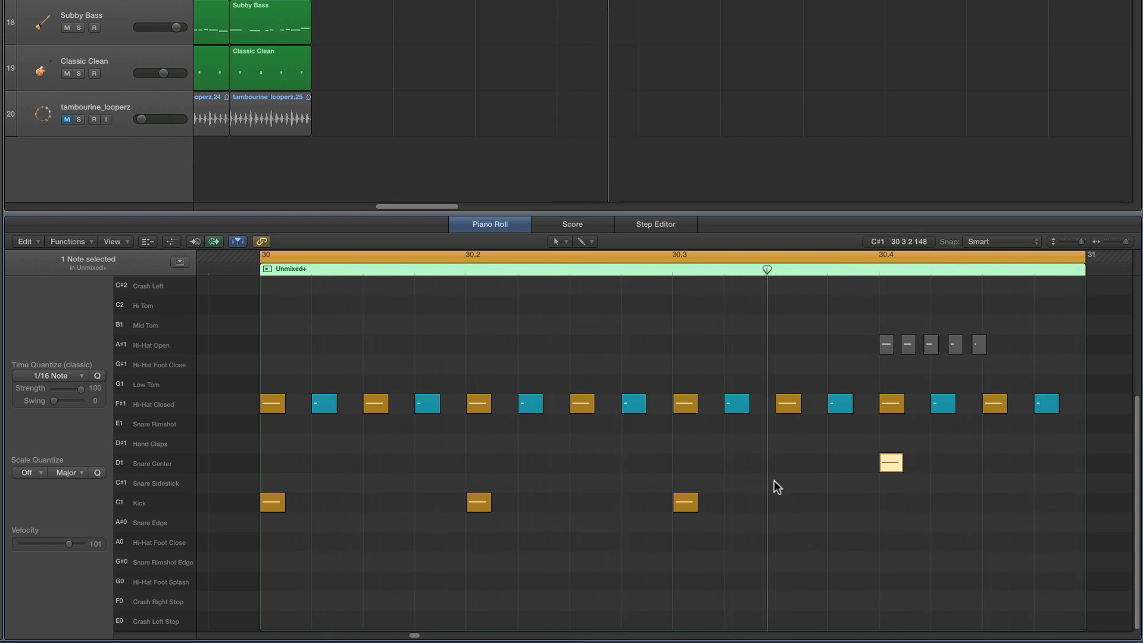
# Show and play the Unmixed+ region at bar 23, muting the Classic Clean track
pyautogui.hscroll(-10, 488, 37)
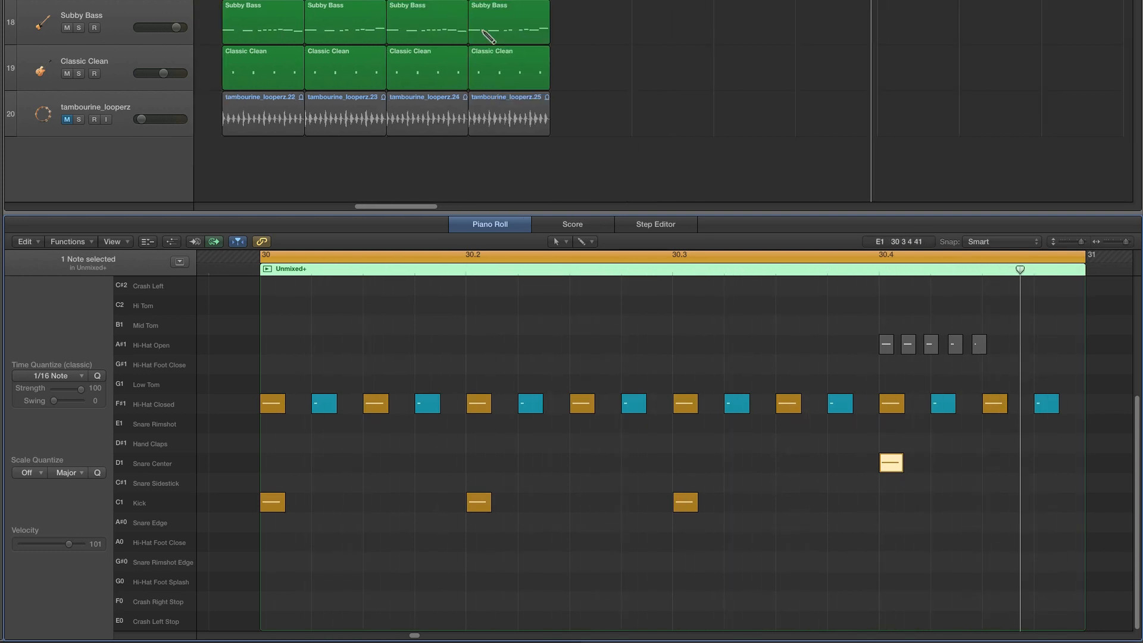
pyautogui.hscroll(-3, 488, 37)
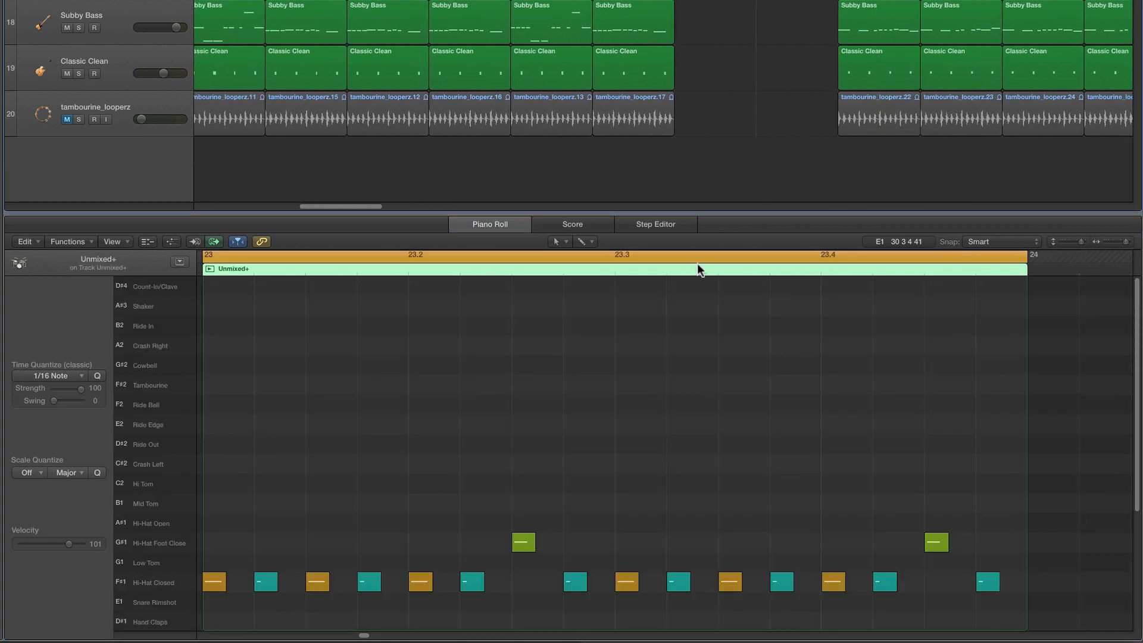
pyautogui.scroll(-5, 669, 337)
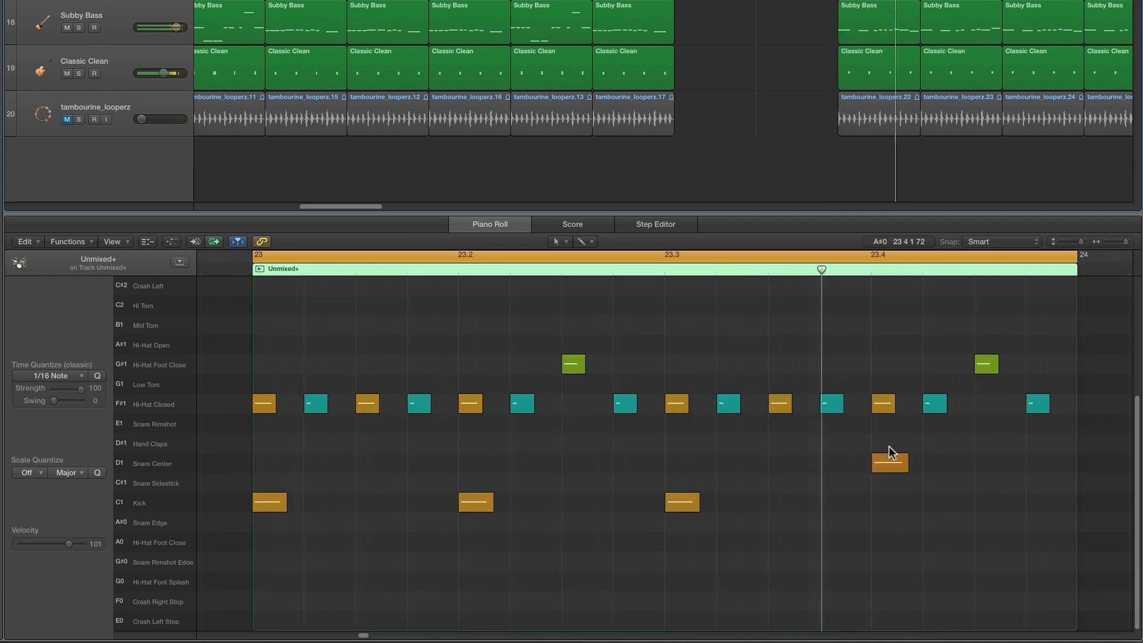
pyautogui.click(67, 74)
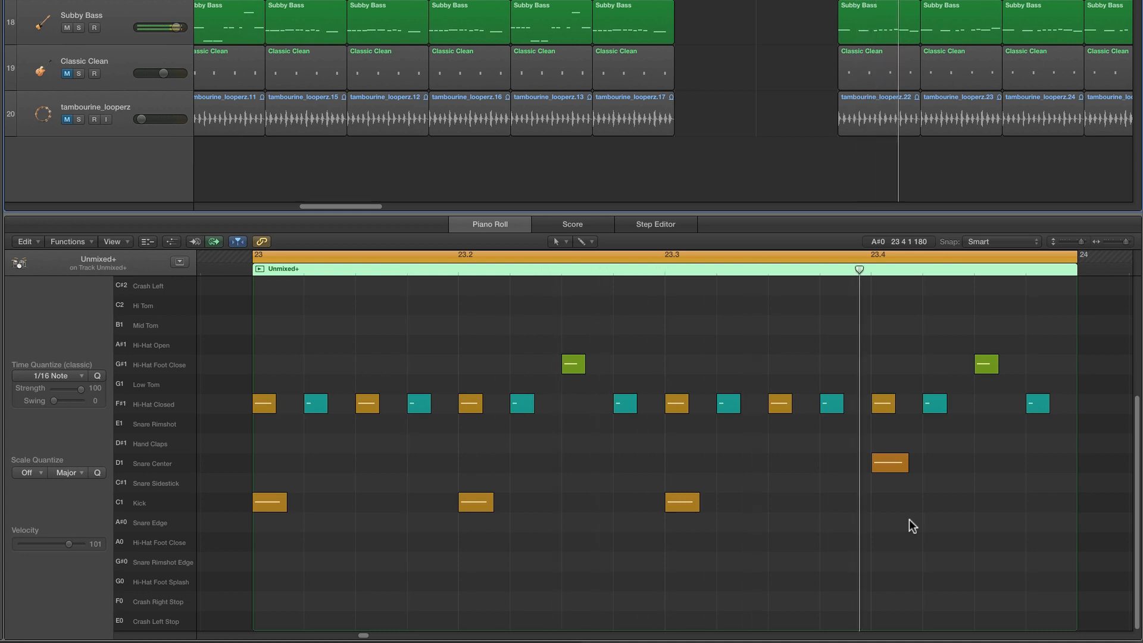
# Cycle bar 1 and examine its Unmixed+ drum pattern, including the snare roll on beat 1.4, during playback
pyautogui.hscroll(-10, 730, 131)
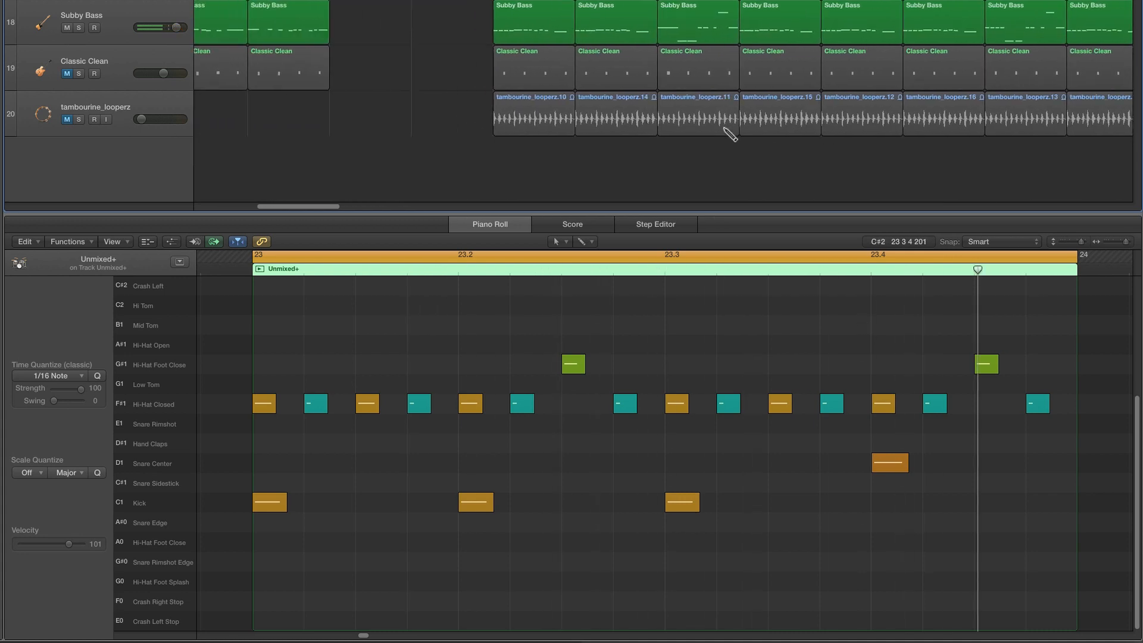
pyautogui.hscroll(-5, 666, 69)
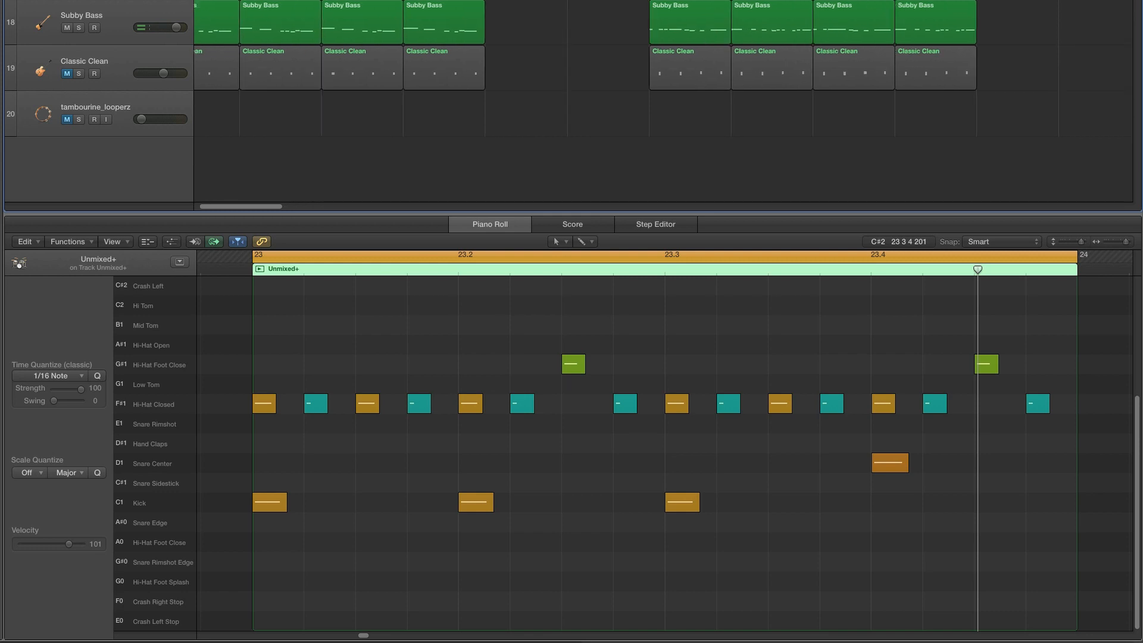
pyautogui.moveTo(199, 0); pyautogui.dragTo(281, 0)
pyautogui.click(241, 0)
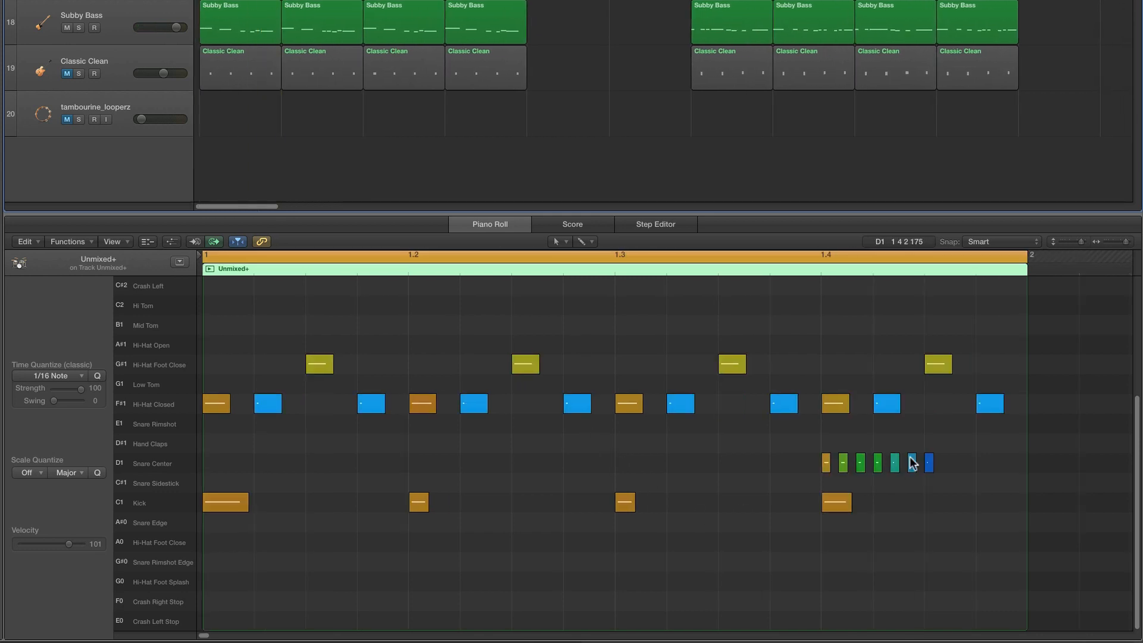
pyautogui.press('space')
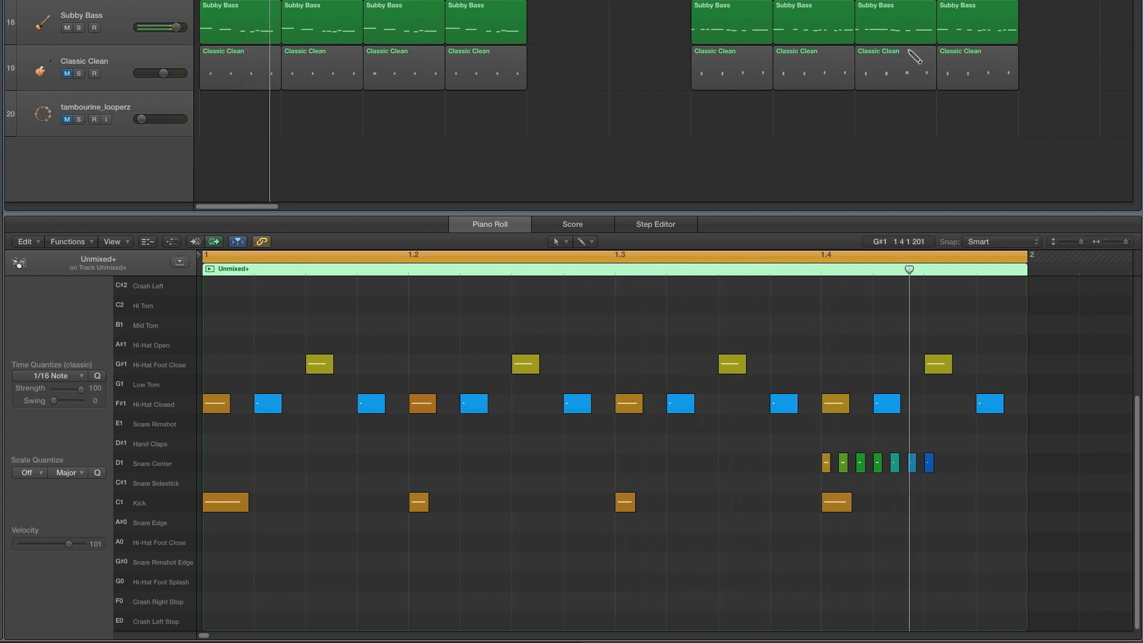
# Return the cycle to bar 30, show its Unmixed+ region in the Piano Roll, and audition the pattern
pyautogui.hscroll(10, 949, 71)
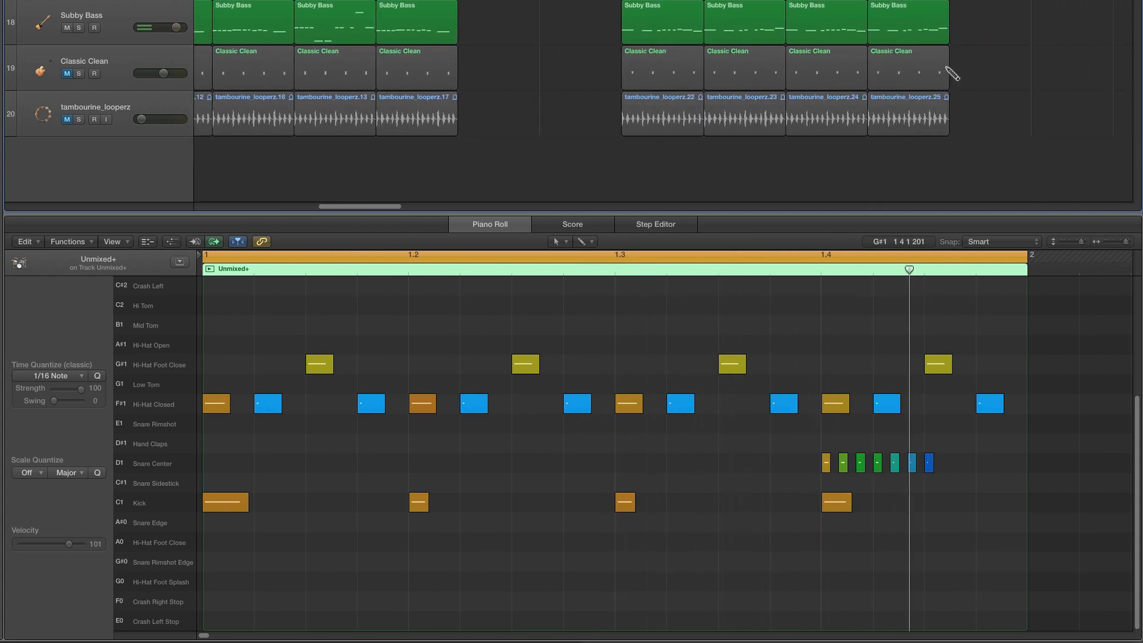
pyautogui.hscroll(10, 949, 72)
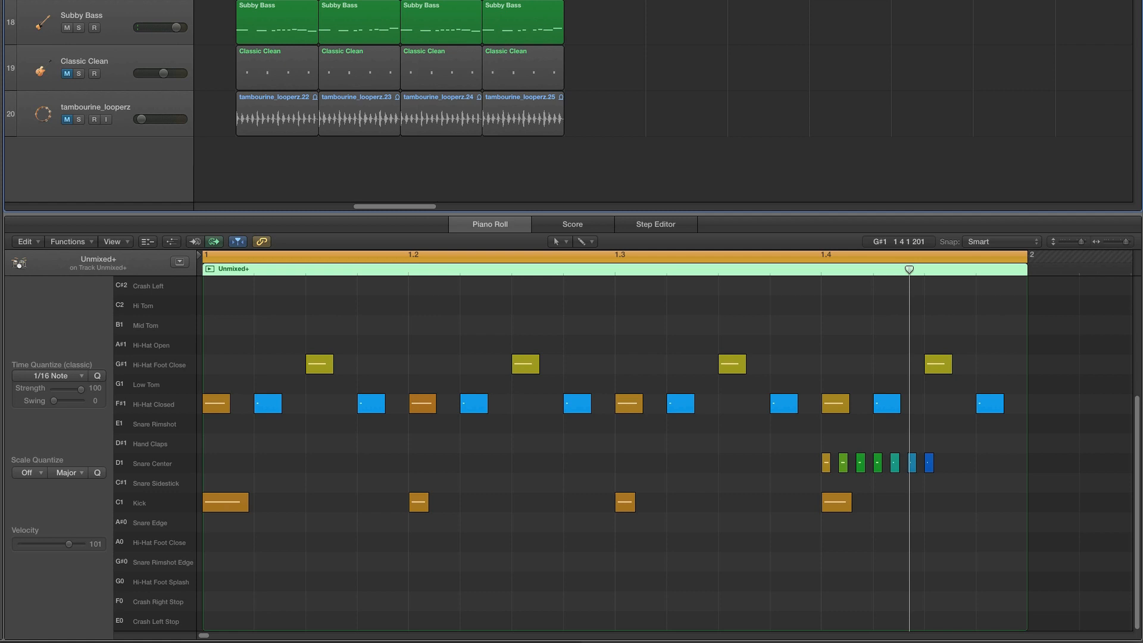
pyautogui.moveTo(809, 0); pyautogui.dragTo(892, 0)
pyautogui.click(851, 0)
pyautogui.hscroll(-10, 733, 341)
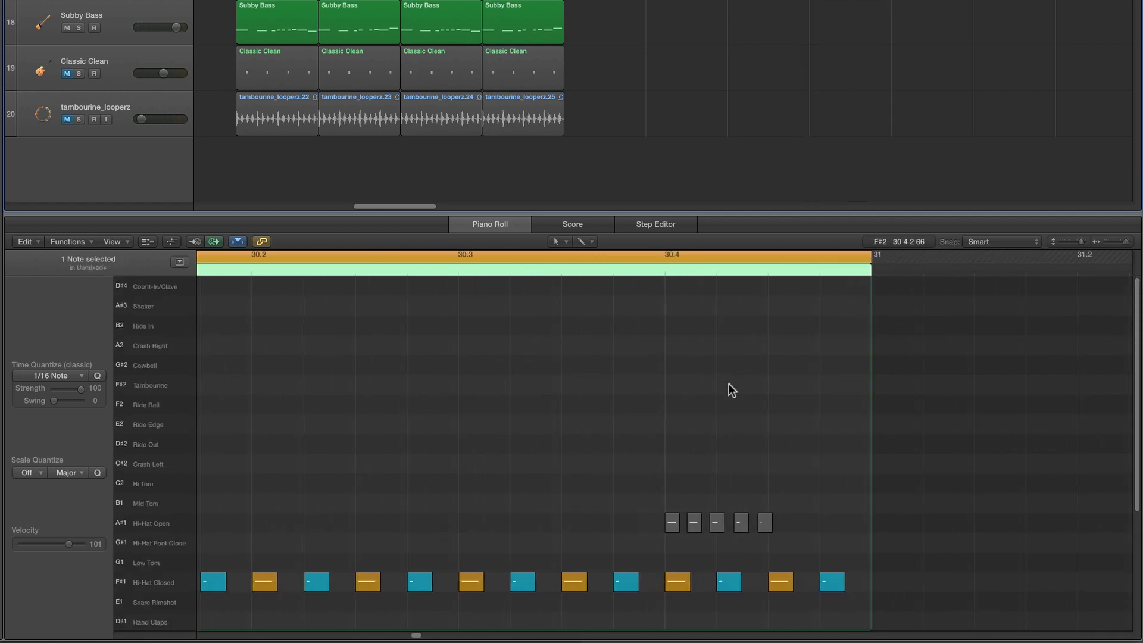
pyautogui.scroll(-5, 730, 381)
pyautogui.hscroll(-5, 701, 373)
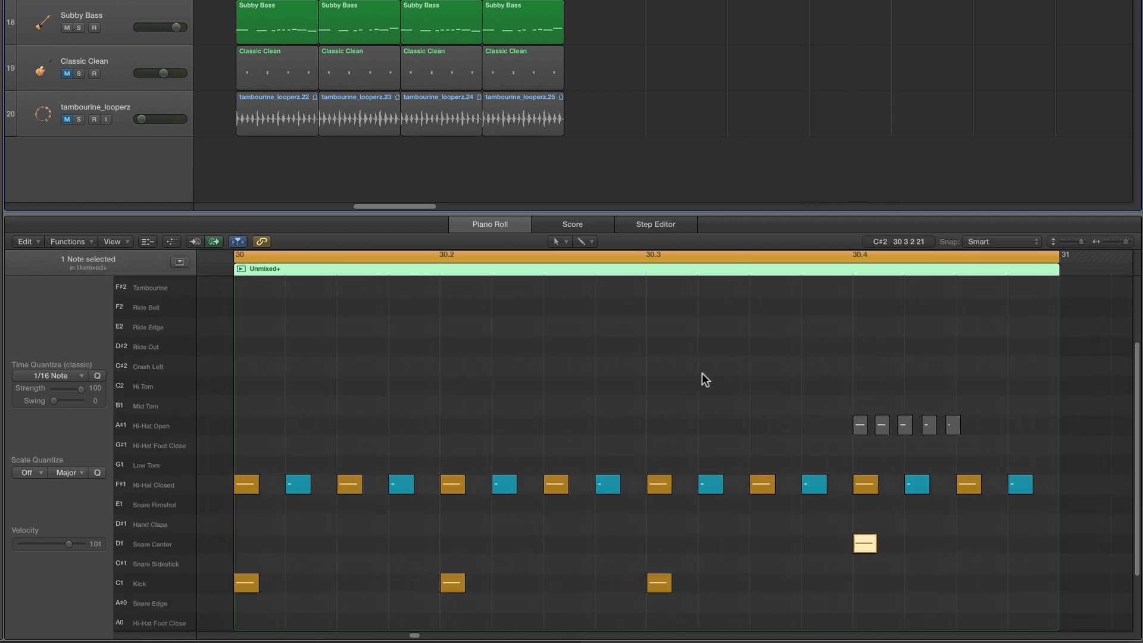
pyautogui.hscroll(-5, 702, 373)
pyautogui.scroll(-2, 702, 373)
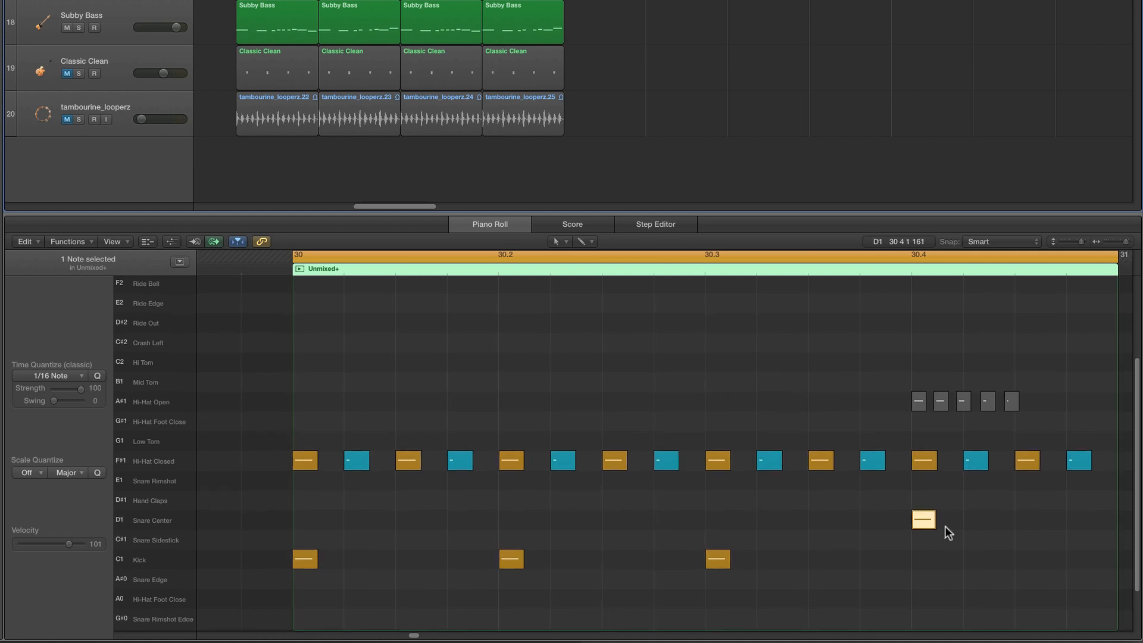
pyautogui.hscroll(3, 945, 526)
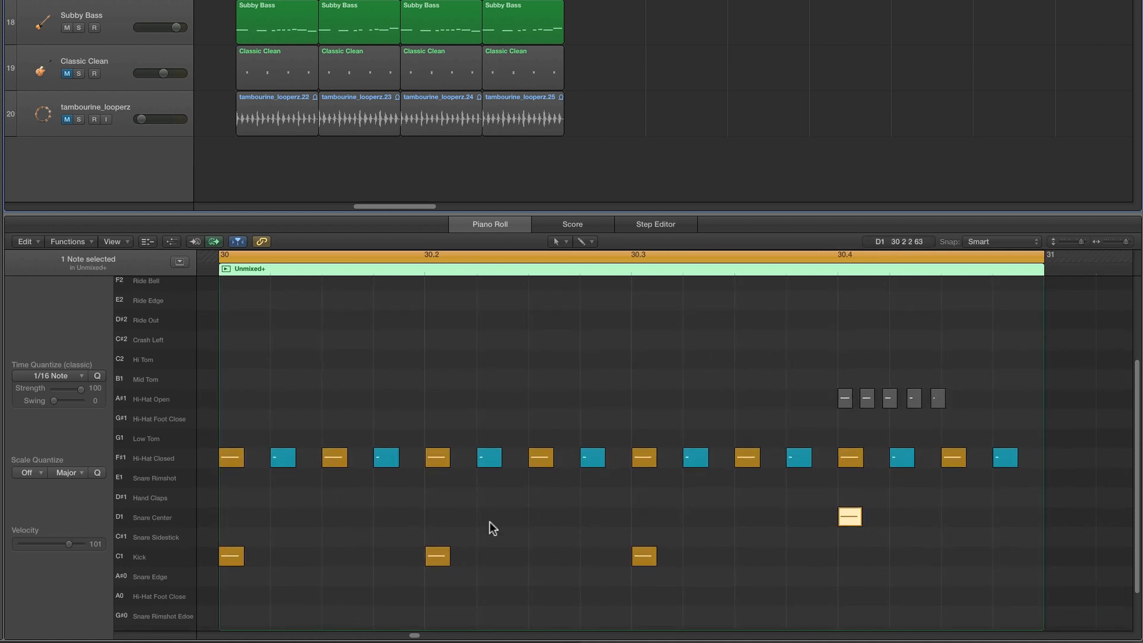
pyautogui.press('space')
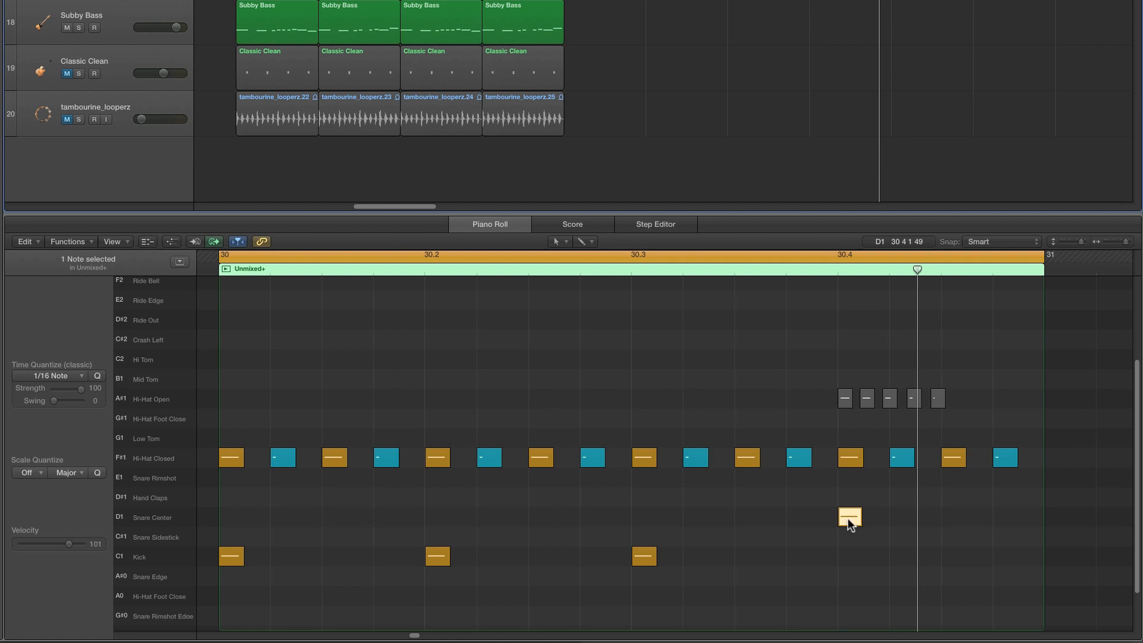
# Rearrange the Unmixed+ pattern with kicks at 30, 30.3 and 30.4, and Snare Center hits at 30.2, 30.3.3 and 30.4.3
pyautogui.moveTo(849, 523); pyautogui.dragTo(845, 561)
pyautogui.click(645, 555)
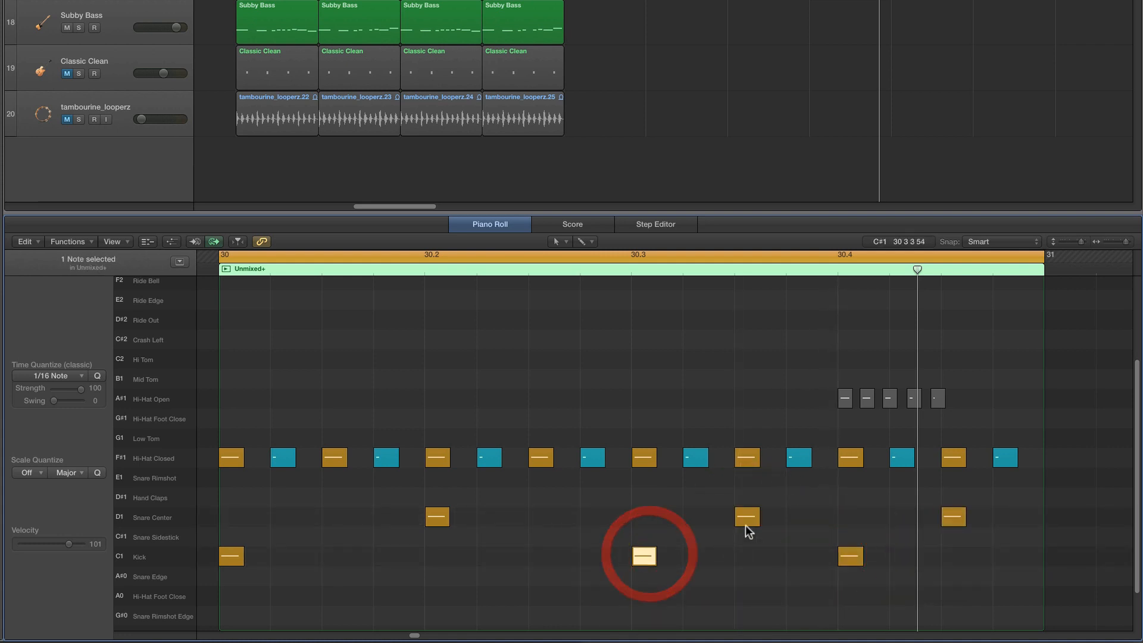
pyautogui.click(747, 519)
pyautogui.moveTo(741, 519)
pyautogui.mouseDown()
pyautogui.moveTo(796, 522)
pyautogui.moveTo(784, 522)
pyautogui.mouseUp()
pyautogui.click(859, 558)
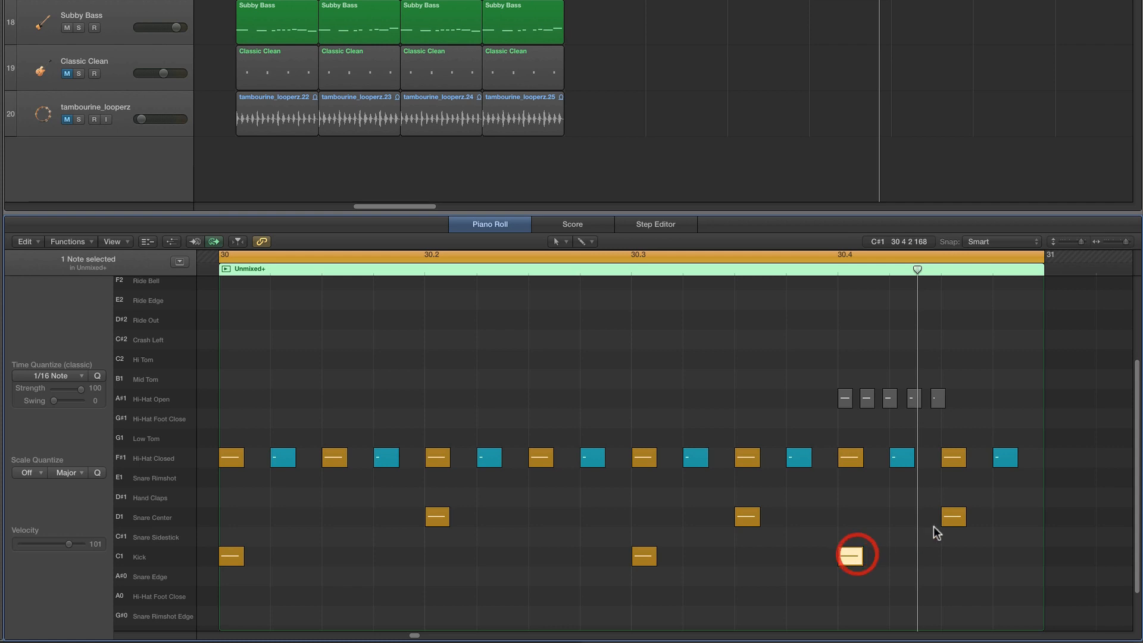
# Copy the Snare Center hit at 30.4.3 to 30.4.4 in the Unmixed+ region and play the pattern
pyautogui.click(956, 516)
pyautogui.moveTo(959, 518); pyautogui.dragTo(1004, 519)
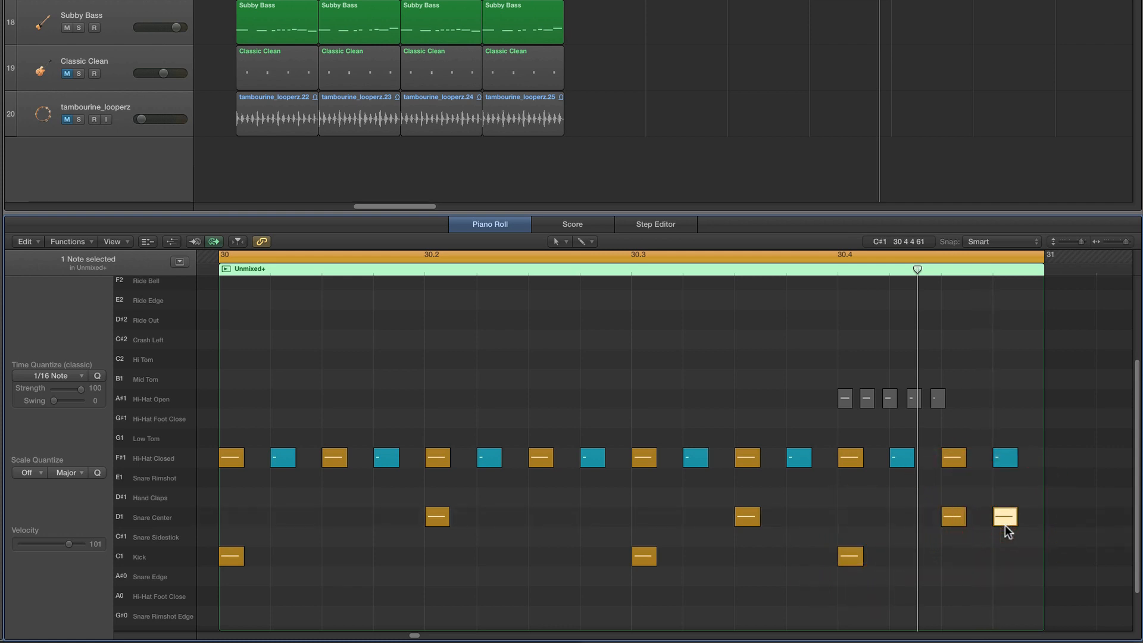
pyautogui.press('space')
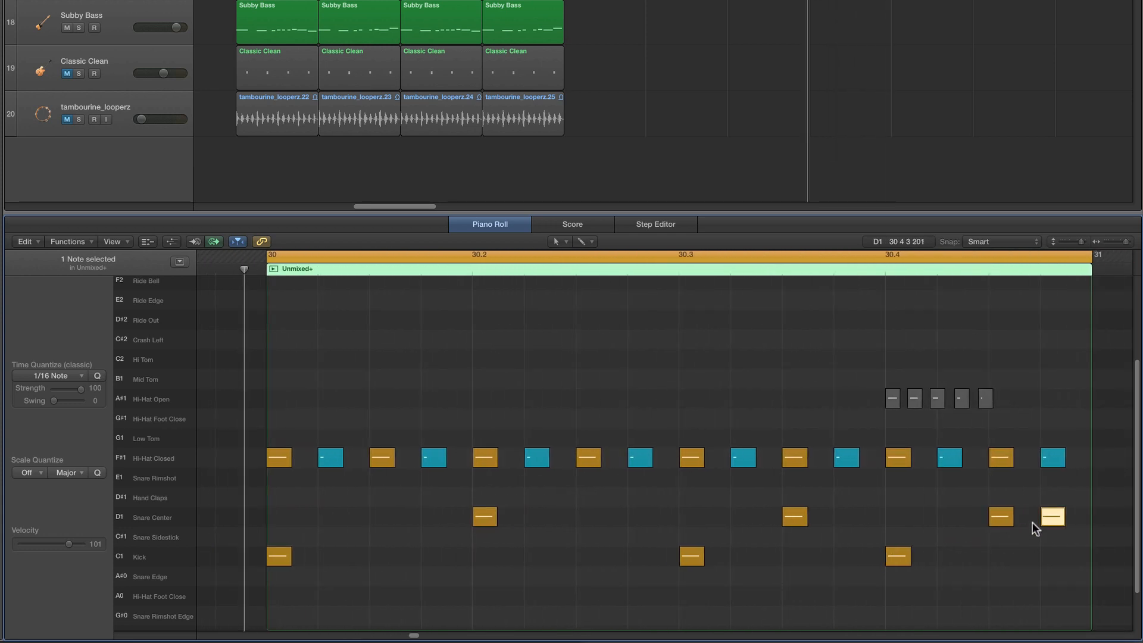
# Show the bar 7 Unmixed+ region and audition its Snare Center hits at 7.1.4, 7.3.3, 7.3.4 and 7.4.4
pyautogui.hscroll(-10, 538, 110)
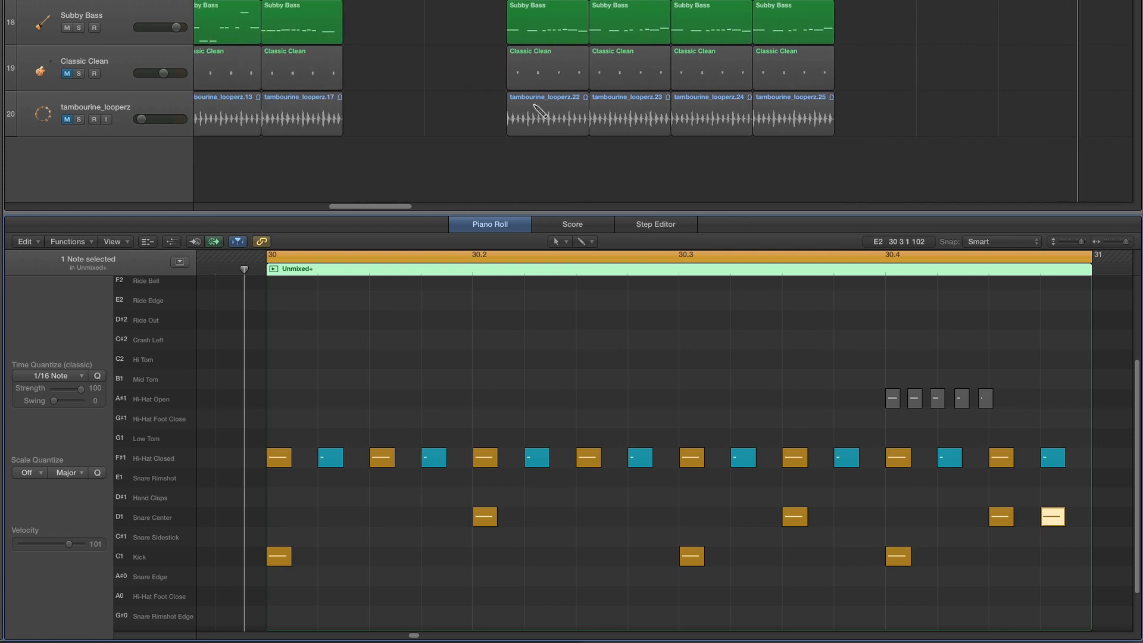
pyautogui.hscroll(-10, 542, 112)
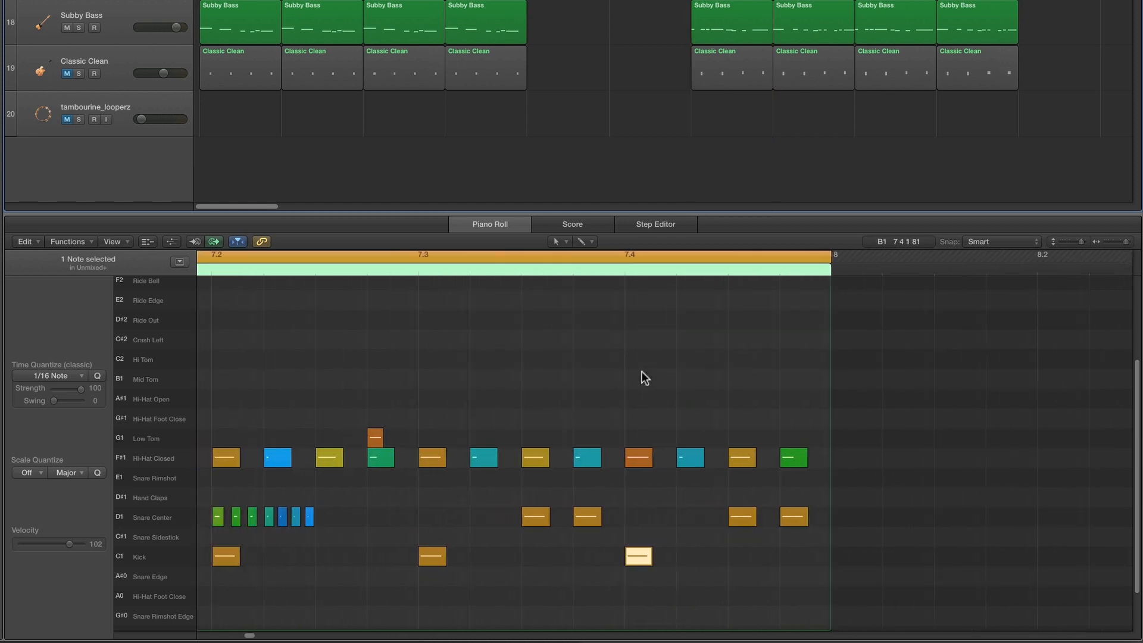
pyautogui.hscroll(-10, 642, 371)
pyautogui.scroll(-1, 642, 371)
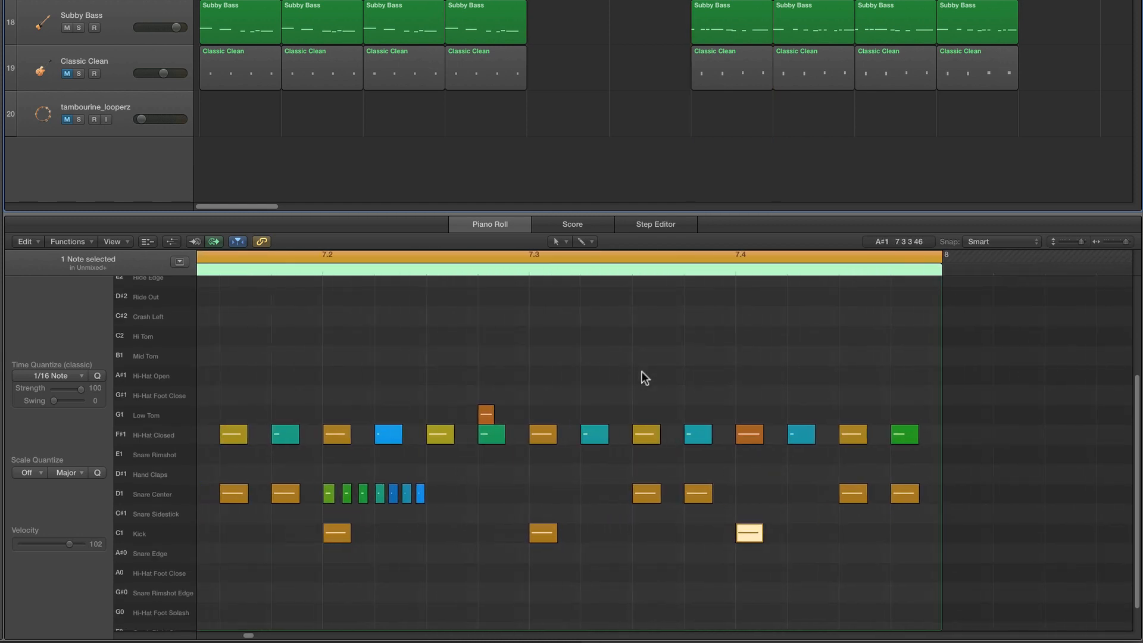
pyautogui.scroll(-1, 642, 372)
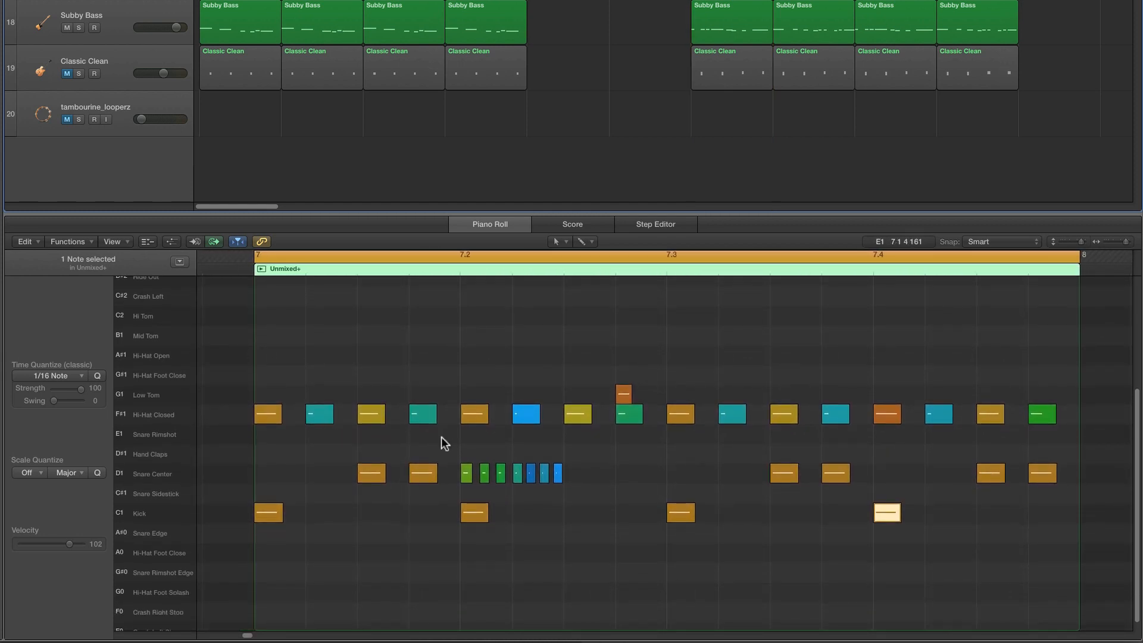
pyautogui.click(421, 474)
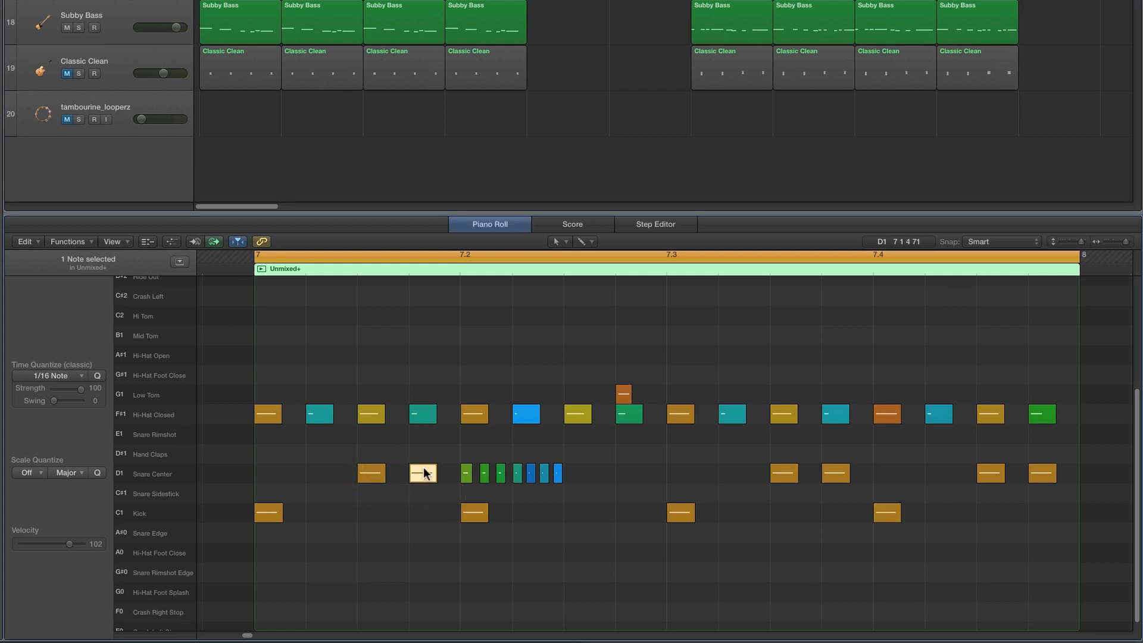
pyautogui.click(783, 480)
pyautogui.click(834, 476)
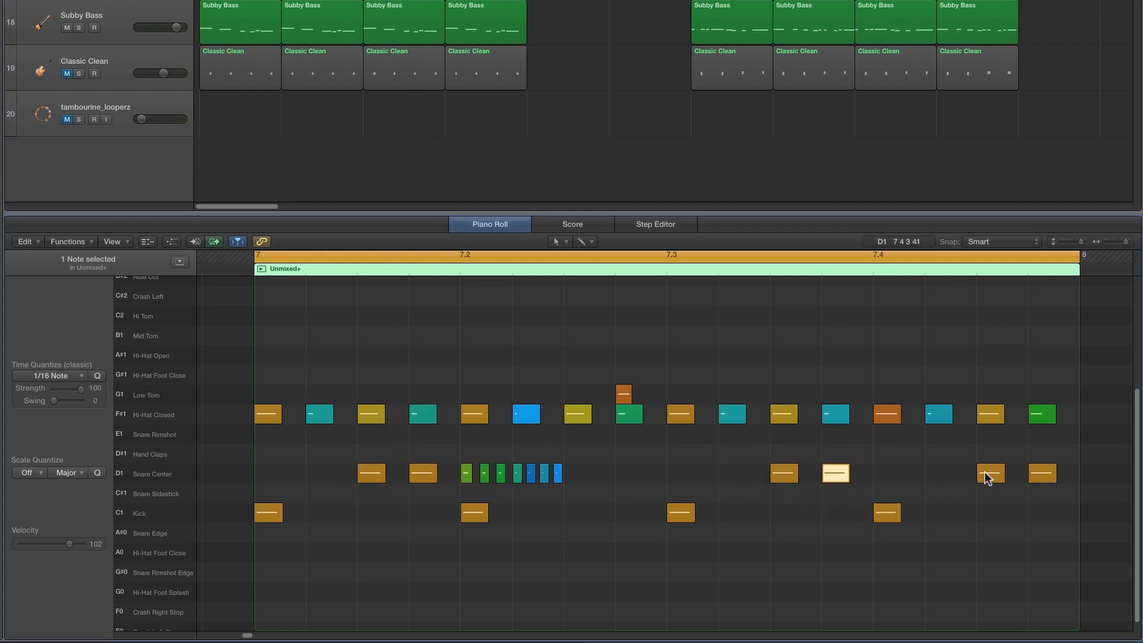
pyautogui.click(1039, 474)
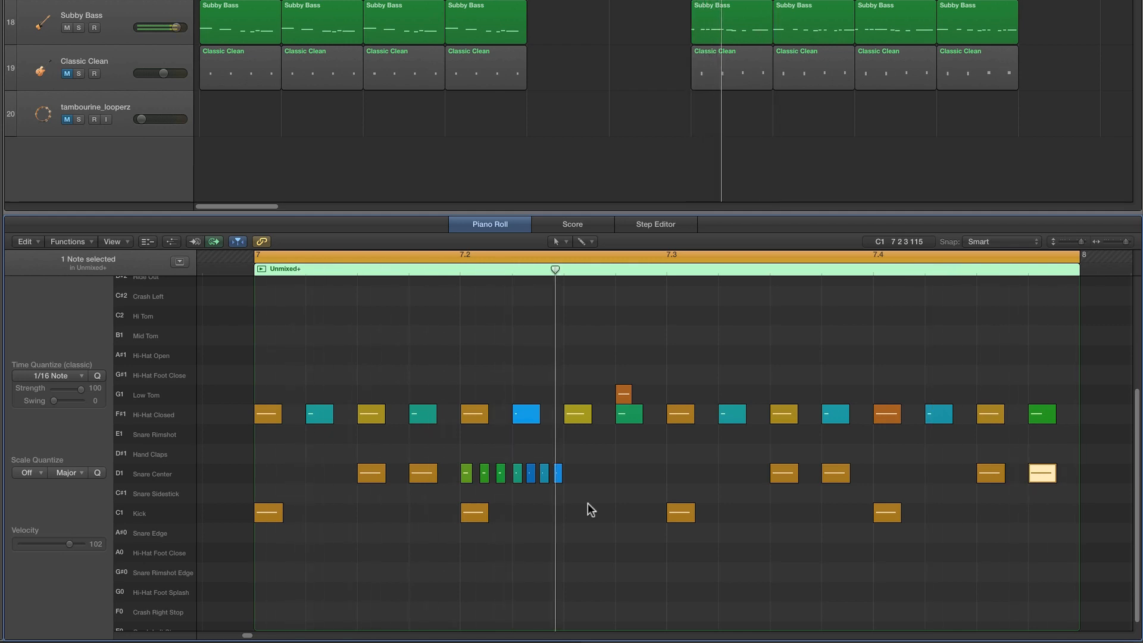
# Delete the Snare Center pairs at 7.1.3, 7.3.3 and 7.4.3, keeping the roll at 7.2, and play the bar 7 pattern
pyautogui.click(427, 472)
pyautogui.moveTo(393, 480); pyautogui.dragTo(377, 472)
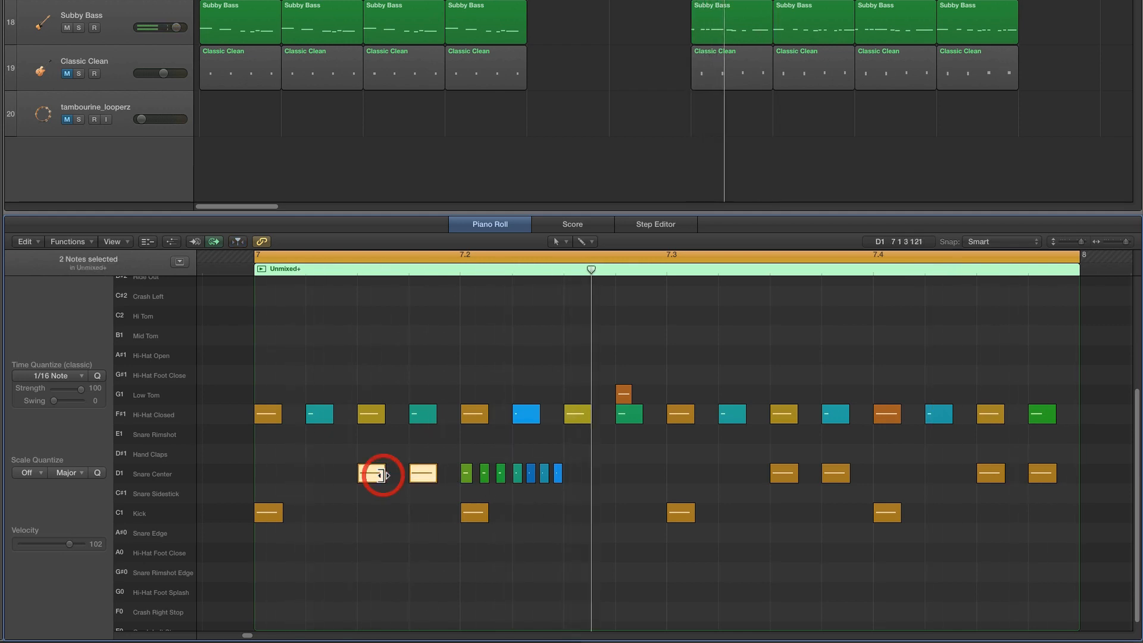
pyautogui.press('Delete')
pyautogui.moveTo(820, 481); pyautogui.dragTo(1045, 474)
pyautogui.press('Delete')
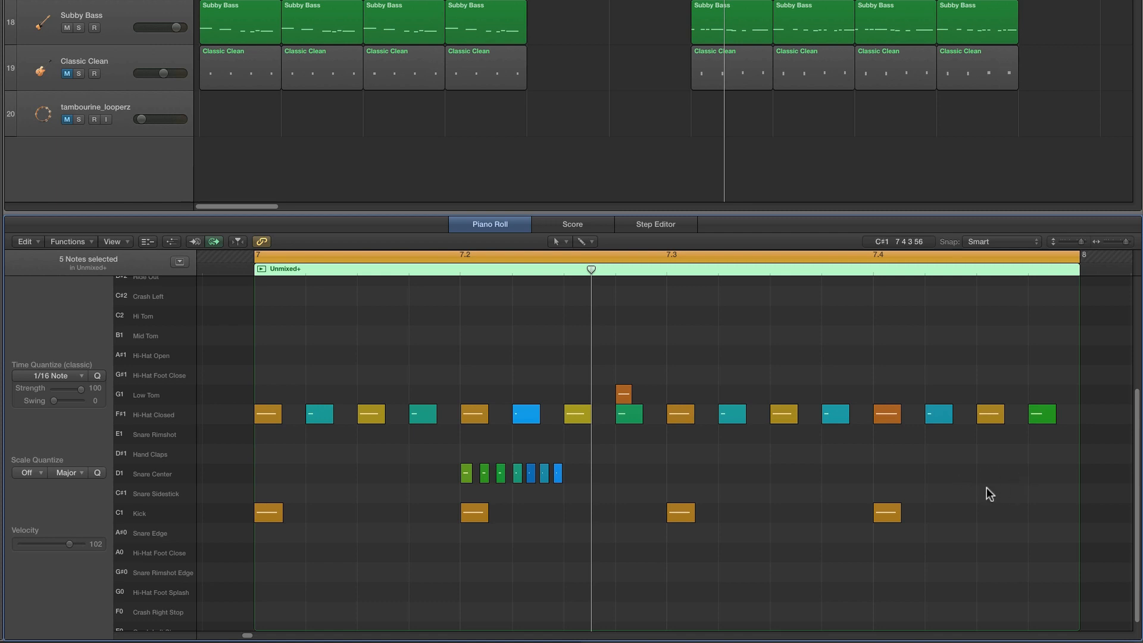
pyautogui.press('space')
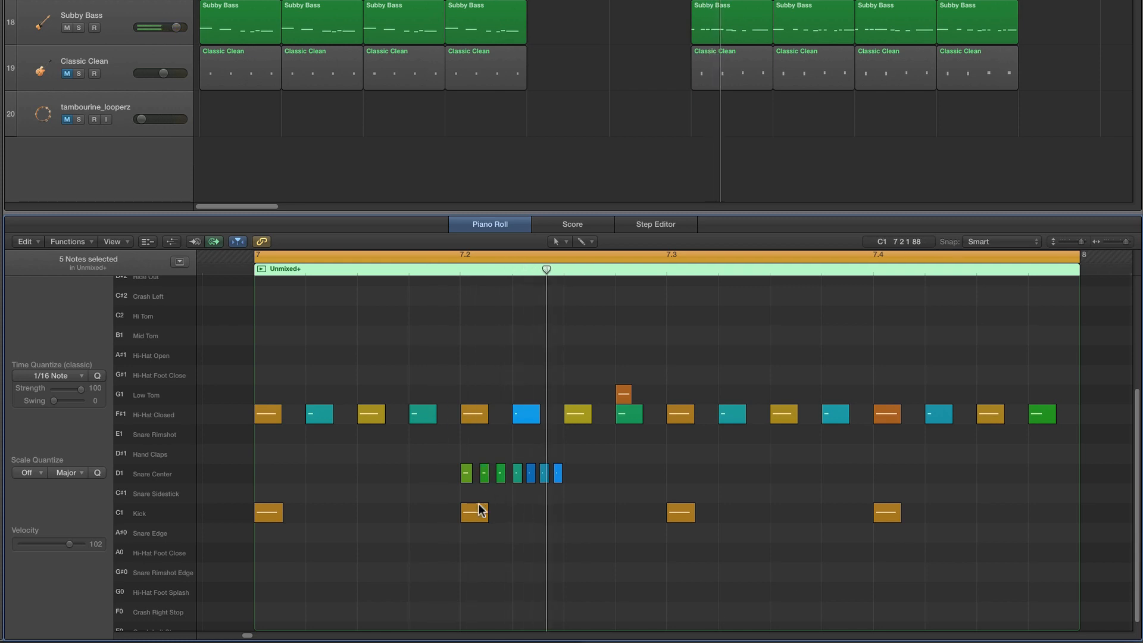
pyautogui.moveTo(556, 475)
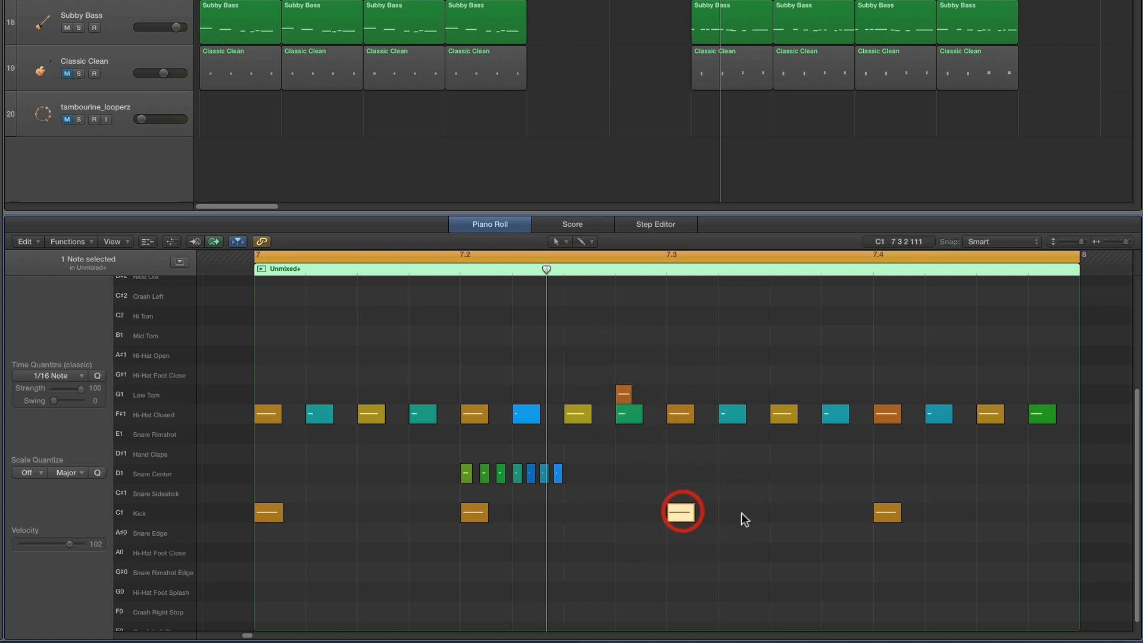
pyautogui.press('space')
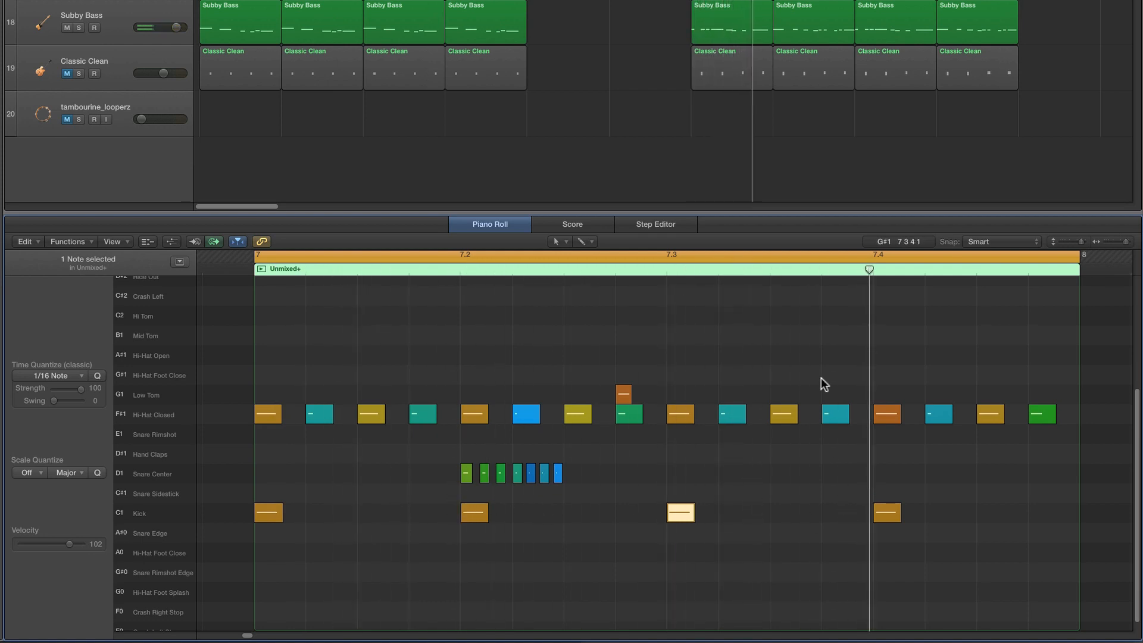
# Cycle bar 13, show its Unmixed+ region, and audition the snare hits at 13.2, 13.3.3, 13.4.3 and 13.4.4 and the kick at 13.4
pyautogui.hscroll(10, 874, 199)
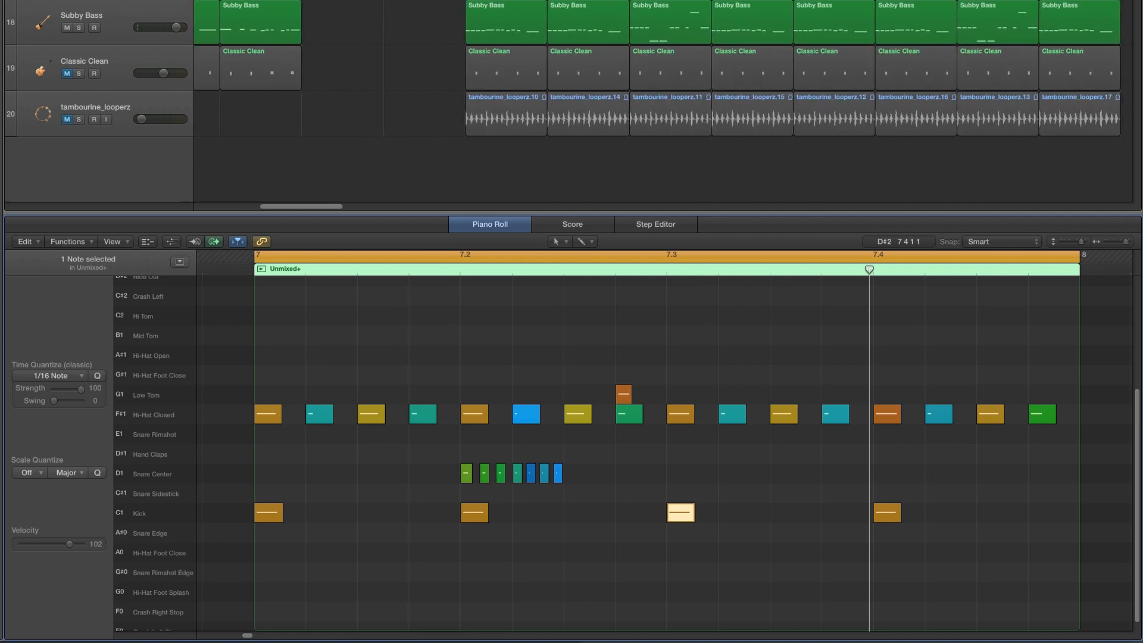
pyautogui.moveTo(465, 0); pyautogui.dragTo(501, 0)
pyautogui.click(506, 0)
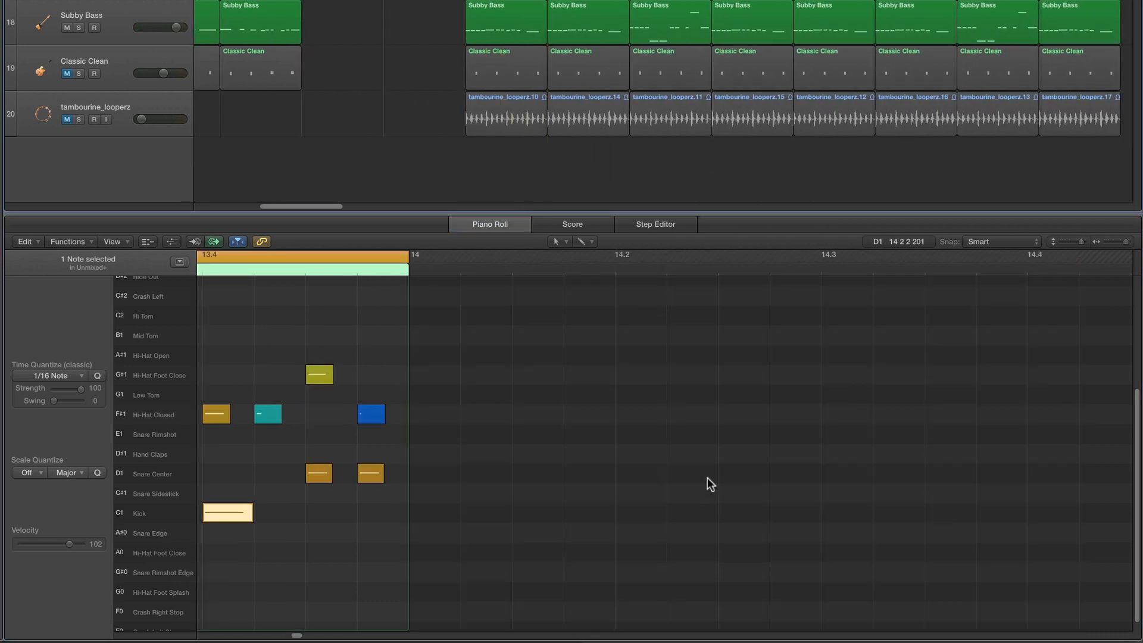
pyautogui.hscroll(-10, 641, 453)
pyautogui.hscroll(-5, 641, 452)
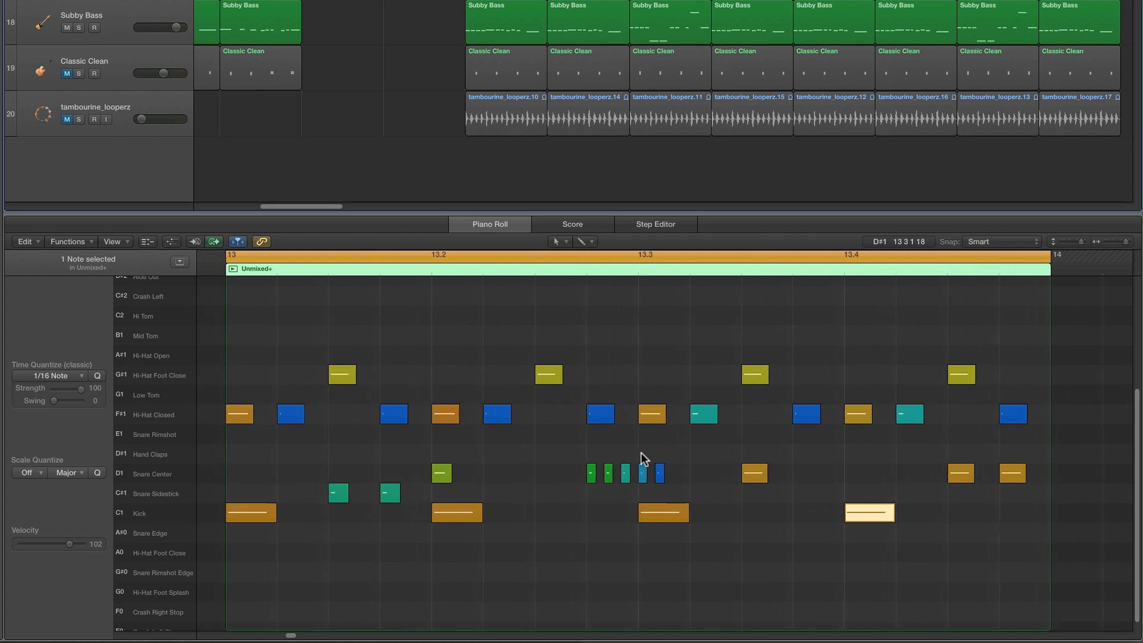
pyautogui.click(445, 463)
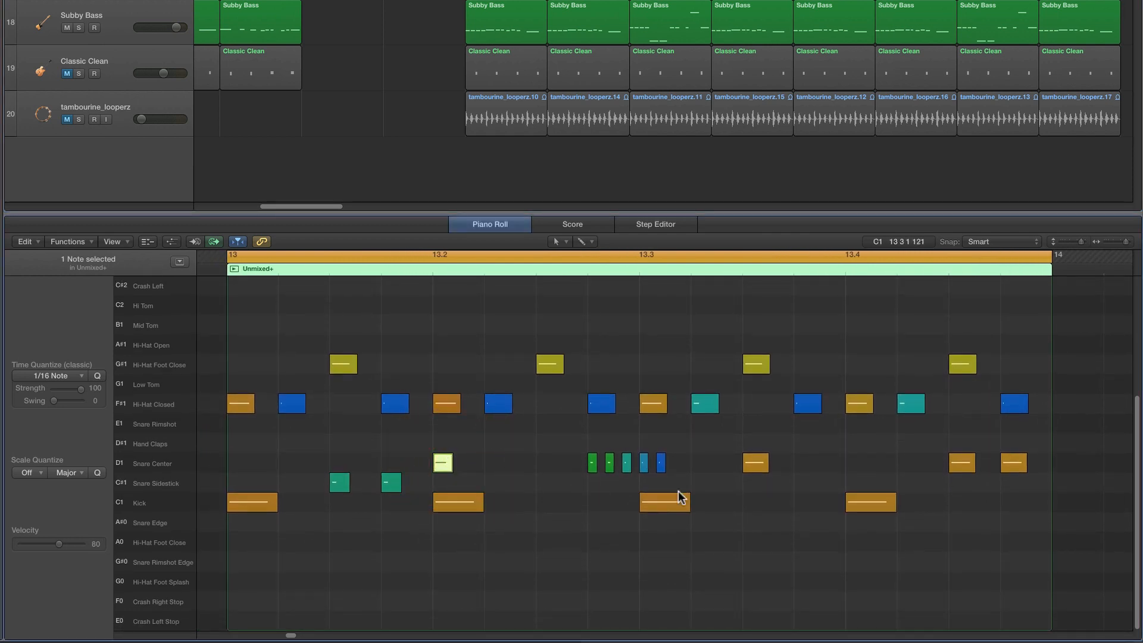
pyautogui.click(756, 465)
pyautogui.click(871, 500)
pyautogui.click(962, 465)
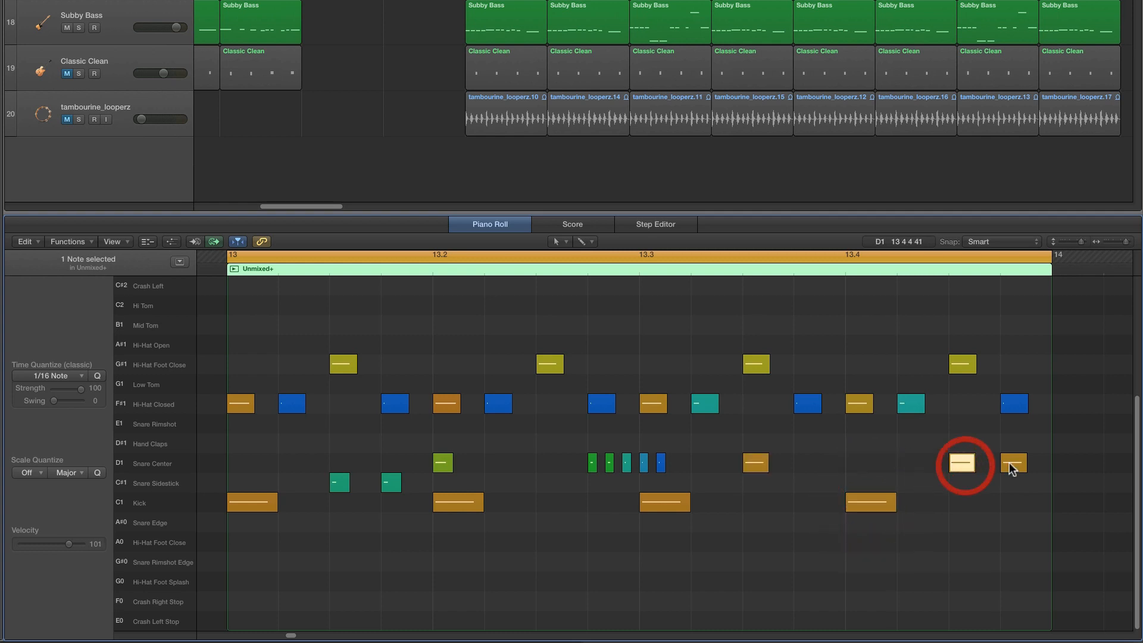
pyautogui.click(1010, 463)
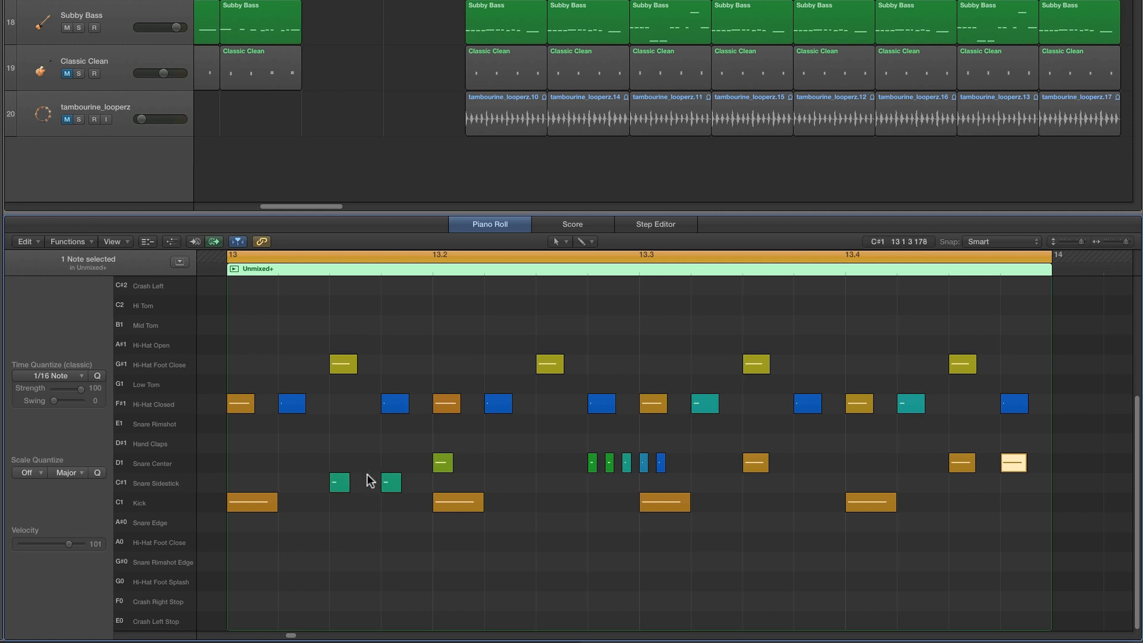
pyautogui.click(761, 459)
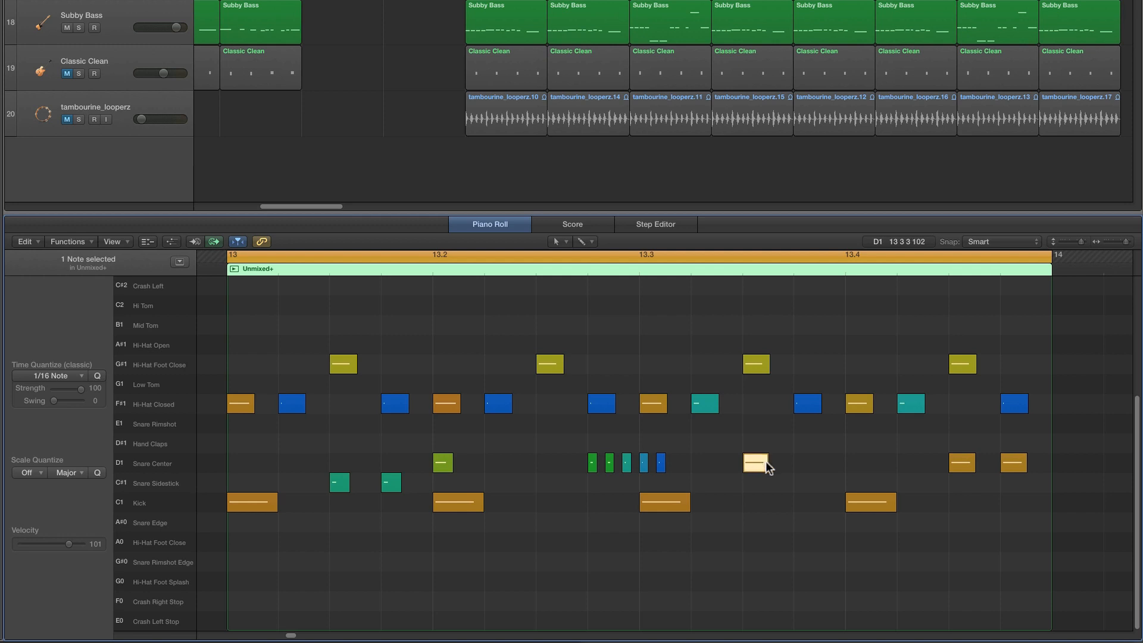
# Try bar 13 without its snare roll at 13.2.4 and Snare Center hits at 13.3.3, 13.4.3 and 13.4.4, undoing the deletions after playback
pyautogui.moveTo(1038, 461); pyautogui.dragTo(758, 472)
pyautogui.press('Delete')
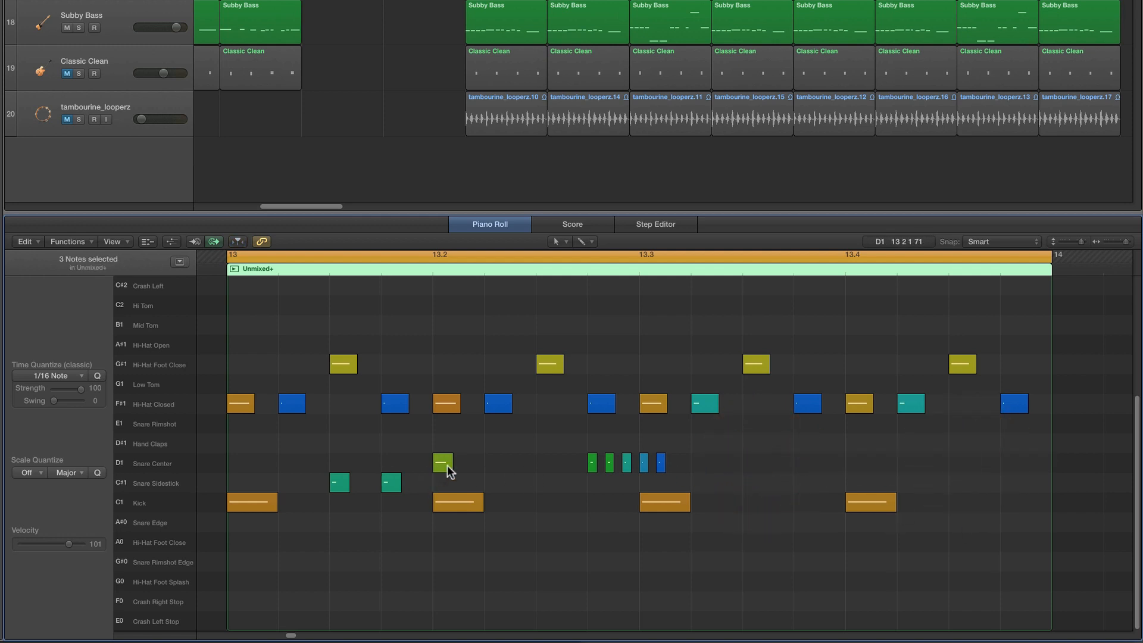
pyautogui.moveTo(593, 462); pyautogui.dragTo(593, 465)
pyautogui.press('Delete')
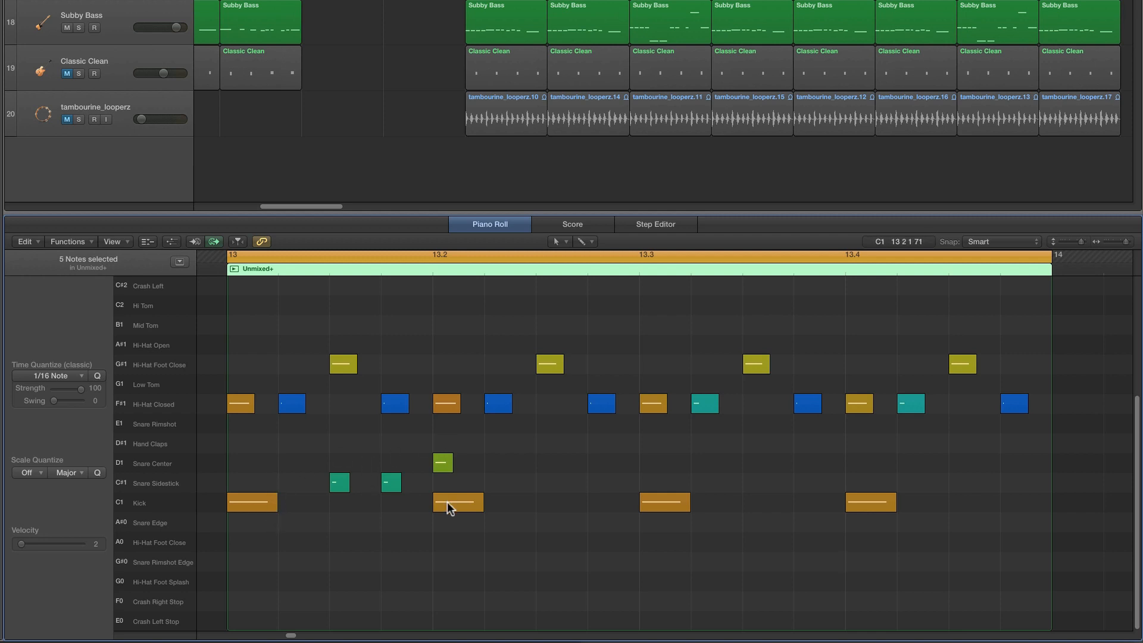
pyautogui.press('space')
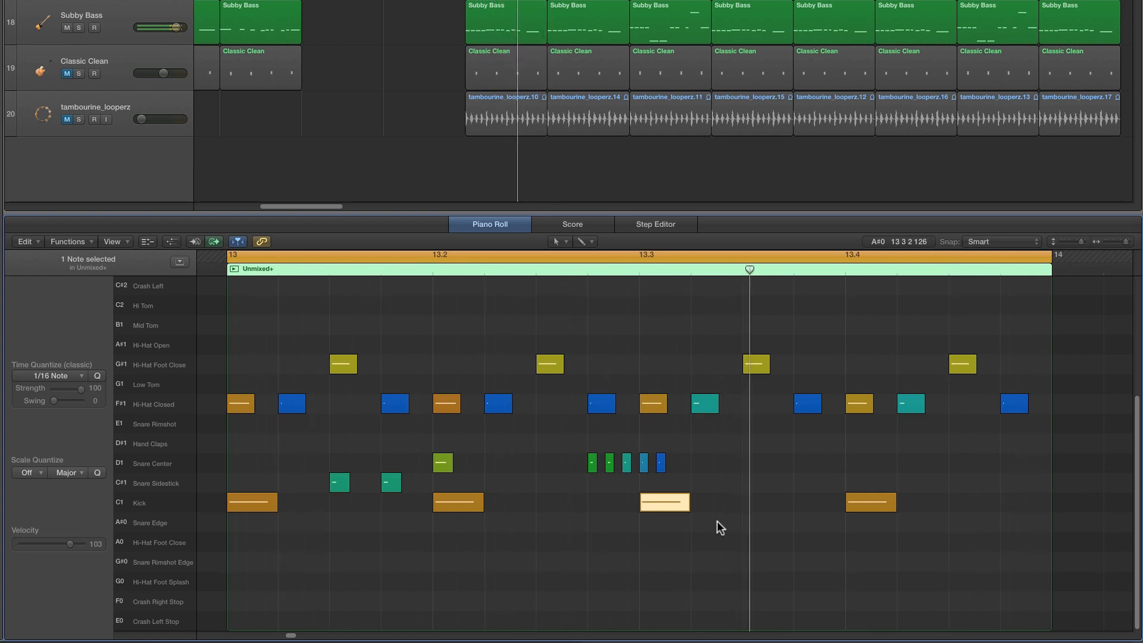
pyautogui.press('super+z')
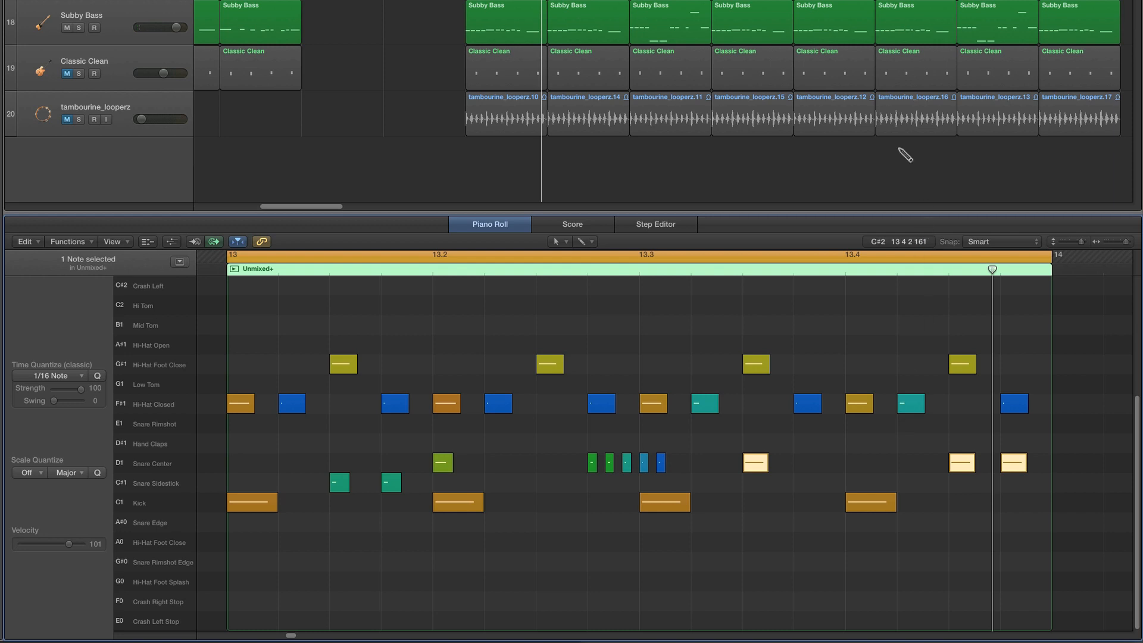
# Return to the Unmixed+ region at bar 30, set the cycle to that bar, and play the pattern
pyautogui.hscroll(10, 905, 155)
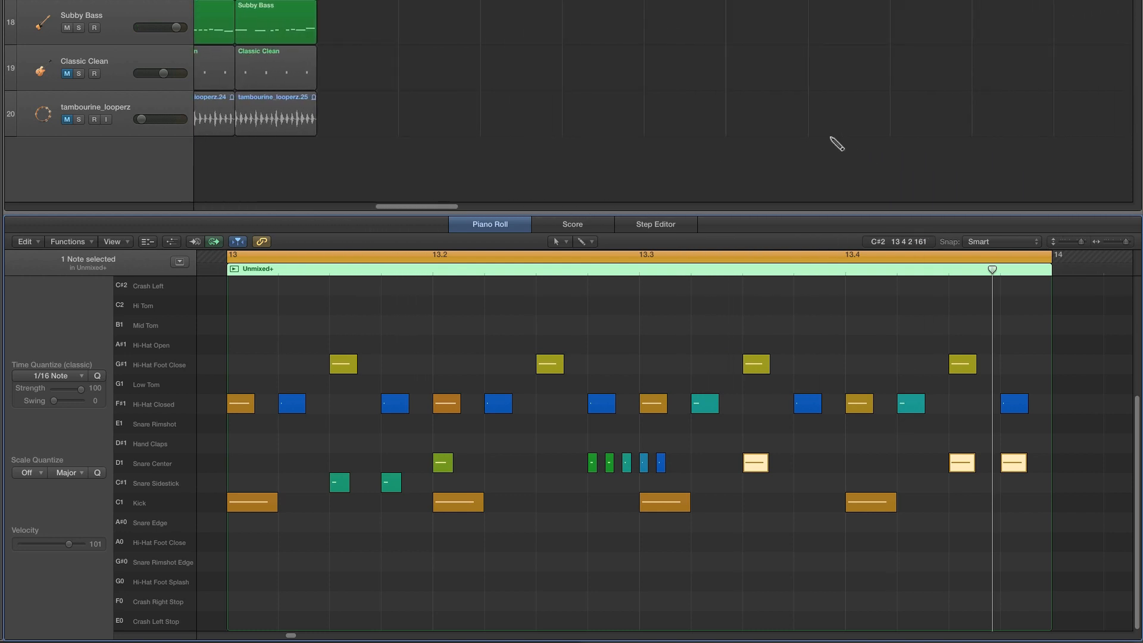
pyautogui.hscroll(1, 831, 138)
pyautogui.click(832, 138)
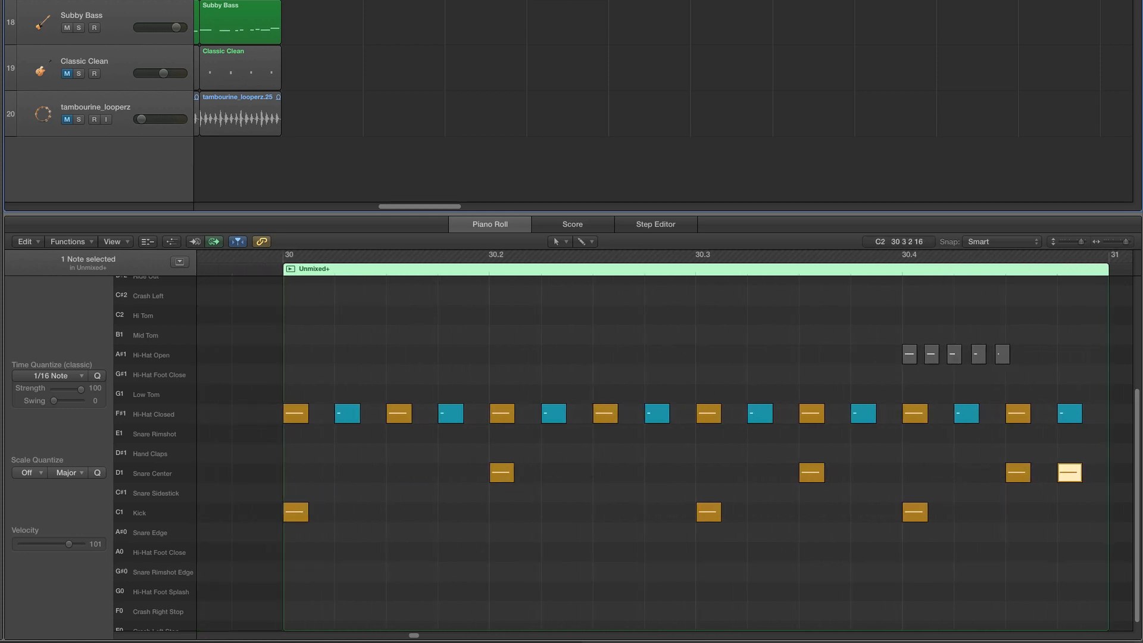
pyautogui.moveTo(527, 0); pyautogui.dragTo(608, 0)
pyautogui.press('space')
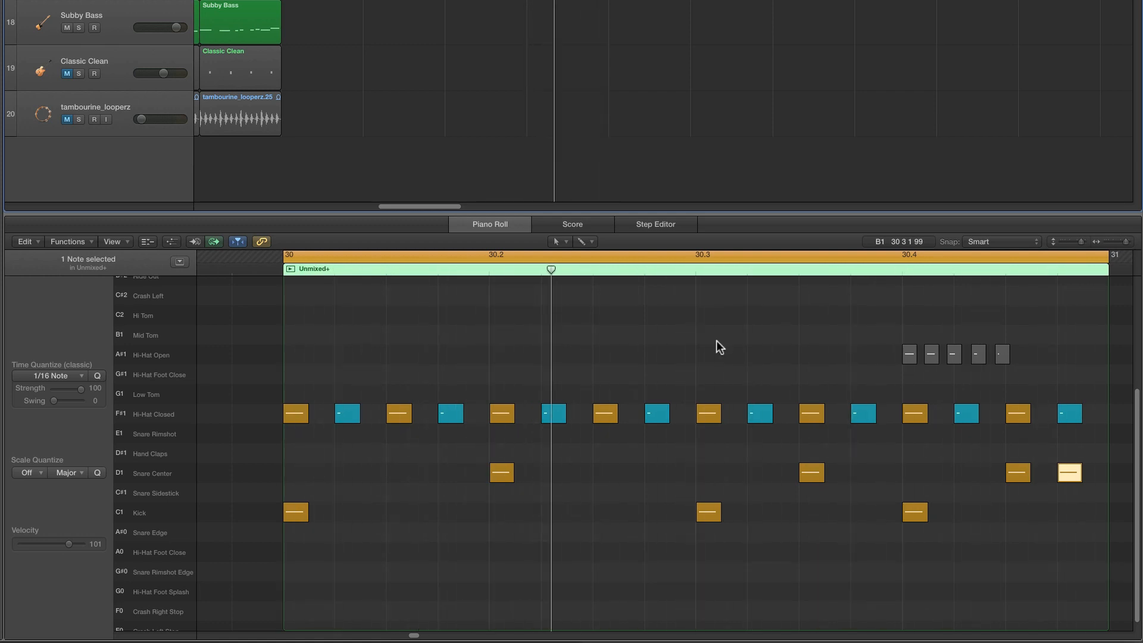
pyautogui.press('space')
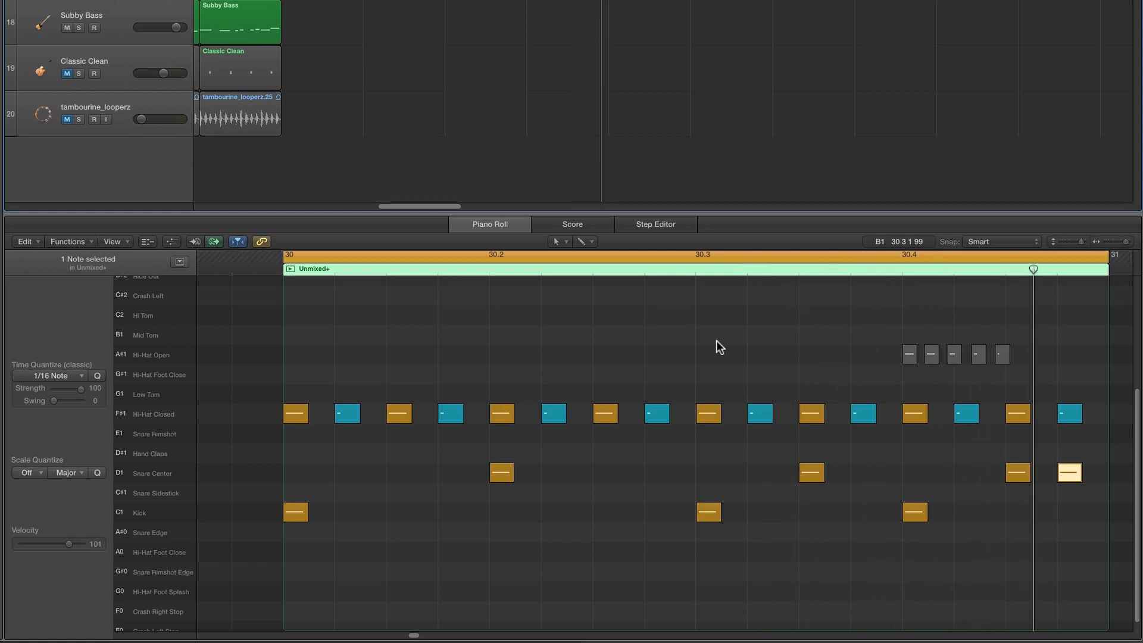
# Compare the Latin Kit and Unmixed+ regions at bar 30, auditioning the Unmixed+ kick and snare hits from 30.3 to 30.4.4
pyautogui.click(589, 1)
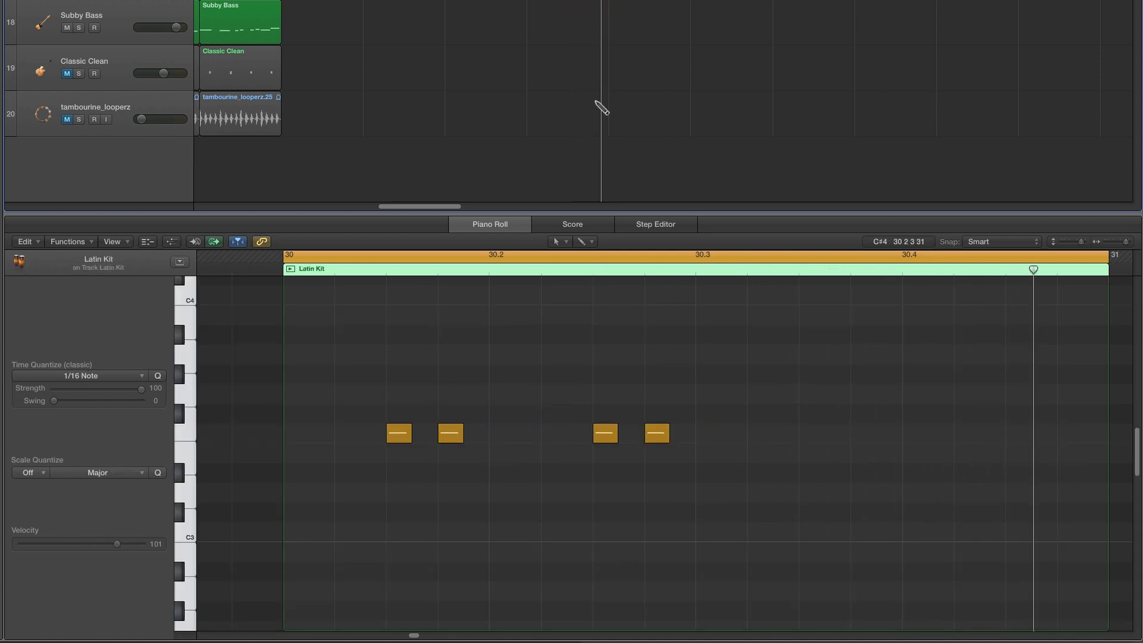
pyautogui.click(589, 2)
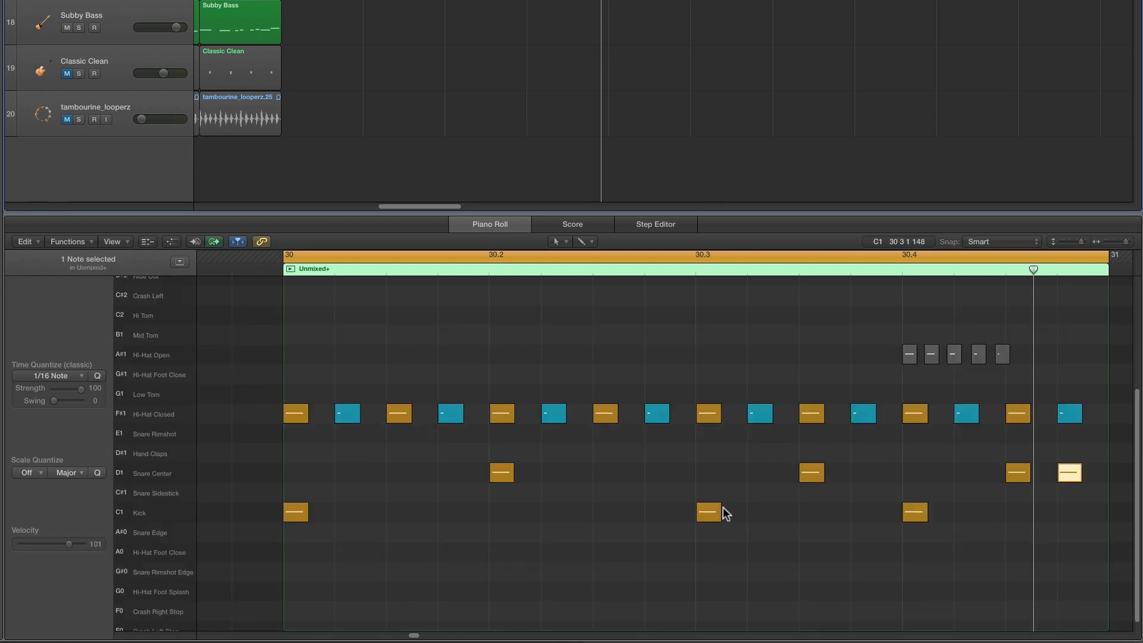
pyautogui.click(715, 511)
pyautogui.click(812, 473)
pyautogui.click(915, 512)
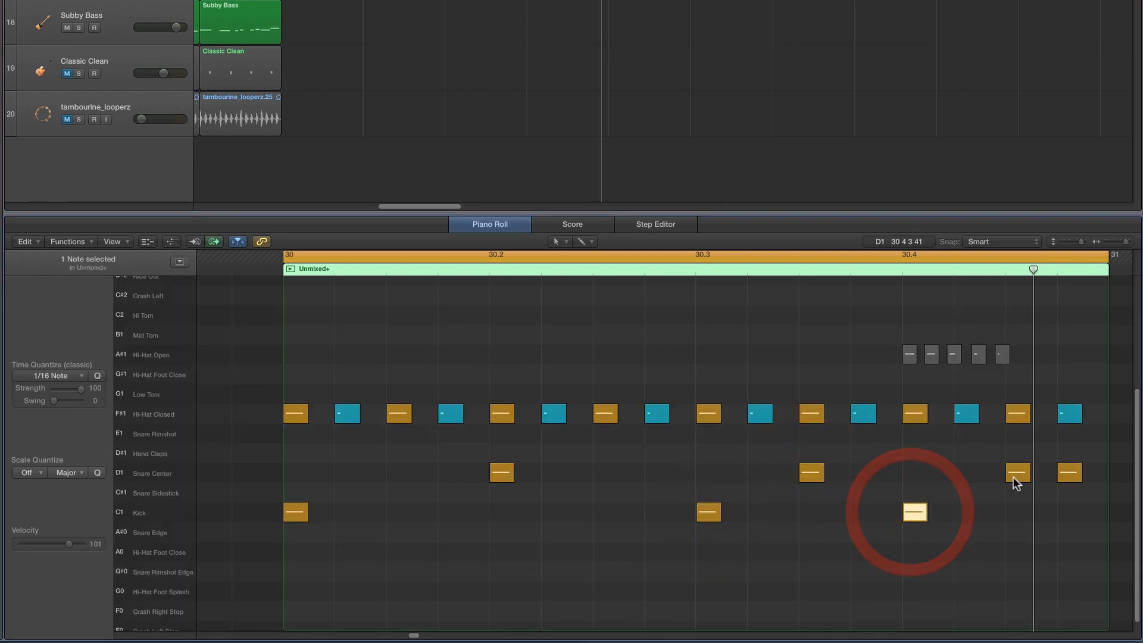
pyautogui.click(1015, 474)
pyautogui.click(1068, 472)
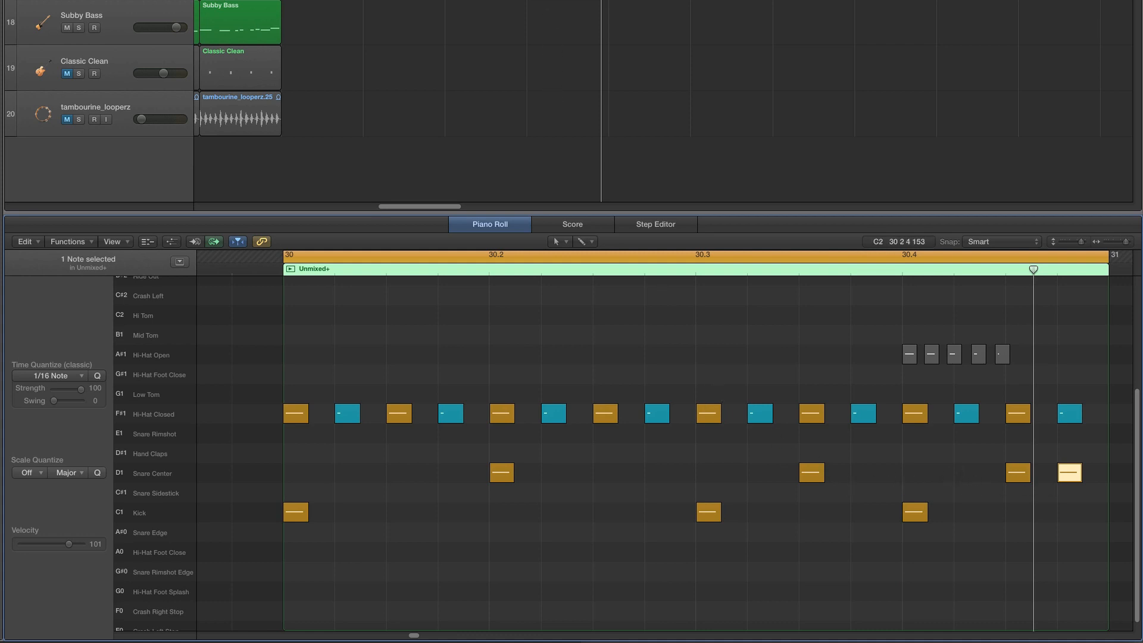
# In the Latin Kit region at bar 30, add F3 notes at 30.3.3, 30.4.3 and 30.4.4, and play the pattern
pyautogui.click(553, 3)
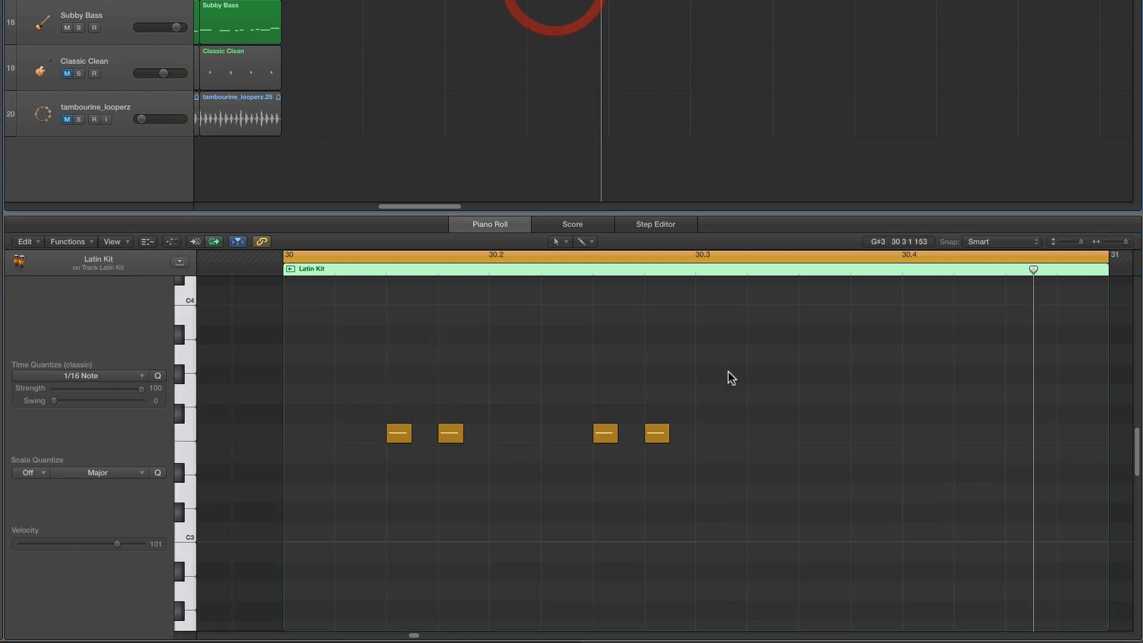
pyautogui.click(562, 241)
pyautogui.click(576, 271)
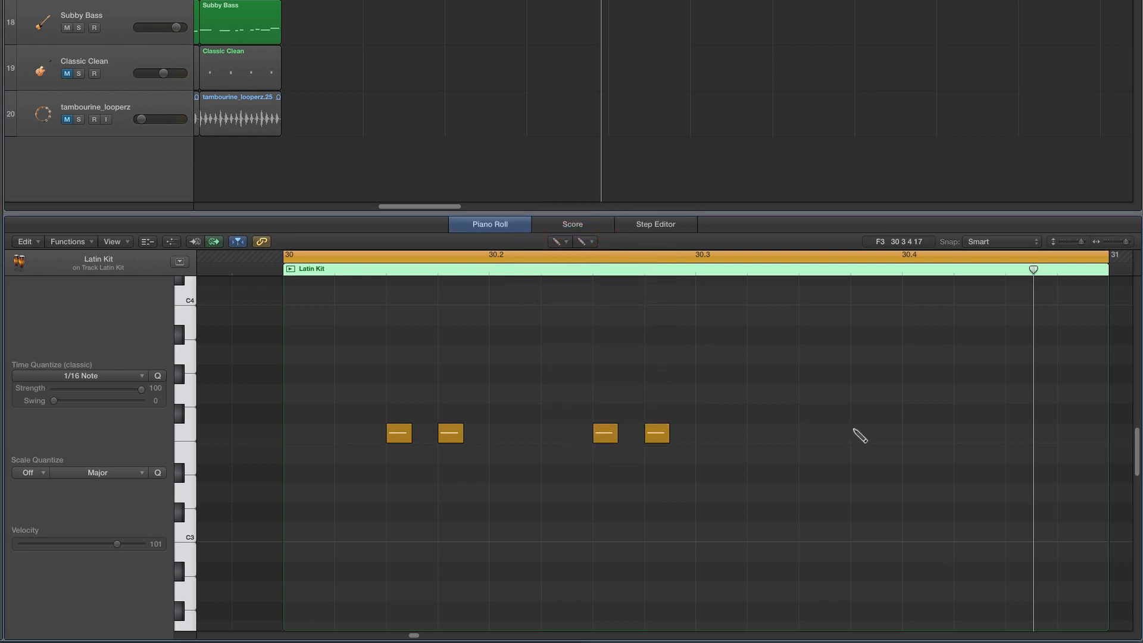
pyautogui.click(811, 433)
pyautogui.click(1018, 433)
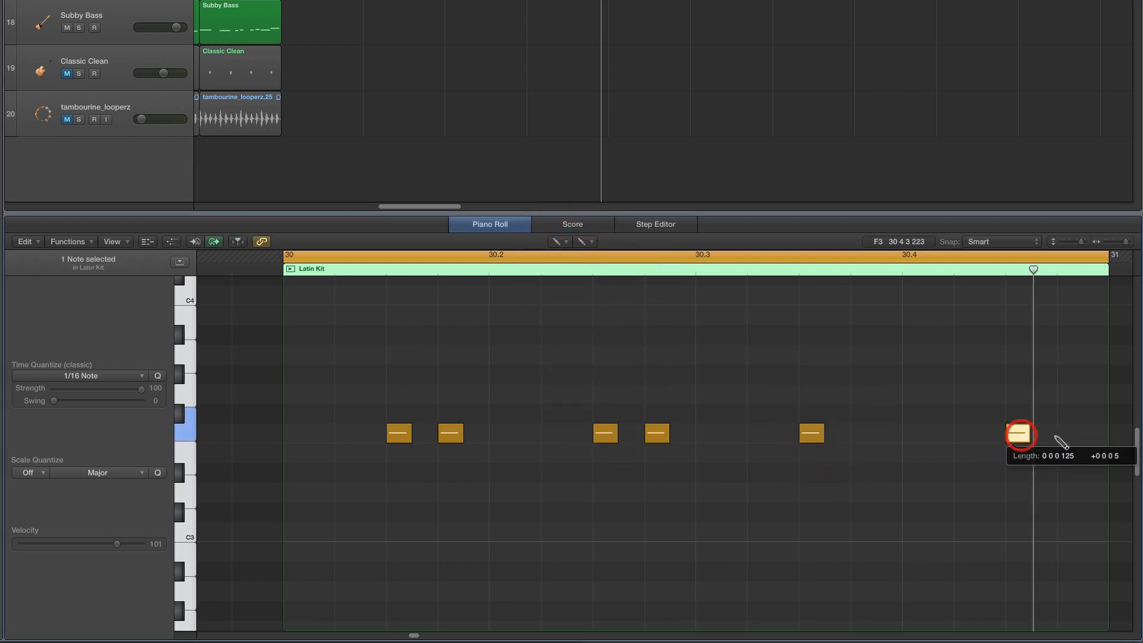
pyautogui.click(1069, 433)
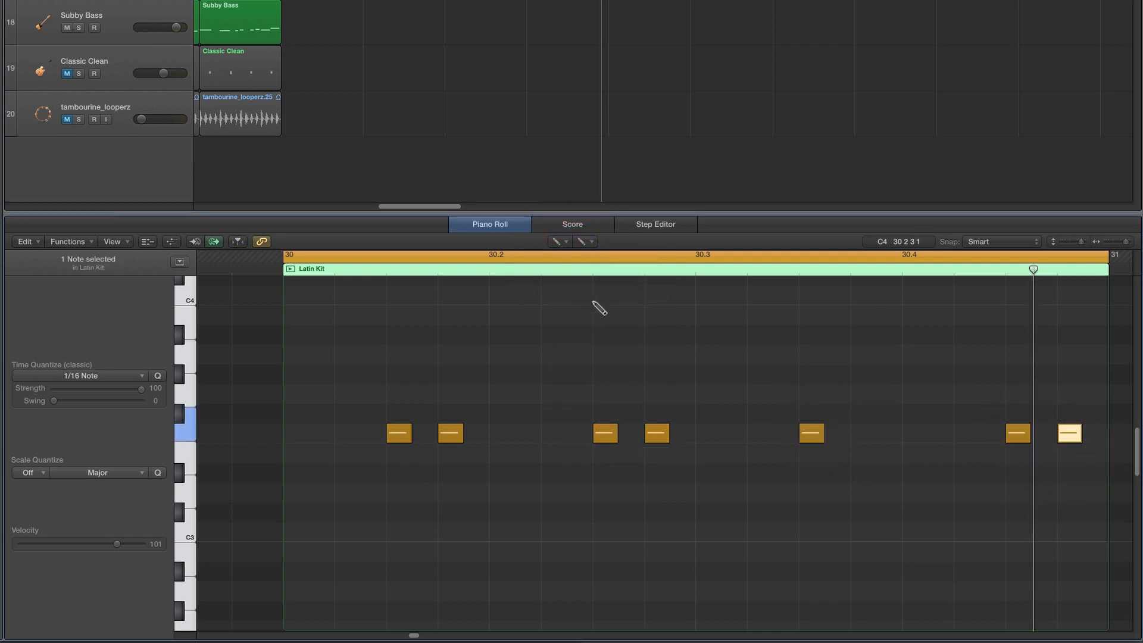
pyautogui.press('space')
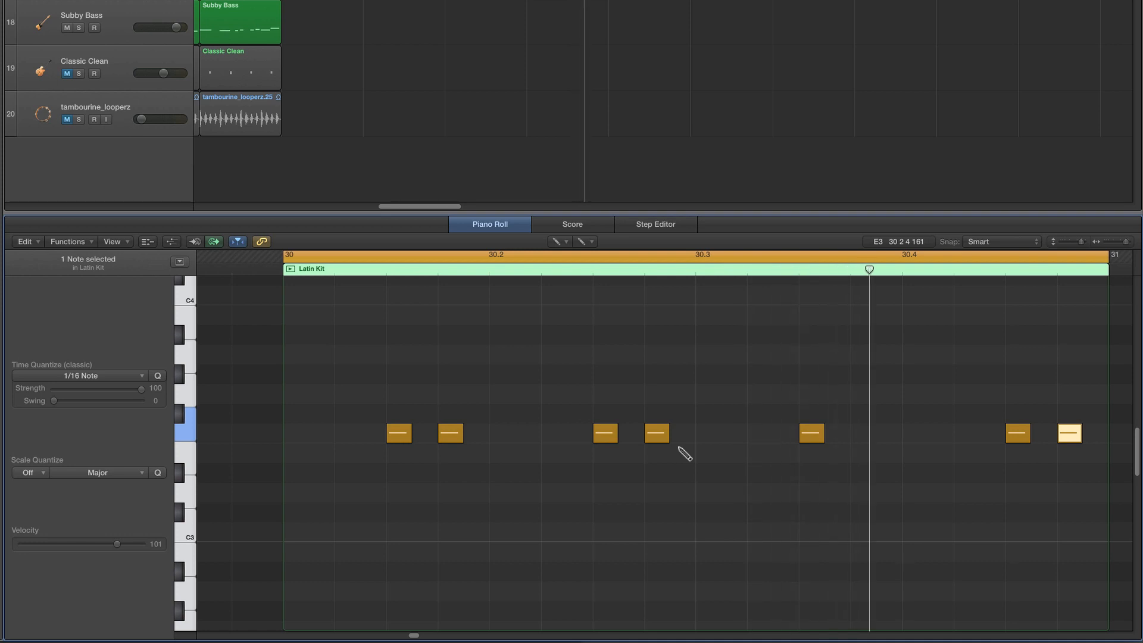
pyautogui.press('space')
# Delete the two Latin Kit notes at 30.2.3 and 30.2.4, and play the bar
pyautogui.click(558, 241)
pyautogui.click(566, 252)
pyautogui.moveTo(702, 429); pyautogui.dragTo(585, 438)
pyautogui.press('Delete')
pyautogui.press('space')
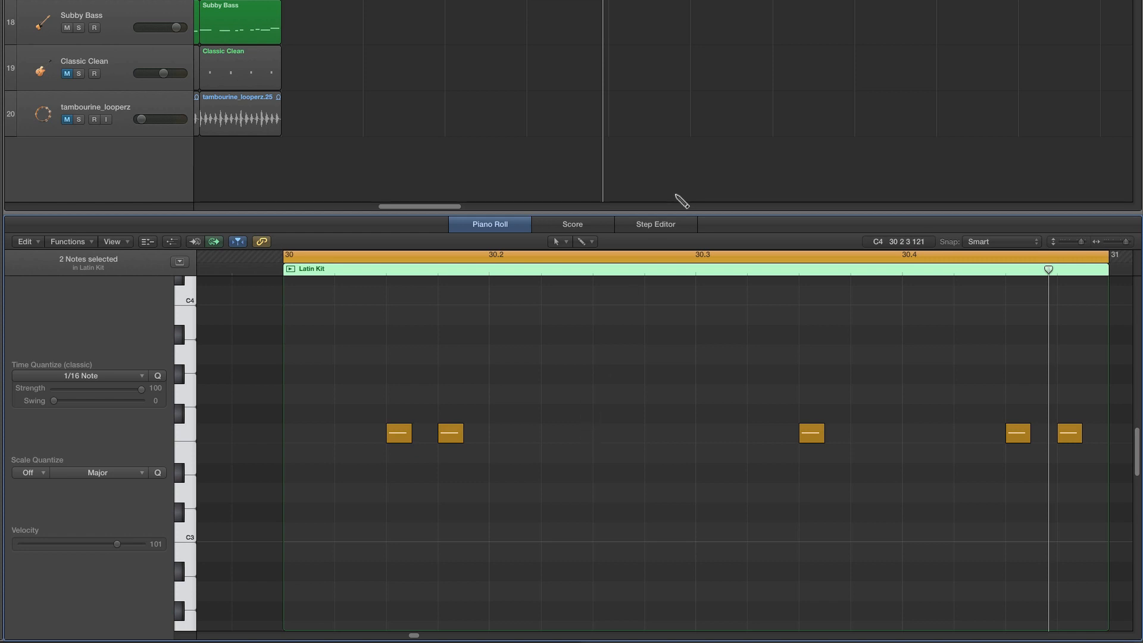
# Show the Unmixed+ region at bar 30 and audition its Snare Center hit at 30.2
pyautogui.click(241, 1)
pyautogui.hscroll(5, 666, 387)
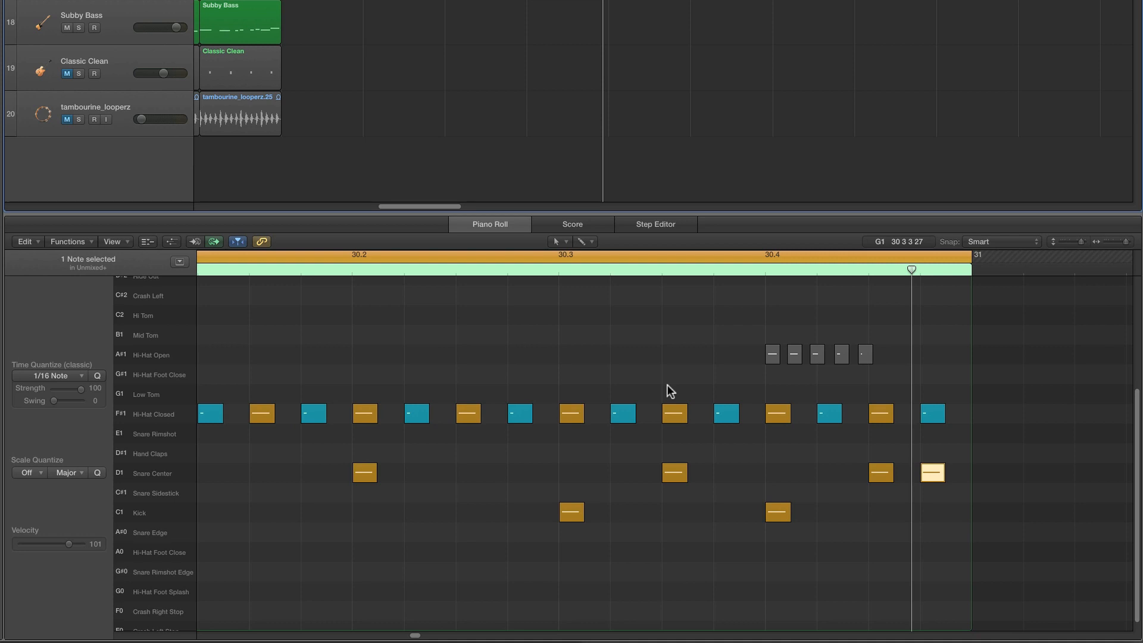
pyautogui.hscroll(-3, 668, 387)
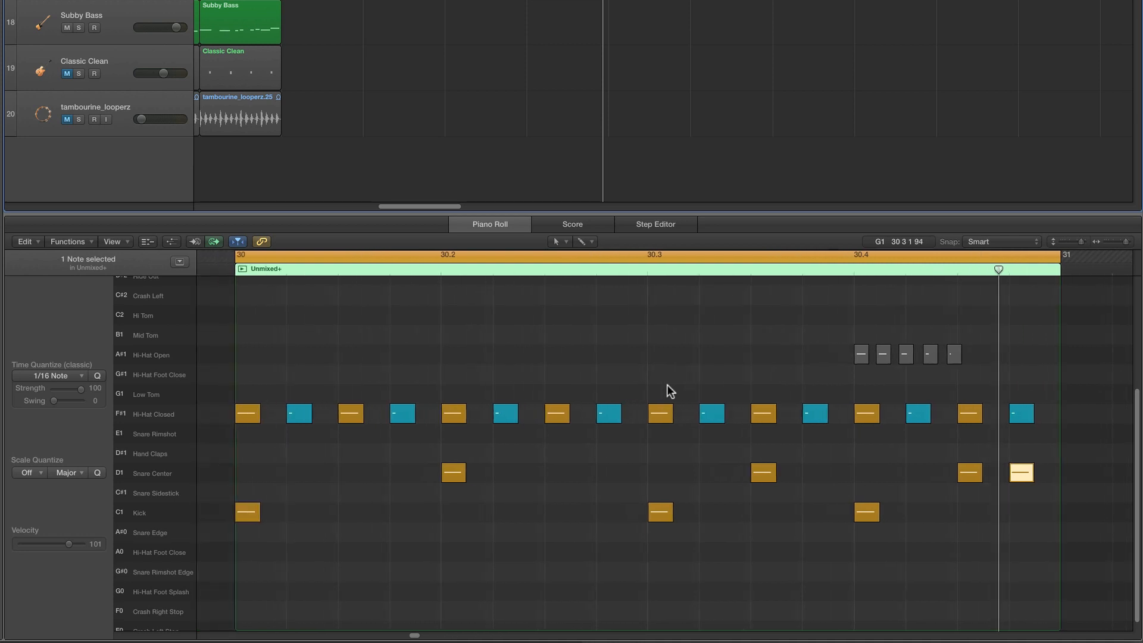
pyautogui.click(468, 473)
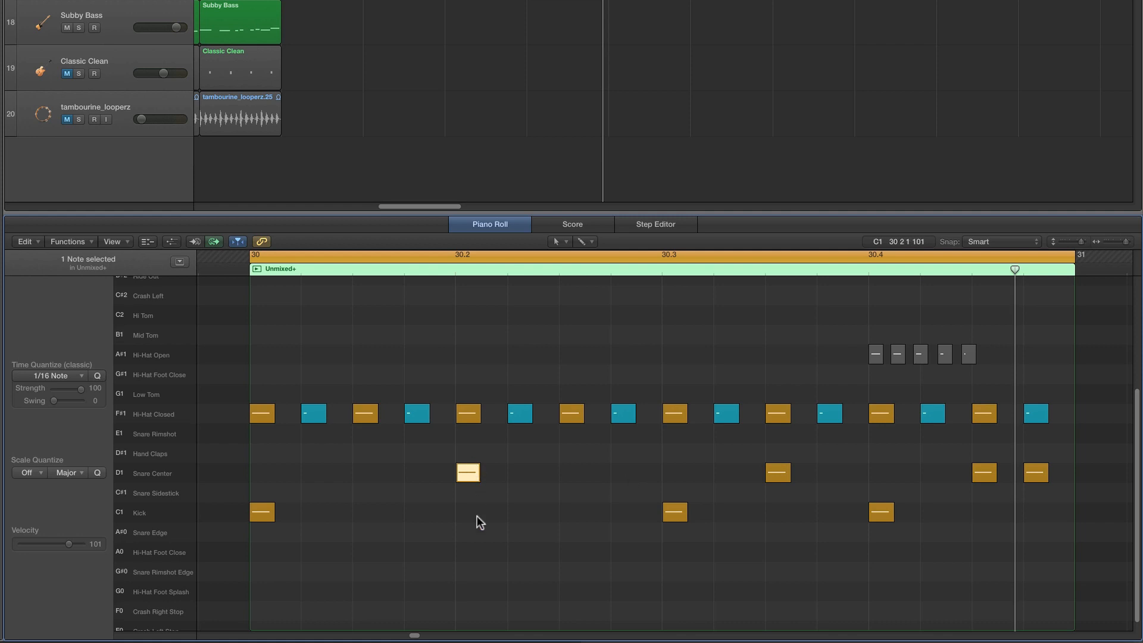
# Go to the Unmixed+ region at bar 13, cycle that bar, and play its drum pattern
pyautogui.hscroll(-10, 426, 87)
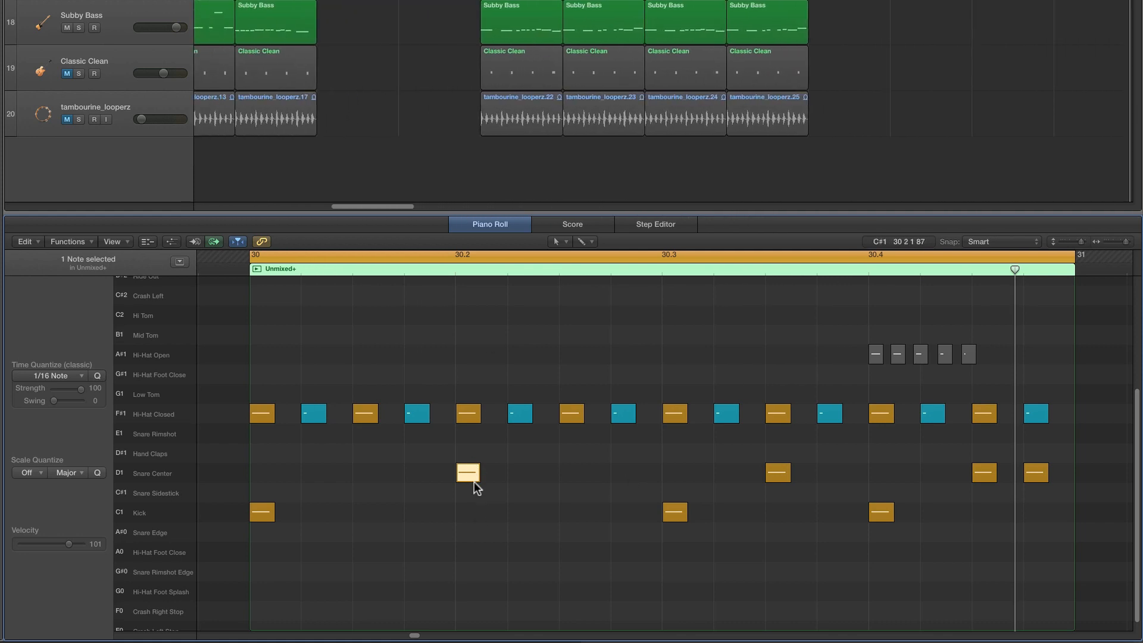
pyautogui.hscroll(-10, 482, 51)
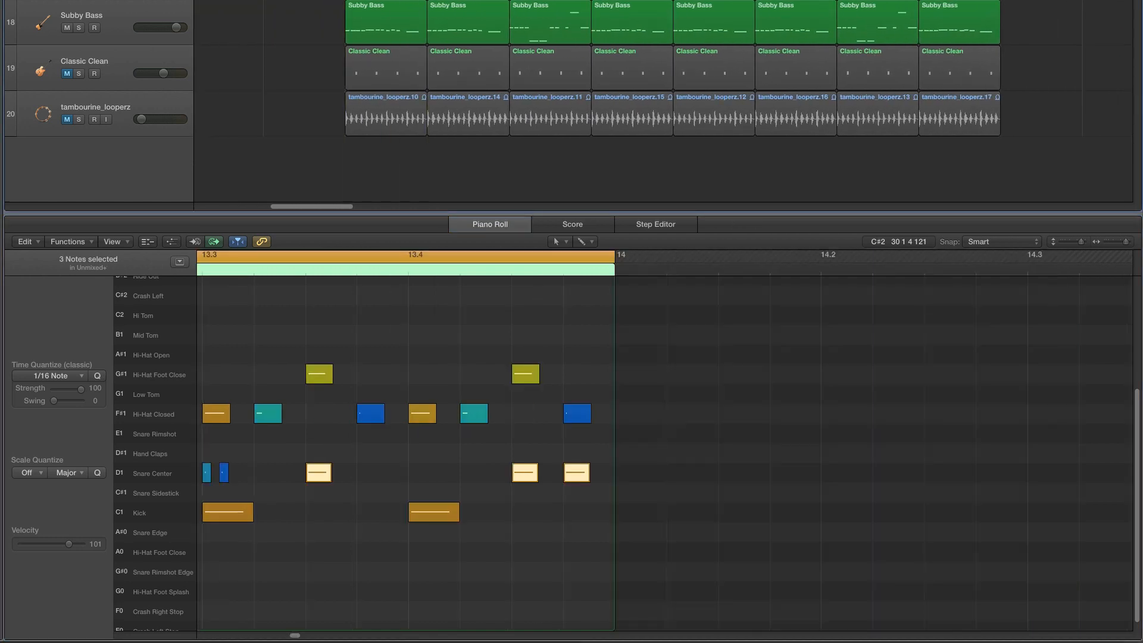
pyautogui.hscroll(-2, 456, 440)
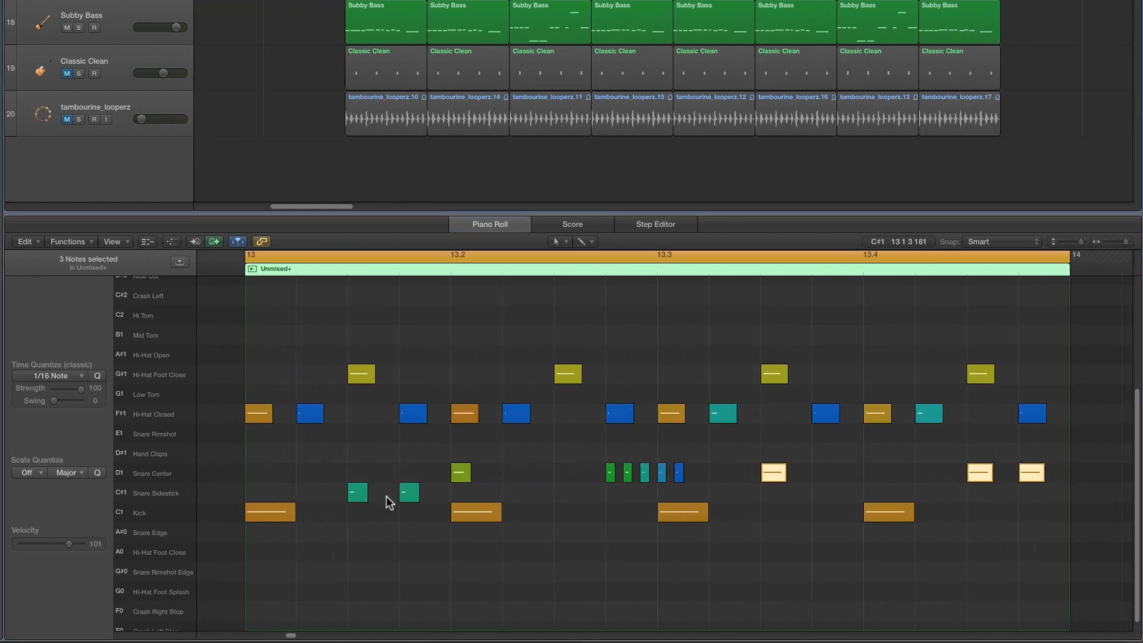
pyautogui.press('space')
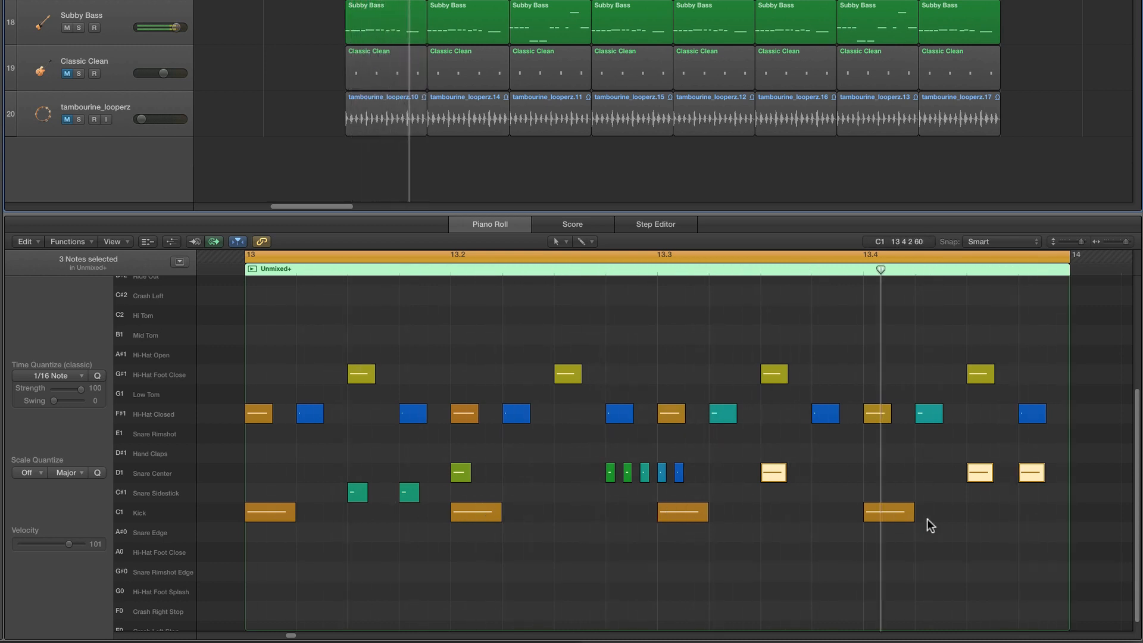
# Show the Subby Bass region at bar 13 and audition its note at 13.2
pyautogui.click(388, 30)
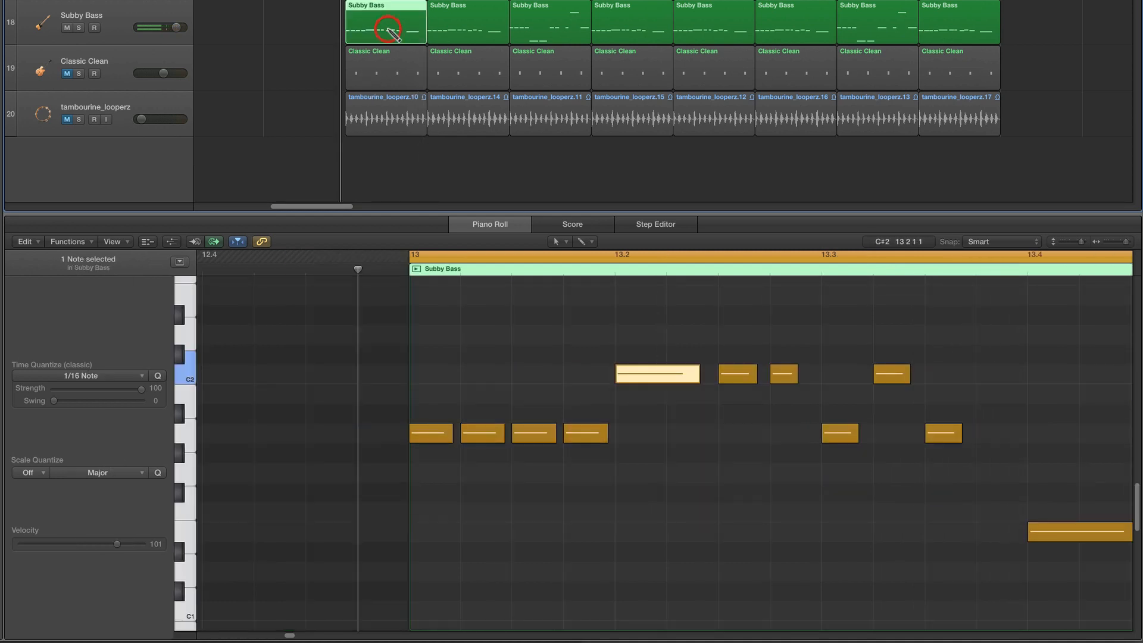
pyautogui.click(641, 369)
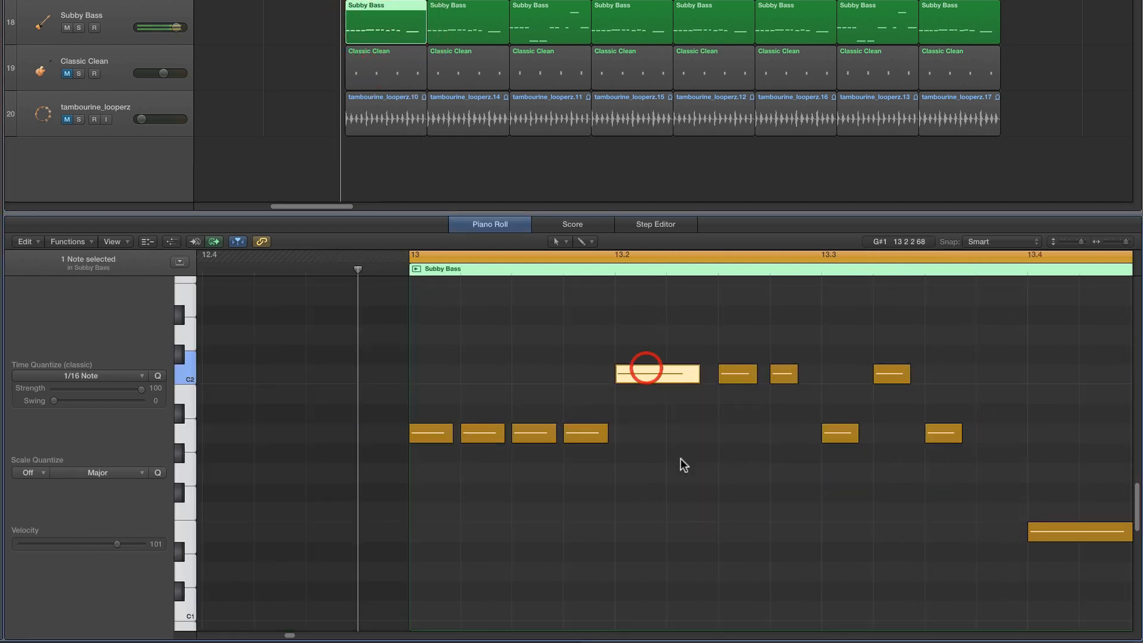
pyautogui.hscroll(2, 681, 459)
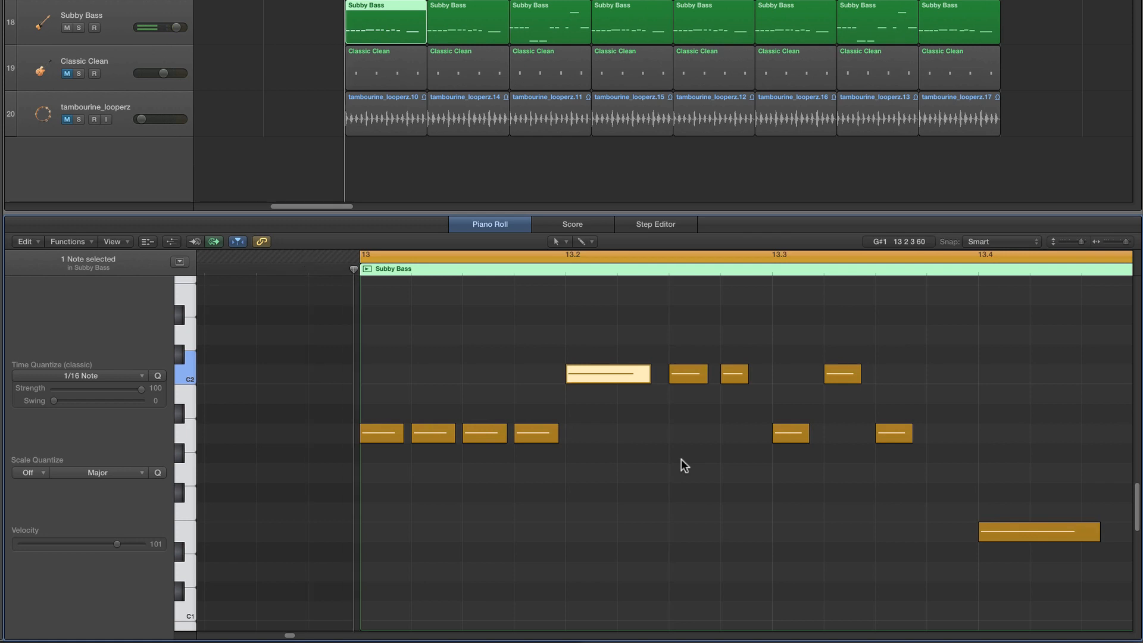
pyautogui.hscroll(4, 681, 465)
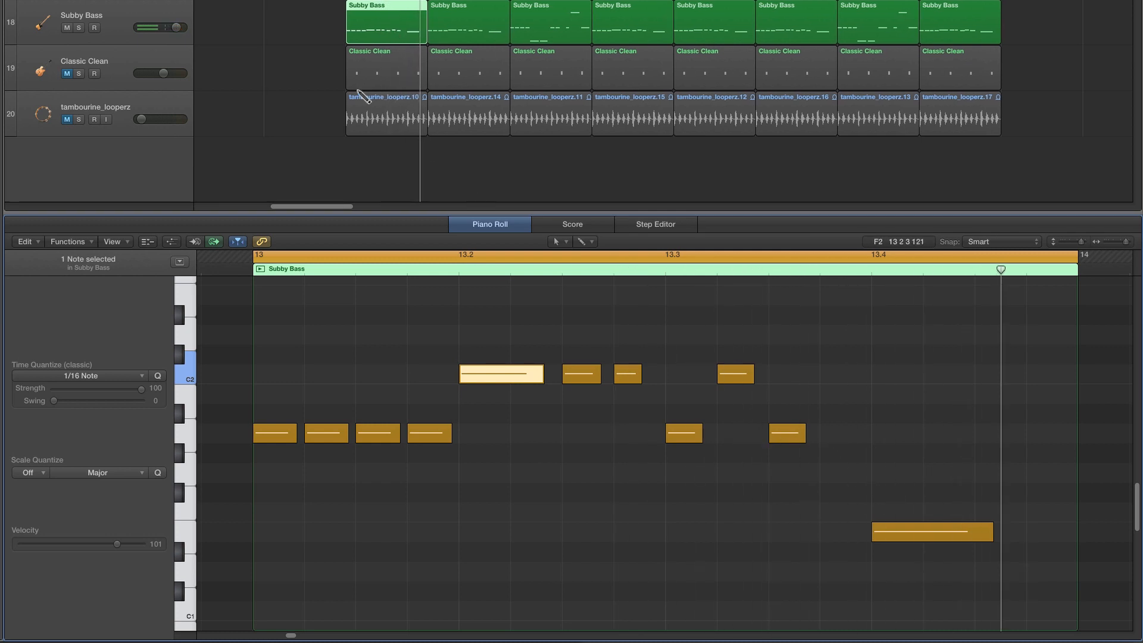
# Cycle bar 7, show its Unmixed+ region, and play the drum pattern with the snare roll at 7.2
pyautogui.hscroll(-10, 360, 95)
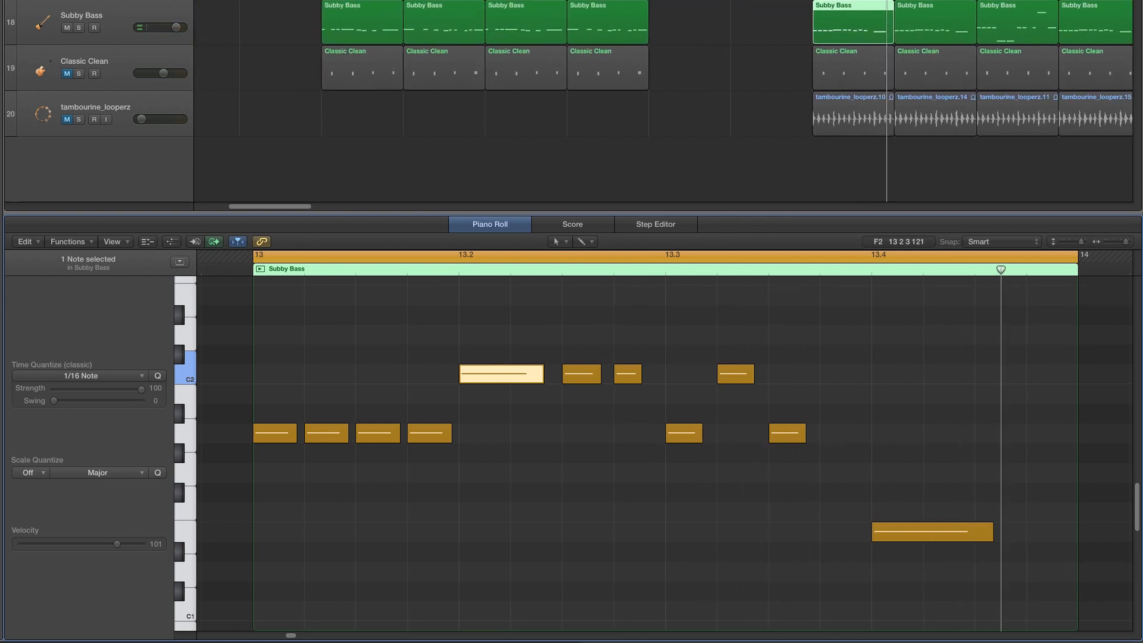
pyautogui.moveTo(322, 0); pyautogui.dragTo(342, 0)
pyautogui.click(362, 0)
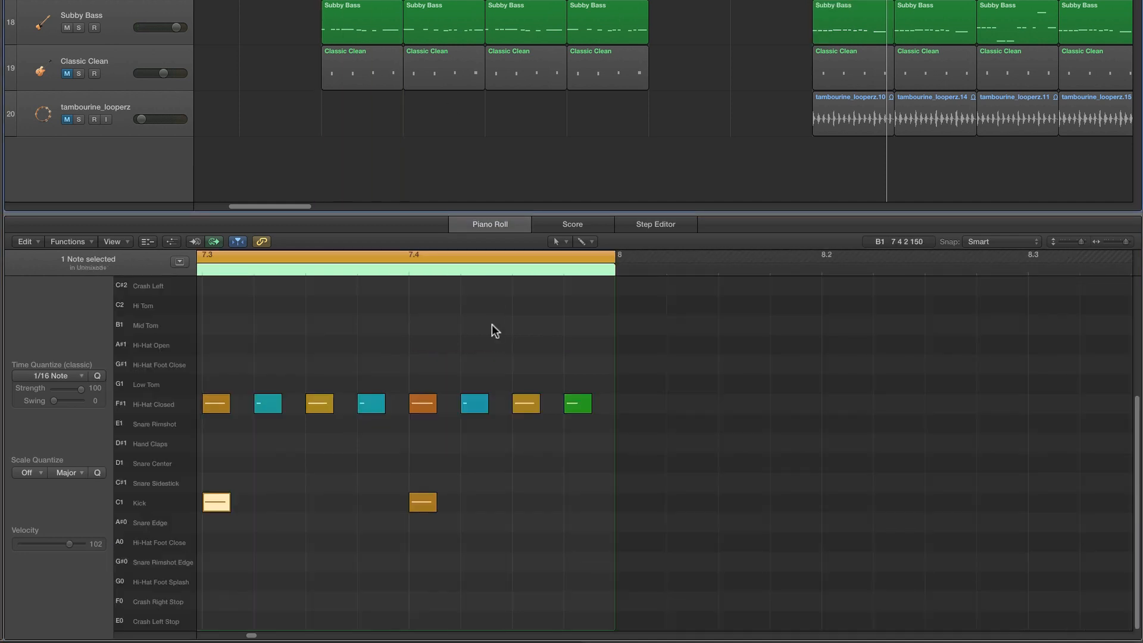
pyautogui.hscroll(-6, 493, 328)
pyautogui.hscroll(-5, 491, 471)
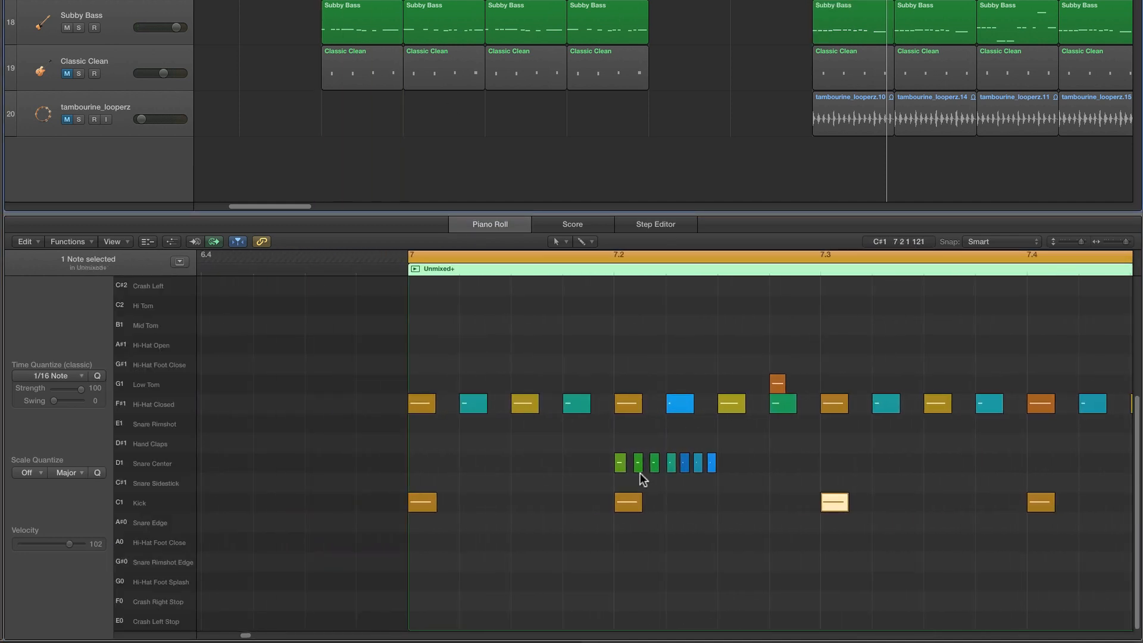
pyautogui.hscroll(5, 641, 477)
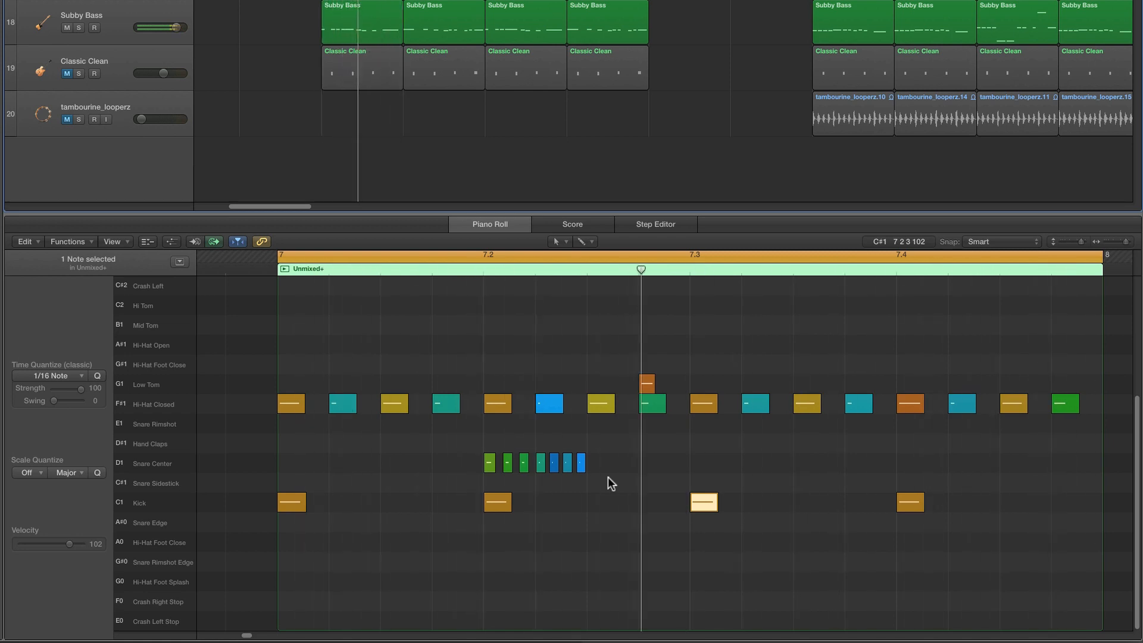
pyautogui.press('space')
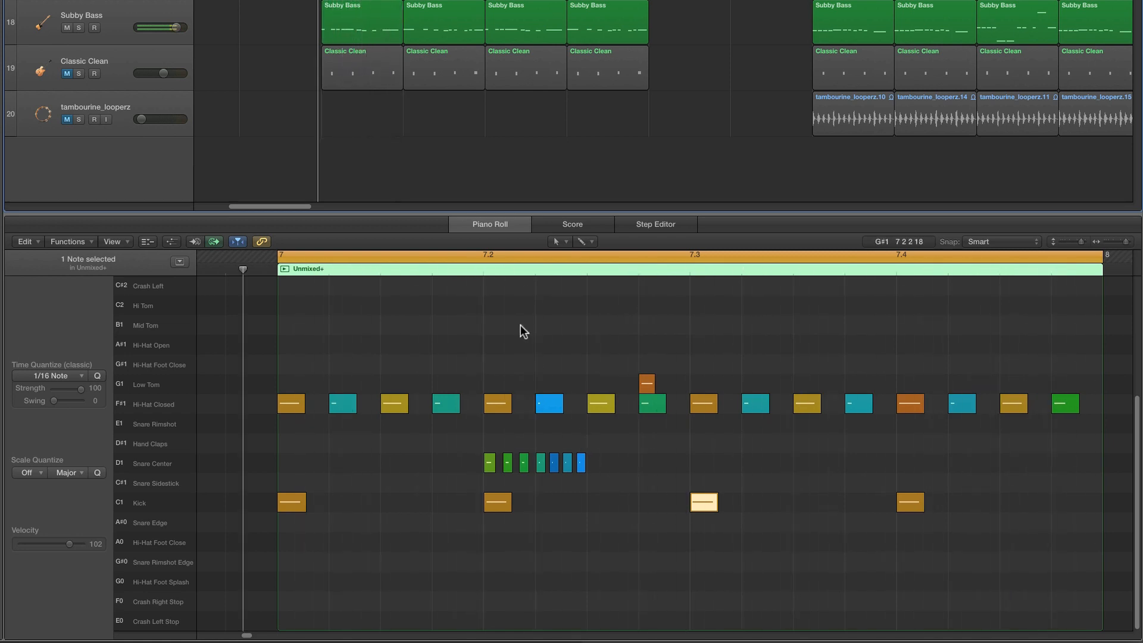
# Show the Subby Bass region at bar 7, audition its long note at 7.2, and play the bar
pyautogui.click(375, 35)
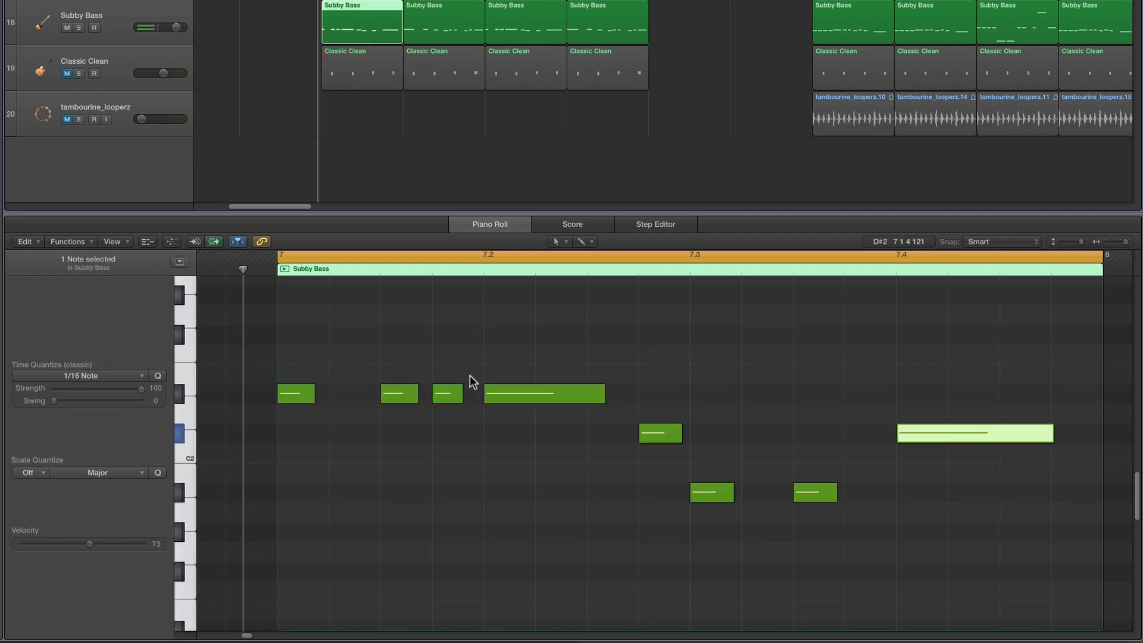
pyautogui.click(522, 395)
pyautogui.press('space')
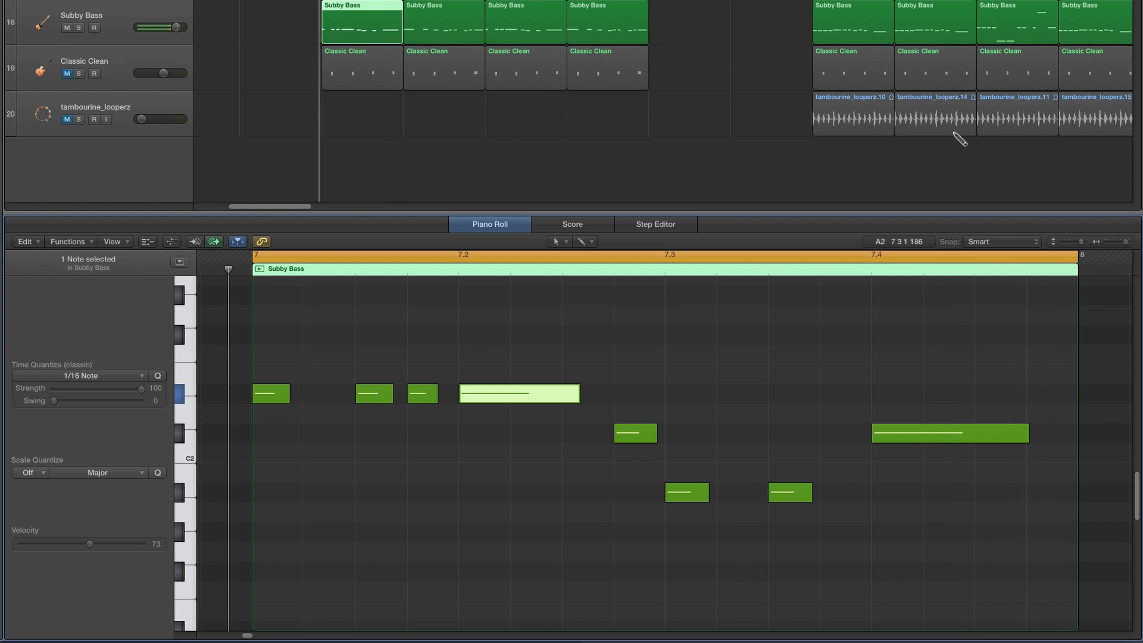
# Set the cycle back to bar 30, show its Unmixed+ region, and play the drum pattern
pyautogui.hscroll(10, 959, 139)
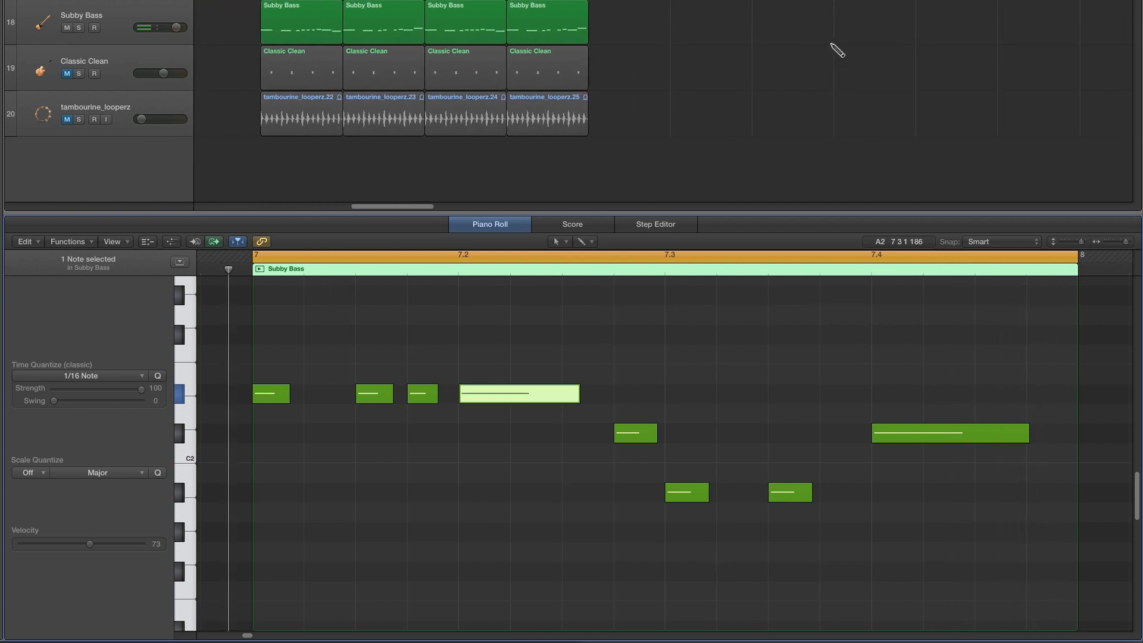
pyautogui.hscroll(2, 838, 50)
pyautogui.moveTo(809, 0); pyautogui.dragTo(871, 0)
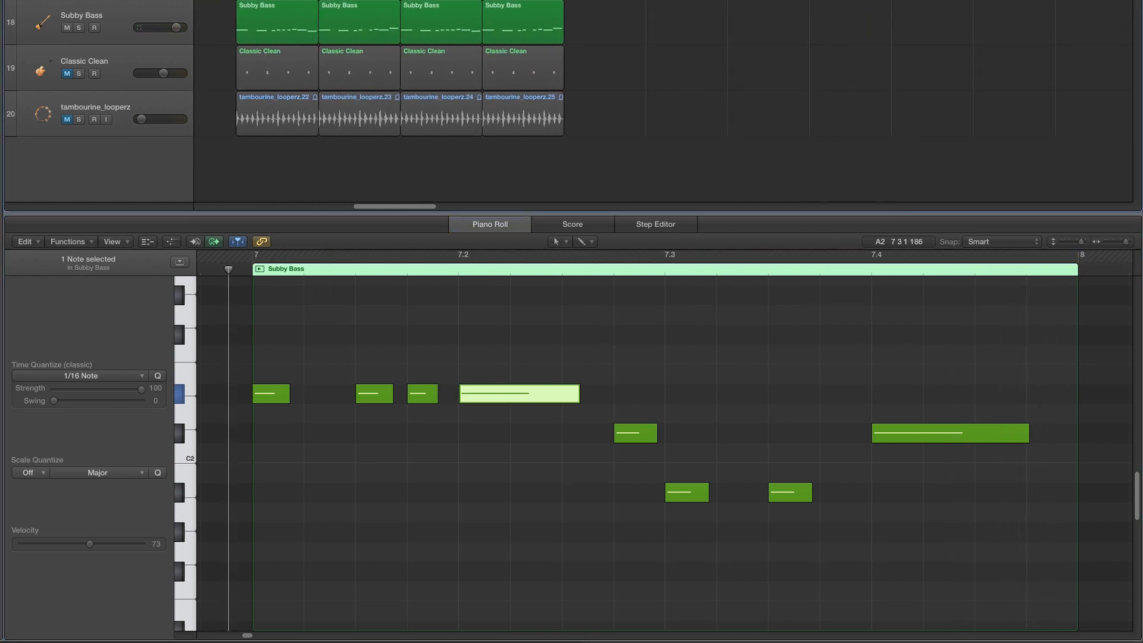
pyautogui.click(656, 1)
pyautogui.hscroll(-6, 656, 319)
pyautogui.scroll(-3, 656, 347)
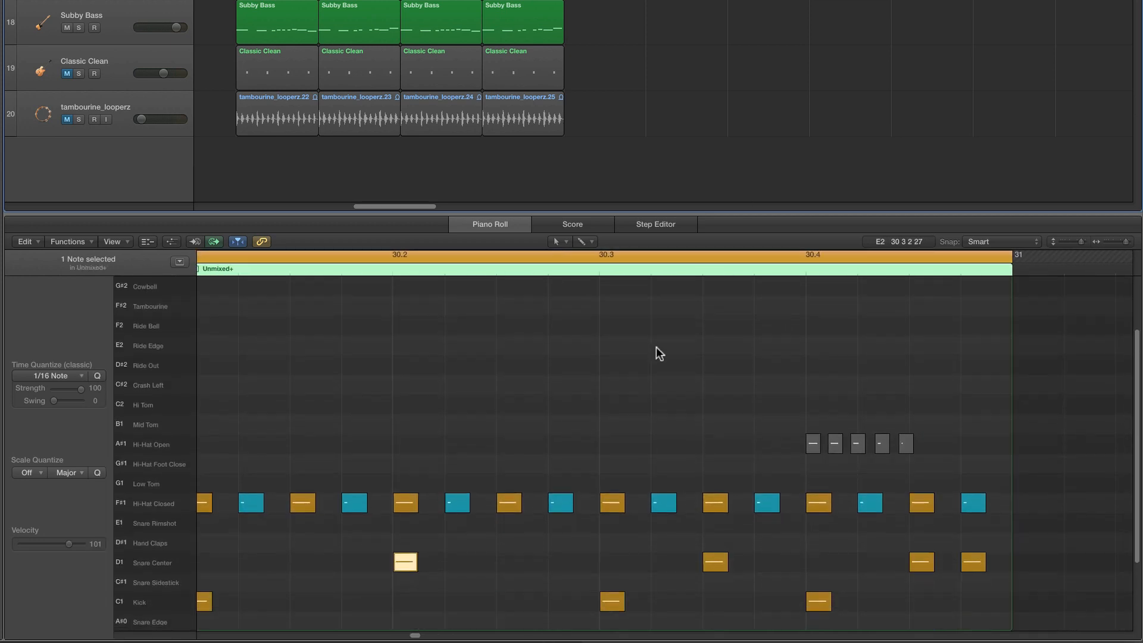
pyautogui.scroll(-3, 656, 353)
pyautogui.hscroll(-4, 593, 373)
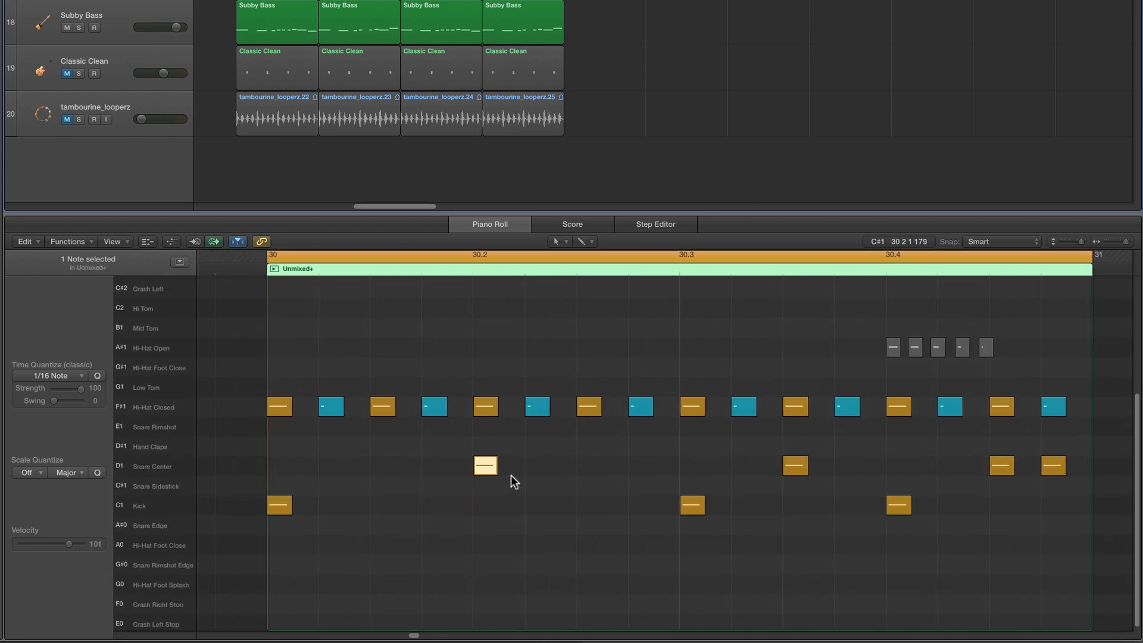
pyautogui.press('space')
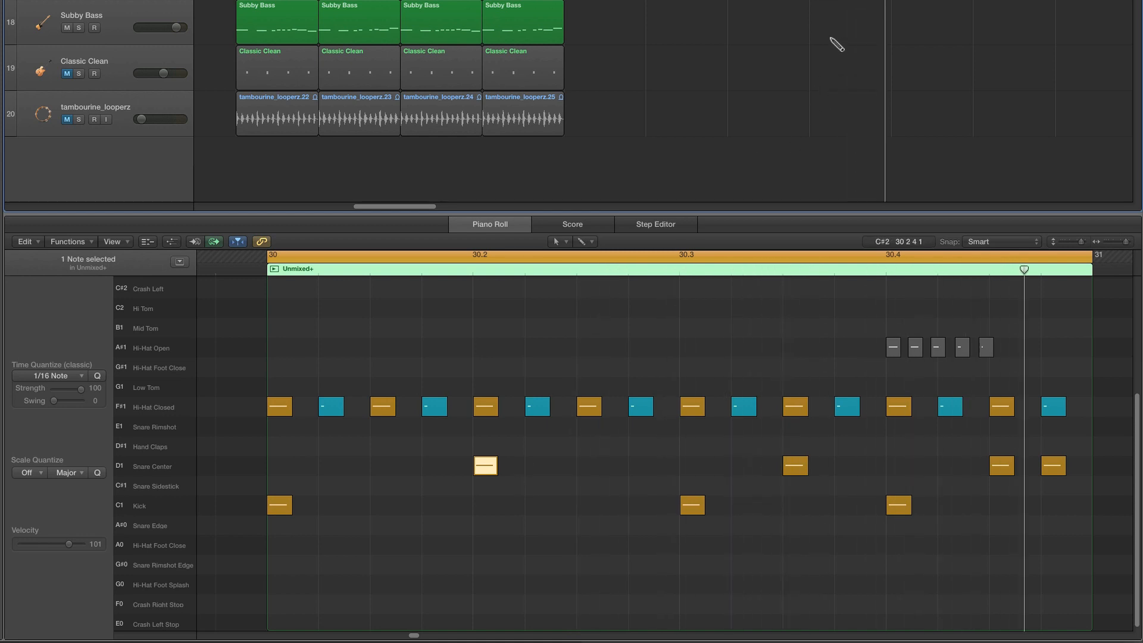
# Create an empty one-bar Subby Bass region at bar 30, move it to the Classic Clean track, and unmute that track
pyautogui.click(832, 28)
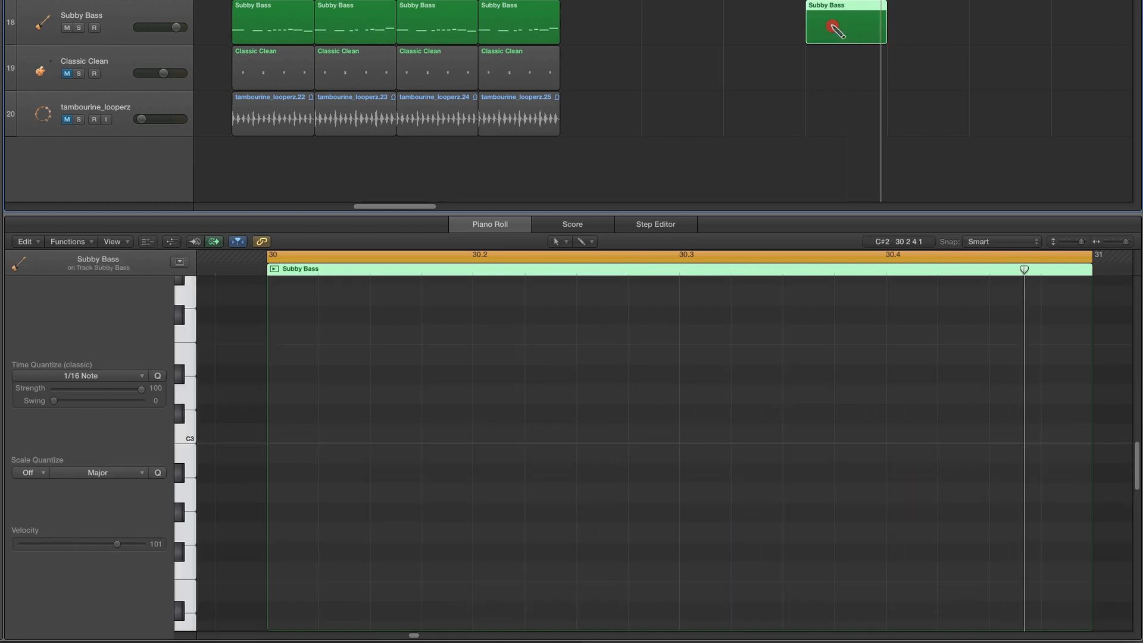
pyautogui.moveTo(845, 13); pyautogui.dragTo(842, 51)
pyautogui.click(67, 73)
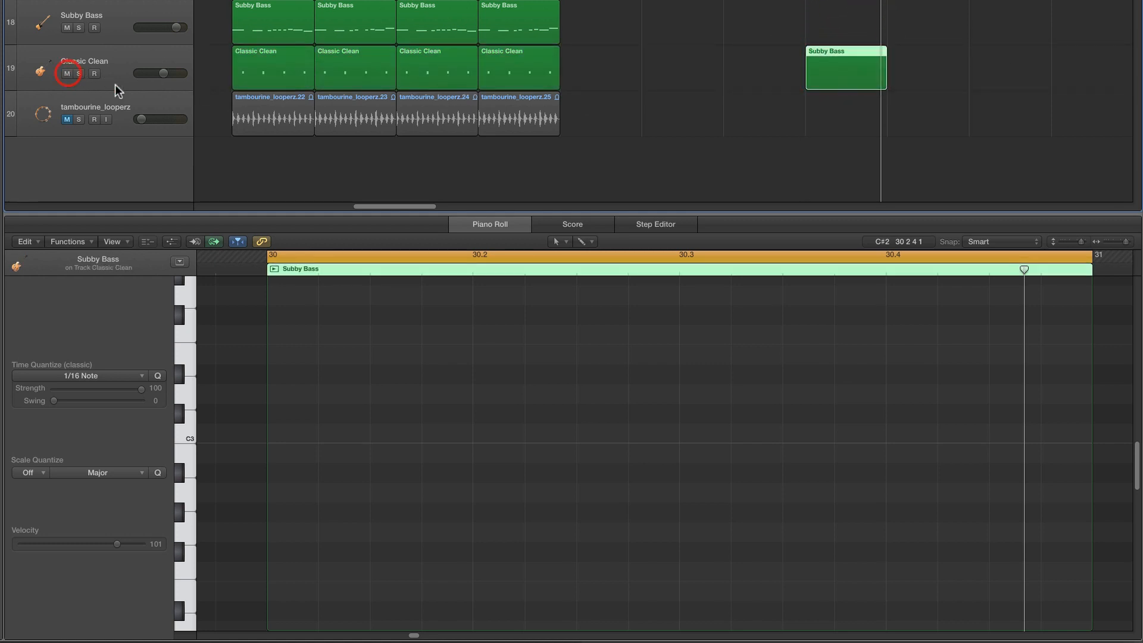
pyautogui.hscroll(5, 784, 93)
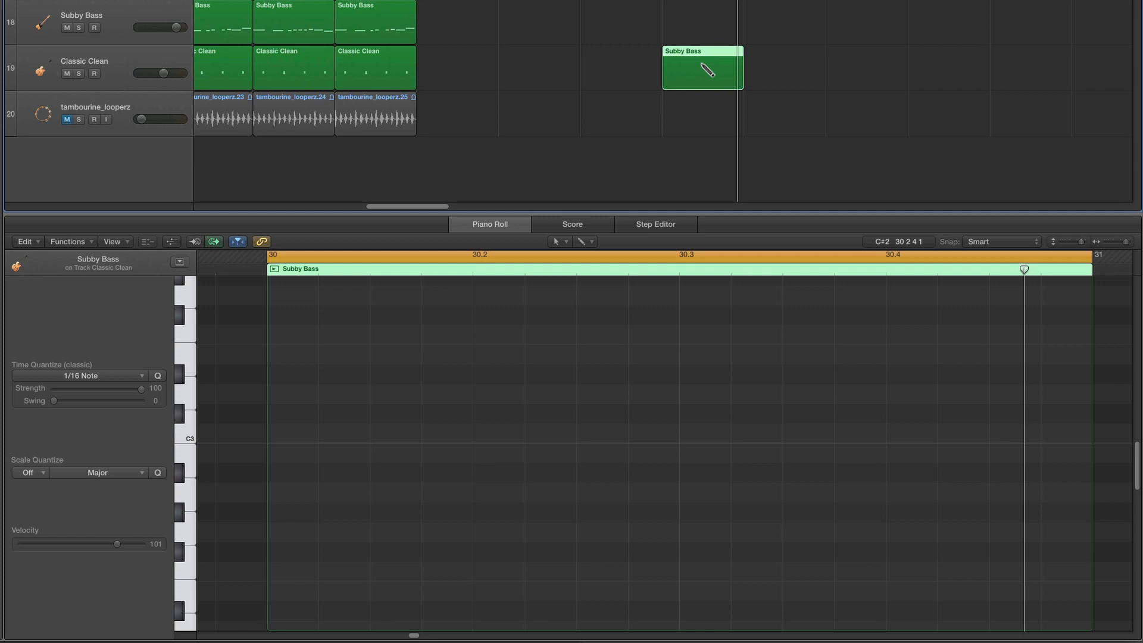
pyautogui.click(687, 50)
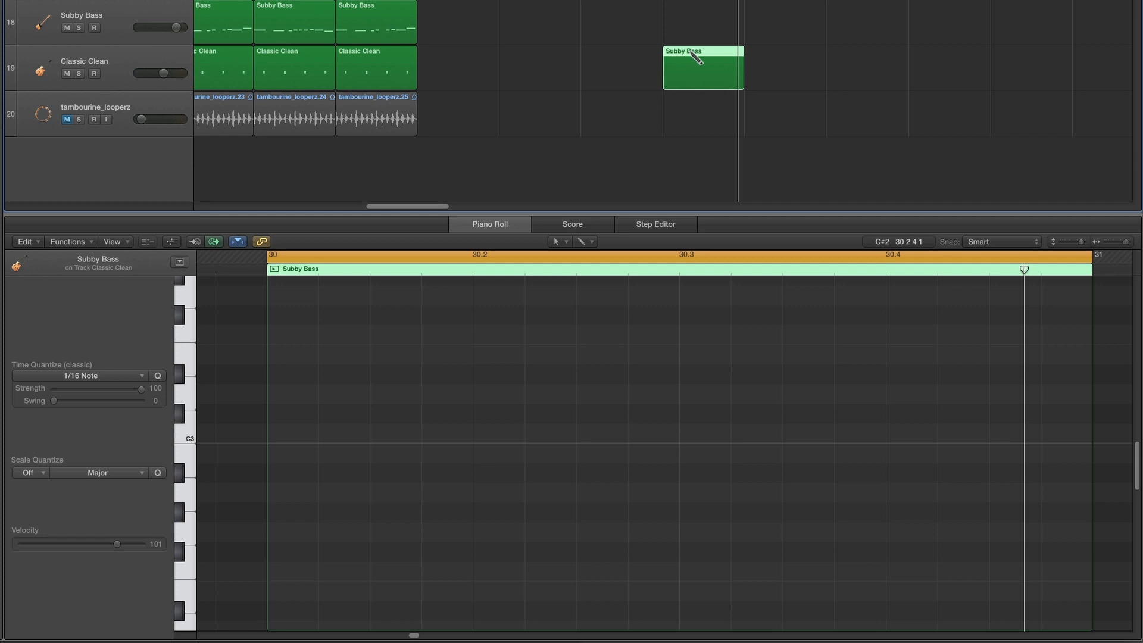
pyautogui.hscroll(-1, 693, 52)
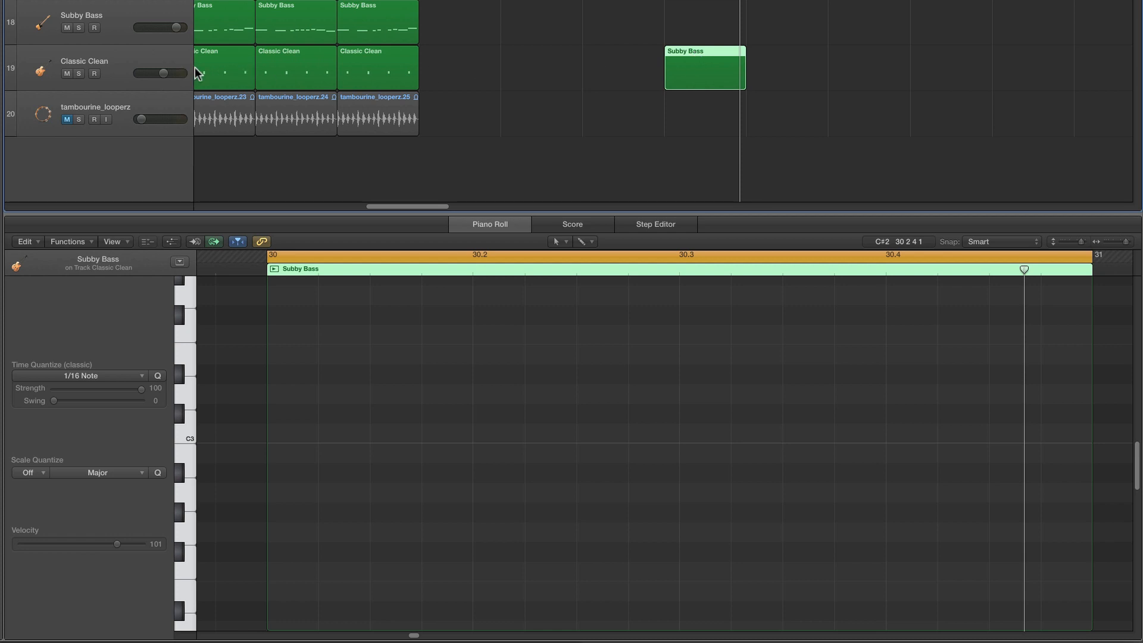
pyautogui.moveTo(722, 55)
pyautogui.mouseDown()
pyautogui.moveTo(720, 20)
pyautogui.moveTo(715, 52)
pyautogui.mouseUp()
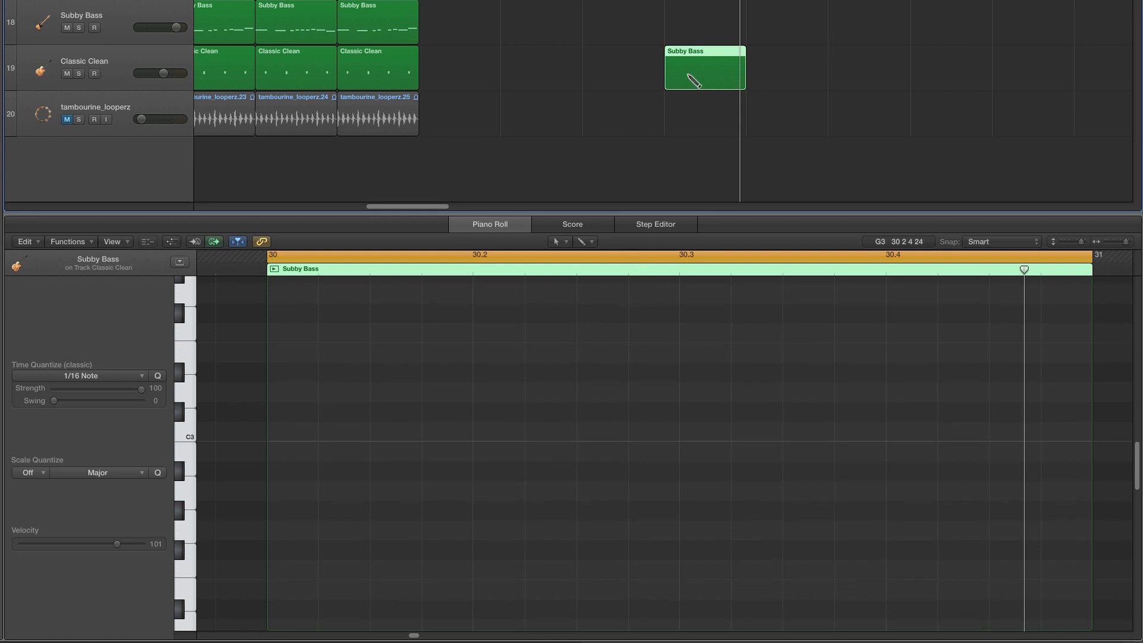
# Draw four short C2 notes on consecutive sixteenths from 30.1 in the Classic Clean track's bar 30 region with the Pencil tool
pyautogui.moveTo(706, 47)
pyautogui.mouseDown()
pyautogui.moveTo(708, 14)
pyautogui.moveTo(697, 56)
pyautogui.mouseUp()
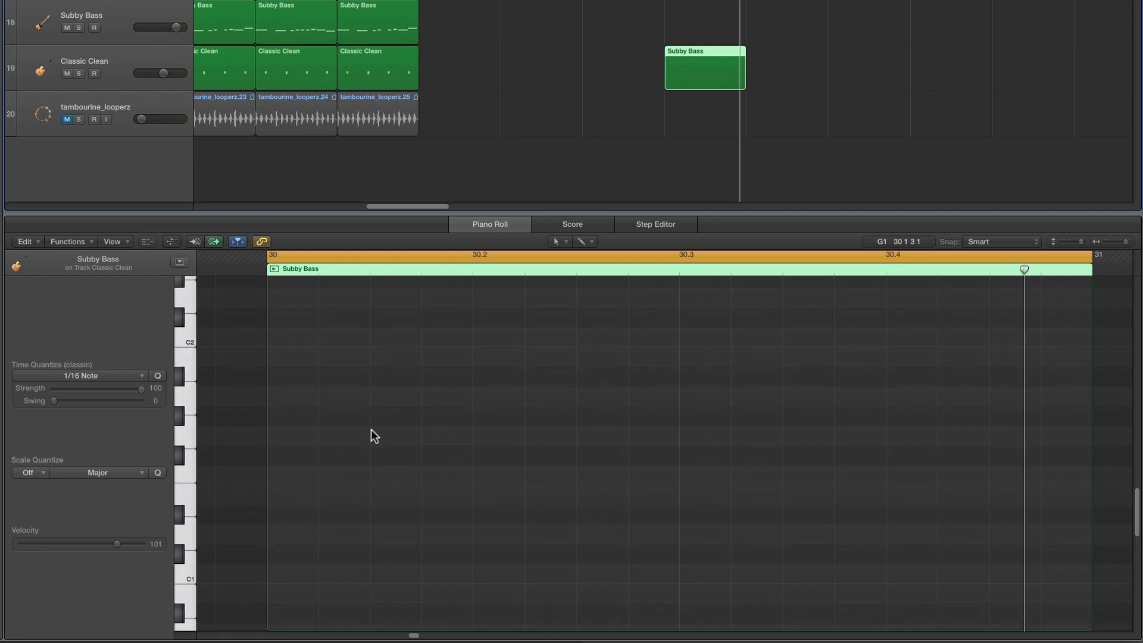
pyautogui.scroll(4, 270, 345)
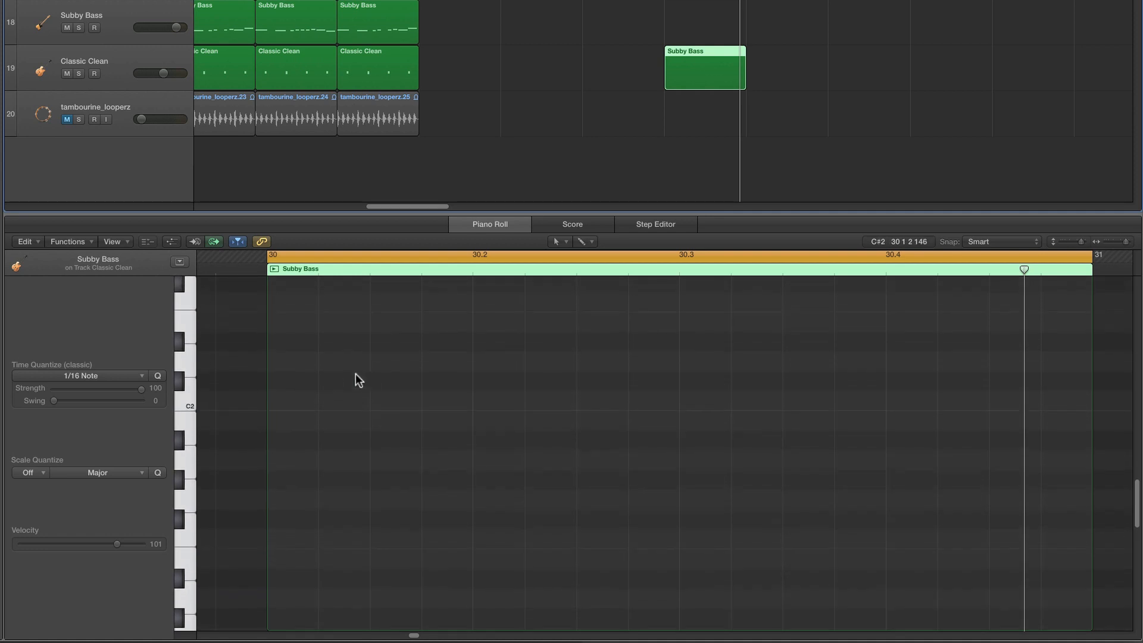
pyautogui.click(555, 241)
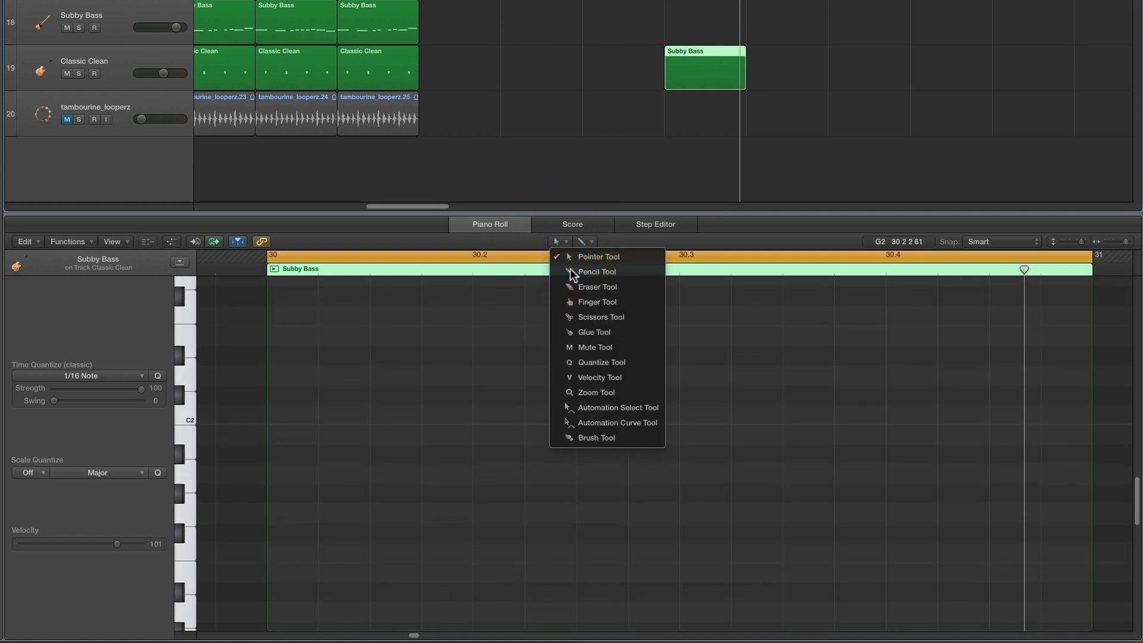
pyautogui.click(572, 273)
pyautogui.click(301, 417)
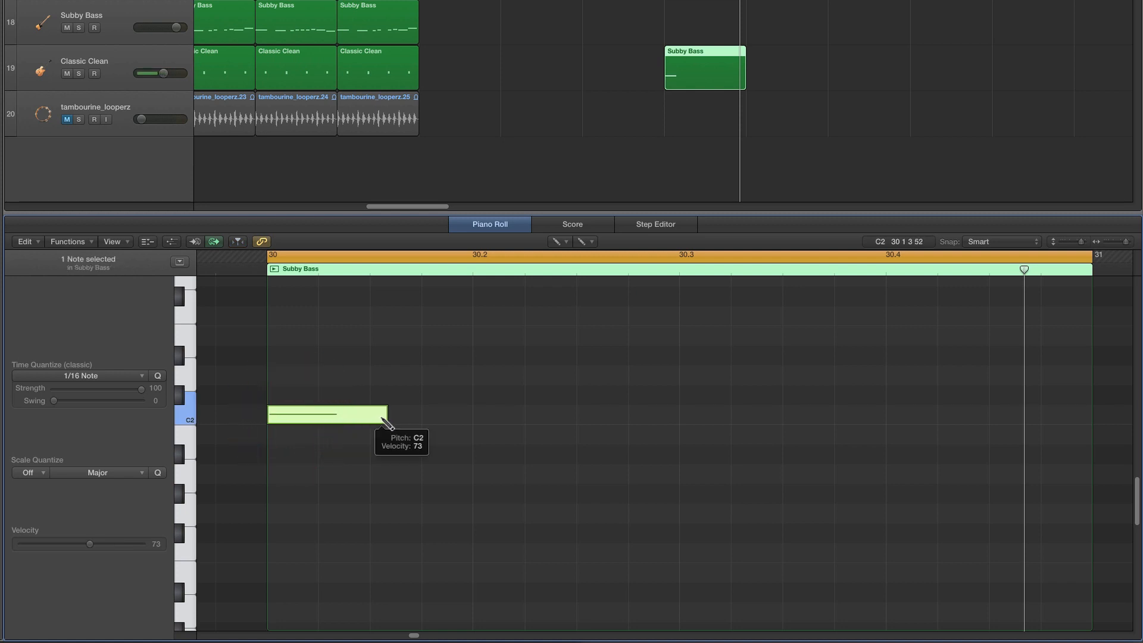
pyautogui.moveTo(387, 420)
pyautogui.mouseDown()
pyautogui.moveTo(311, 416)
pyautogui.moveTo(398, 422)
pyautogui.mouseUp()
pyautogui.click(390, 415)
pyautogui.click(439, 415)
# Add a long A#1 note at 30.2 spanning almost three sixteenths, and play the phrase
pyautogui.click(494, 376)
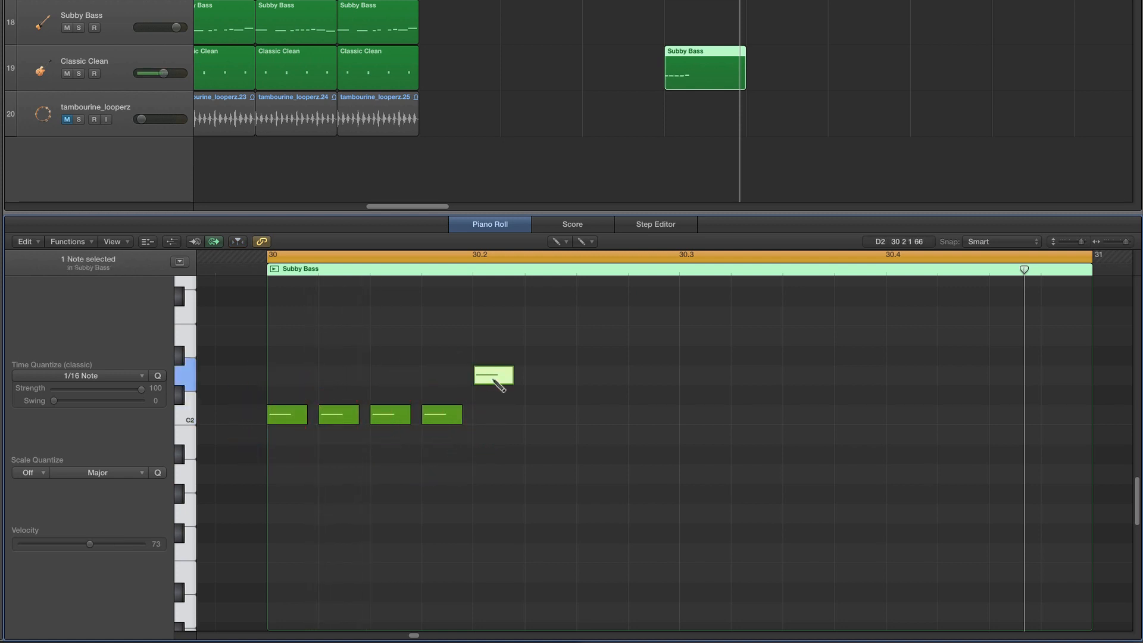
pyautogui.moveTo(494, 378); pyautogui.dragTo(615, 459)
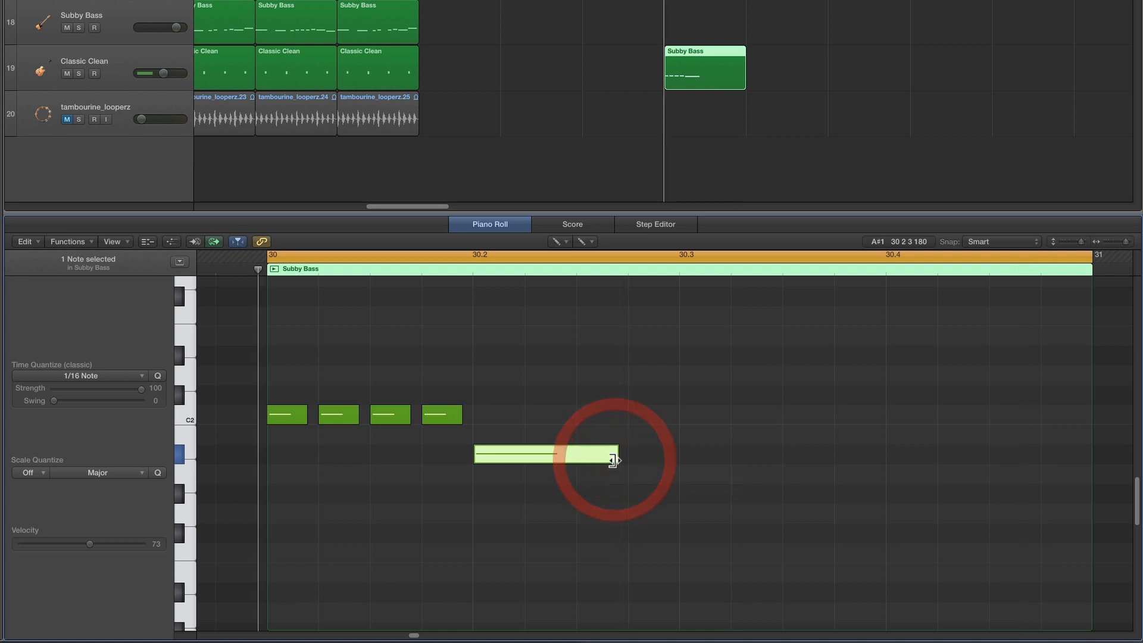
pyautogui.press('space')
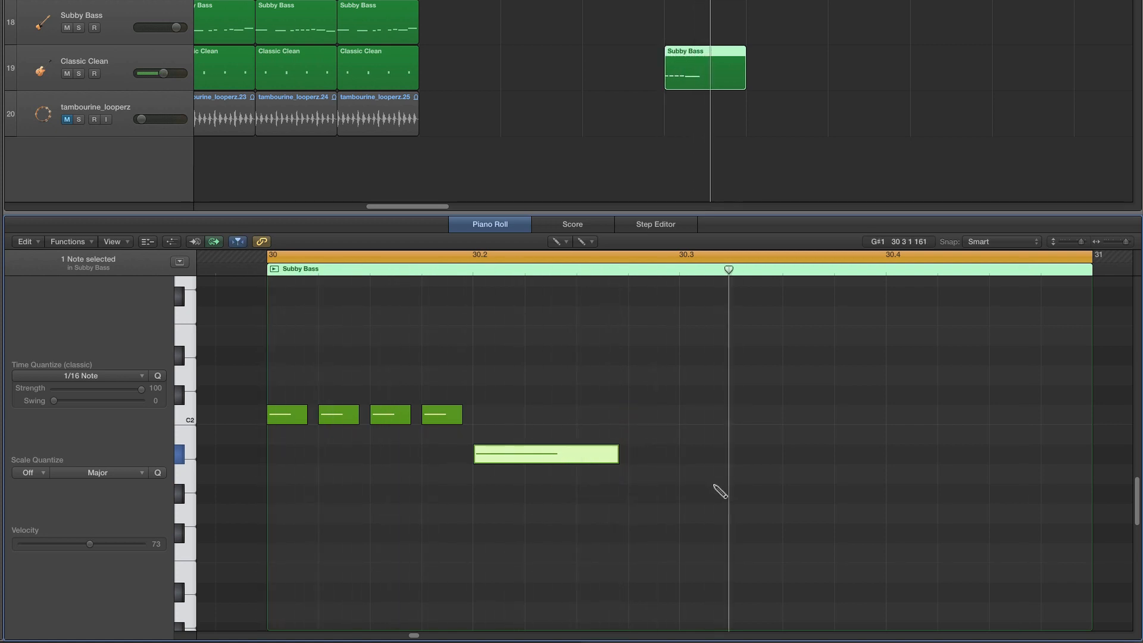
pyautogui.press('space')
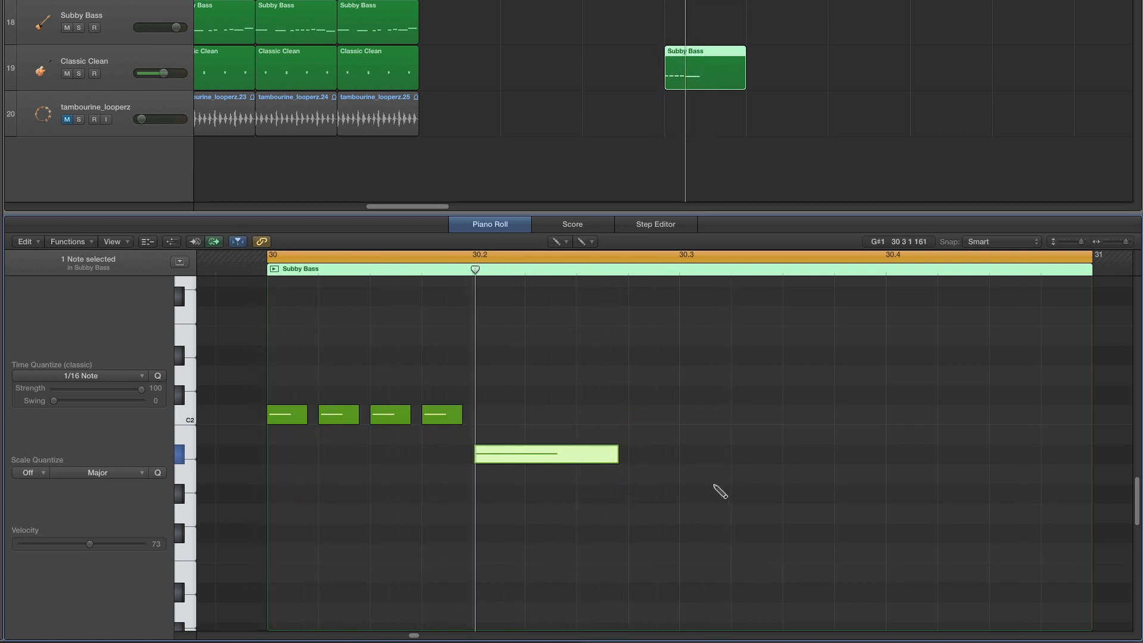
pyautogui.press('space')
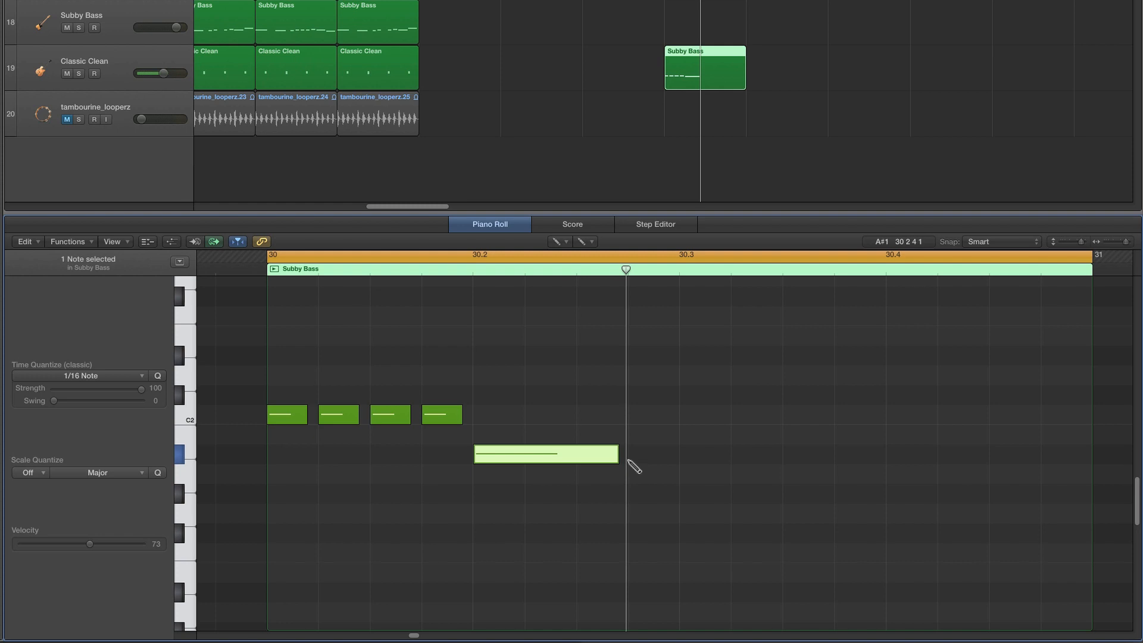
# Add two short C2 notes on the first two sixteenths of 30.3, and play the phrase
pyautogui.click(685, 416)
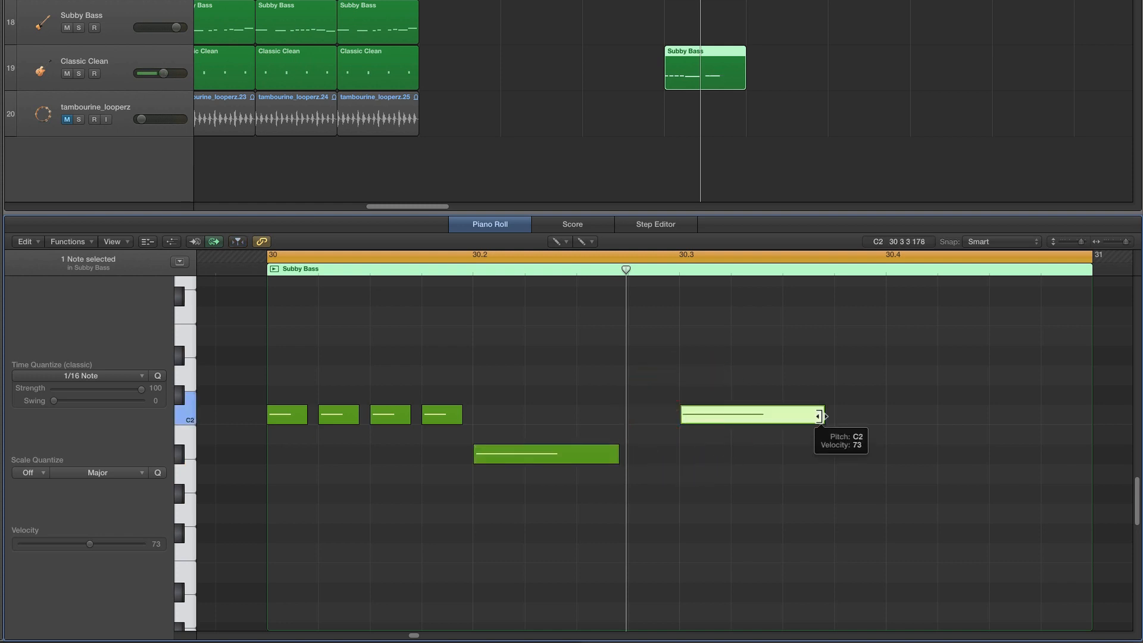
pyautogui.moveTo(820, 415); pyautogui.dragTo(720, 415)
pyautogui.click(736, 414)
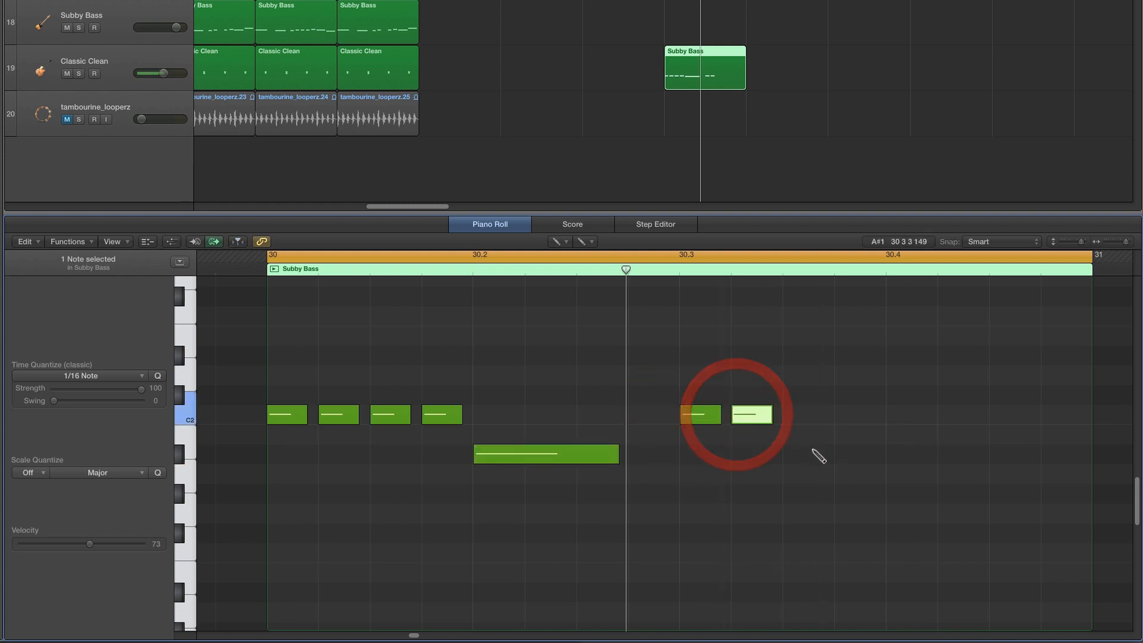
pyautogui.press('space')
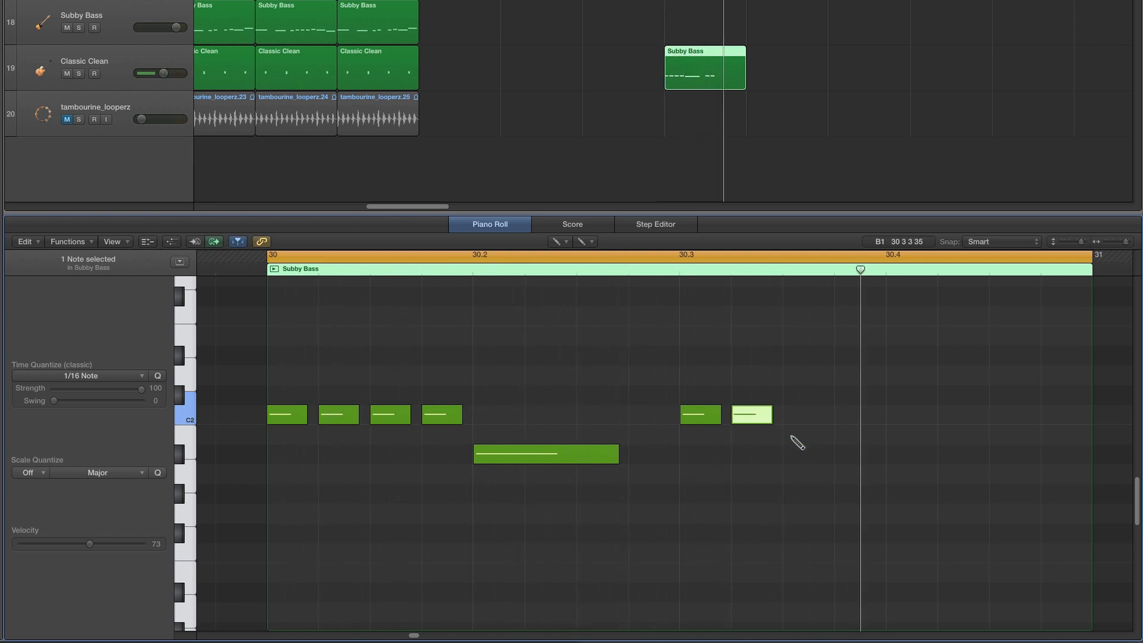
# Finish the line with eighth-style notes A#1 at 30.3.3, G1 at 30.4 and A#1 at 30.4.3, and play the bar
pyautogui.click(799, 452)
pyautogui.moveTo(820, 456); pyautogui.dragTo(855, 456)
pyautogui.click(903, 459)
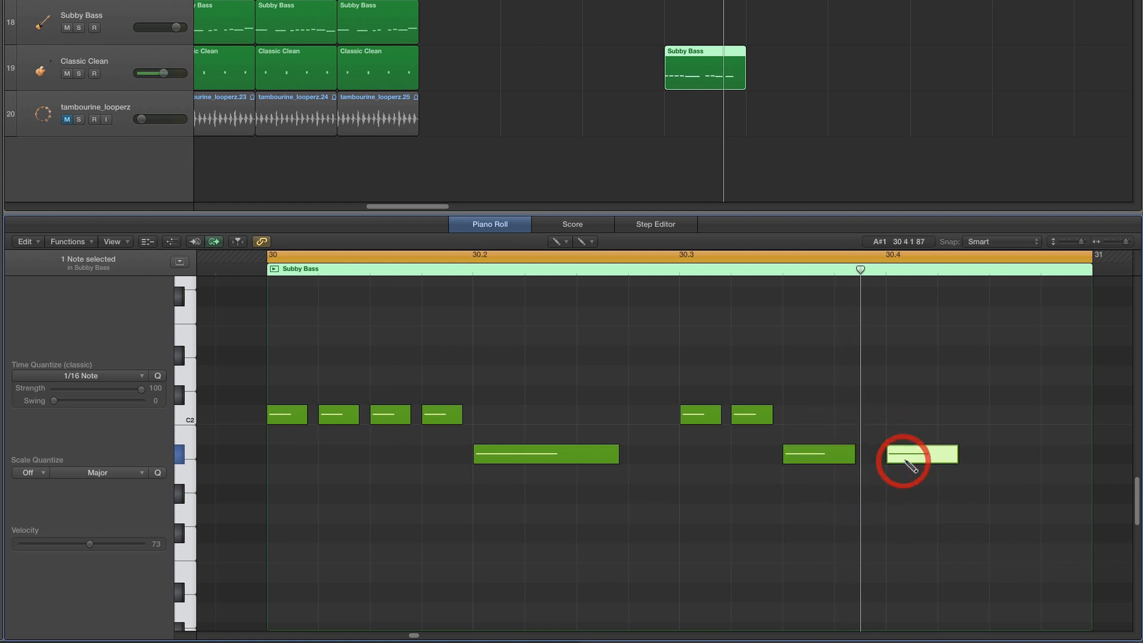
pyautogui.moveTo(904, 493); pyautogui.dragTo(905, 515)
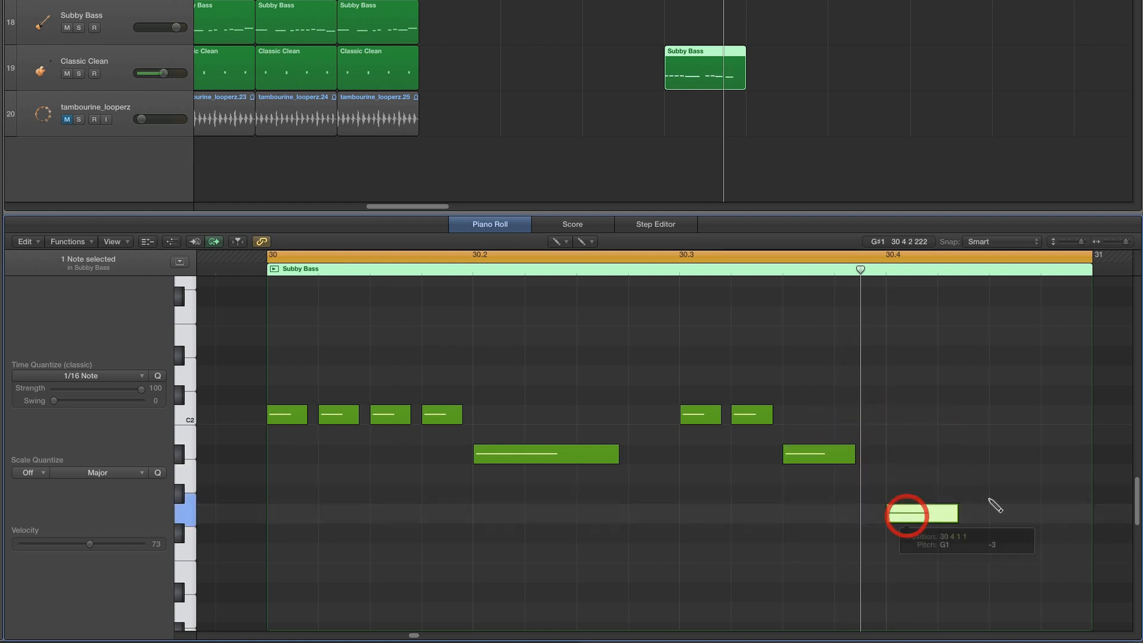
pyautogui.click(994, 456)
pyautogui.press('space')
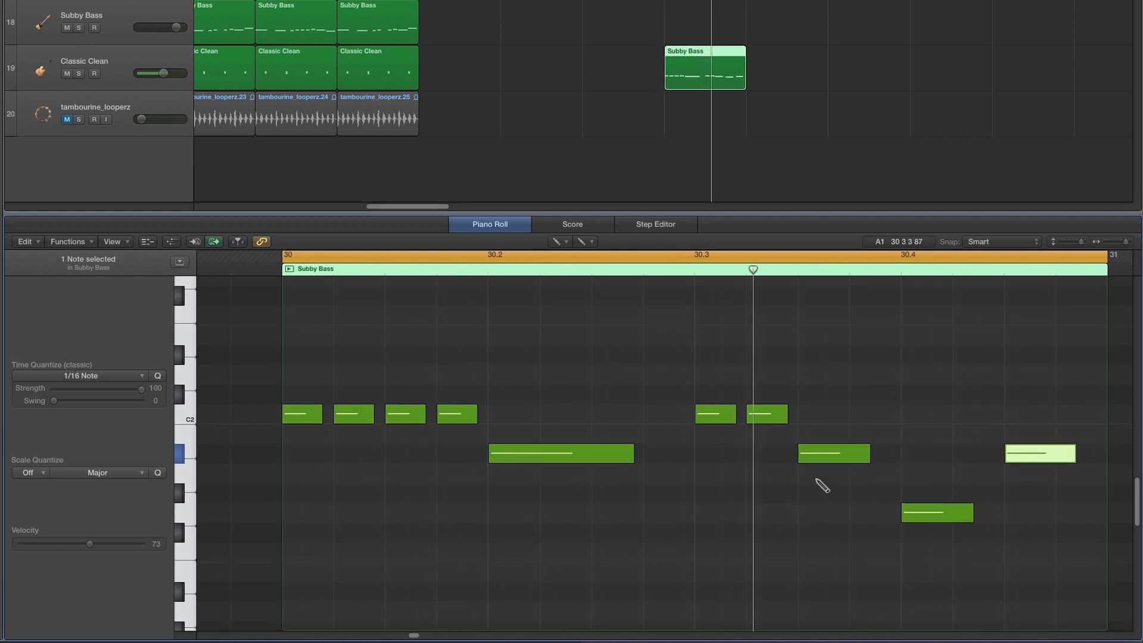
# Shorten the long A#1 note at 30.2 slightly, move the region to the Subby Bass track, and play the bar
pyautogui.moveTo(632, 457); pyautogui.dragTo(625, 456)
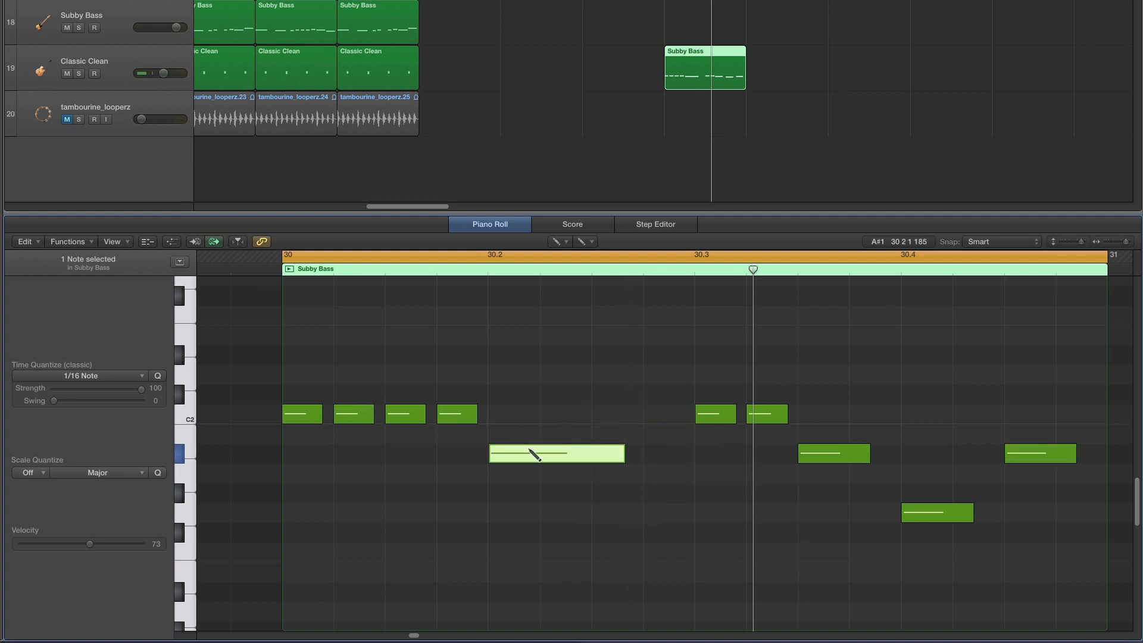
pyautogui.moveTo(698, 57); pyautogui.dragTo(693, 10)
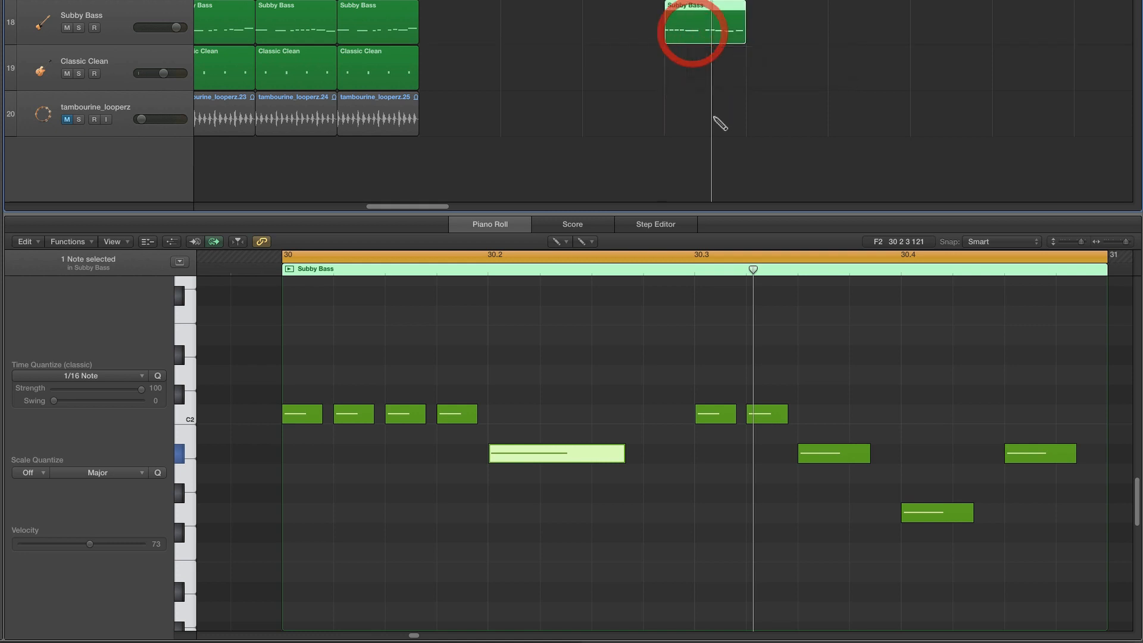
pyautogui.press('space')
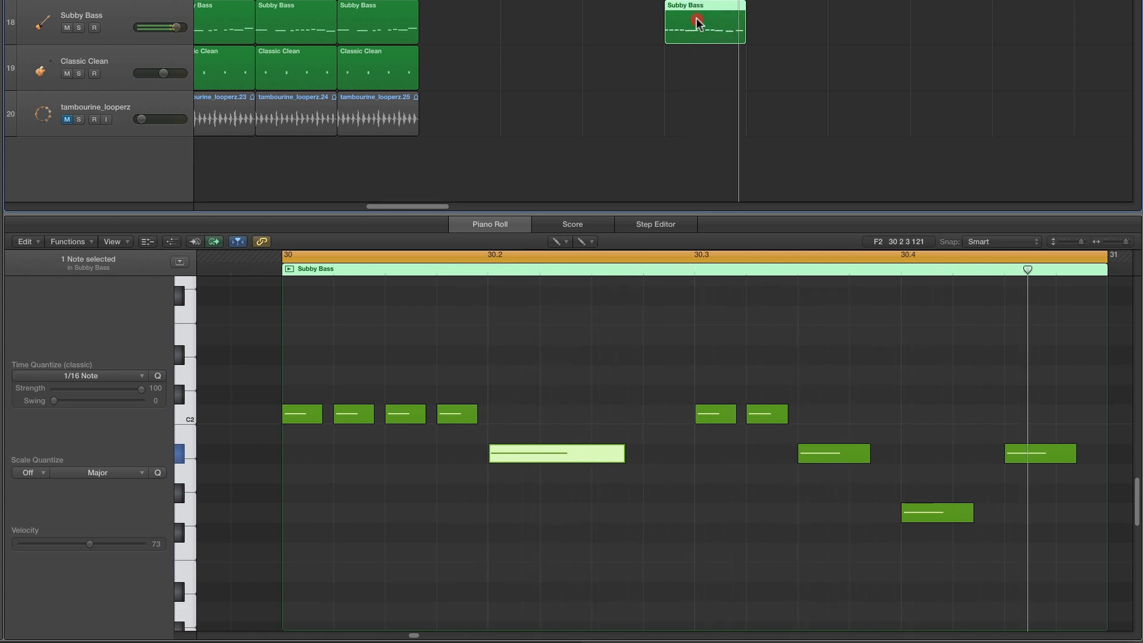
# Move the region back to the Classic Clean track, add a short A#1 note at 30.2.4, and play the bar
pyautogui.moveTo(698, 22); pyautogui.dragTo(695, 53)
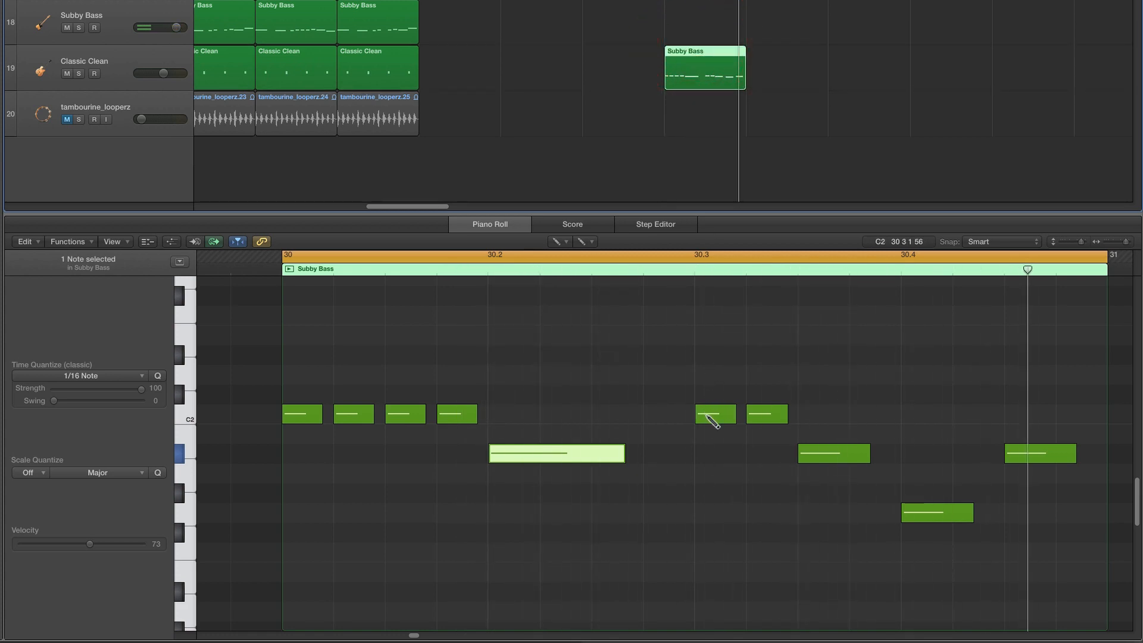
pyautogui.moveTo(714, 421); pyautogui.dragTo(674, 453)
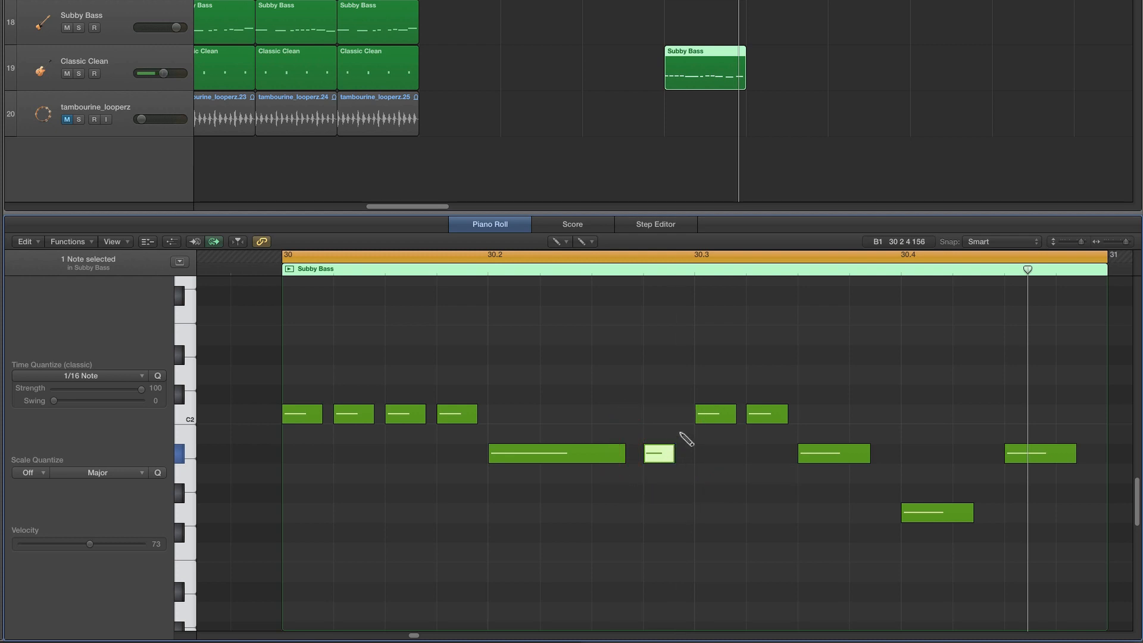
pyautogui.press('space')
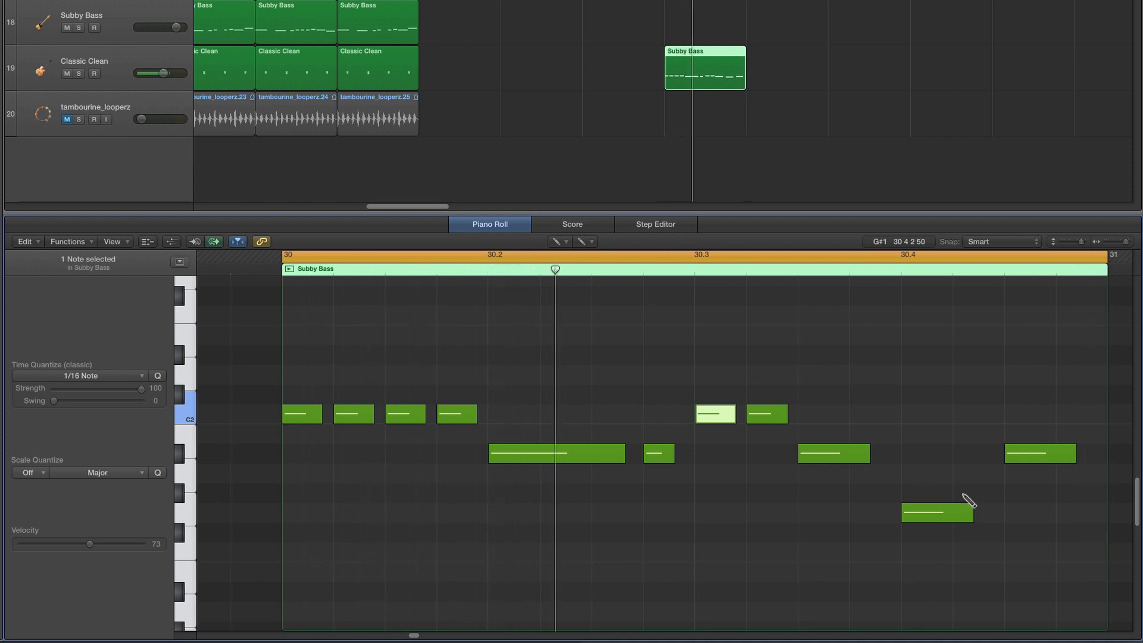
# Return the bar 30 region to the Subby Bass track, play it, and audition the long A#1 note at 30.2
pyautogui.moveTo(917, 519)
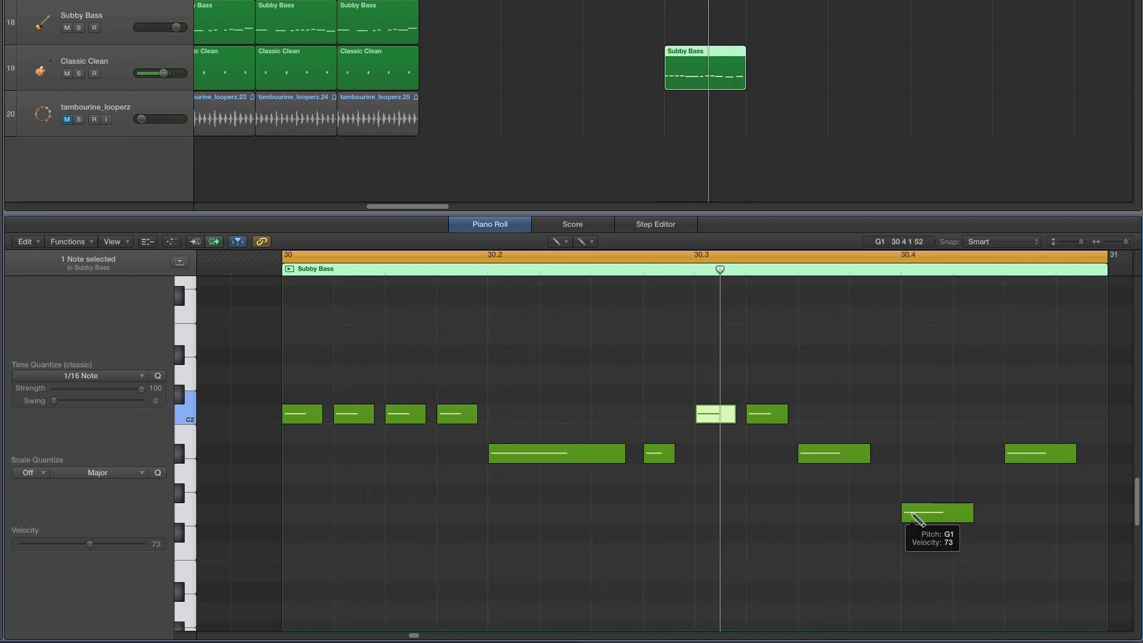
pyautogui.moveTo(708, 51); pyautogui.dragTo(709, 6)
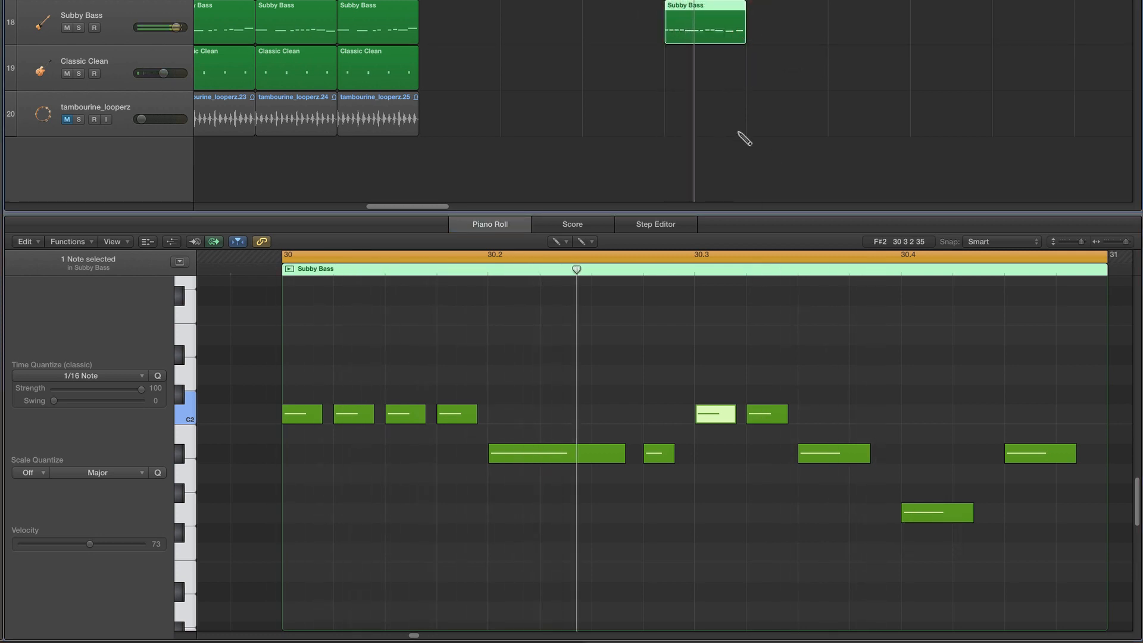
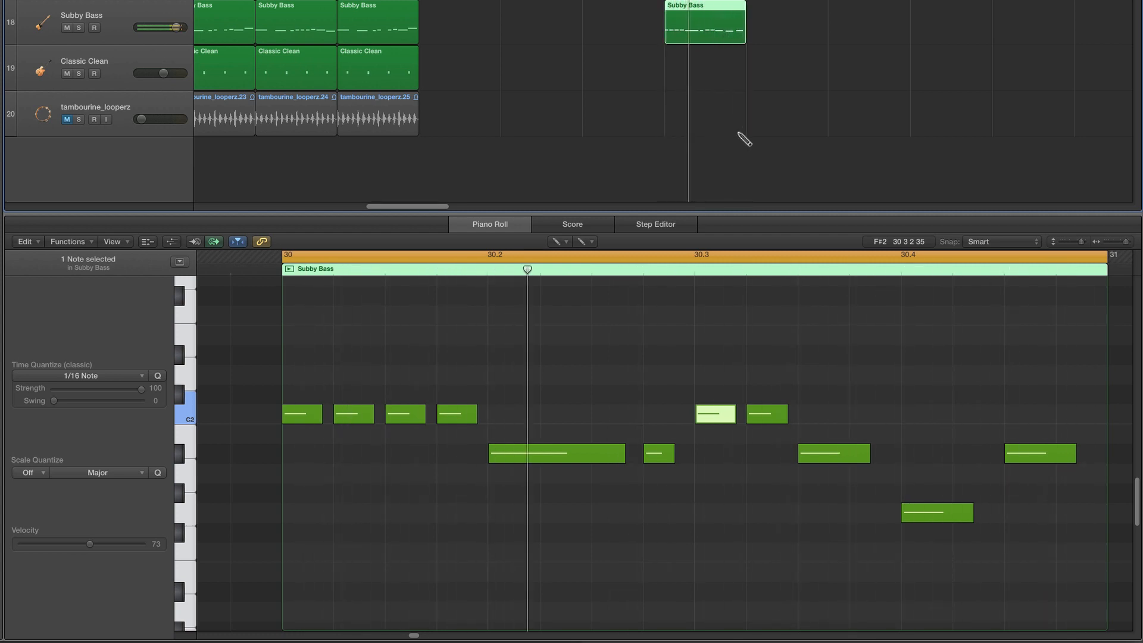
pyautogui.click(546, 460)
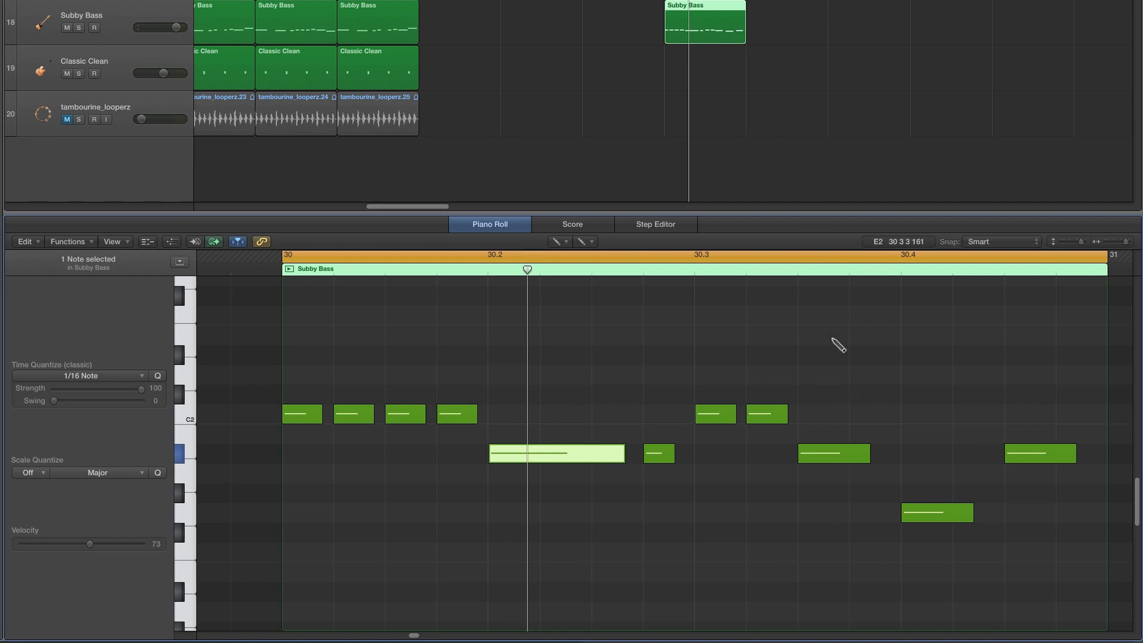
# In the Unmixed+ region at bar 30, add a Snare Center hit at 30.3.4, delete the one at 30.4.4, and play the bar
pyautogui.click(719, 0)
pyautogui.scroll(-3, 854, 507)
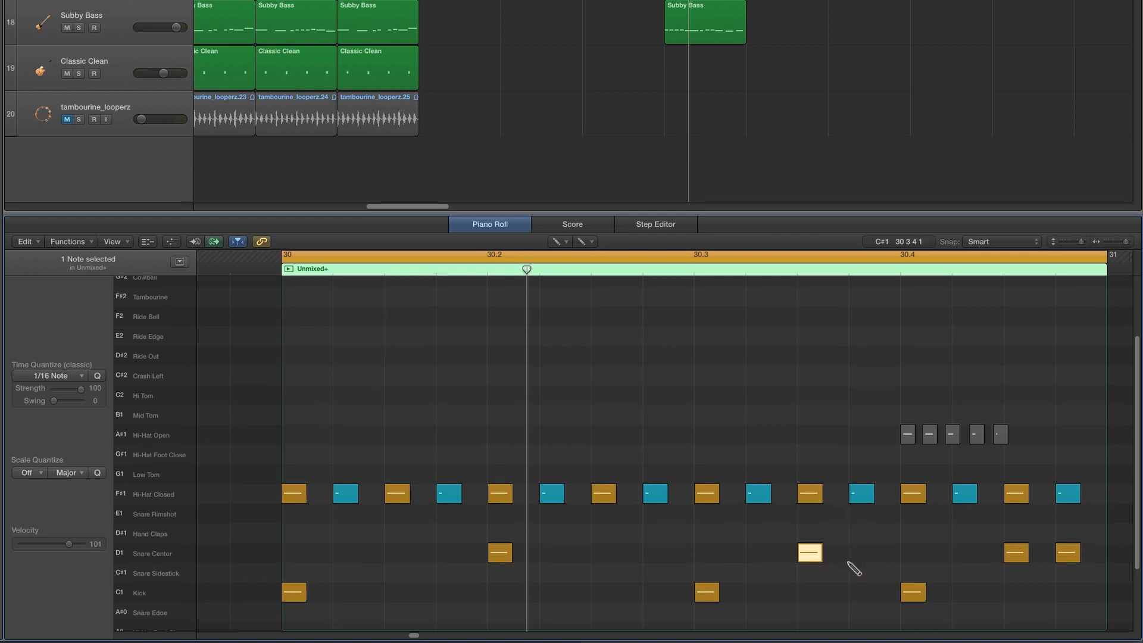
pyautogui.scroll(-2, 881, 572)
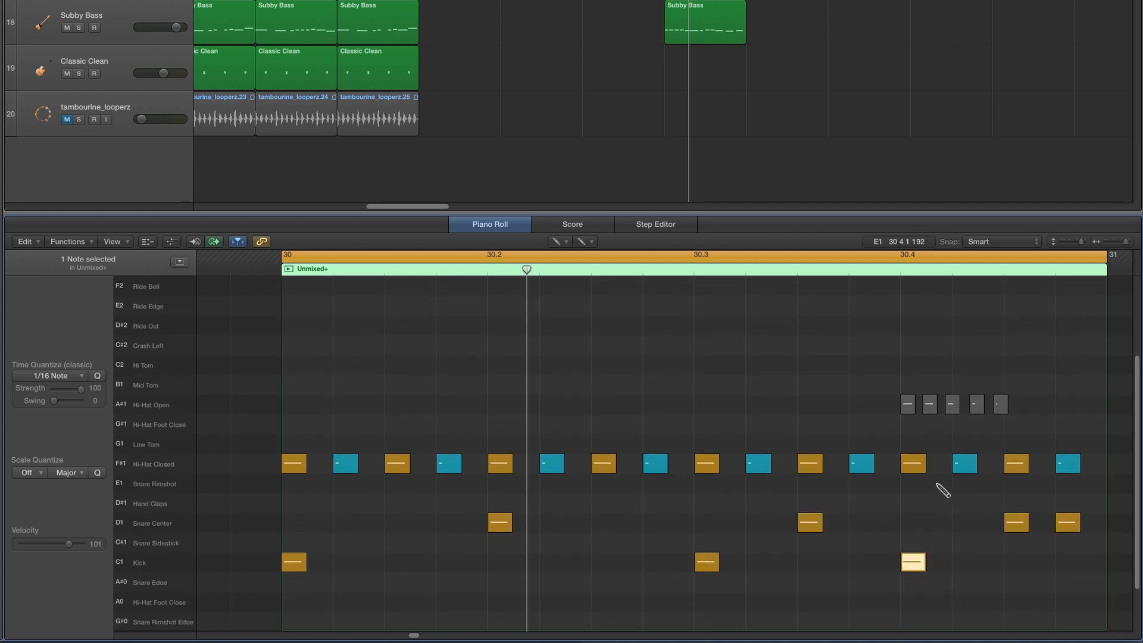
pyautogui.scroll(-2, 943, 490)
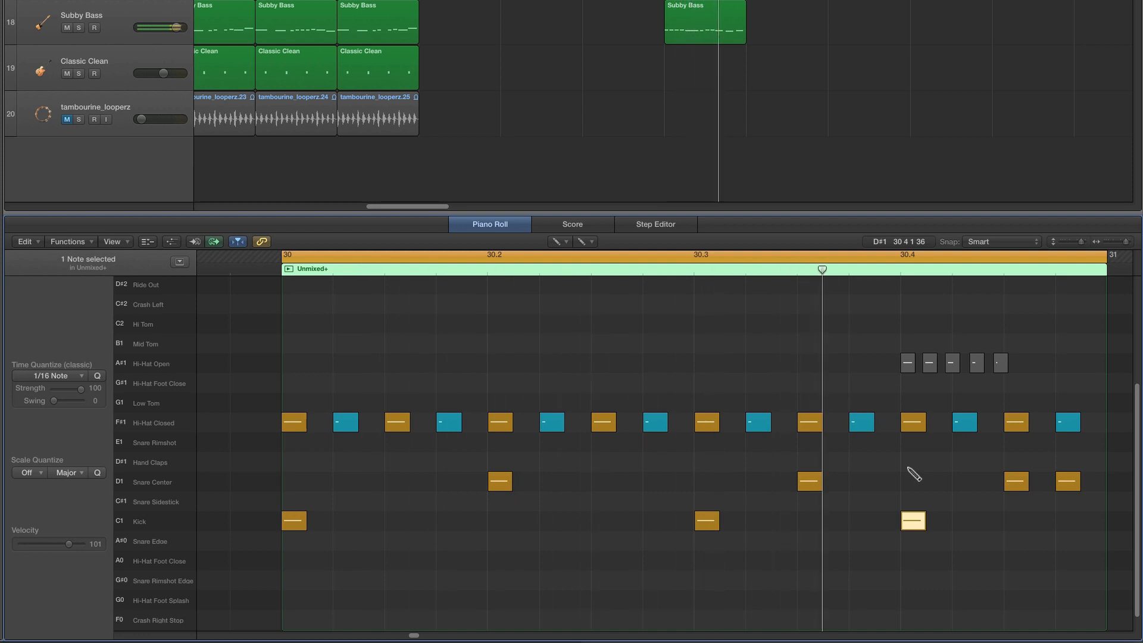
pyautogui.click(853, 483)
pyautogui.click(1069, 482)
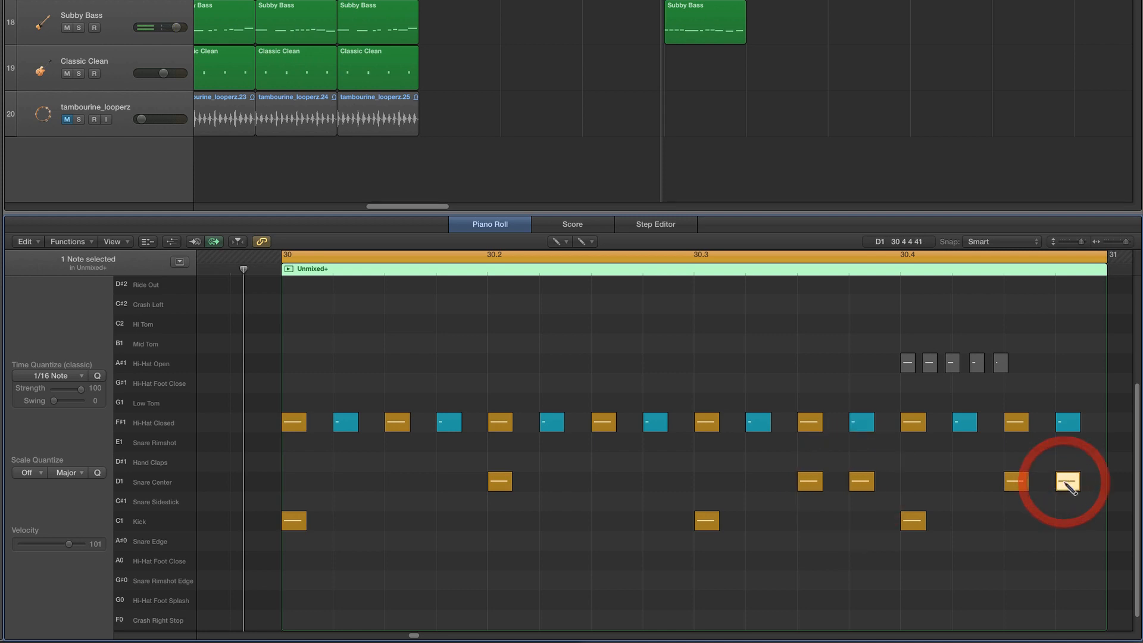
pyautogui.press('Delete')
pyautogui.press('space')
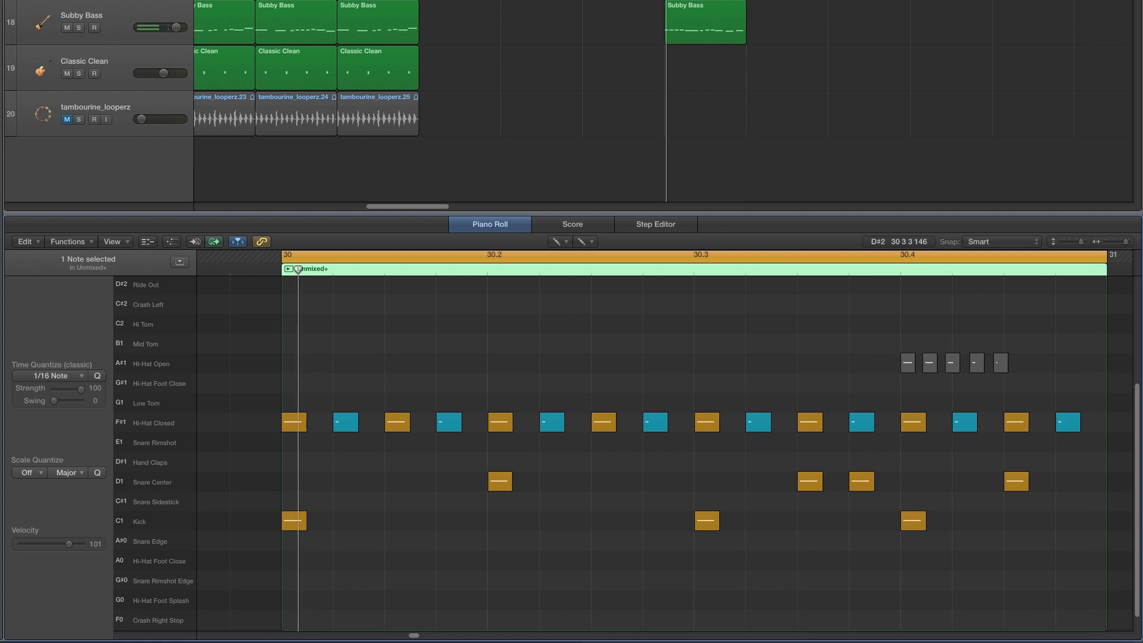
# Show the Subby Bass region at bar 30, audition its A#1 note at 30.3.3, and play the bar
pyautogui.click(721, 25)
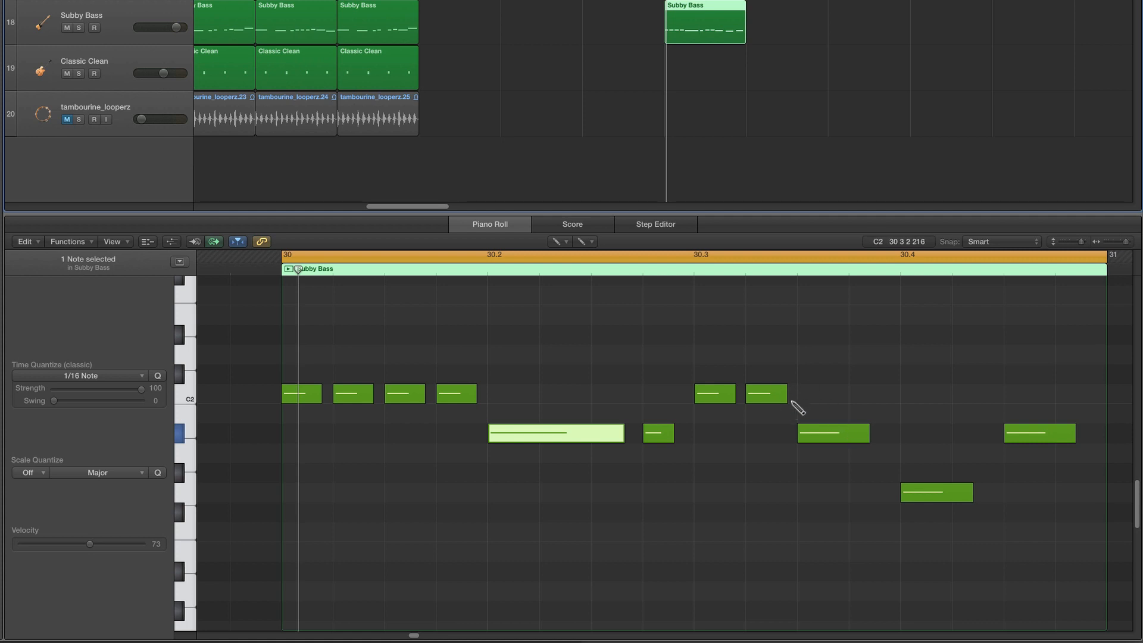
pyautogui.click(832, 438)
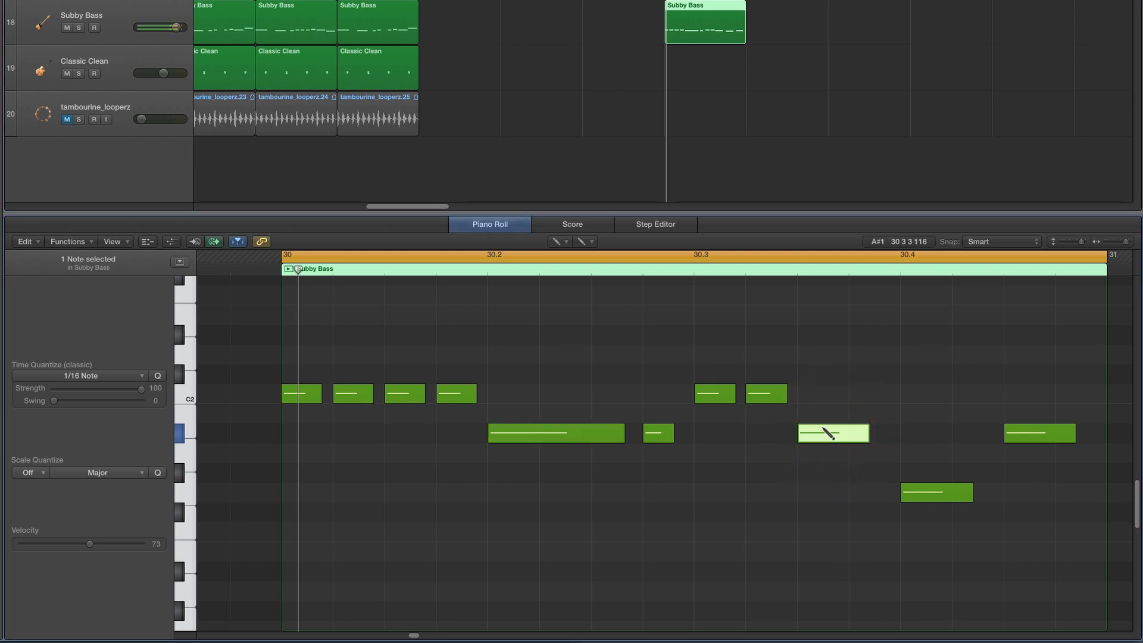
pyautogui.click(865, 436)
pyautogui.press('space')
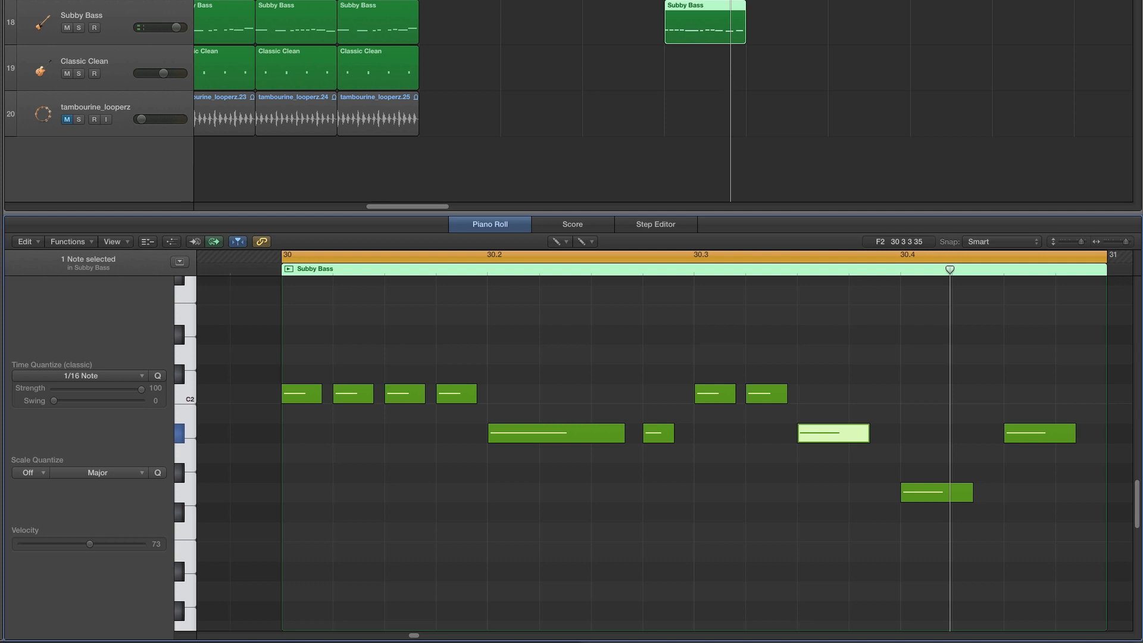
# In the Latin Kit region at bar 30, add a short F3 note at 30.3.4, delete the one at 30.4.4, and play the bar
pyautogui.click(705, 2)
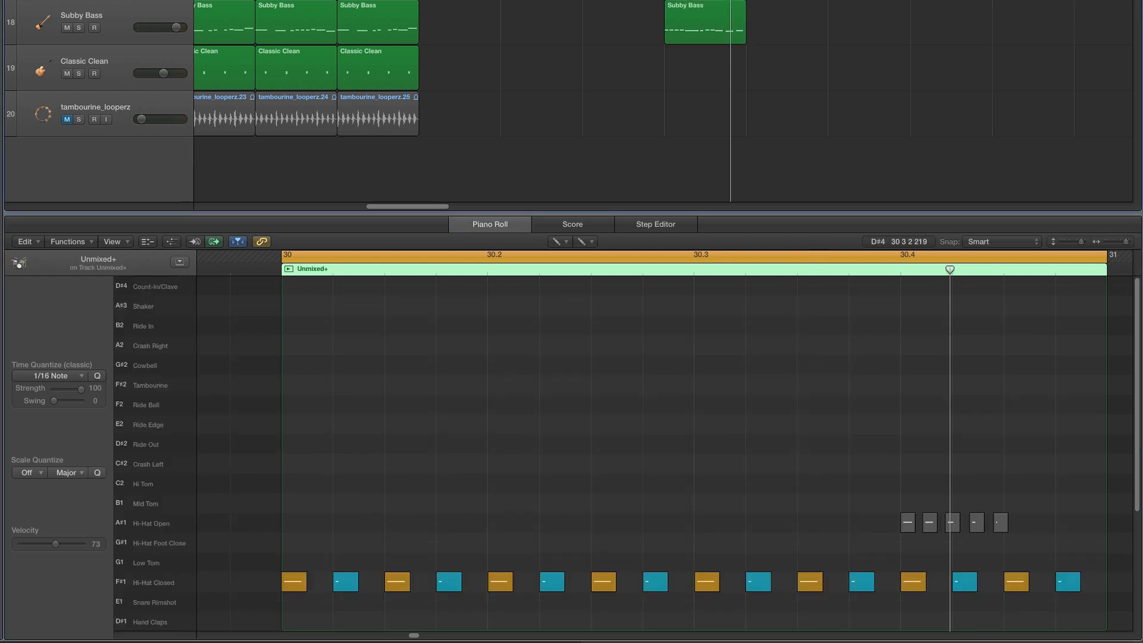
pyautogui.click(708, 1)
pyautogui.click(851, 434)
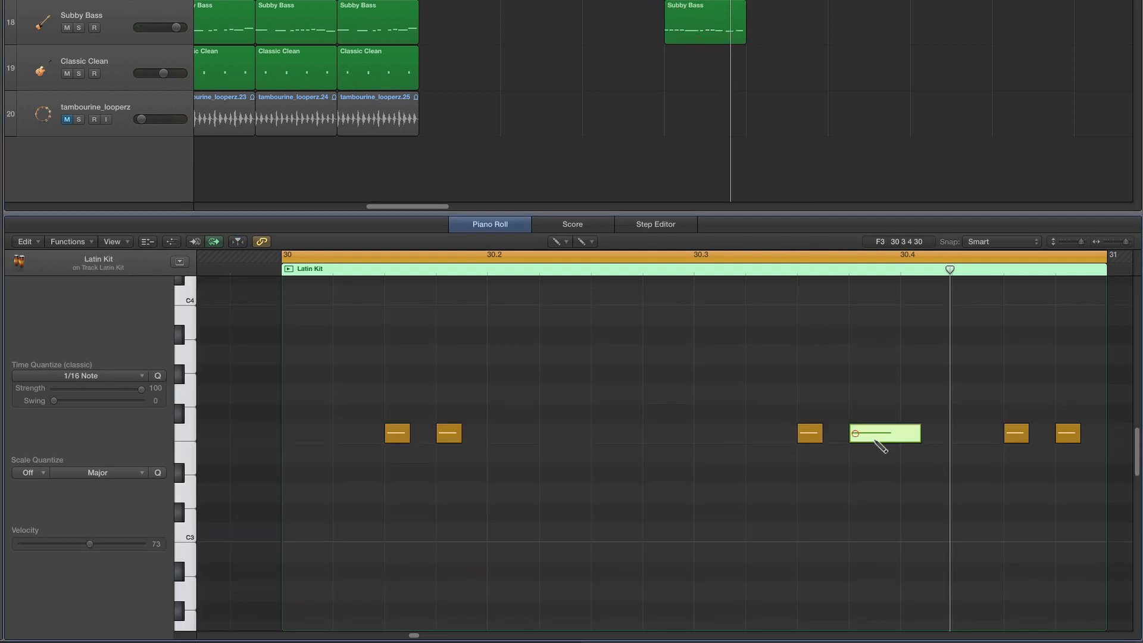
pyautogui.moveTo(918, 437); pyautogui.dragTo(894, 442)
pyautogui.click(1064, 436)
pyautogui.press('Delete')
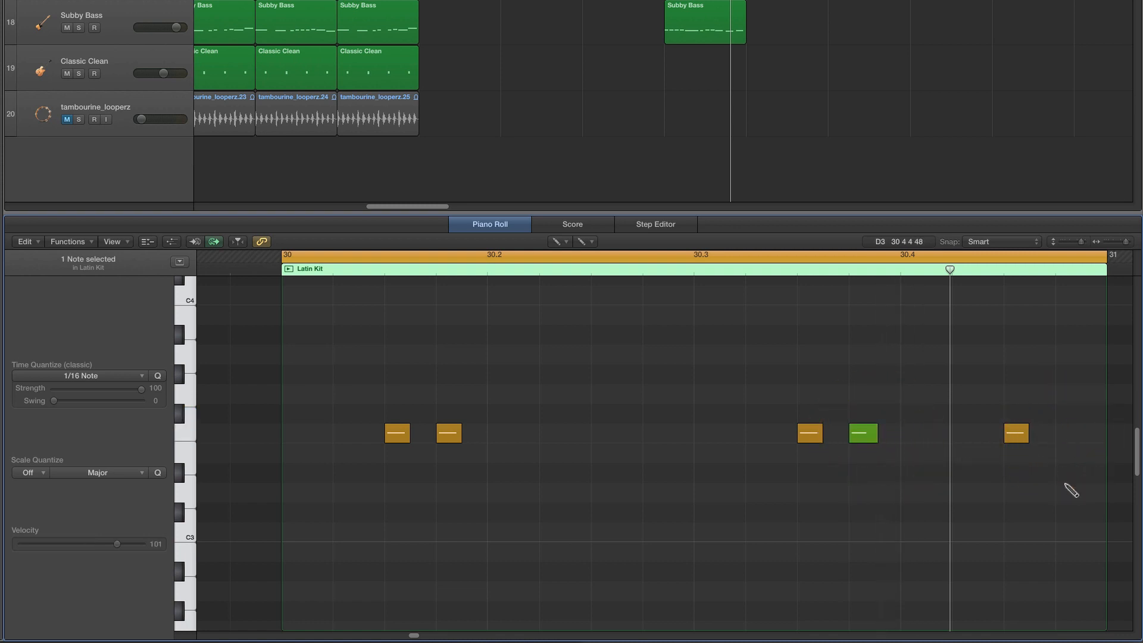
pyautogui.press('space')
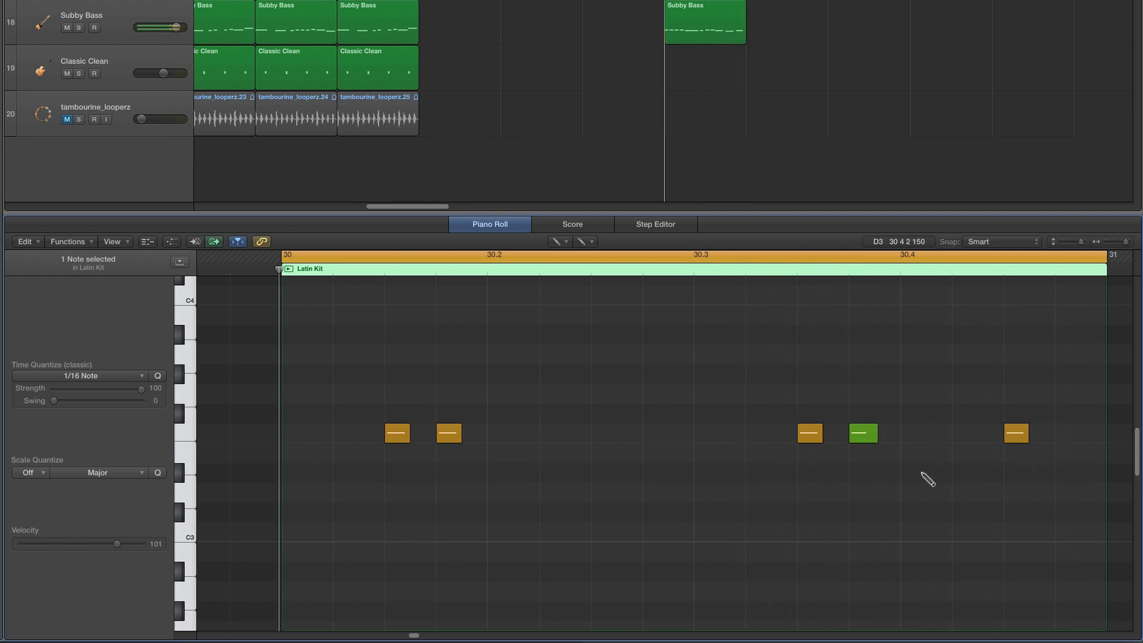
# Replace the Latin Kit F3 note at 30.3.4 with a copy of the 30.3.3 note, switch to the Pointer tool, and play the bar
pyautogui.click(874, 437)
pyautogui.press('Delete')
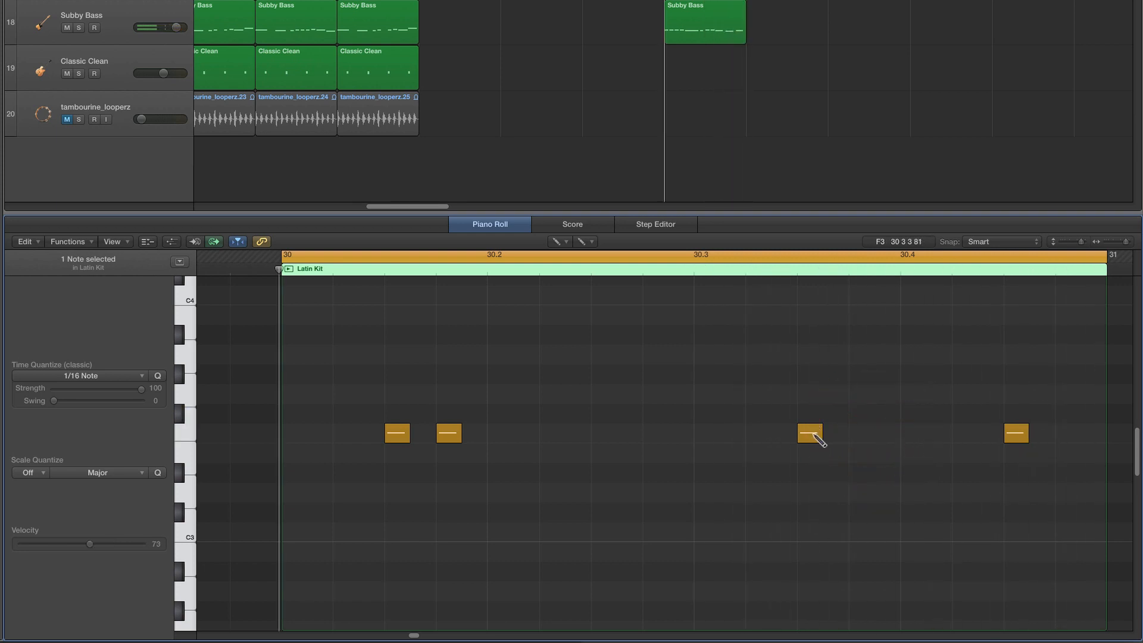
pyautogui.moveTo(814, 435); pyautogui.dragTo(867, 437)
pyautogui.click(572, 242)
pyautogui.click(582, 255)
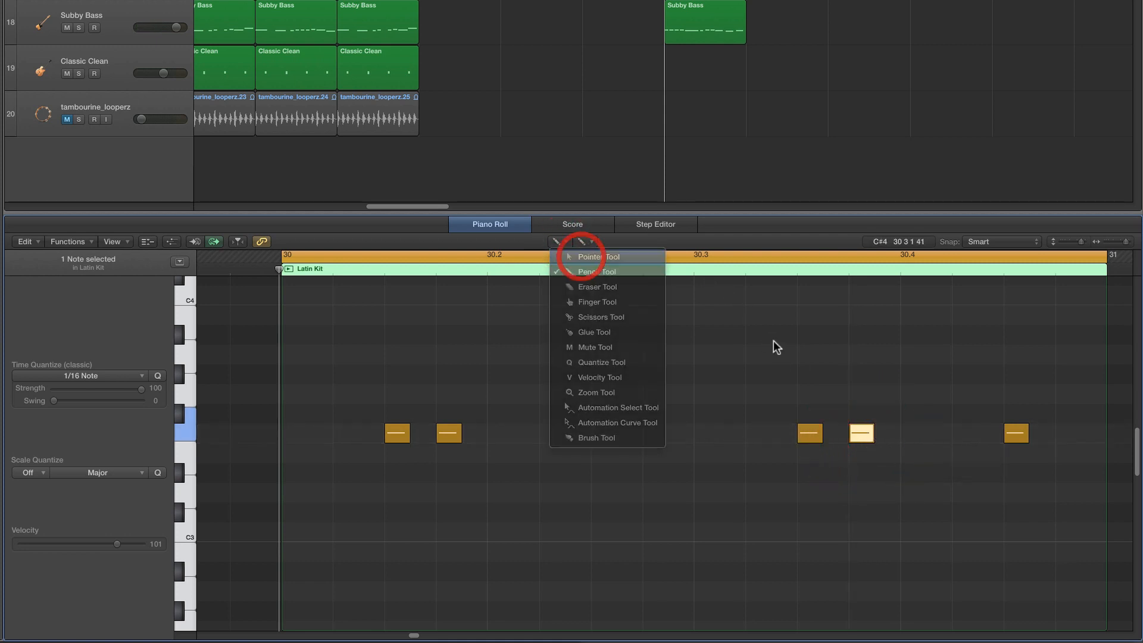
pyautogui.click(773, 340)
pyautogui.press('space')
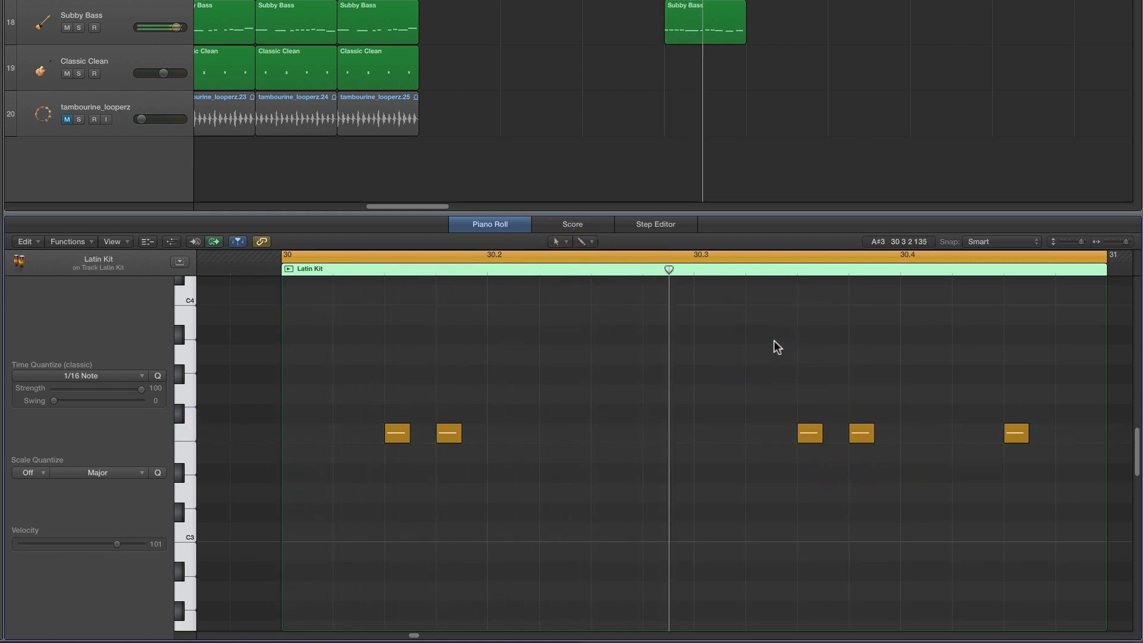
pyautogui.press('space')
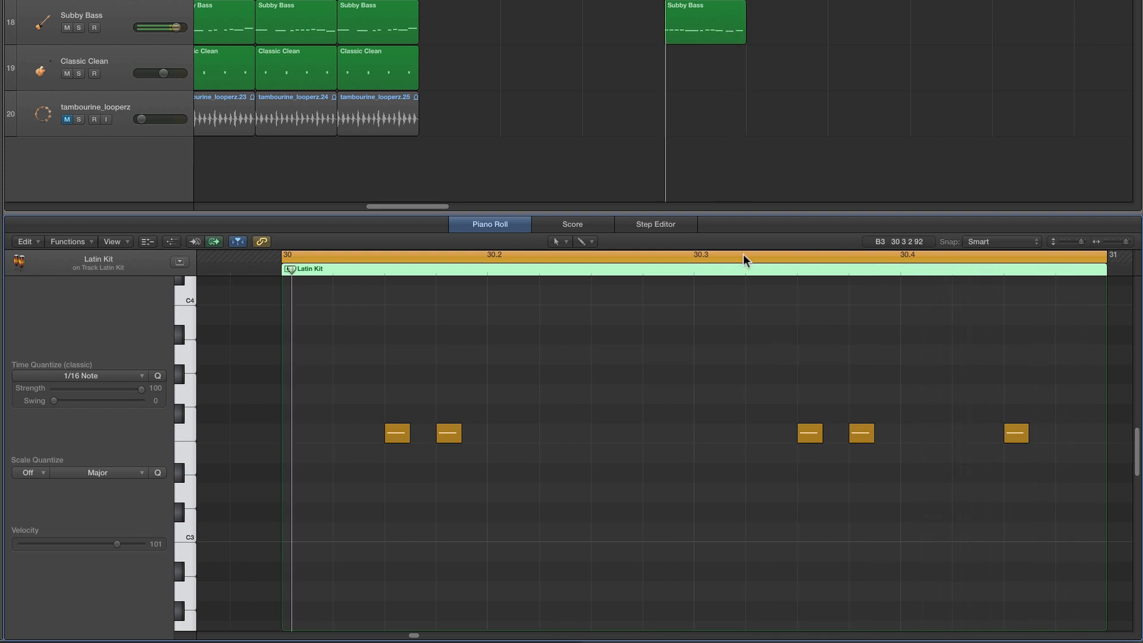
# Show the Subby Bass region at bar 30, audition its notes from 30.2.4 to 30.4.3, and play the bar
pyautogui.click(717, 1)
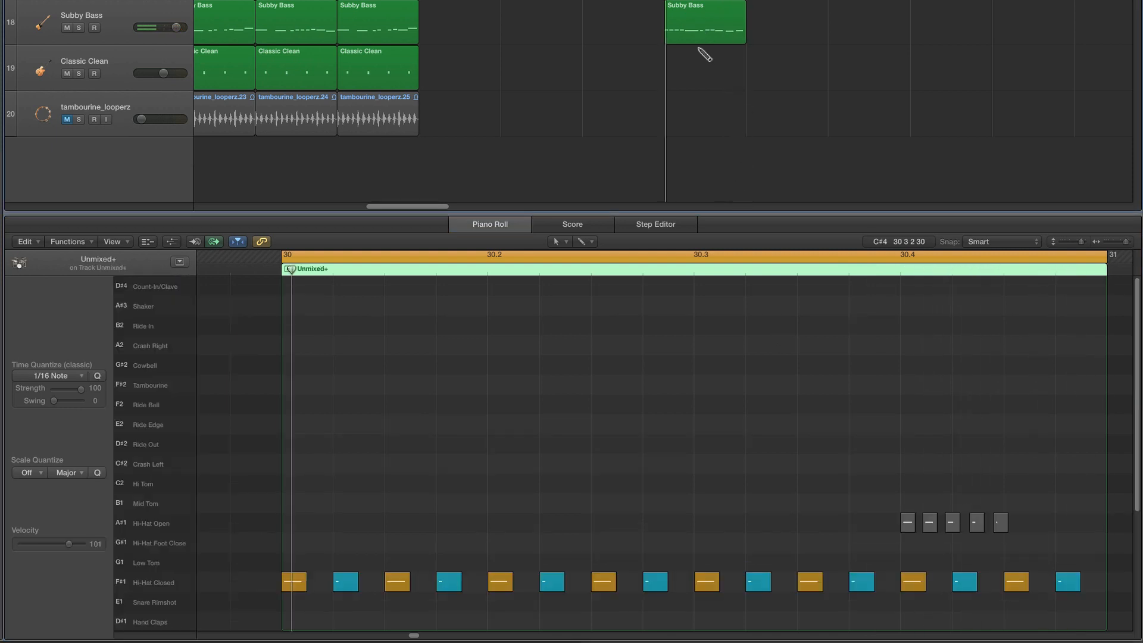
pyautogui.click(712, 26)
pyautogui.click(665, 433)
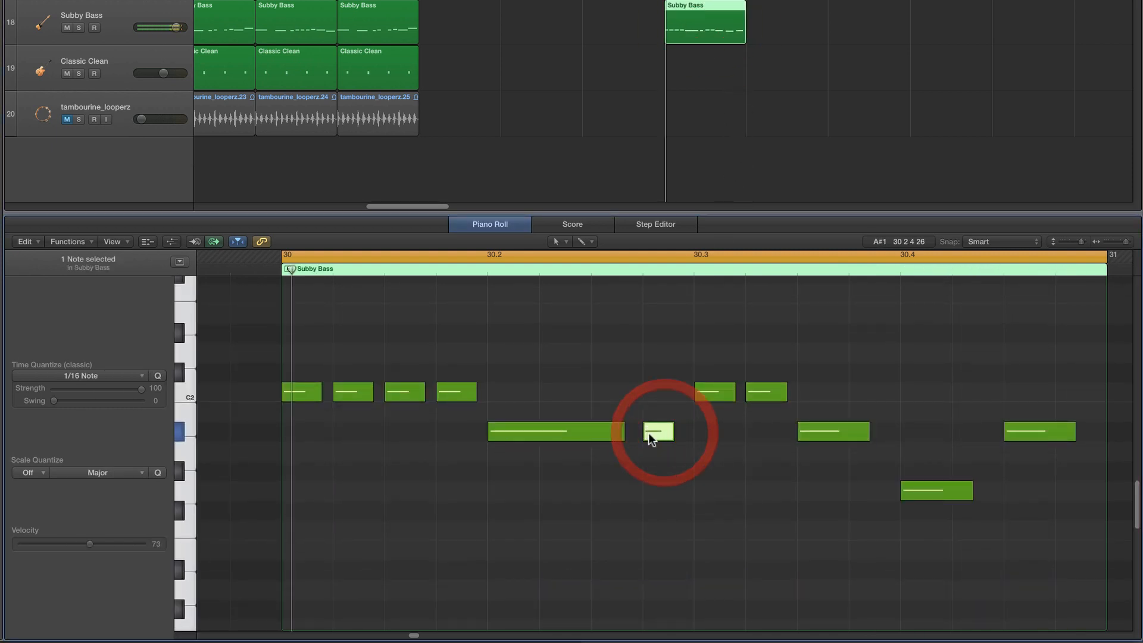
pyautogui.click(716, 393)
pyautogui.click(650, 428)
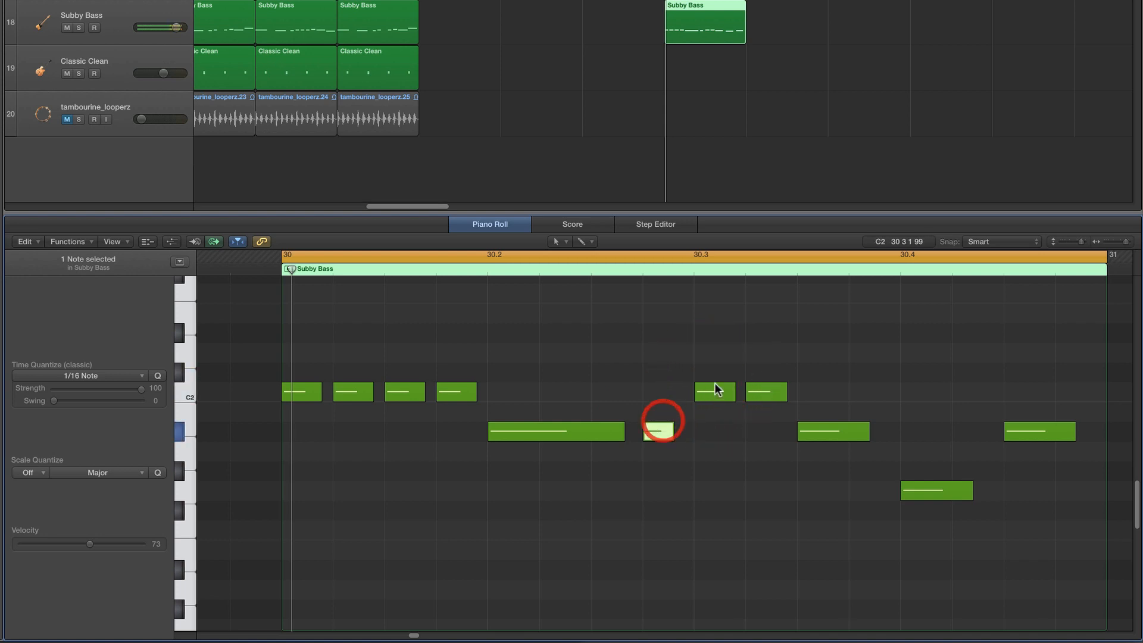
pyautogui.click(765, 392)
pyautogui.click(670, 430)
pyautogui.click(723, 379)
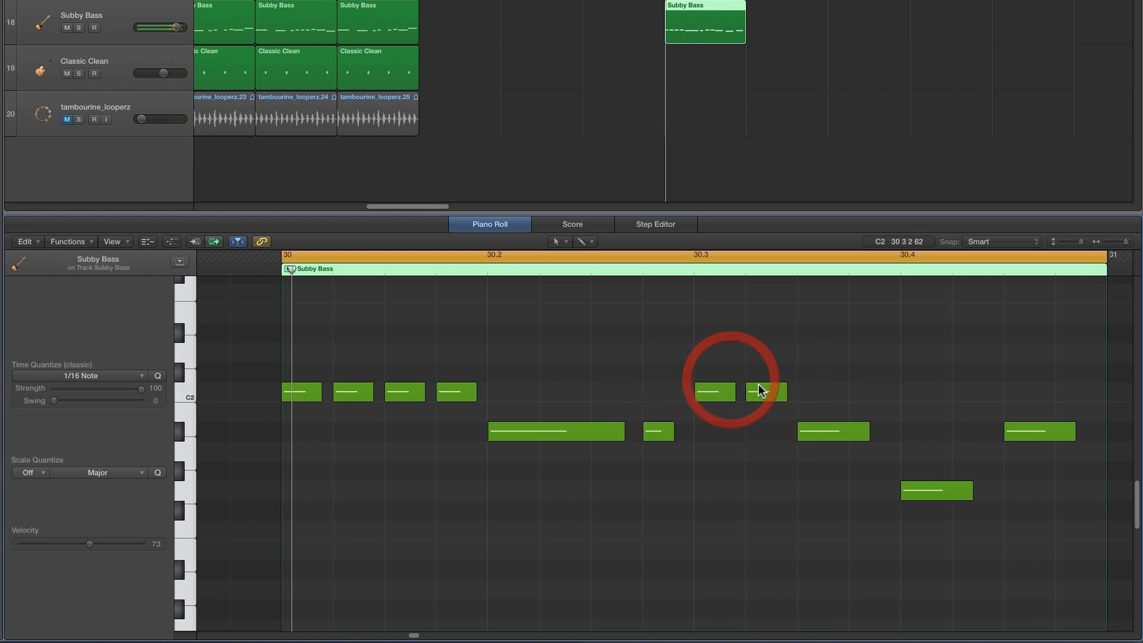
pyautogui.click(666, 428)
pyautogui.click(757, 389)
pyautogui.click(828, 431)
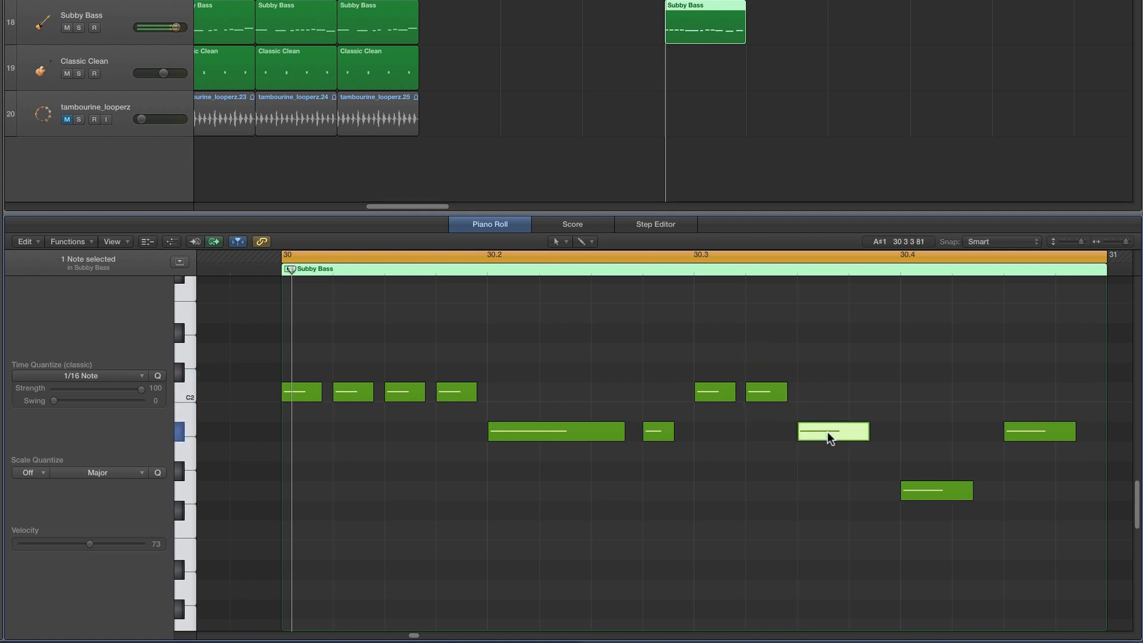
pyautogui.click(935, 490)
pyautogui.click(1017, 430)
pyautogui.press('space')
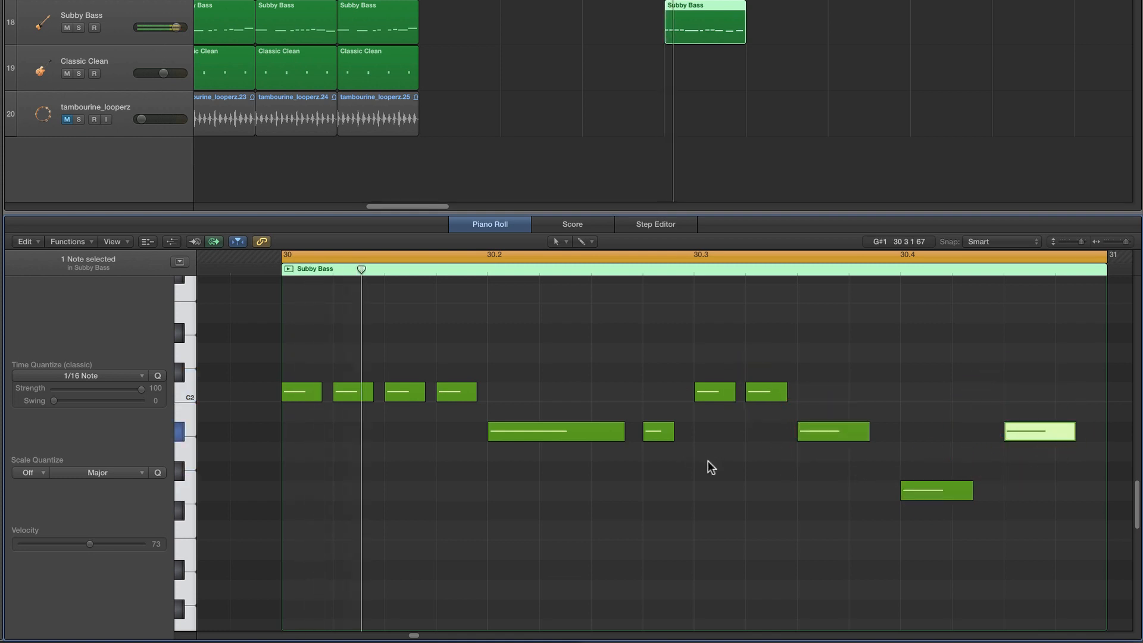
pyautogui.press('space')
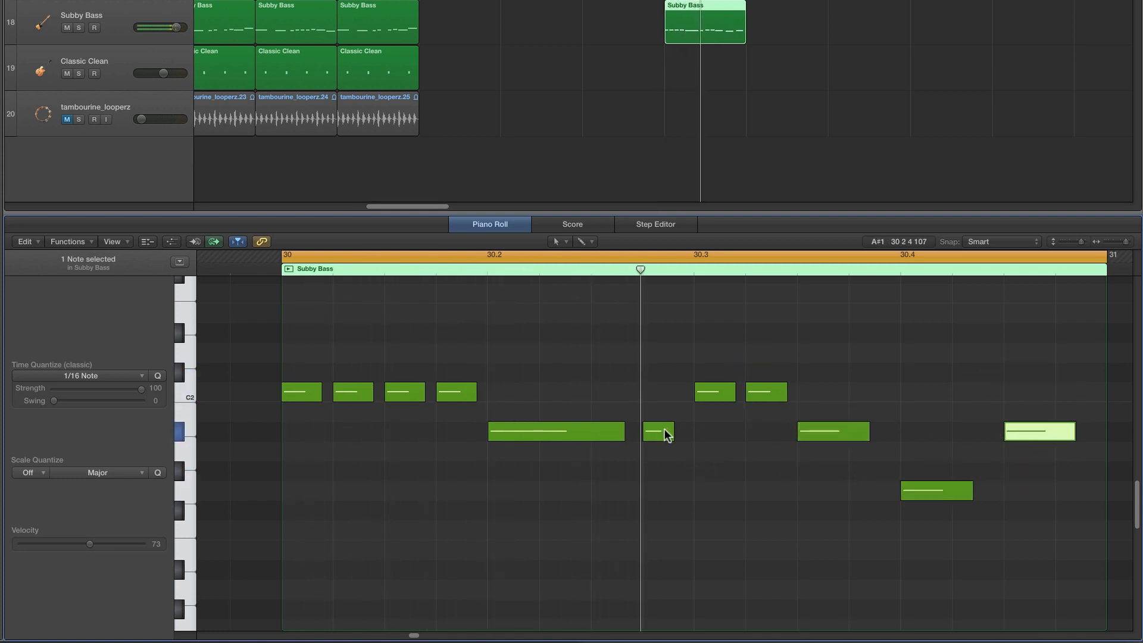
# Audition the short Subby Bass A#1 note at 30.2.4 together with the C2 note at 30.3
pyautogui.click(728, 391)
pyautogui.click(662, 431)
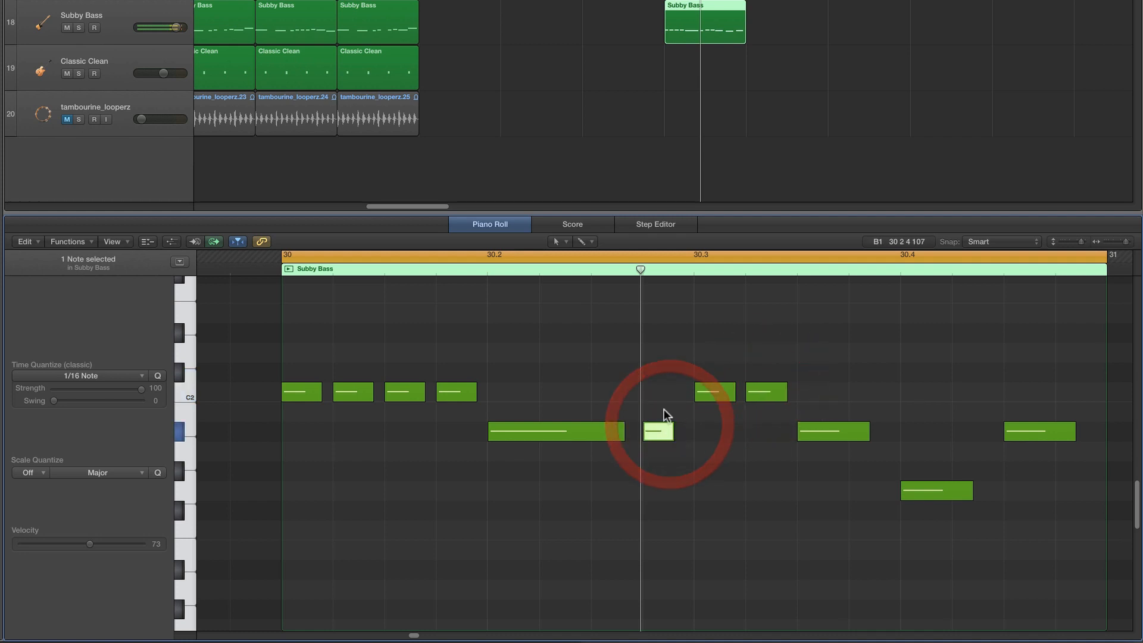
pyautogui.click(663, 430)
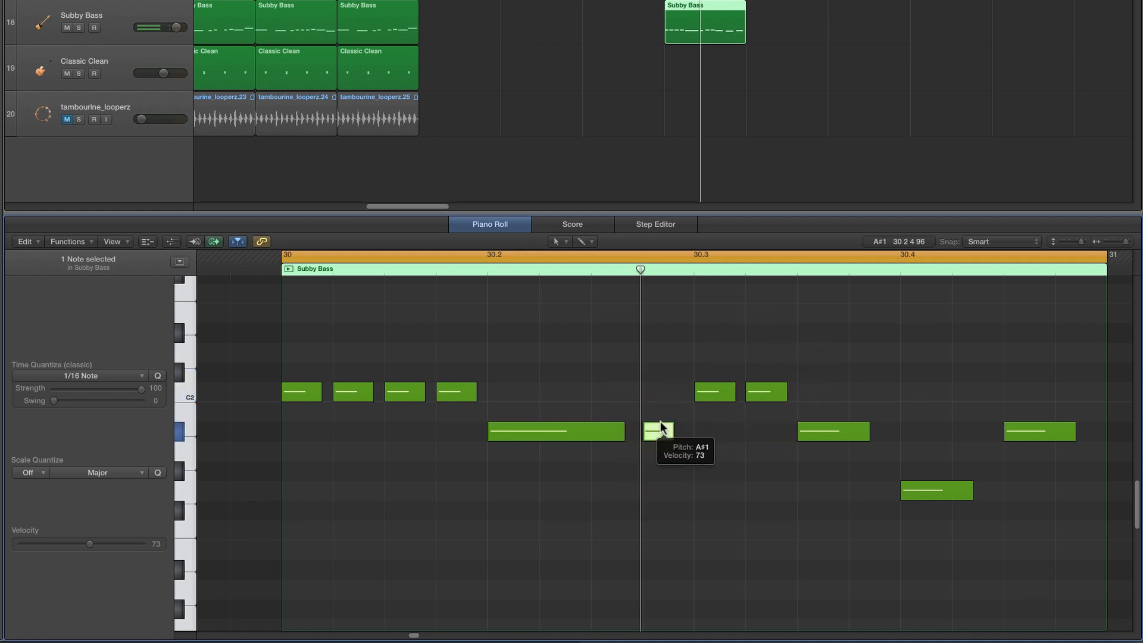
pyautogui.click(697, 393)
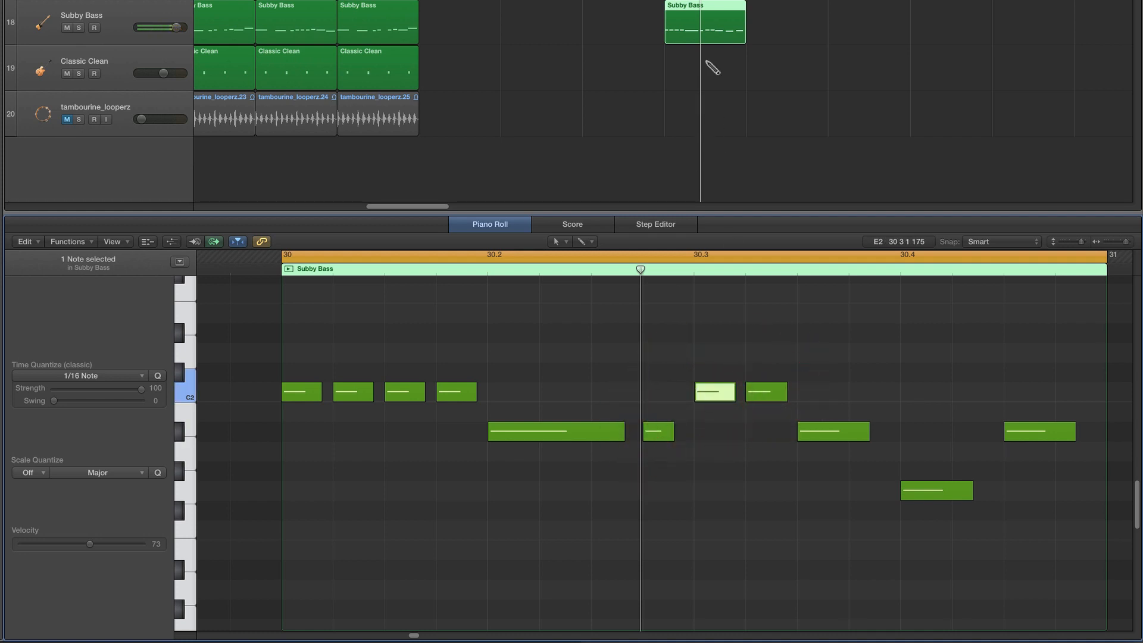
# In the Unmixed+ region, copy the last three muted Hi-Hat Open notes to the Snare Center lane around 30.2.4
pyautogui.click(724, 1)
pyautogui.scroll(-5, 780, 415)
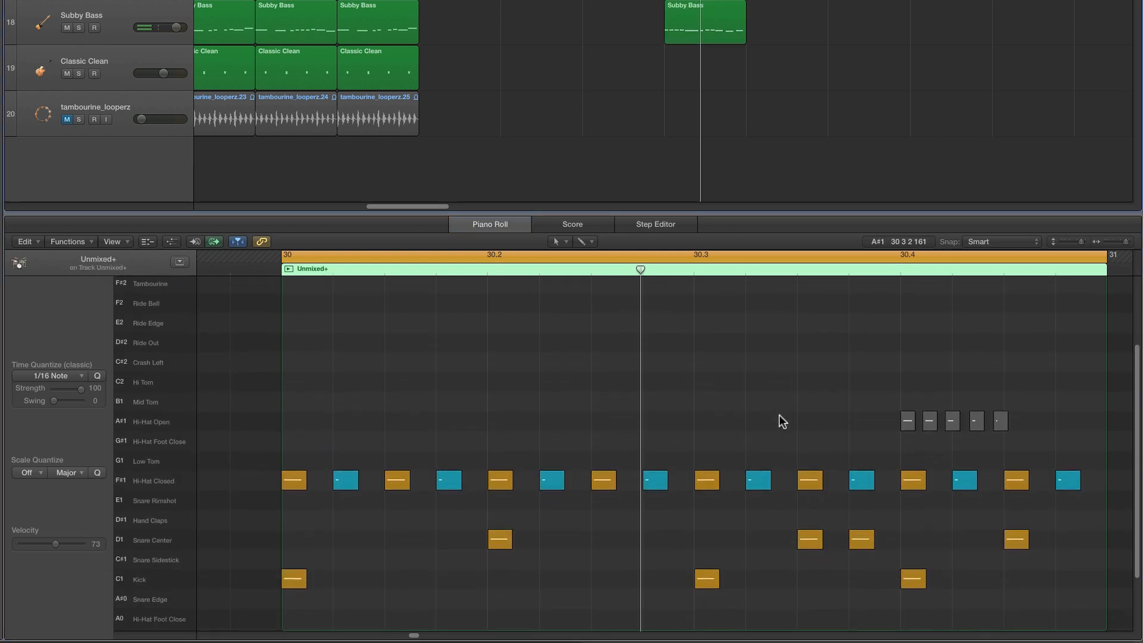
pyautogui.moveTo(1027, 399); pyautogui.dragTo(652, 516)
# Align the three copied Snare Center notes so they run from 30.2.4 to 30.3, auditioning them with the kick at 30.3
pyautogui.click(705, 566)
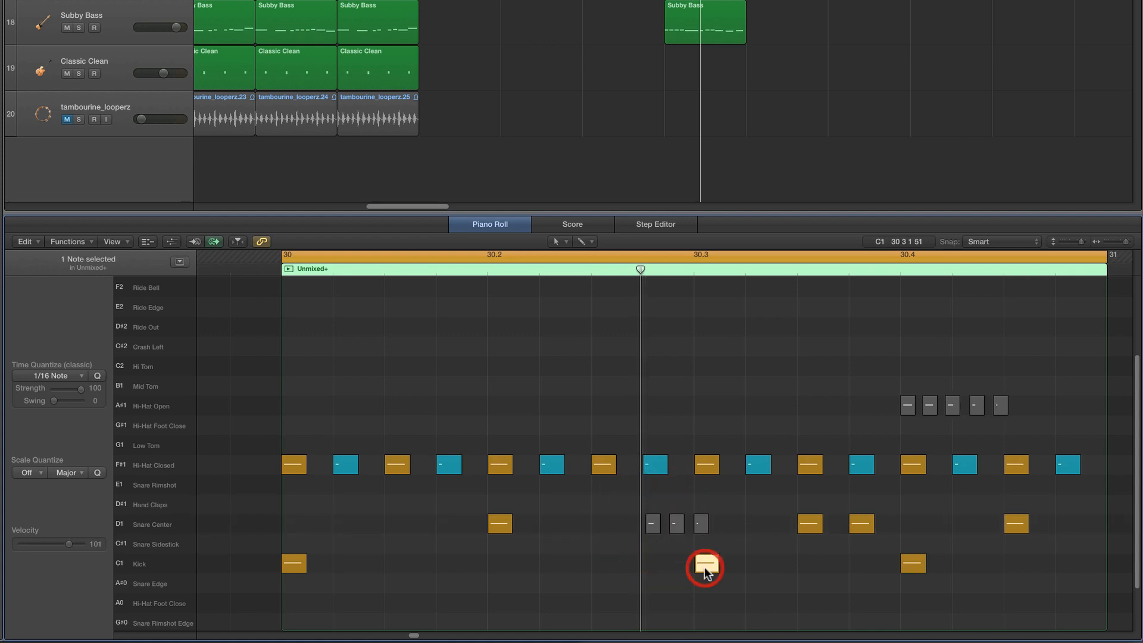
pyautogui.moveTo(640, 269); pyautogui.dragTo(557, 269)
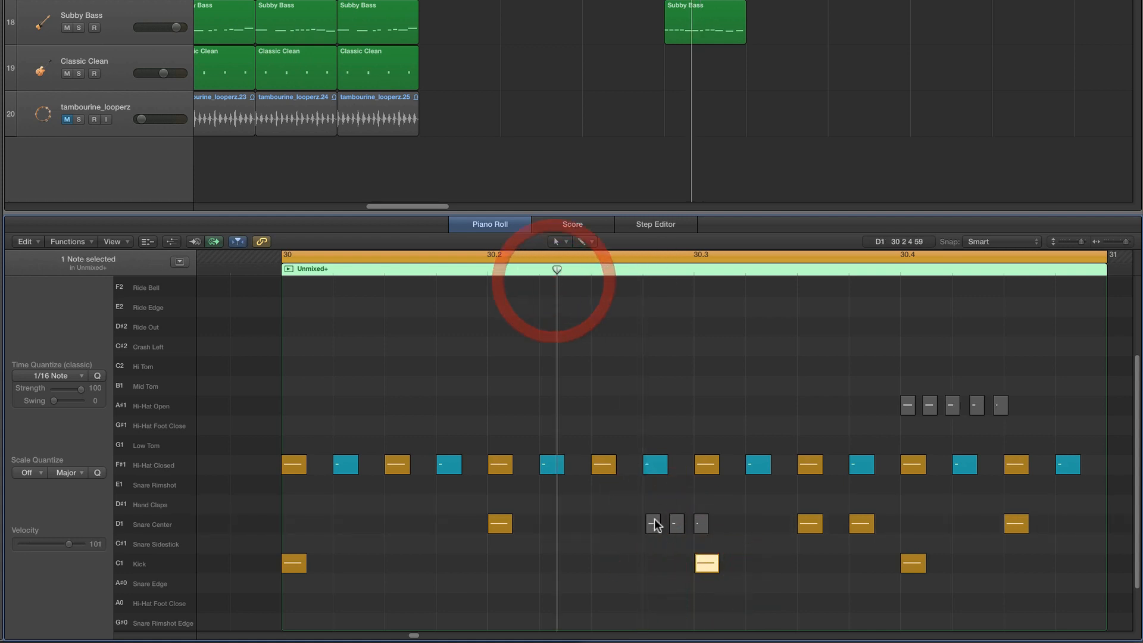
pyautogui.moveTo(651, 523); pyautogui.dragTo(673, 528)
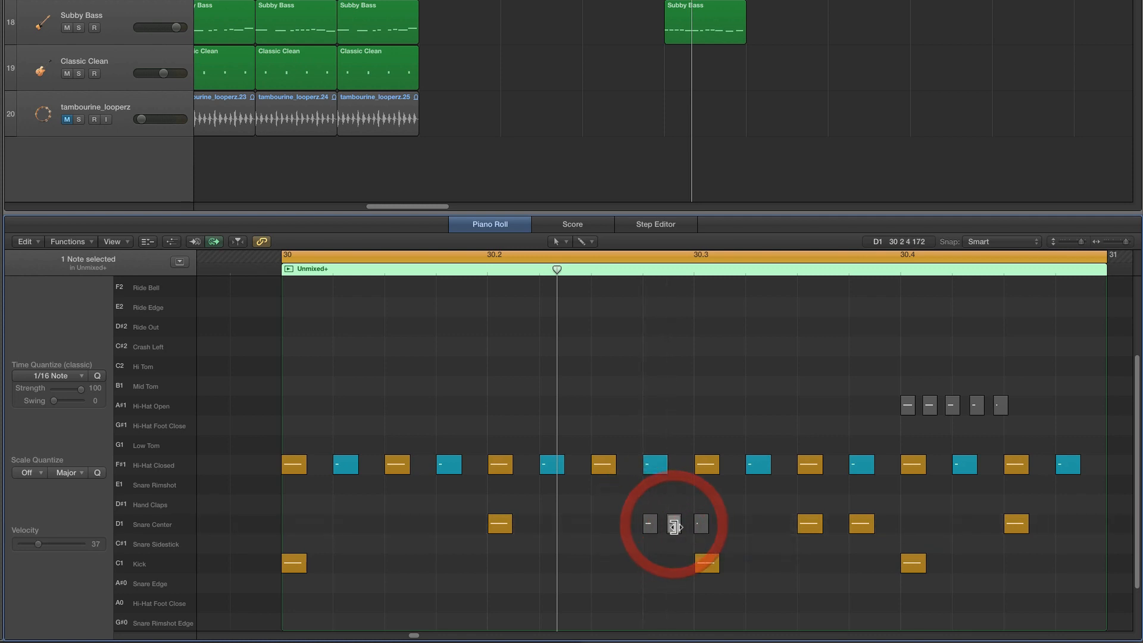
pyautogui.click(649, 523)
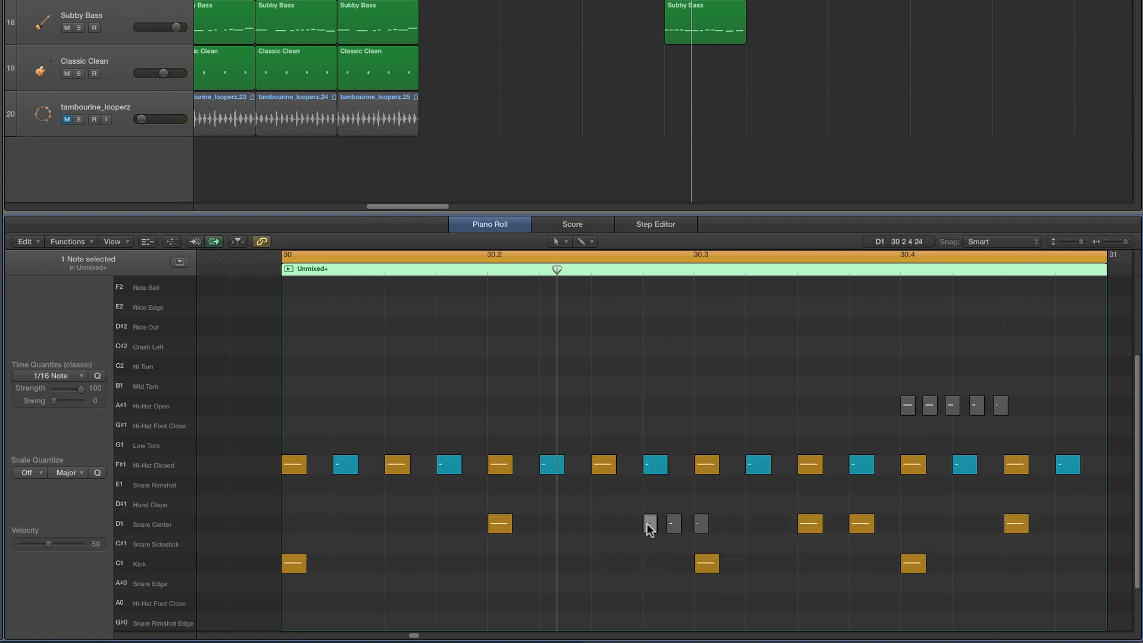
pyautogui.click(702, 525)
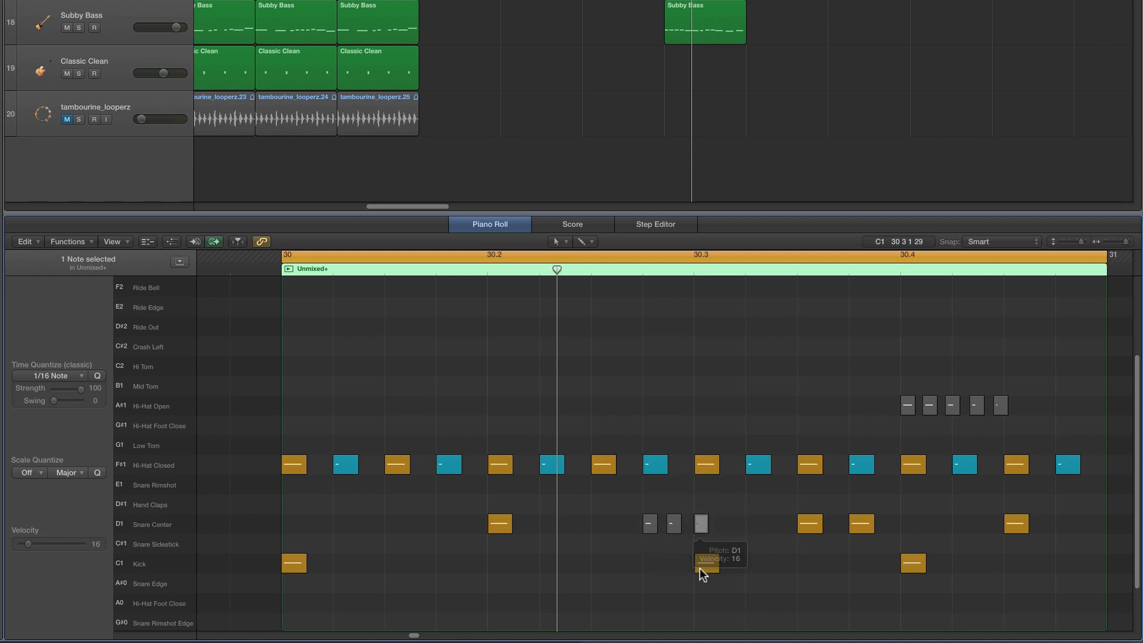
pyautogui.moveTo(672, 524); pyautogui.dragTo(684, 527)
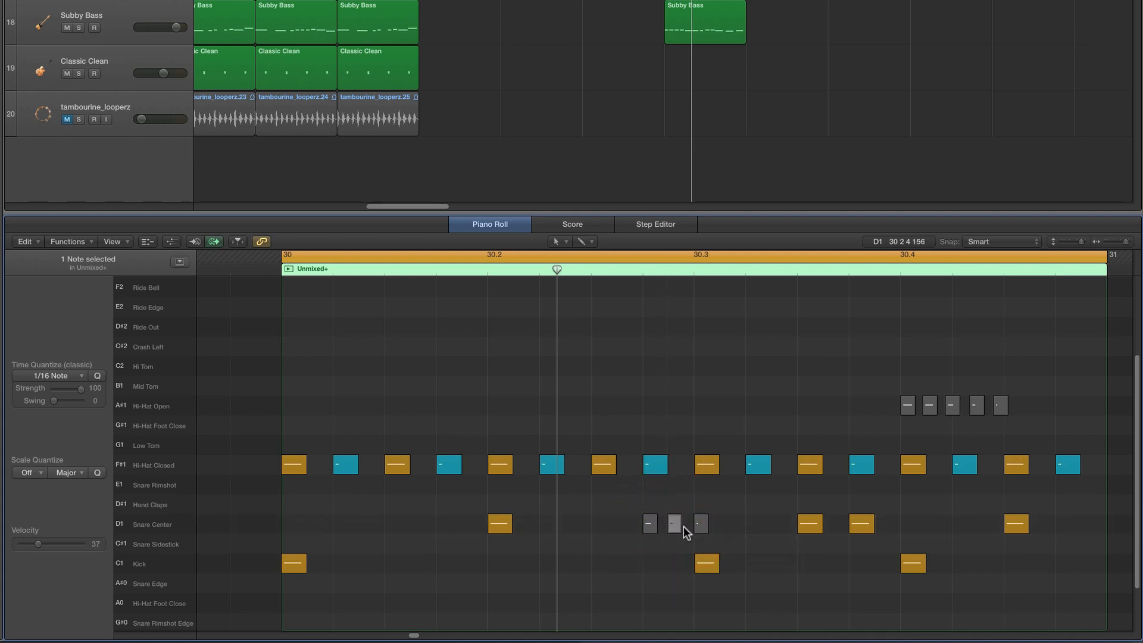
# Unmute the three short Snare Center notes between 30.2.4 and 30.3 with the Mute tool
pyautogui.click(552, 245)
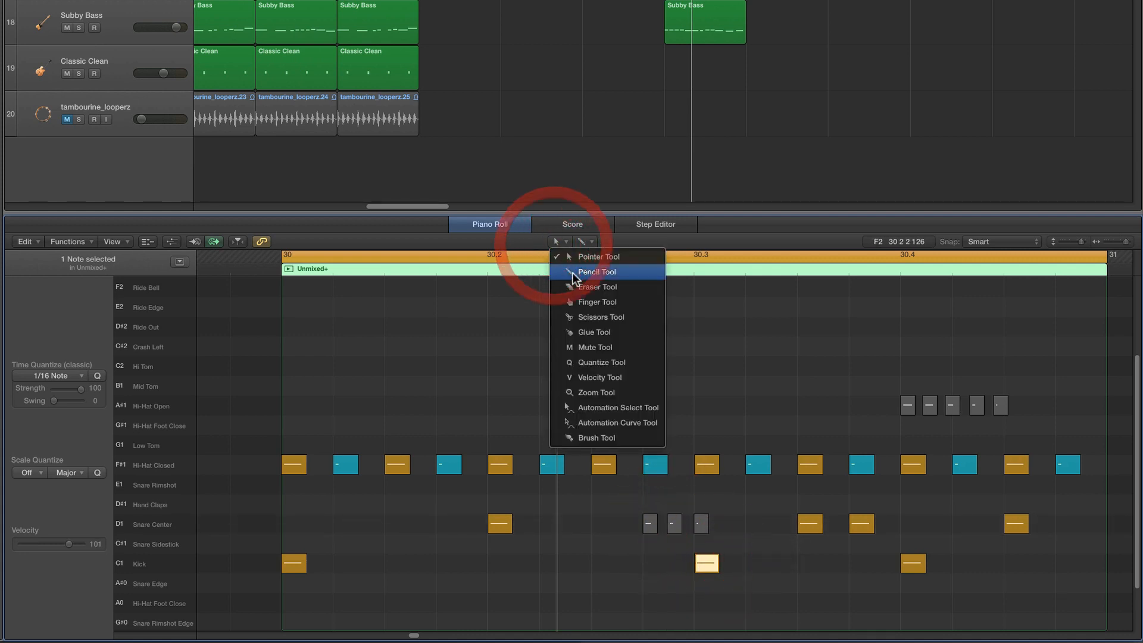
pyautogui.click(580, 349)
pyautogui.click(647, 525)
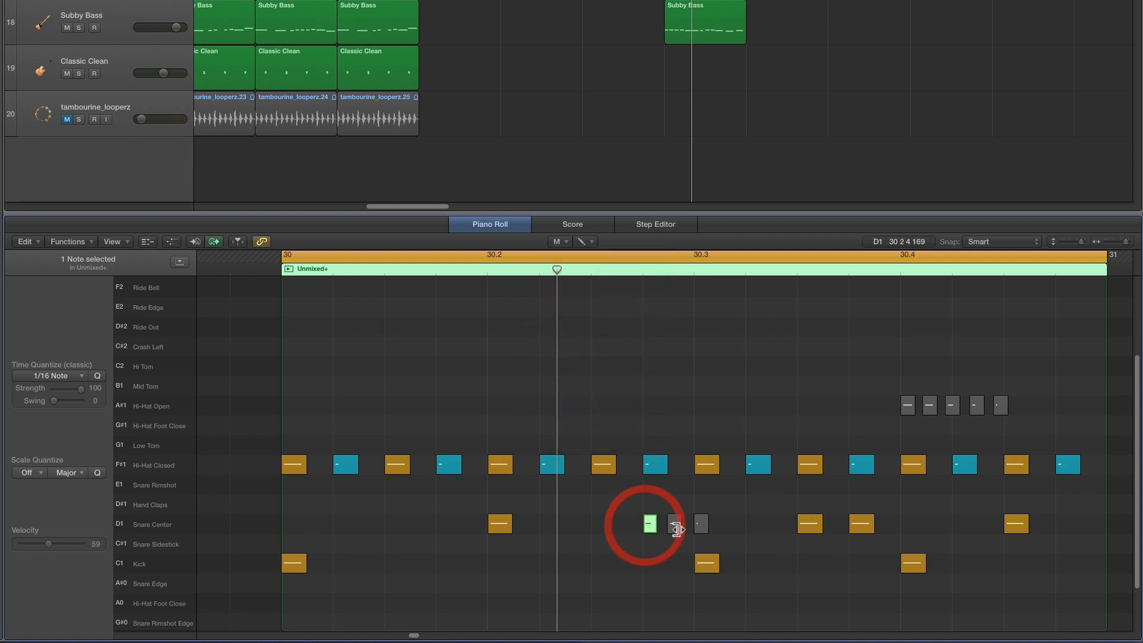
pyautogui.click(701, 525)
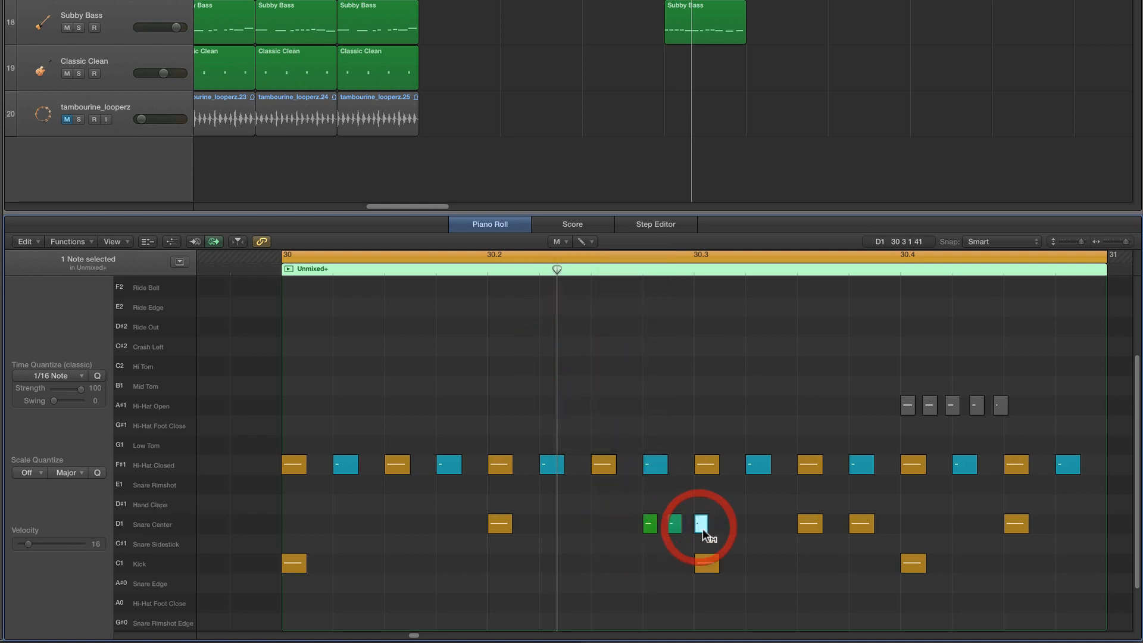
# Raise the velocities of the last two short Snare Center notes with the Velocity tool, the middle one to 42, and play the bar
pyautogui.click(555, 244)
pyautogui.click(587, 372)
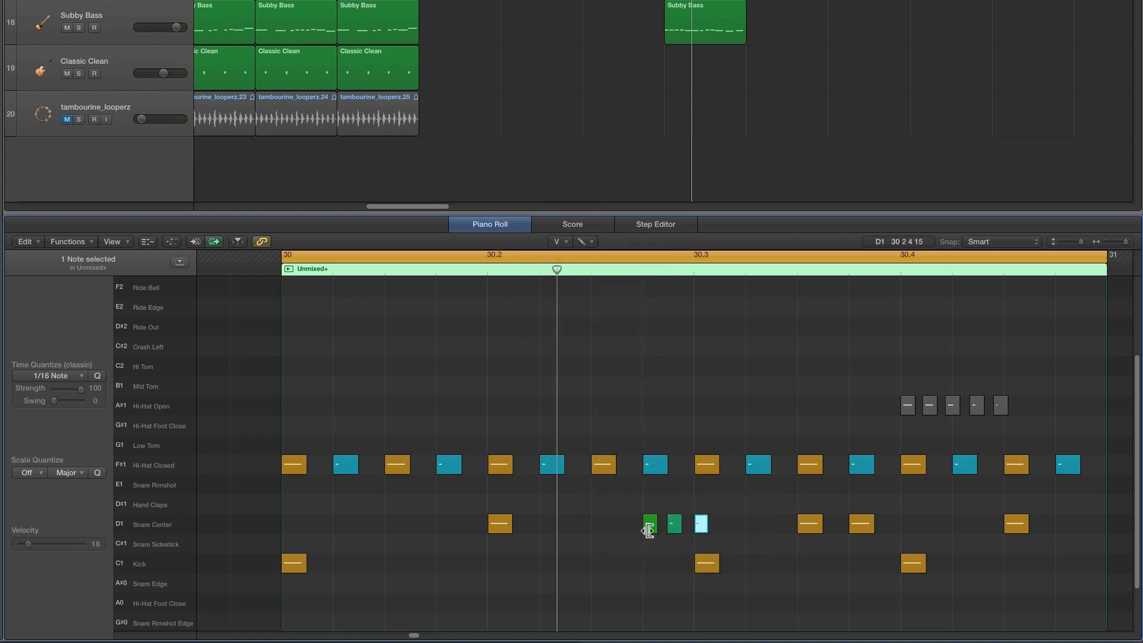
pyautogui.moveTo(703, 527); pyautogui.dragTo(676, 518)
pyautogui.press('space')
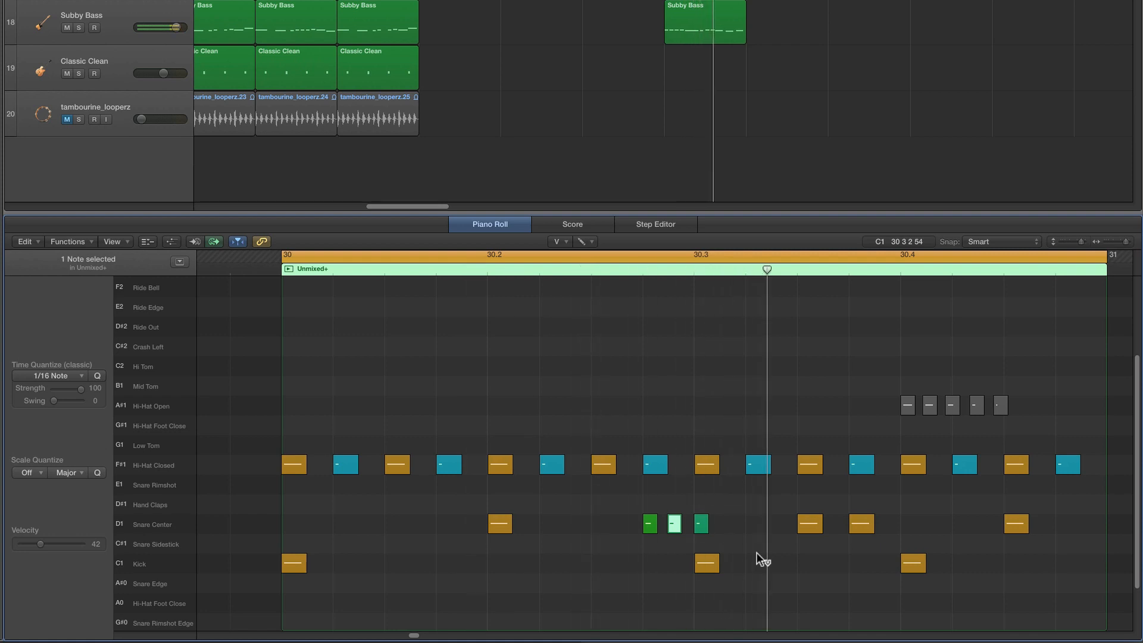
# Delete the Subby Bass C2 note at 30.3.2 and check the line by playing the bar and auditioning the notes at 30.2.4 and 30.3
pyautogui.click(703, 37)
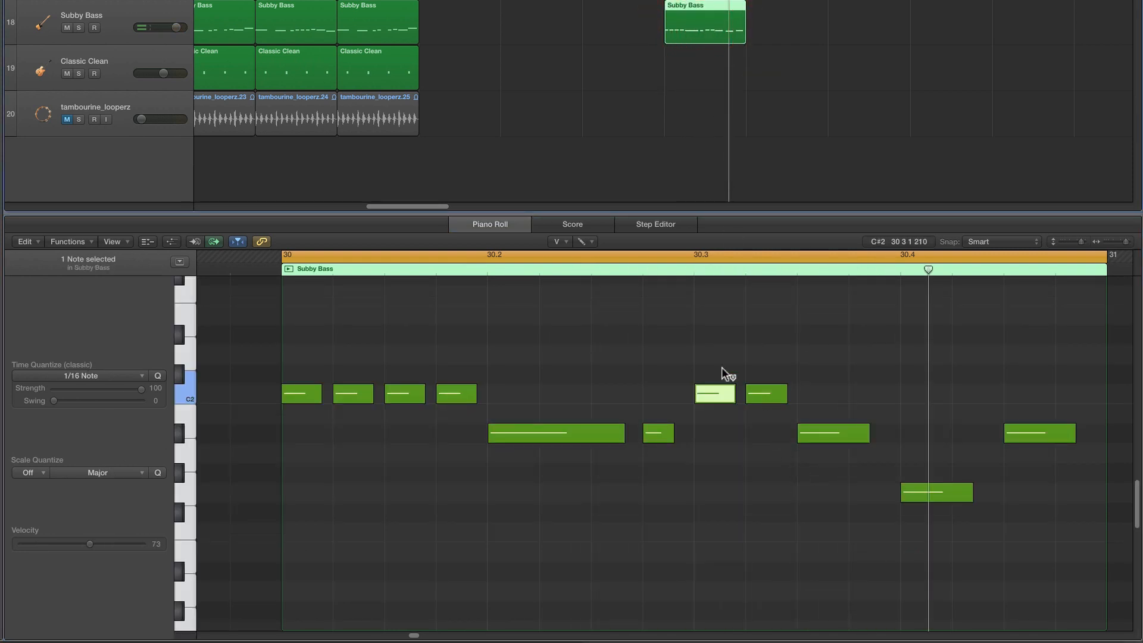
pyautogui.click(555, 241)
pyautogui.click(572, 256)
pyautogui.click(753, 397)
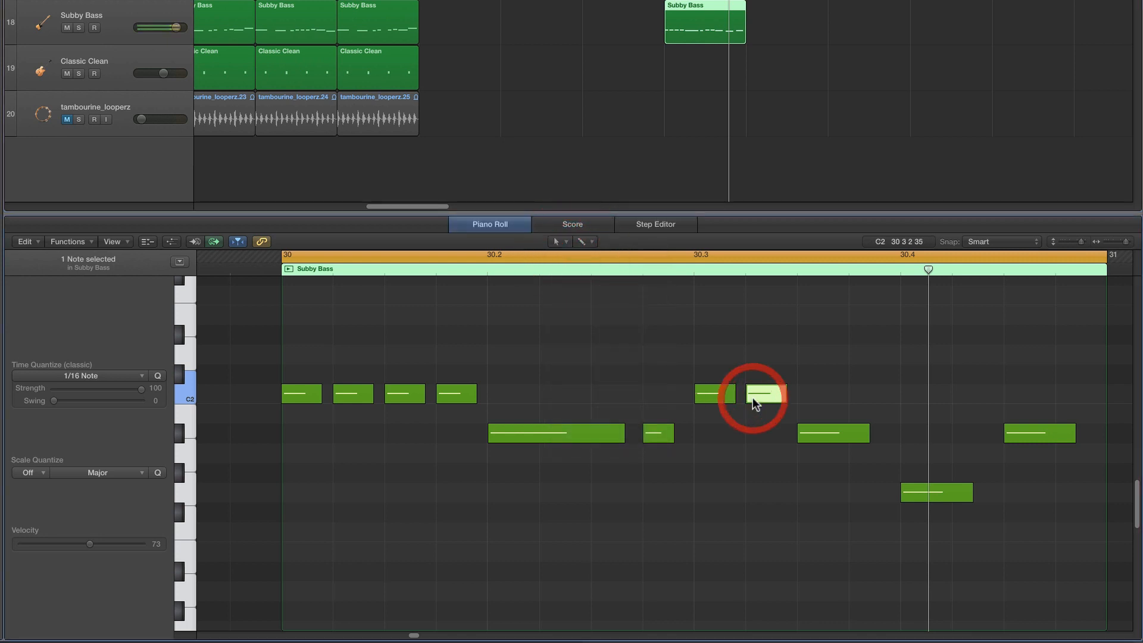
pyautogui.press('Delete')
pyautogui.press('space')
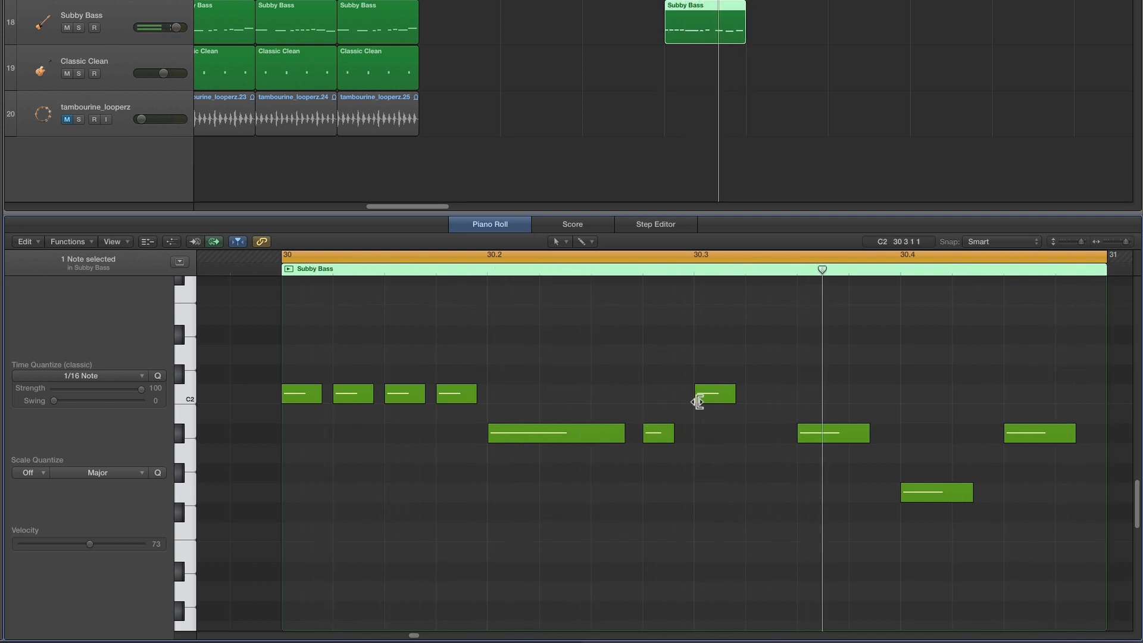
pyautogui.click(661, 434)
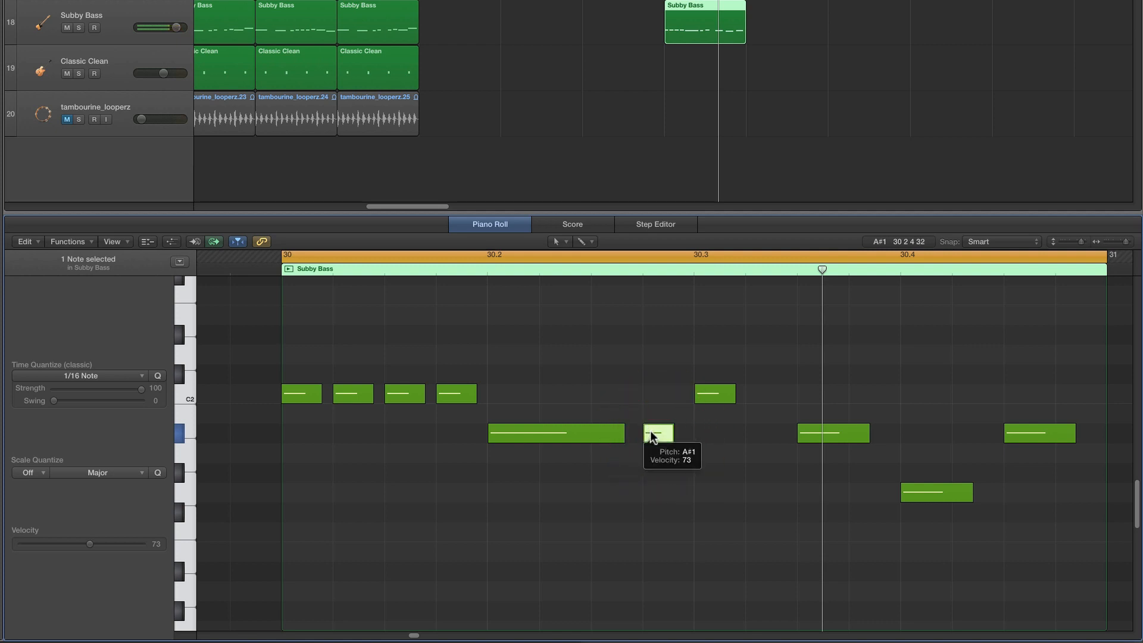
pyautogui.click(706, 394)
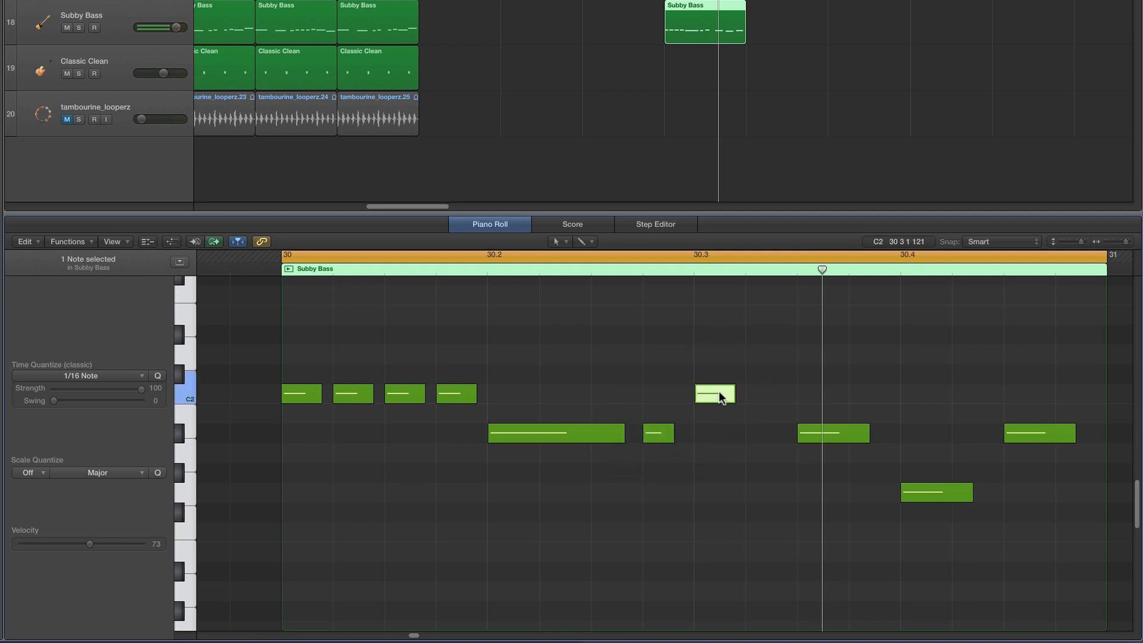
# Compare the bar 30 Unmixed+ drum pattern with the Subby Bass line and audition the bass note at 30.2
pyautogui.press('space')
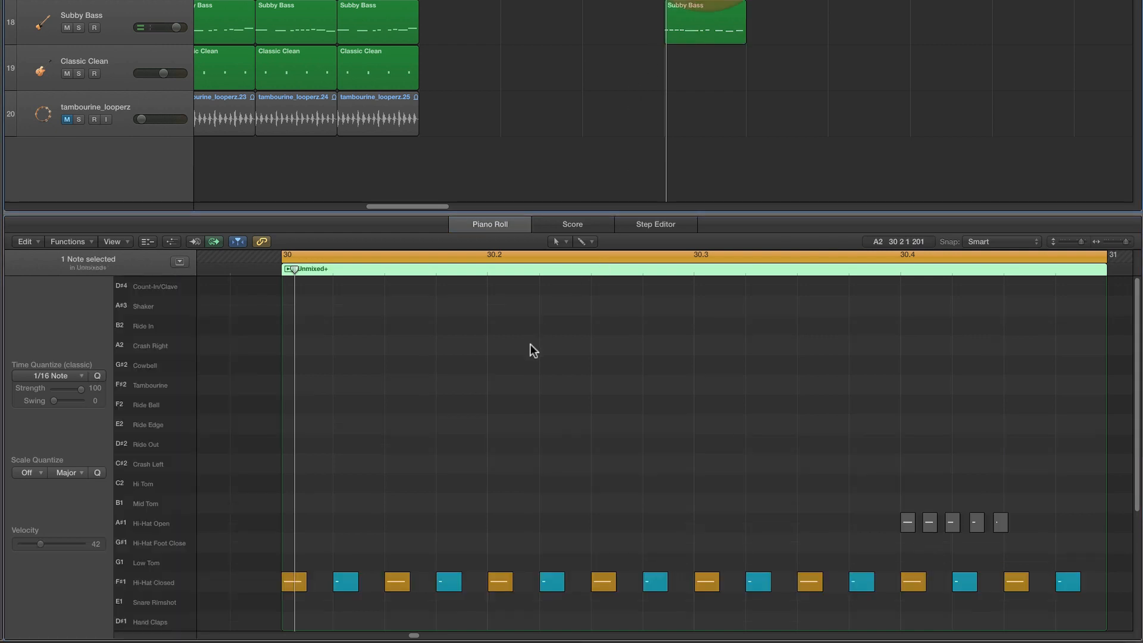
pyautogui.scroll(-5, 531, 345)
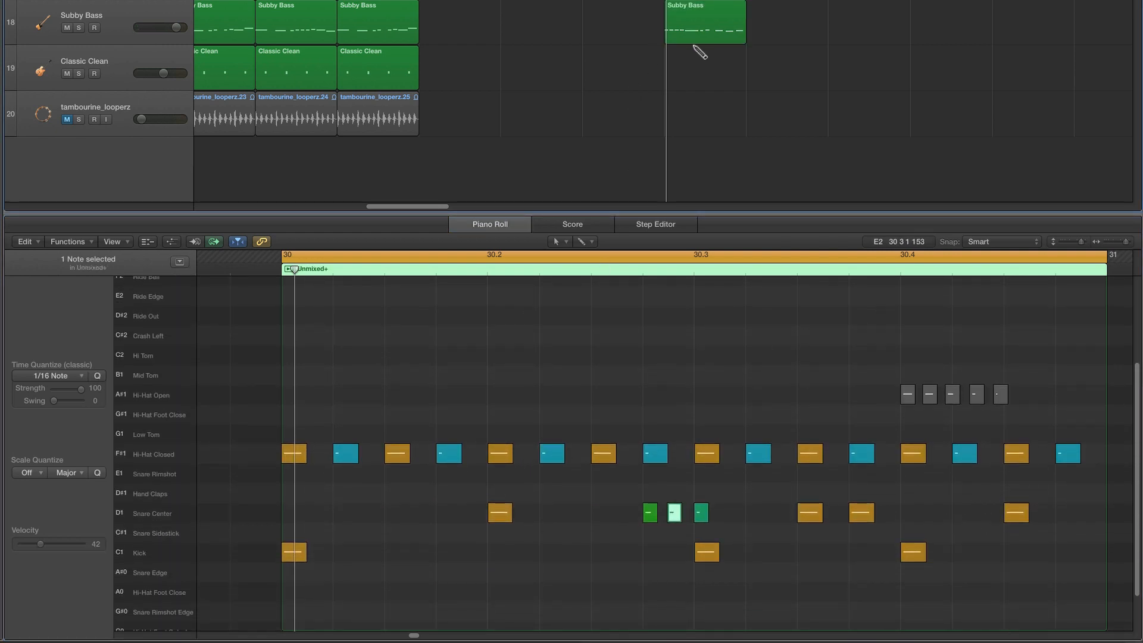
pyautogui.click(698, 35)
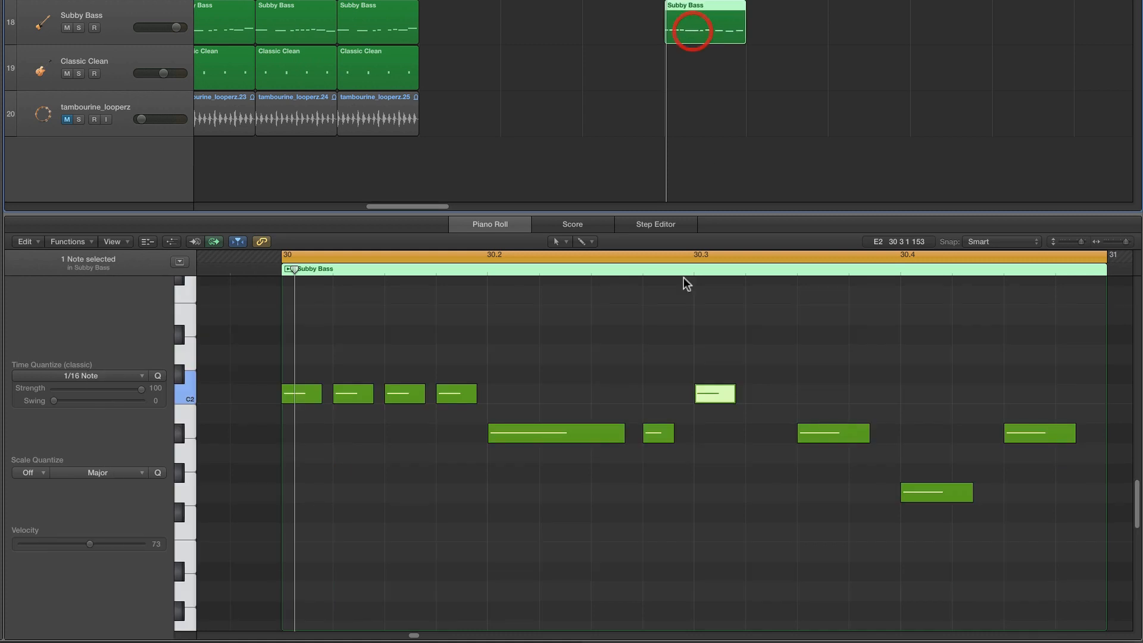
pyautogui.click(524, 429)
# Cycle bar 13 and audition its Unmixed+ snare and kick accents, plus the Subby Bass note at 13.2
pyautogui.hscroll(-10, 434, 177)
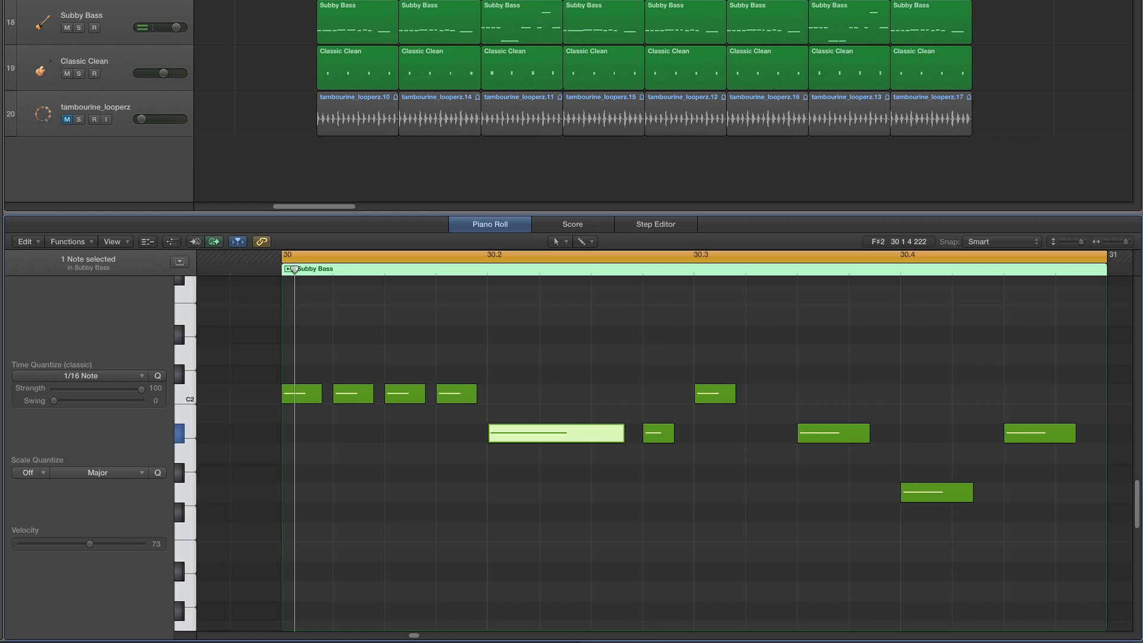
pyautogui.moveTo(316, 0); pyautogui.dragTo(369, 0)
pyautogui.click(357, 2)
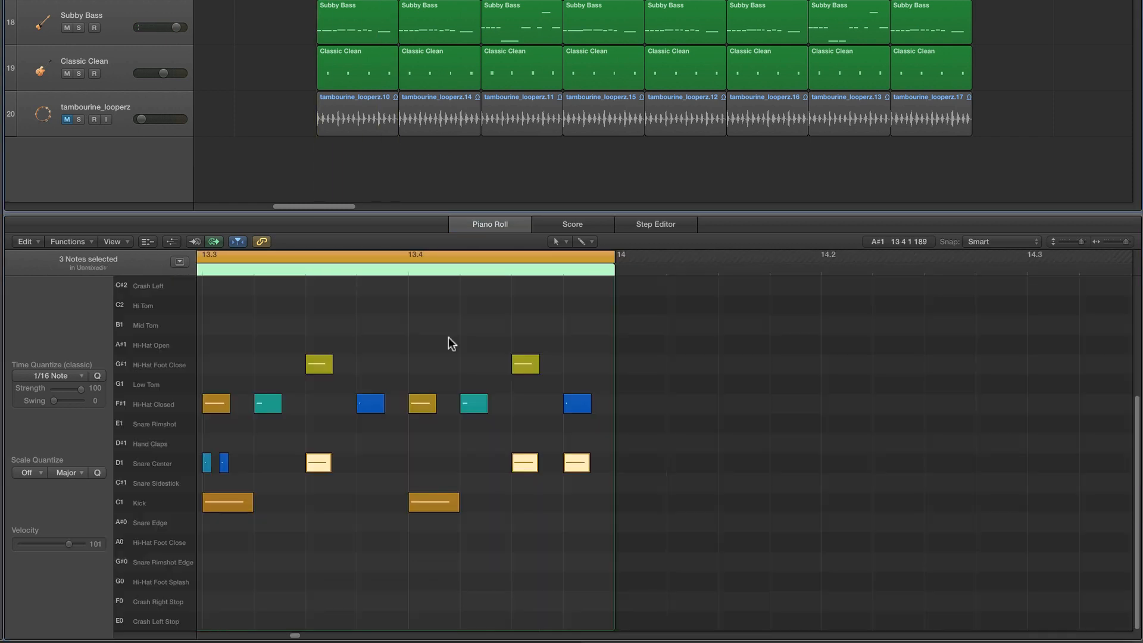
pyautogui.hscroll(-10, 455, 380)
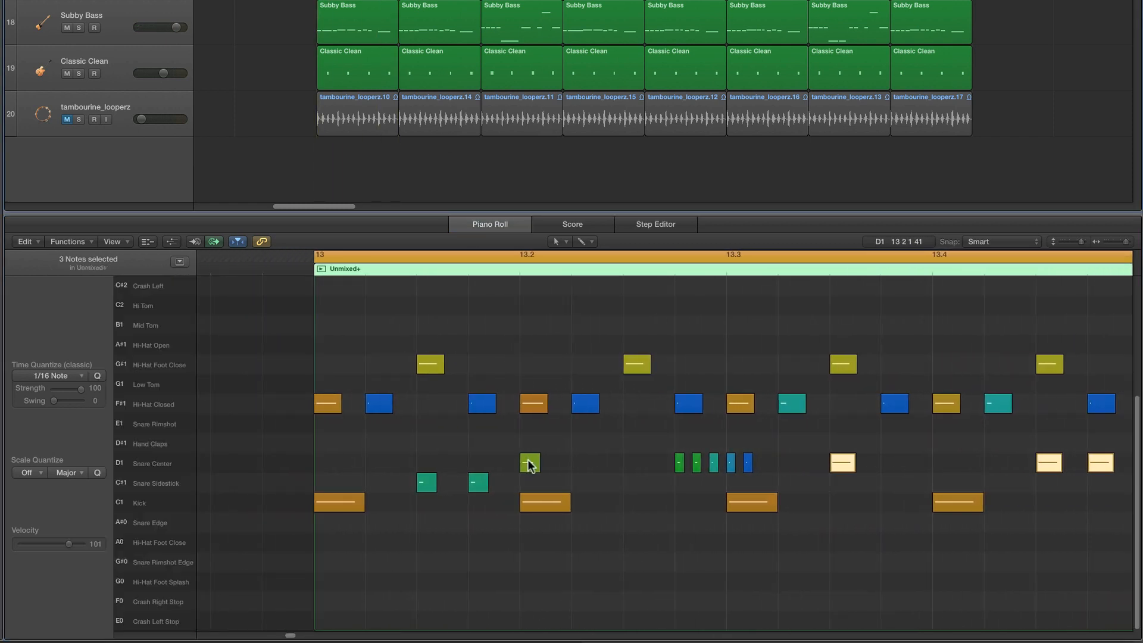
pyautogui.click(530, 463)
pyautogui.click(744, 495)
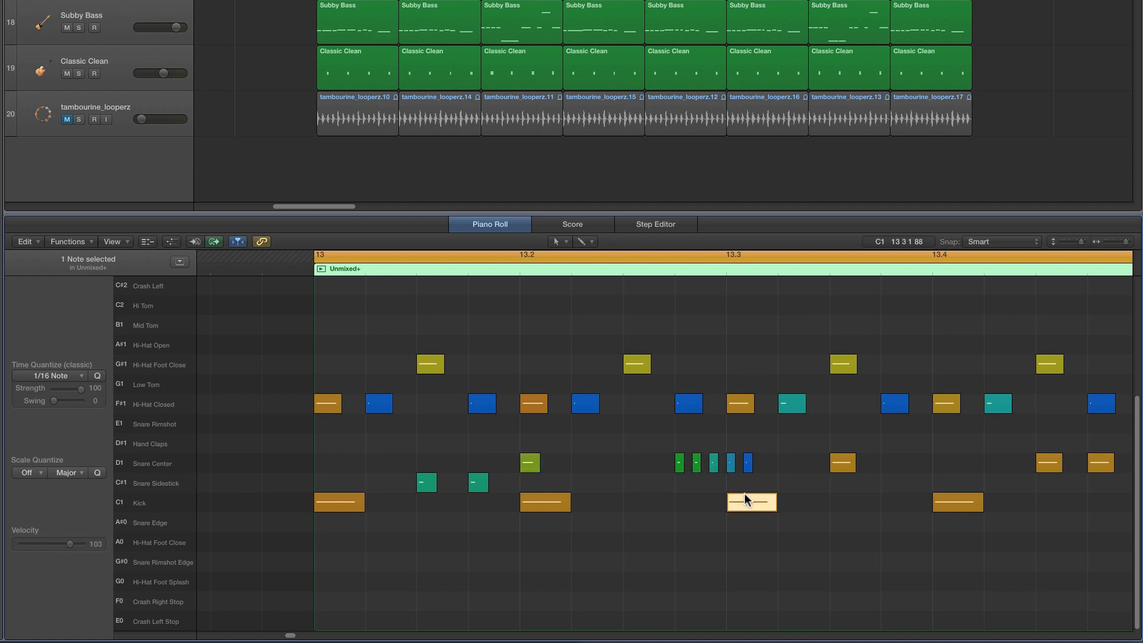
pyautogui.click(842, 462)
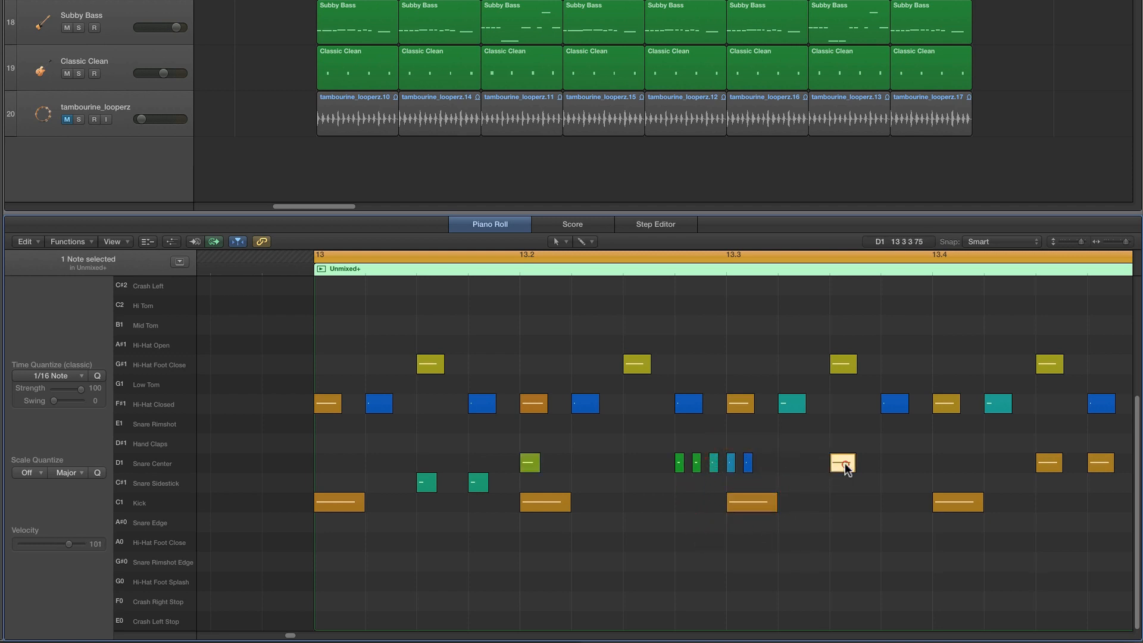
pyautogui.click(946, 505)
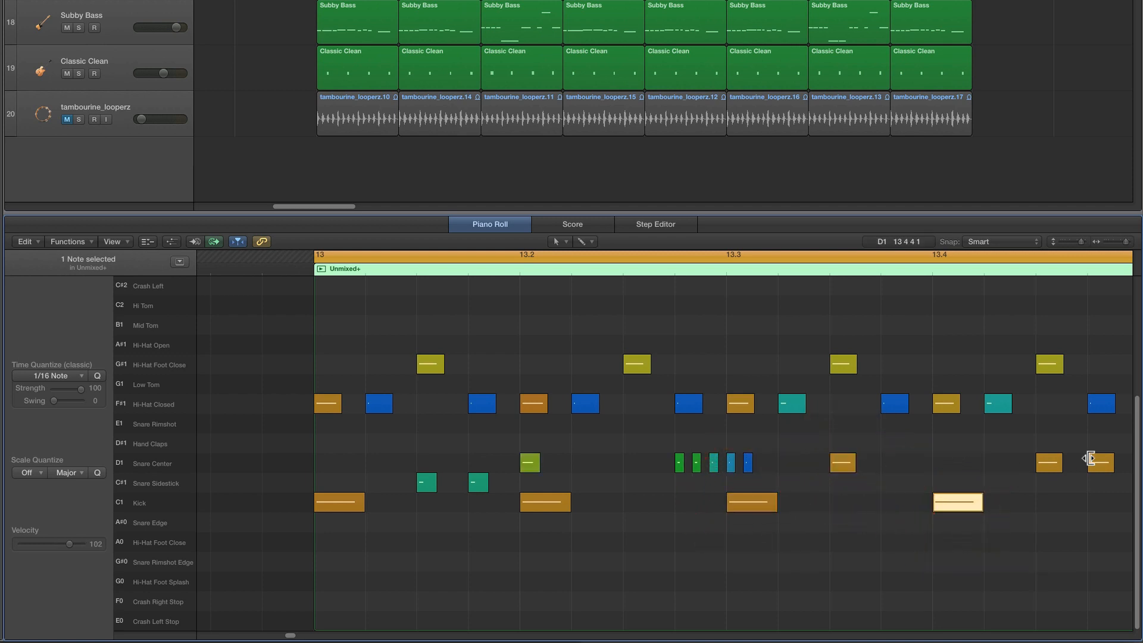
pyautogui.click(361, 31)
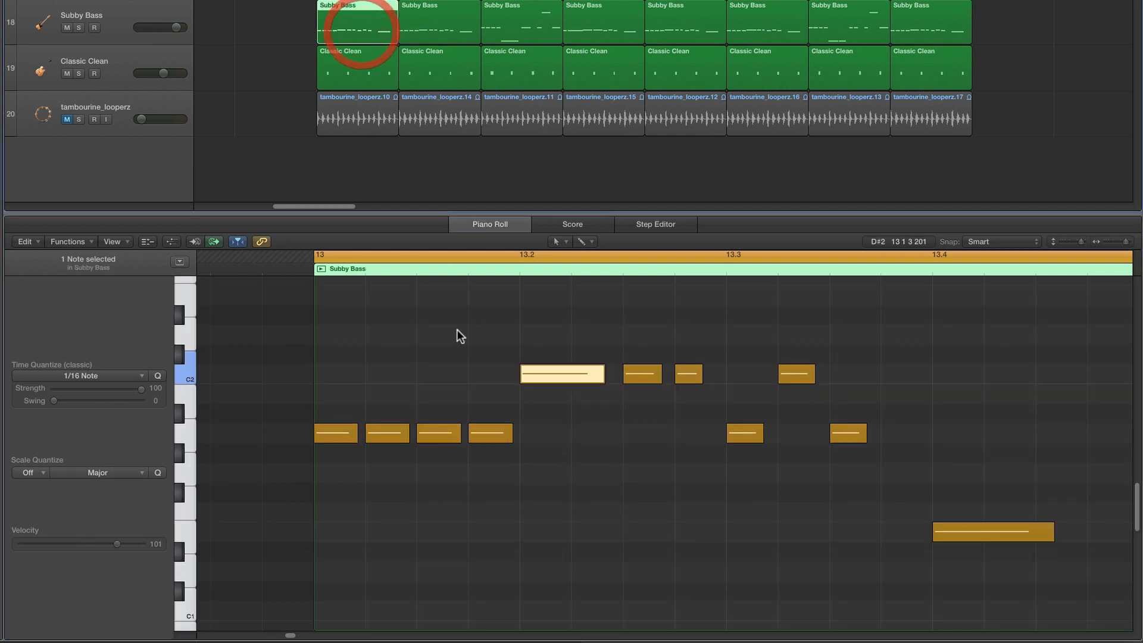
pyautogui.click(548, 378)
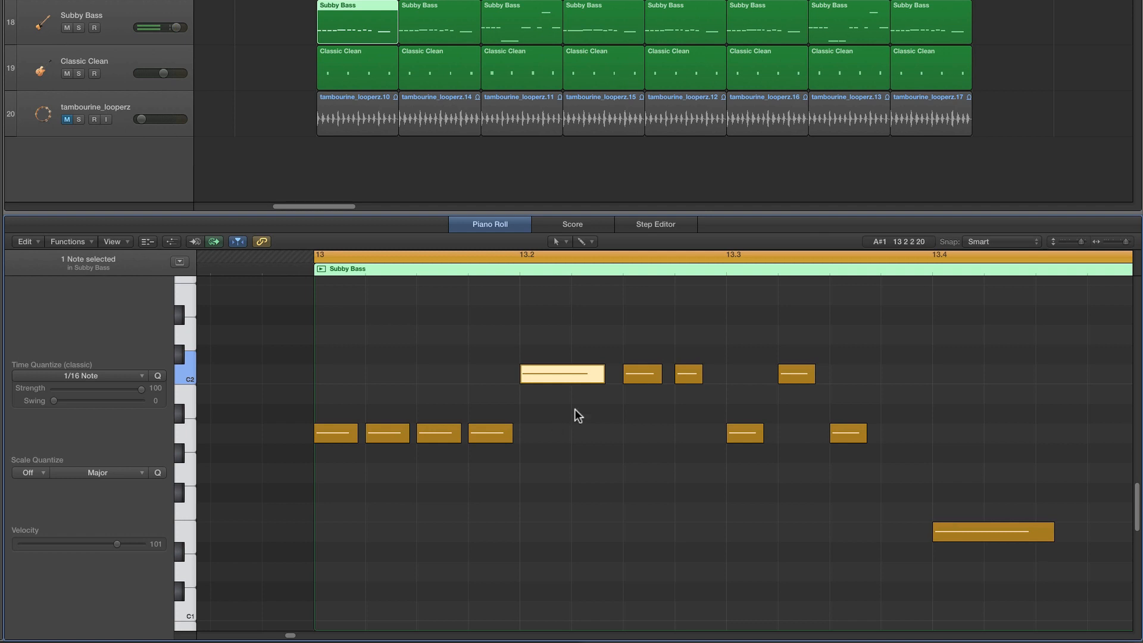
# Cycle bar 7, play it with its Unmixed+ drums, and audition the Subby Bass note at 7.2
pyautogui.hscroll(-10, 428, 70)
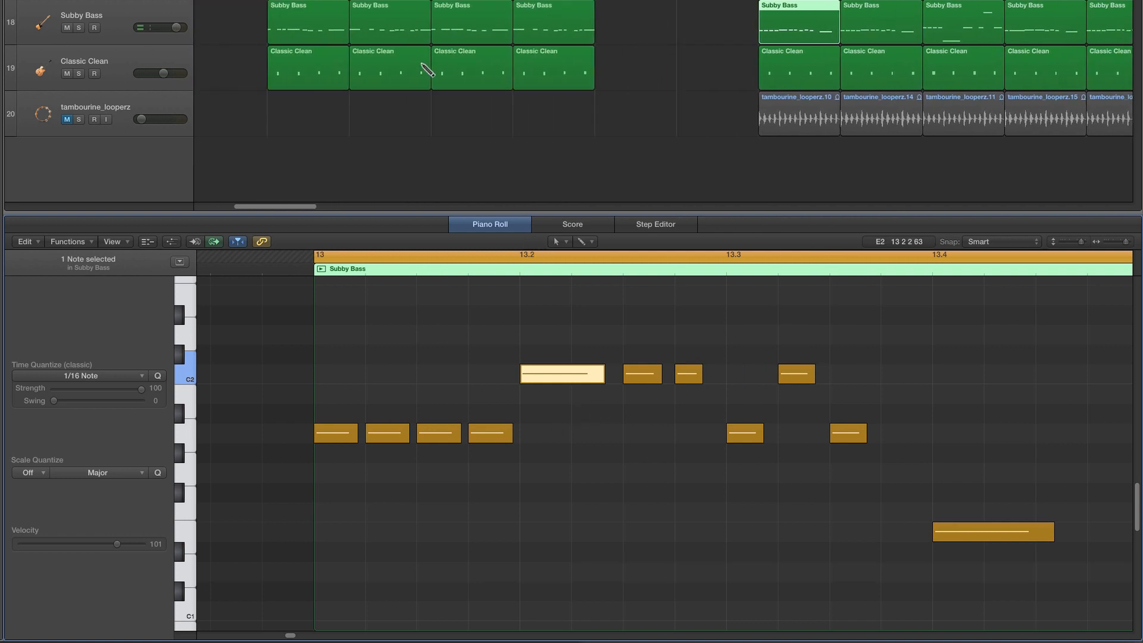
pyautogui.click(458, 2)
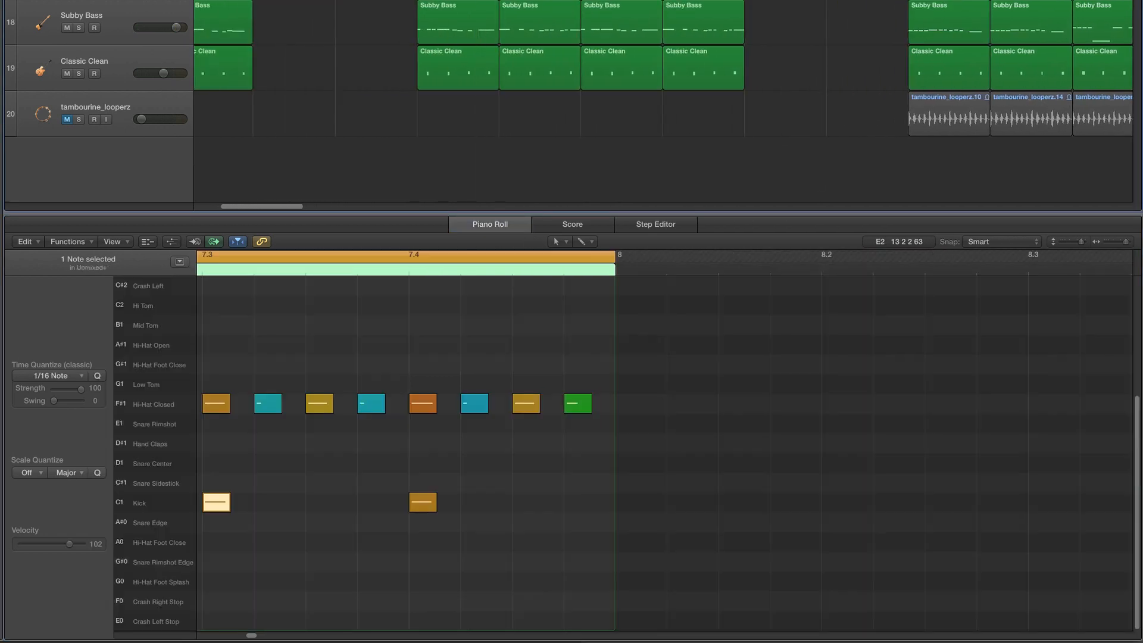
pyautogui.hscroll(-6, 504, 340)
pyautogui.press('space')
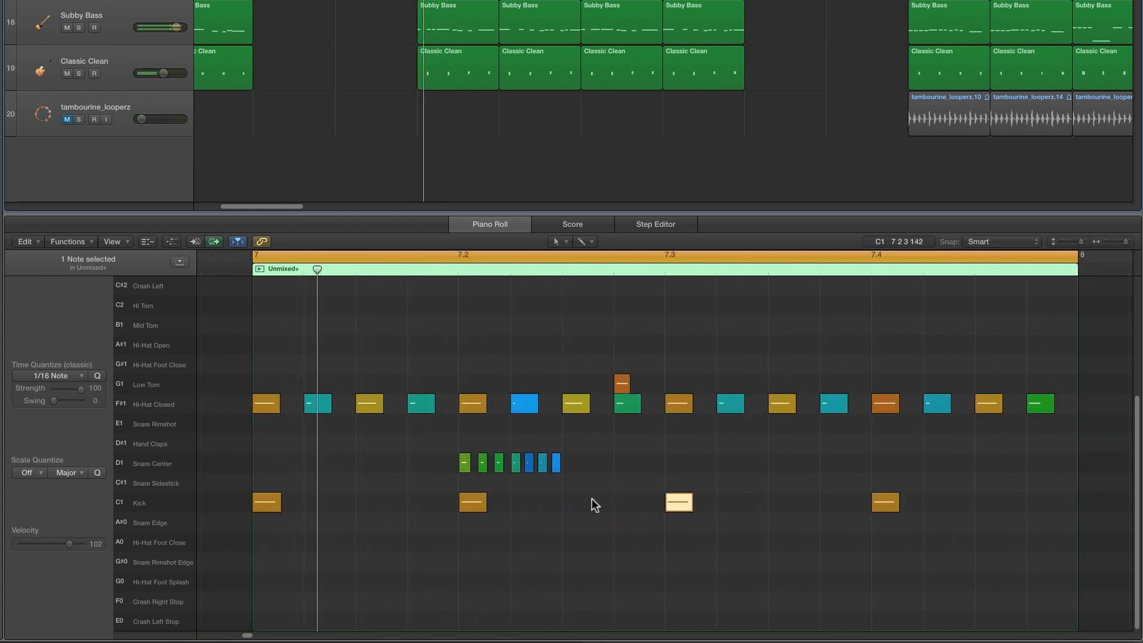
pyautogui.click(456, 18)
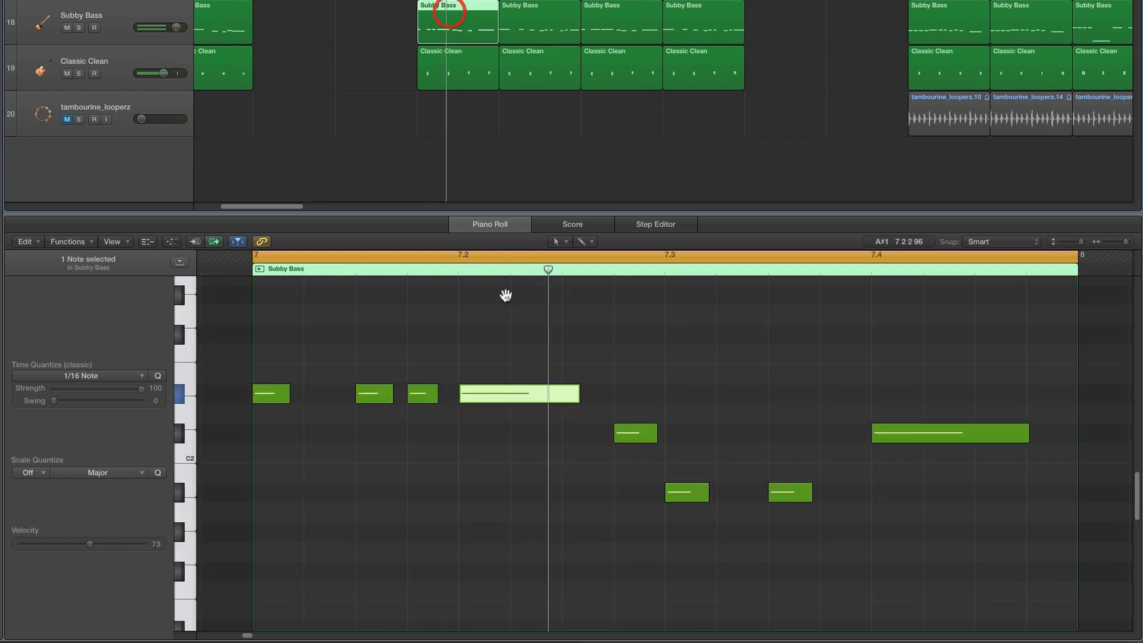
pyautogui.click(531, 395)
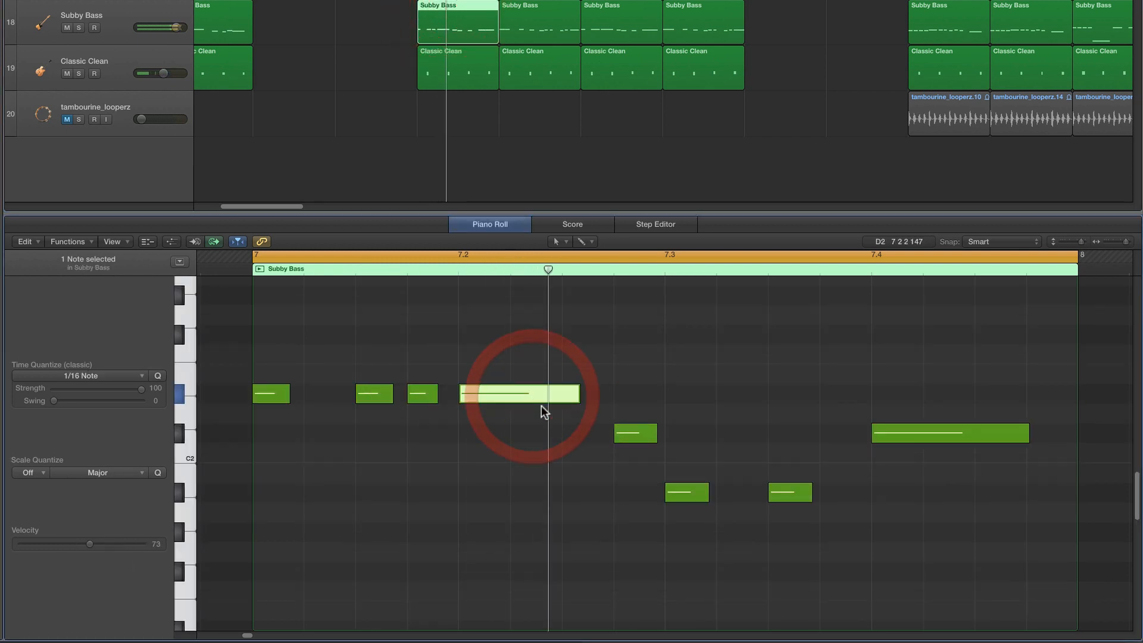
pyautogui.press('space')
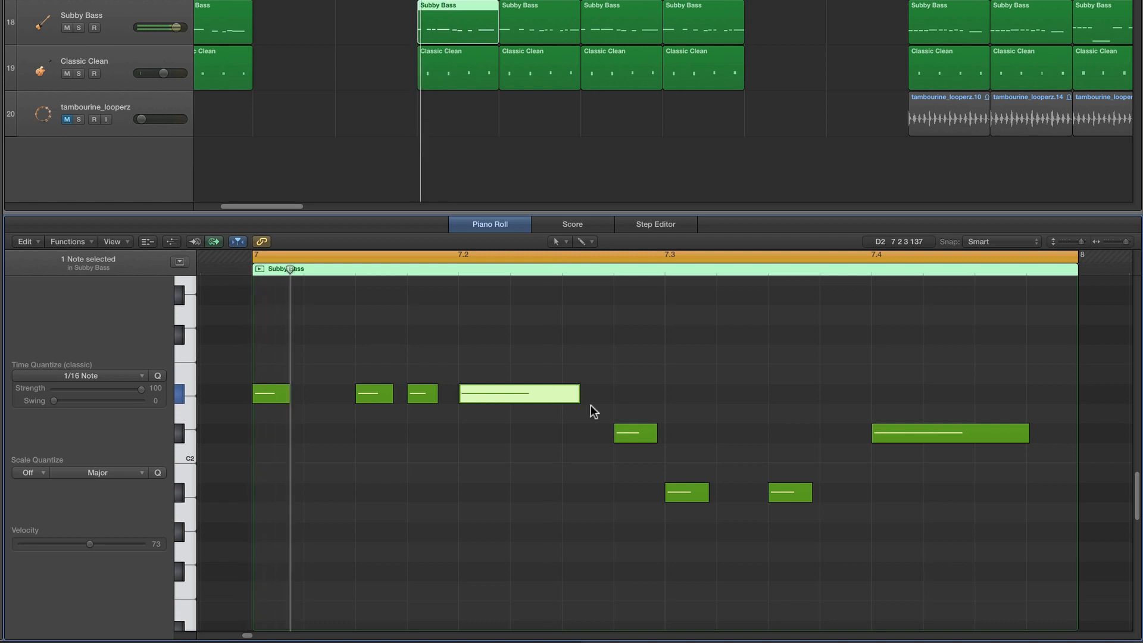
# Compare the bar 7 Unmixed+ snare run with the long Subby Bass note at 7.2 while playing the bar
pyautogui.click(456, 0)
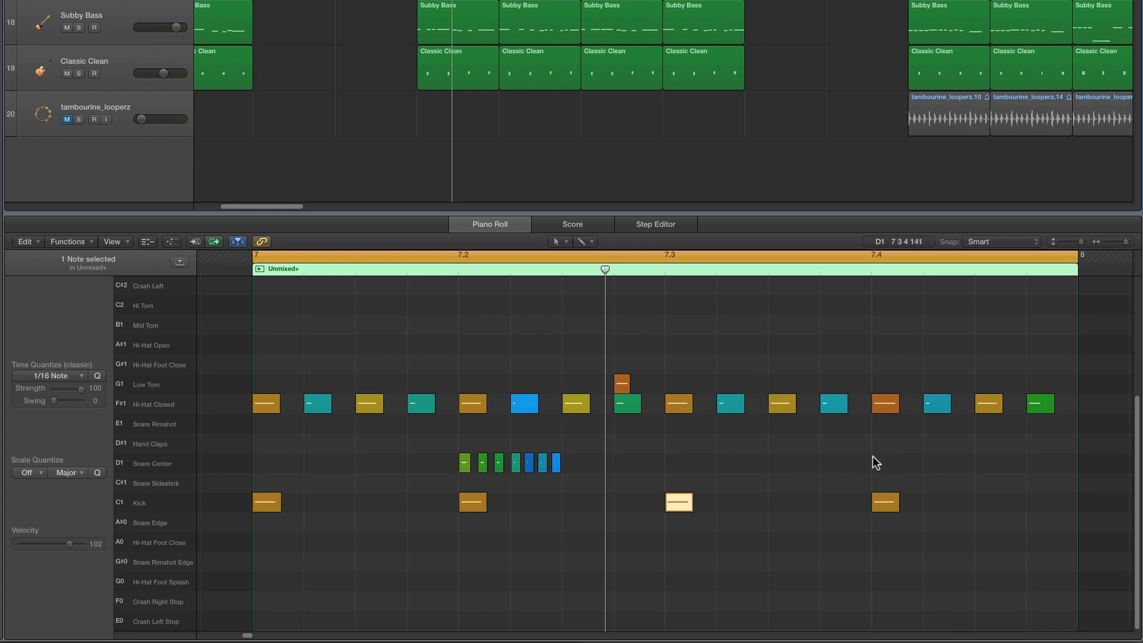
pyautogui.press('space')
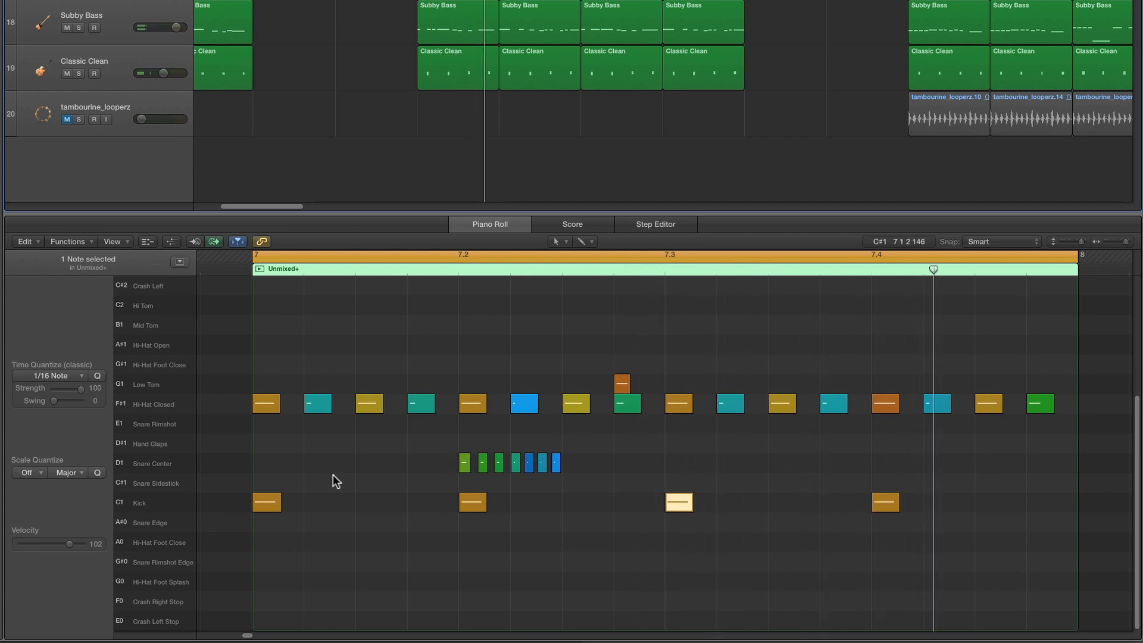
pyautogui.click(464, 35)
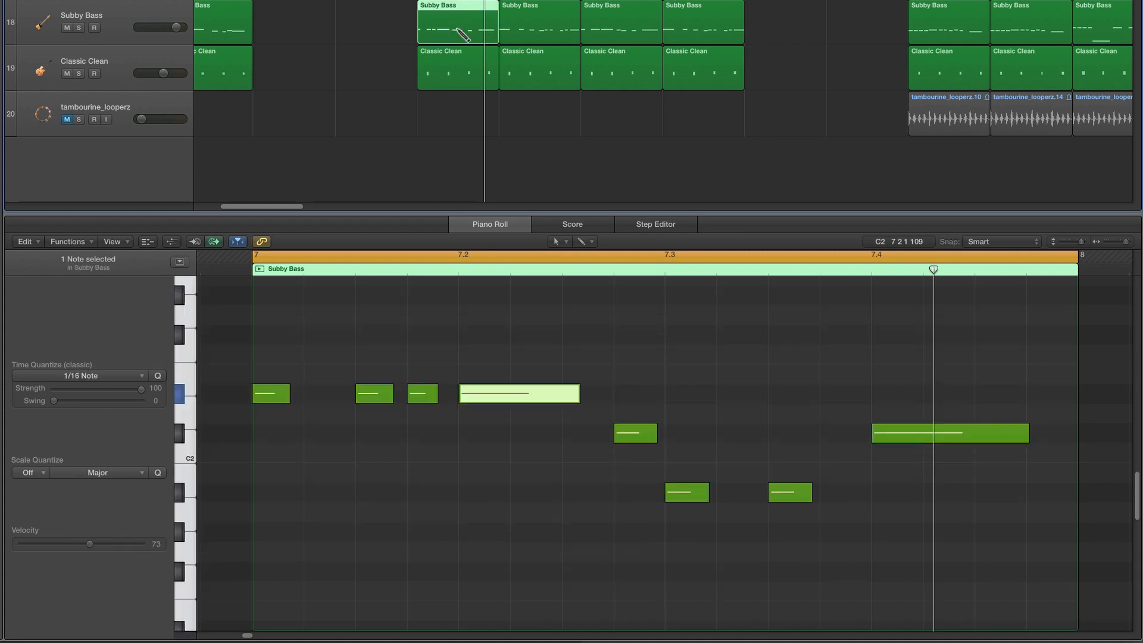
pyautogui.click(502, 395)
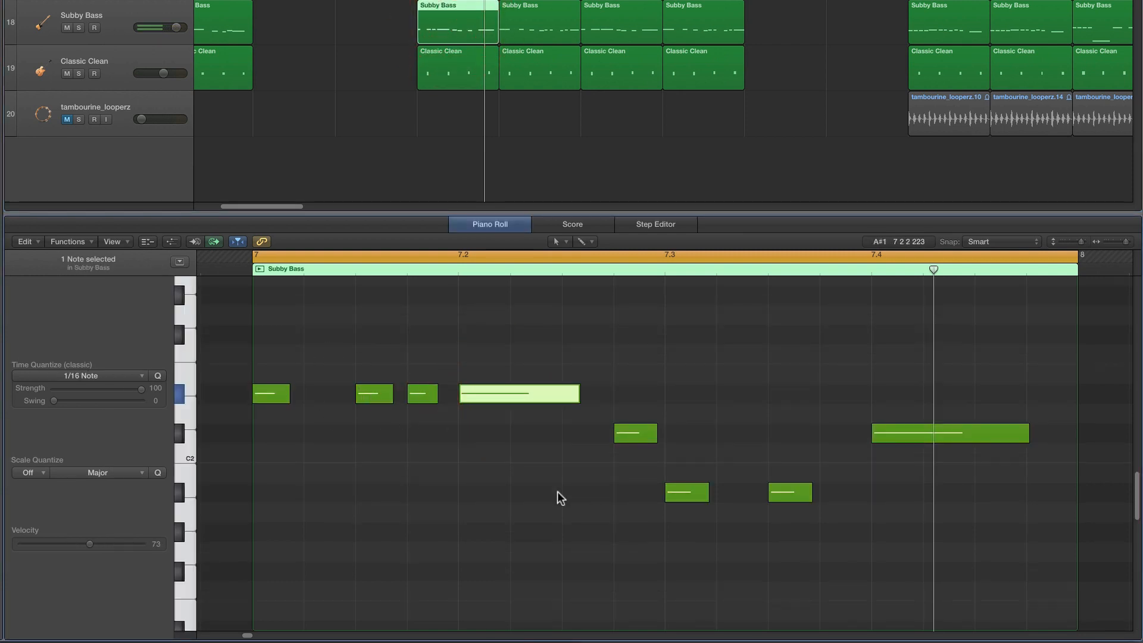
pyautogui.press('space')
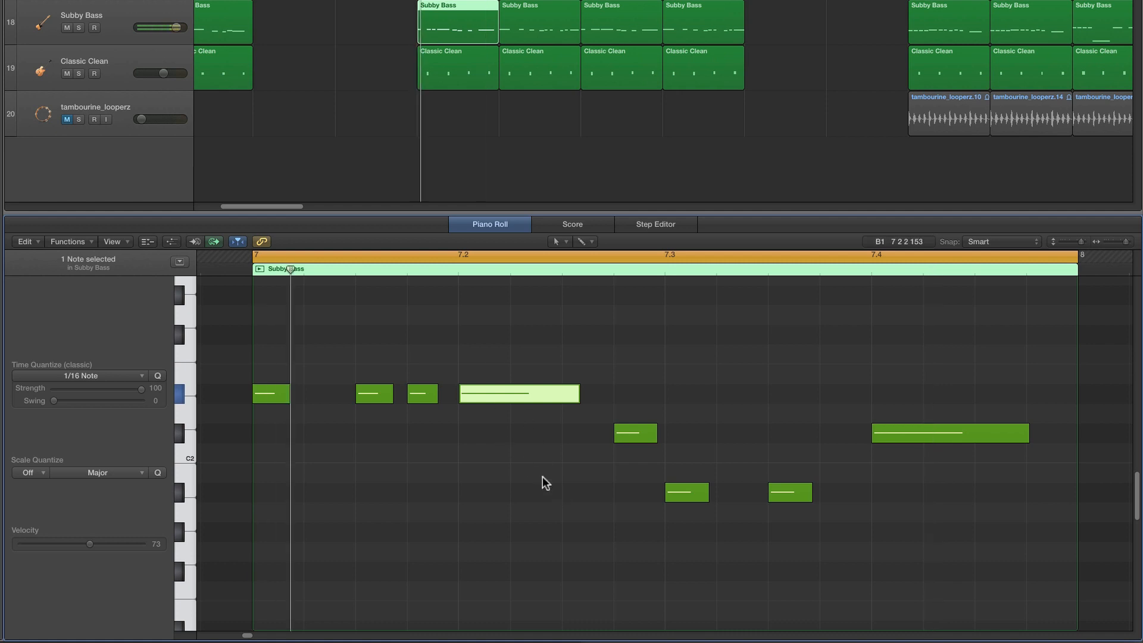
pyautogui.press('space')
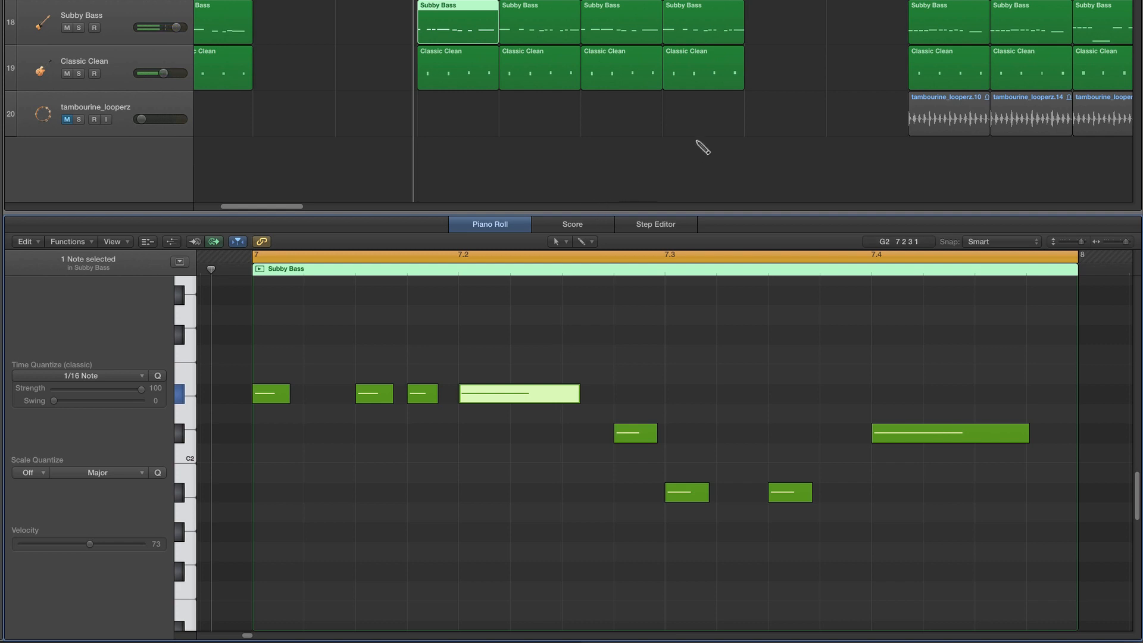
# Open the Unmixed+ region at bar 30 and set the cycle range back to bar 30
pyautogui.hscroll(10, 702, 147)
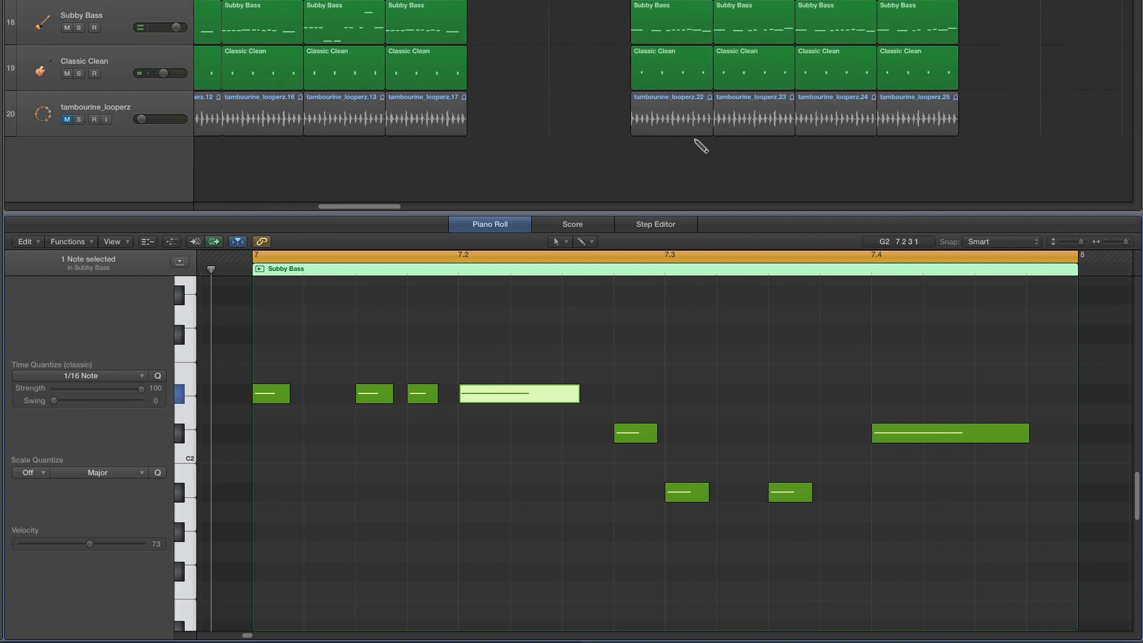
pyautogui.hscroll(10, 701, 147)
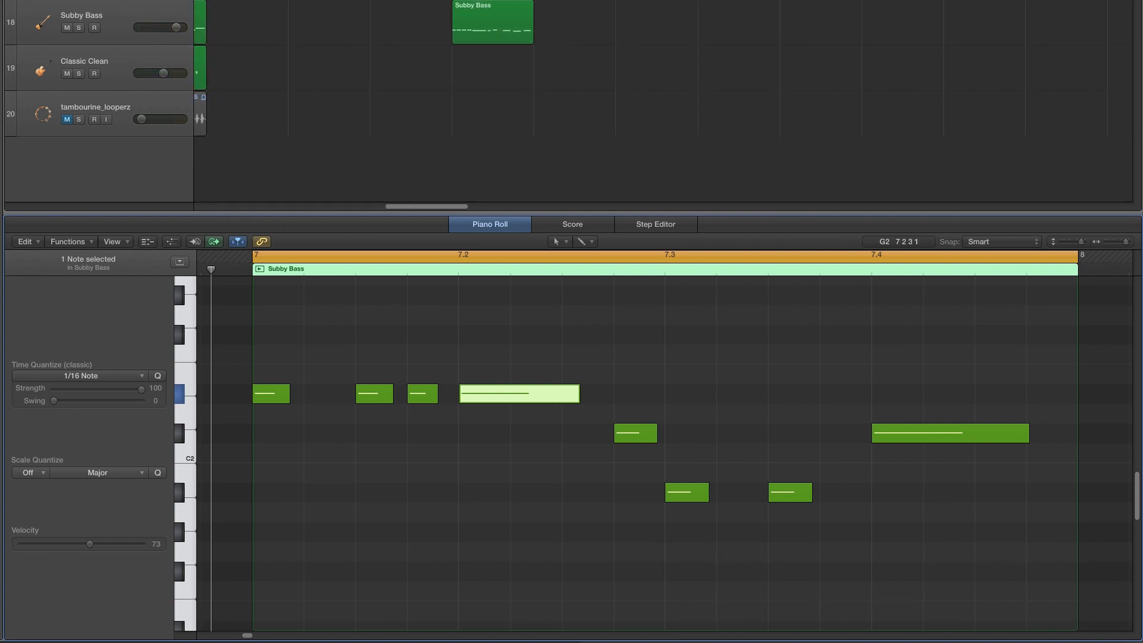
pyautogui.click(664, 3)
pyautogui.hscroll(-2, 663, 101)
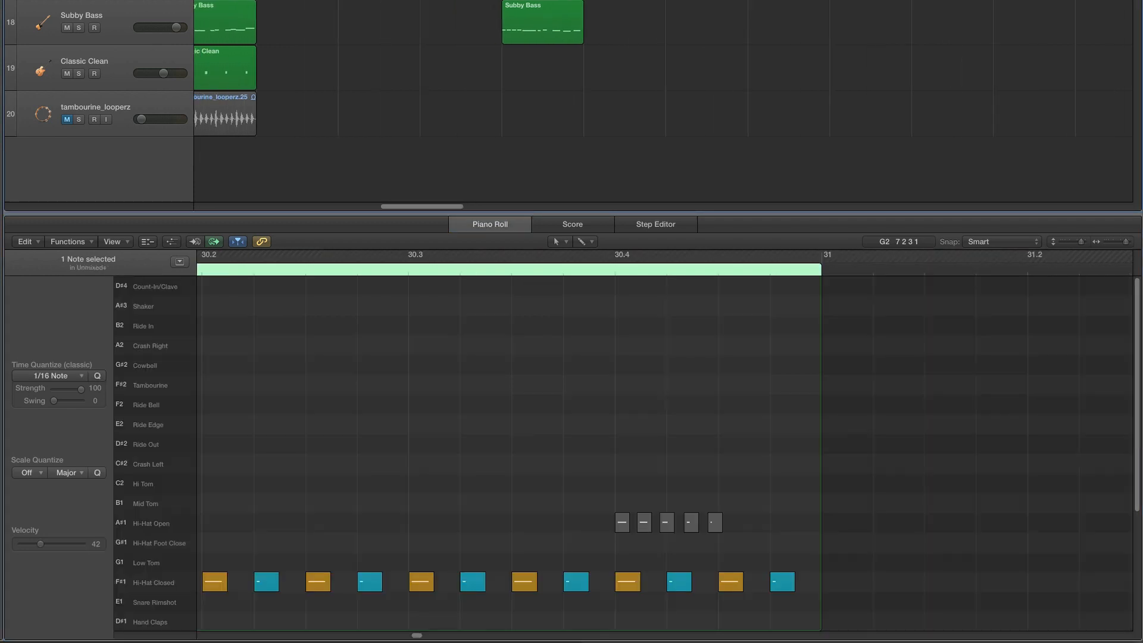
pyautogui.moveTo(502, 1); pyautogui.dragTo(583, 1)
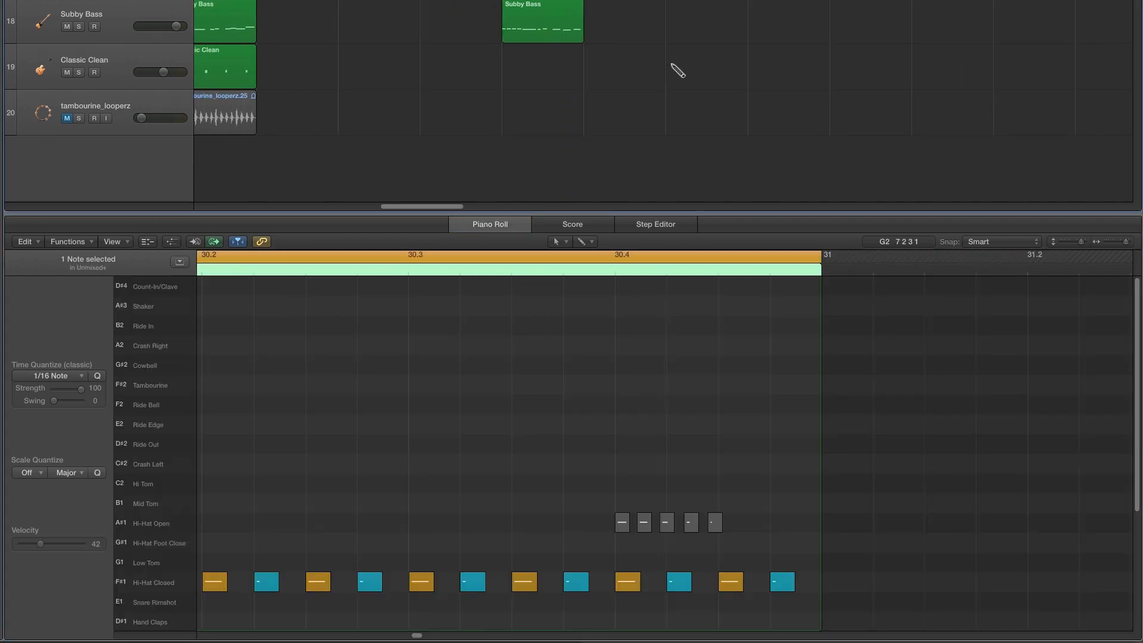
# Review the bar 30 kick and snare pattern against the Subby Bass line and play the bar
pyautogui.hscroll(-3, 624, 104)
pyautogui.scroll(-3, 566, 543)
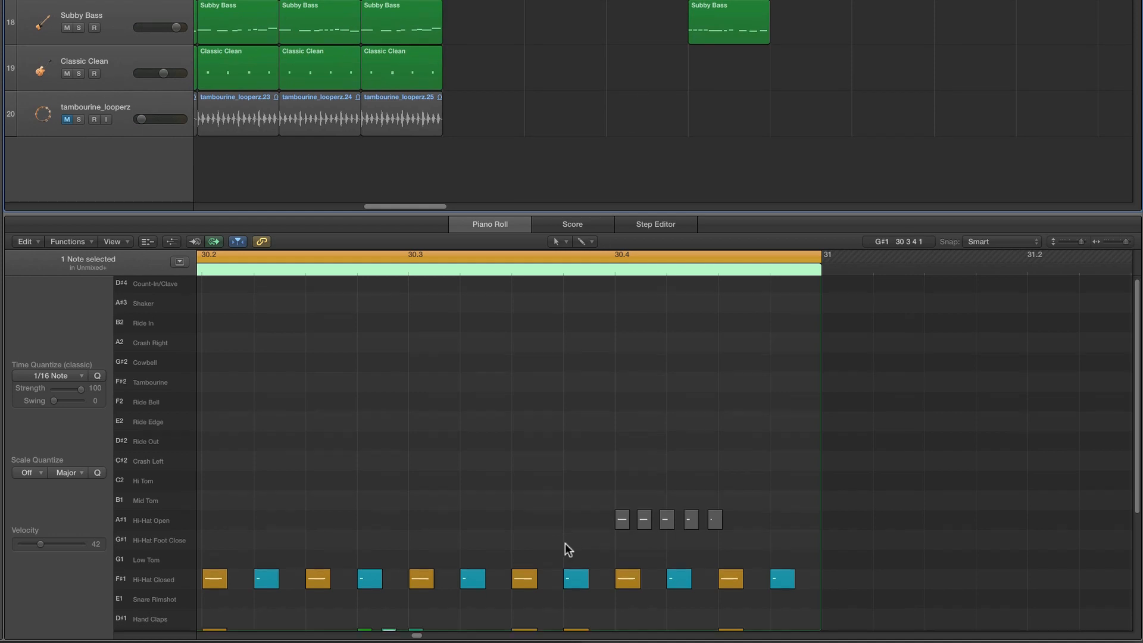
pyautogui.scroll(-3, 566, 541)
pyautogui.hscroll(-5, 536, 488)
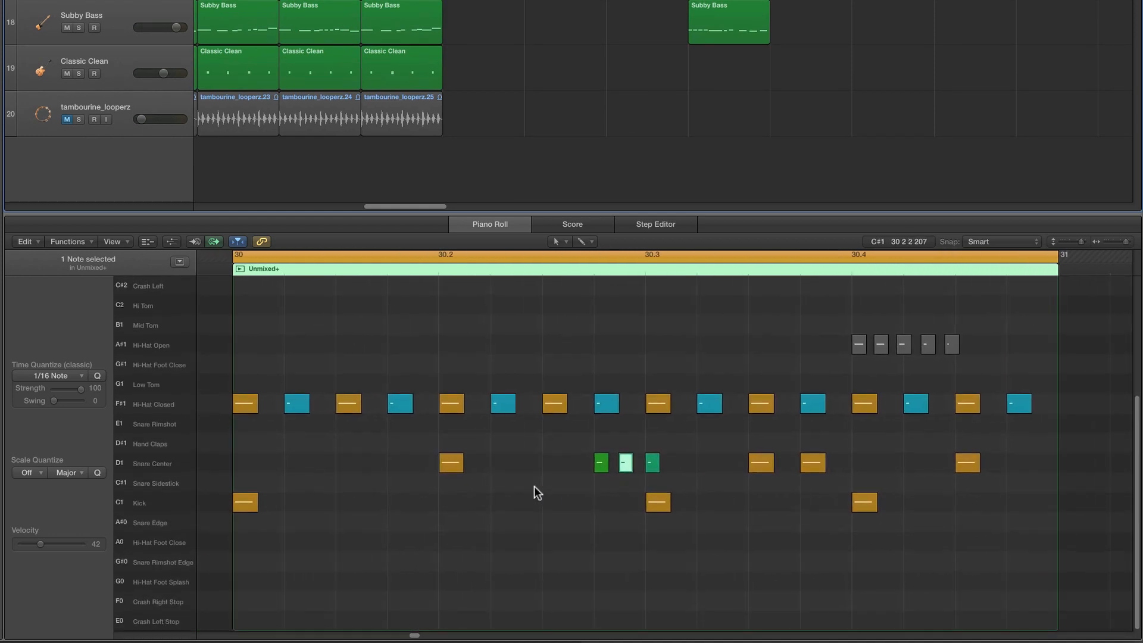
pyautogui.click(708, 13)
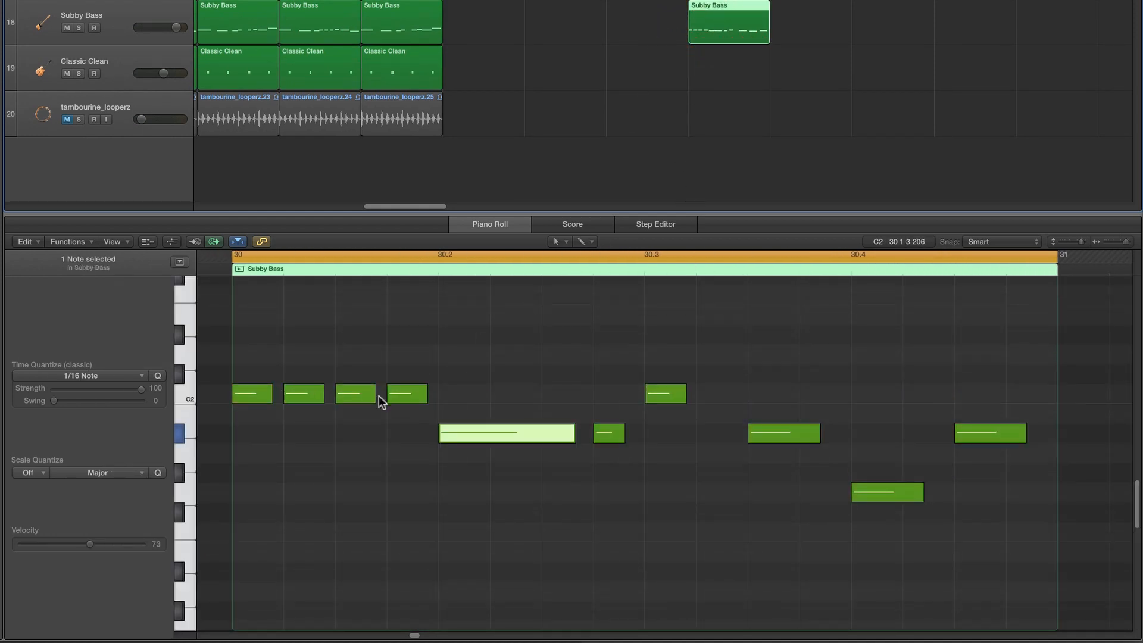
pyautogui.press('space')
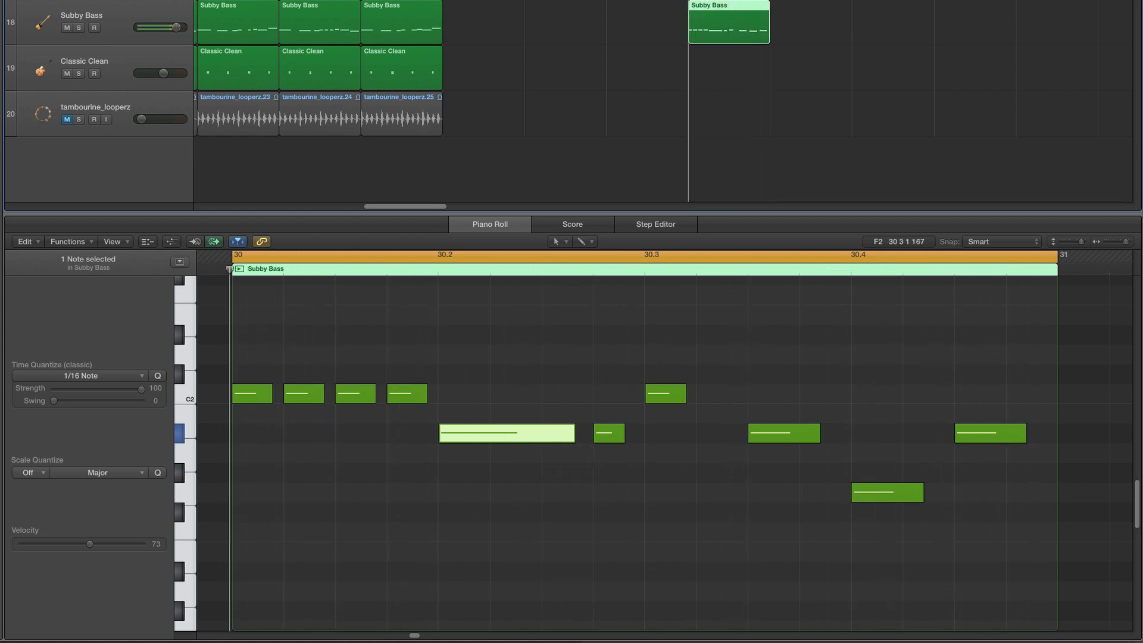
# Move the Unmixed+ Snare Center note at 30.3.4 to 30.4 and delete the Kick note at 30.4
pyautogui.click(715, 1)
pyautogui.scroll(-6, 574, 432)
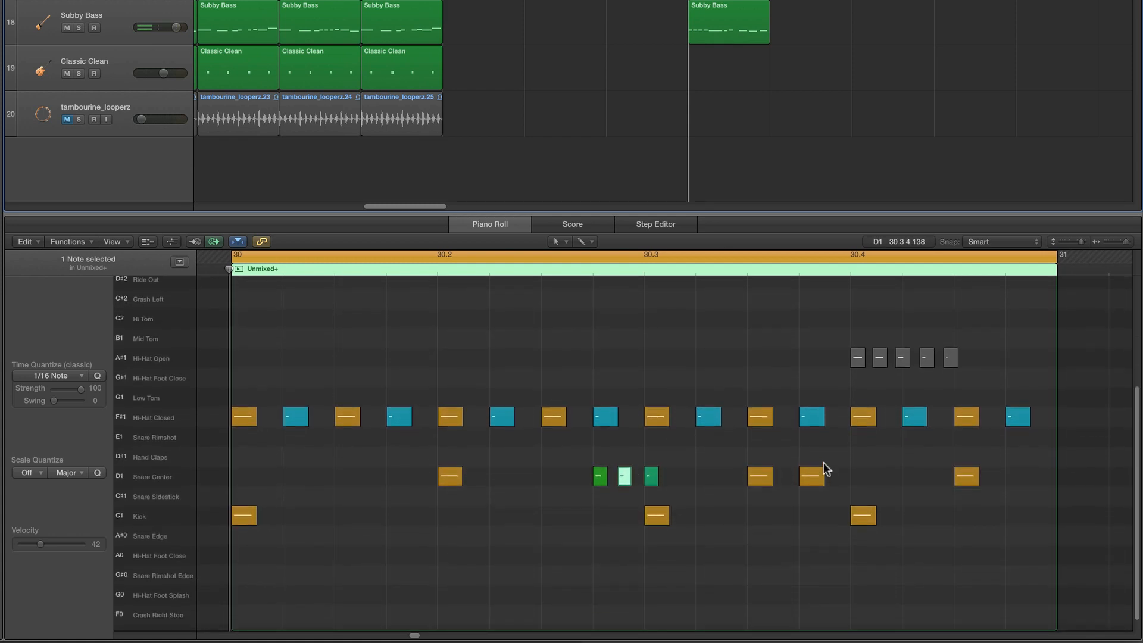
pyautogui.moveTo(813, 475); pyautogui.dragTo(864, 475)
pyautogui.click(863, 513)
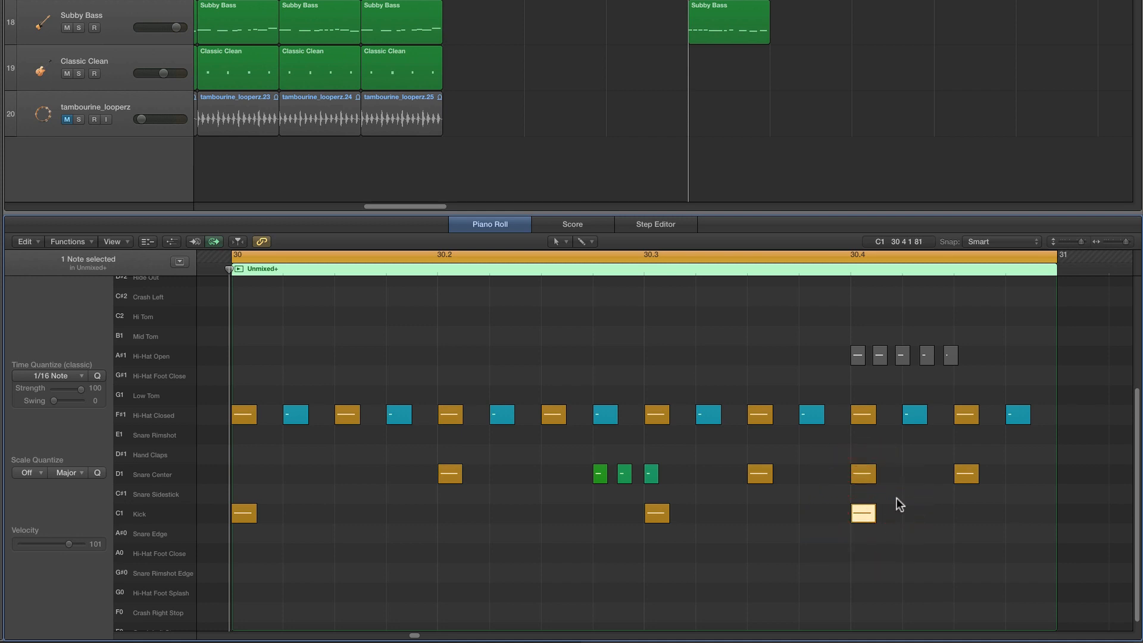
# Delete the Snare Center notes at 30.3.3 and 30.4.3, and move the one at 30.2 down to Kick
pyautogui.click(962, 479)
pyautogui.click(759, 477)
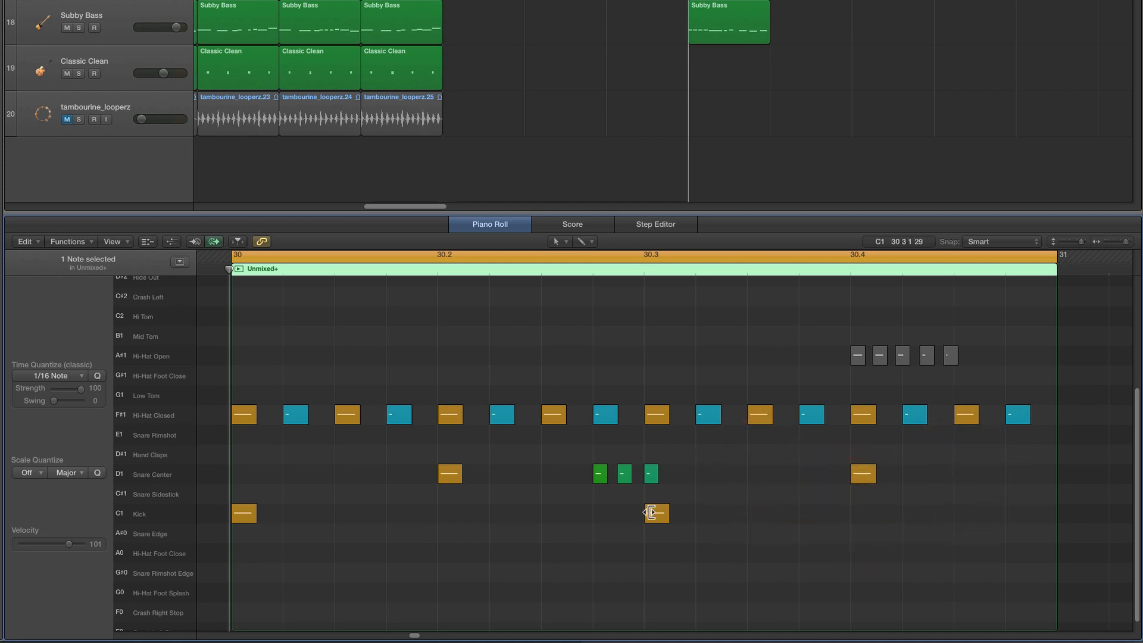
pyautogui.moveTo(452, 473); pyautogui.dragTo(450, 513)
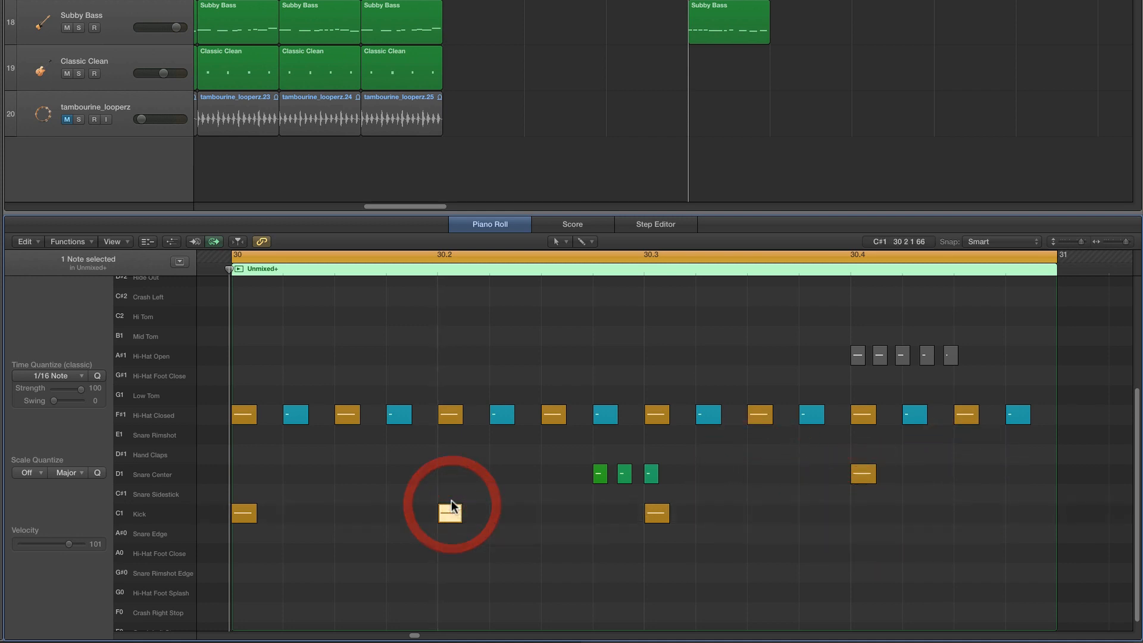
# Play bar 30, and in its Latin Kit region move the 30.3.3 and 30.3.4 notes to 30.2.3 and 30.2.4 and delete the 30.4.3 note
pyautogui.press('space')
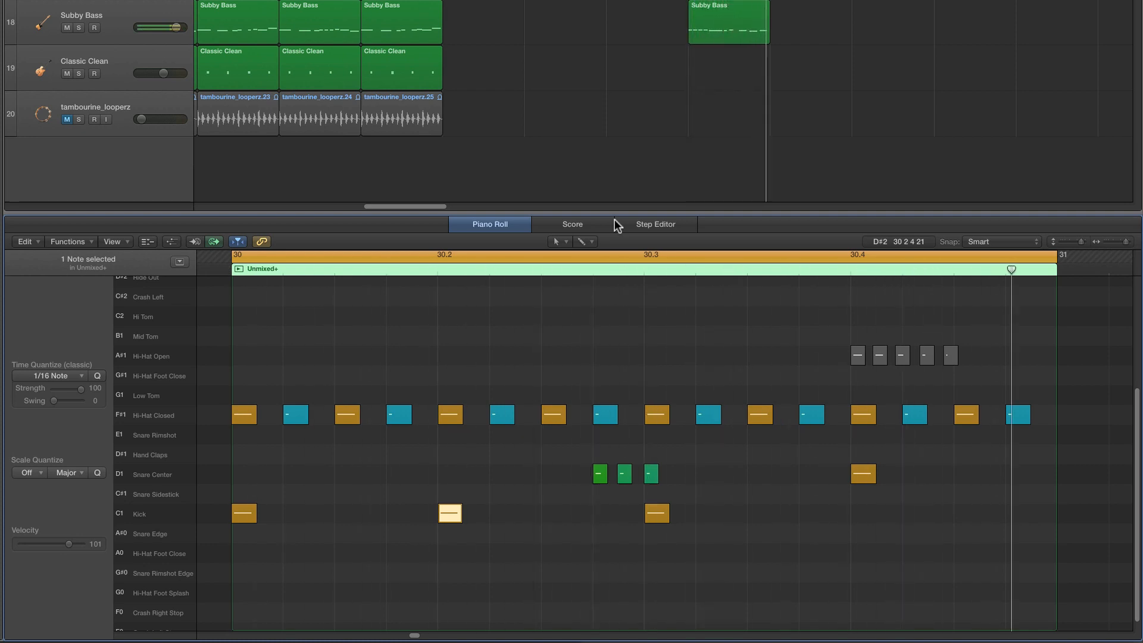
pyautogui.click(719, 0)
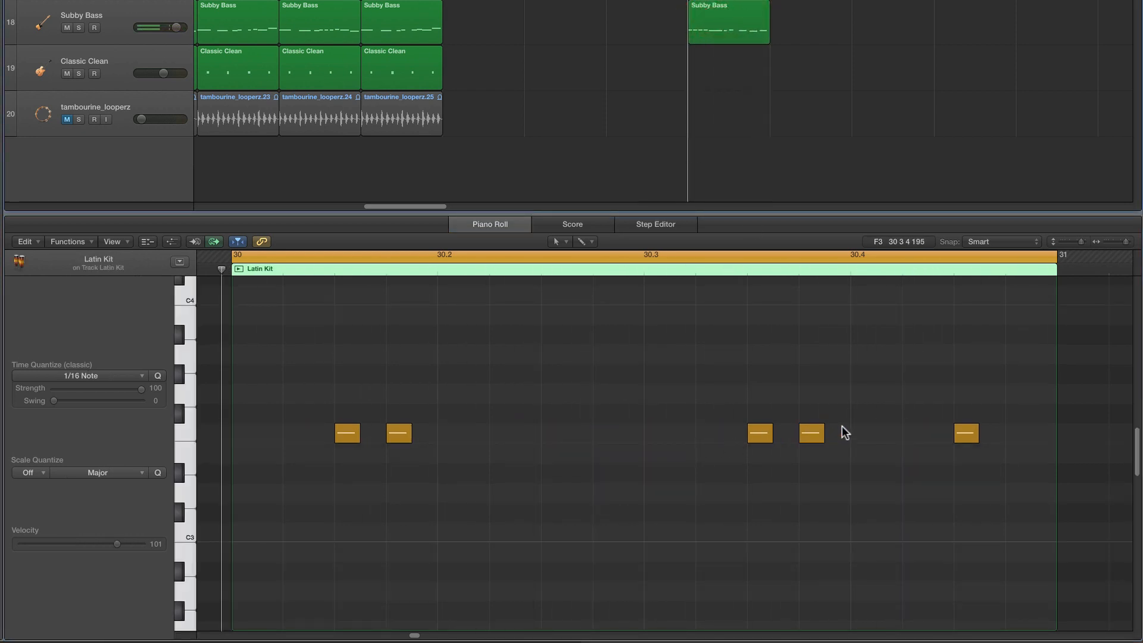
pyautogui.moveTo(846, 426); pyautogui.dragTo(549, 441)
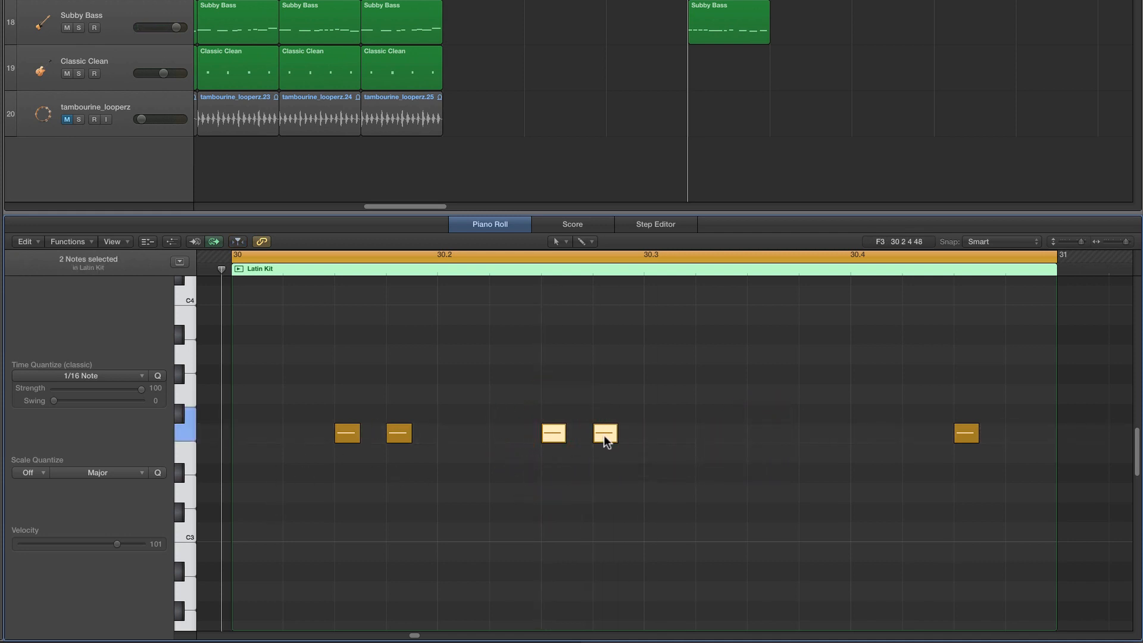
pyautogui.click(958, 434)
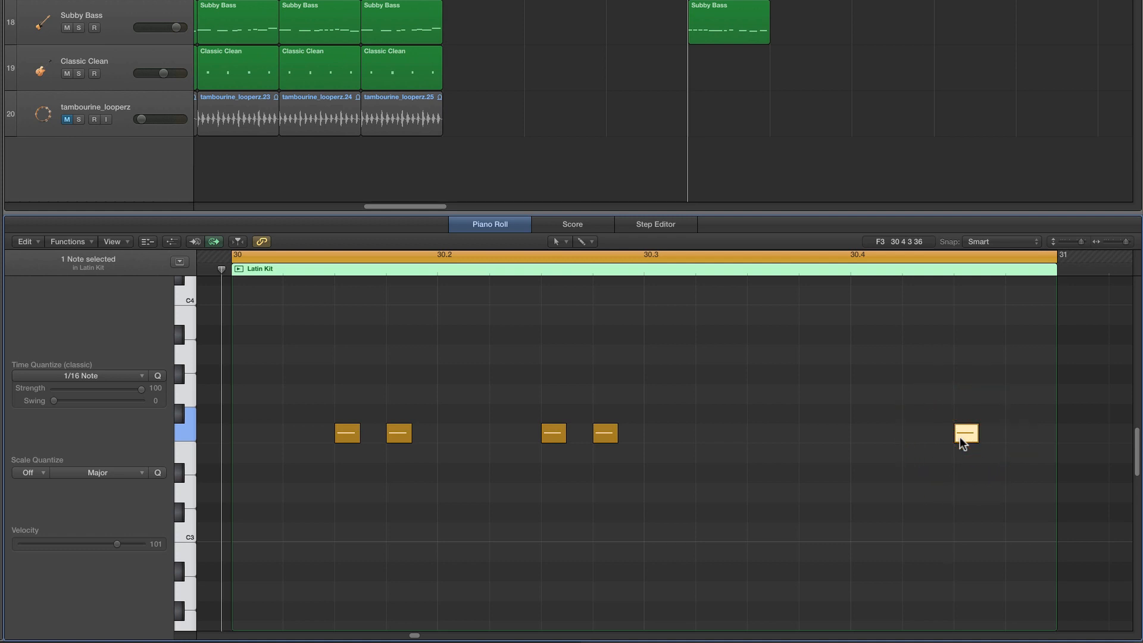
pyautogui.press('Delete')
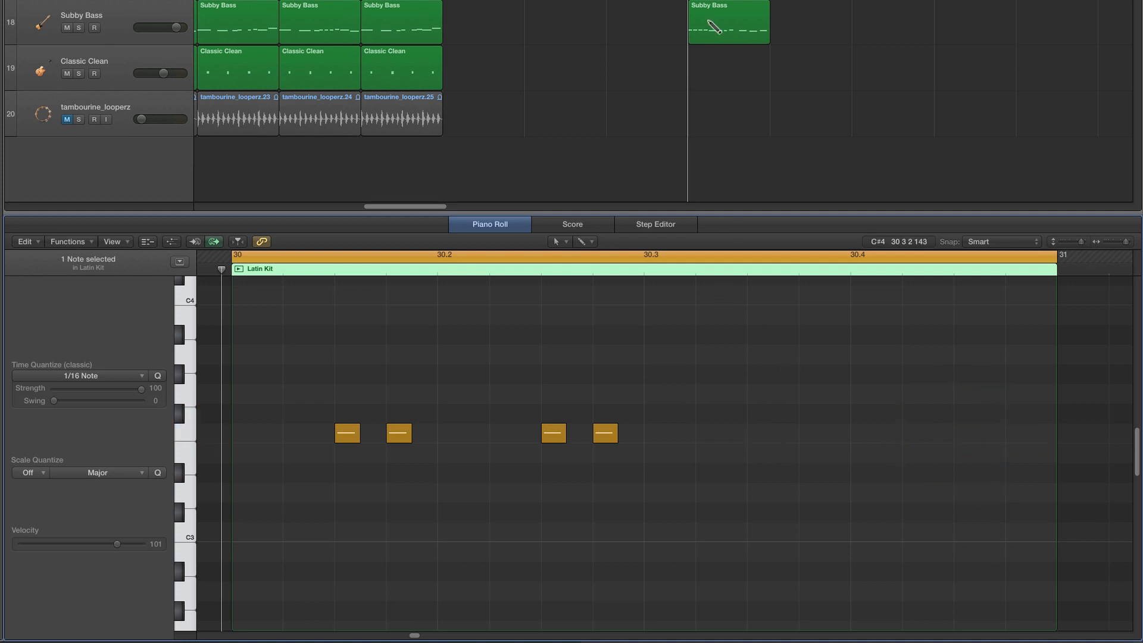
# Mute the three short Snare Center notes leading into 30.3 in the bar 30 Unmixed+ region and play the bar
pyautogui.click(728, 2)
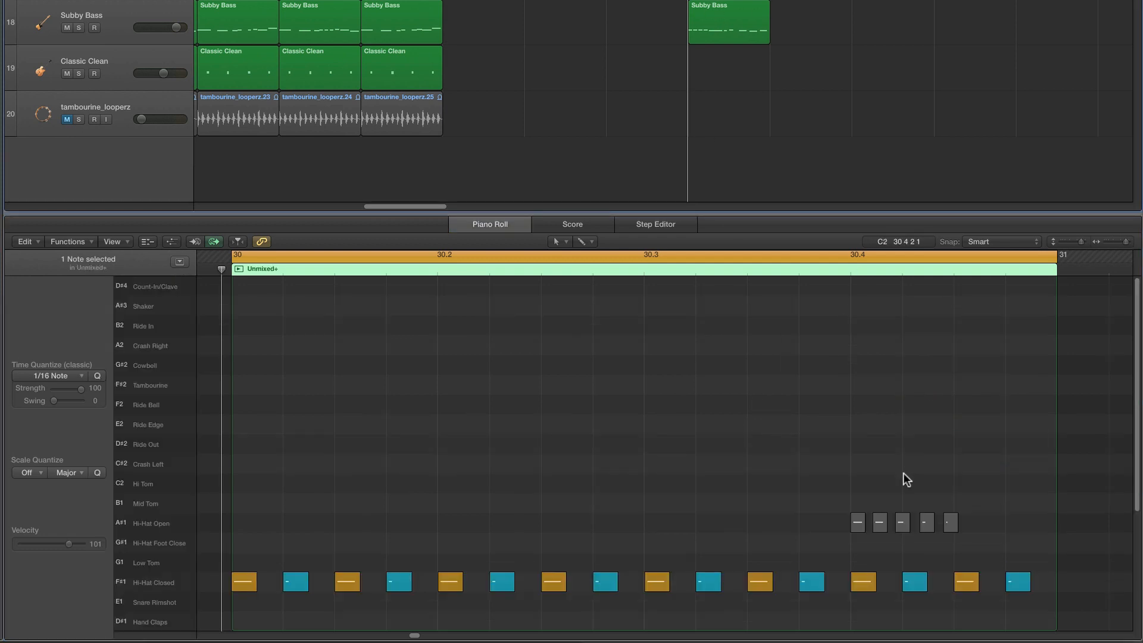
pyautogui.scroll(-5, 903, 473)
pyautogui.click(619, 491)
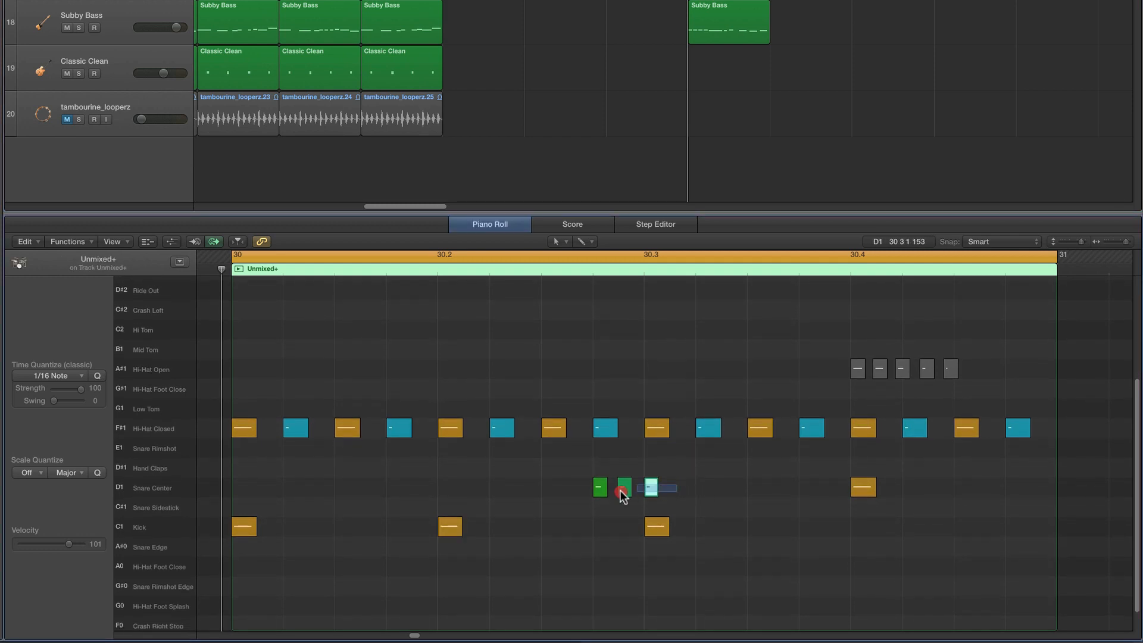
pyautogui.moveTo(619, 491); pyautogui.dragTo(593, 487)
pyautogui.click(558, 241)
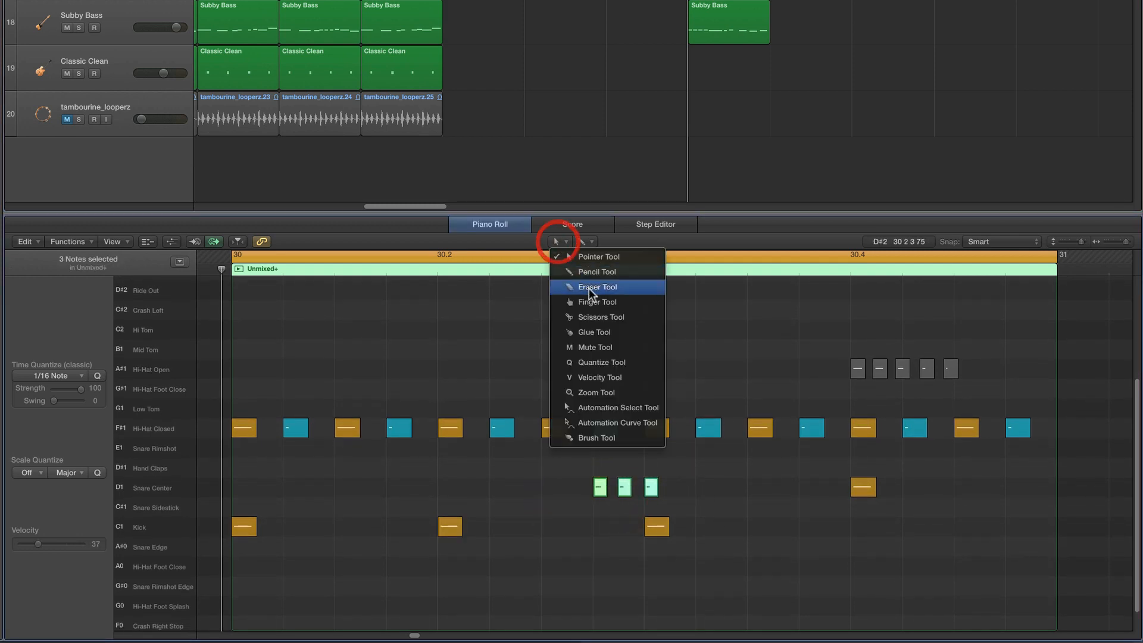
pyautogui.click(583, 348)
pyautogui.click(600, 487)
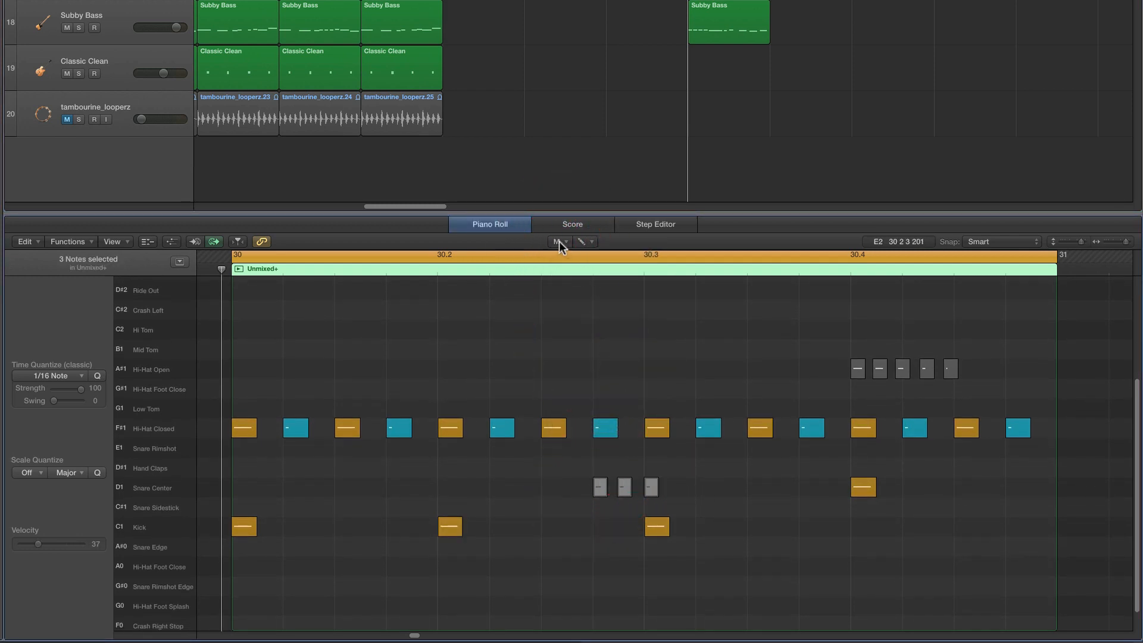
pyautogui.click(559, 241)
pyautogui.click(585, 256)
pyautogui.press('space')
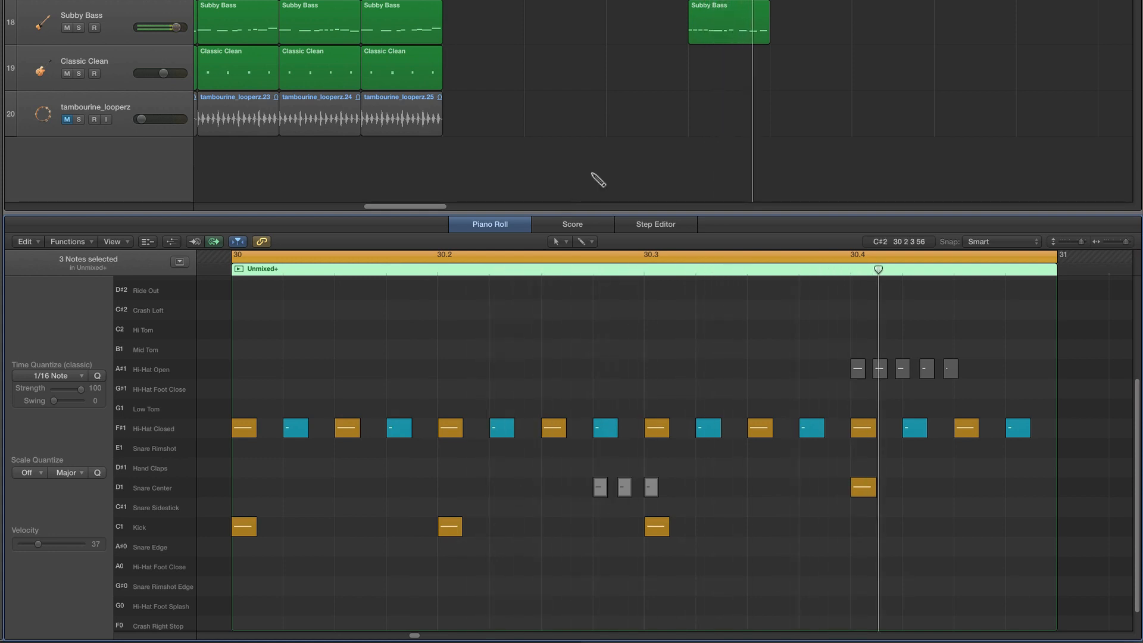
# In the bar 30 Subby Bass region, replace the four opening C2 notes with one held C2 note reaching into 30.1.4
pyautogui.click(720, 22)
pyautogui.hscroll(-5, 497, 381)
pyautogui.click(609, 381)
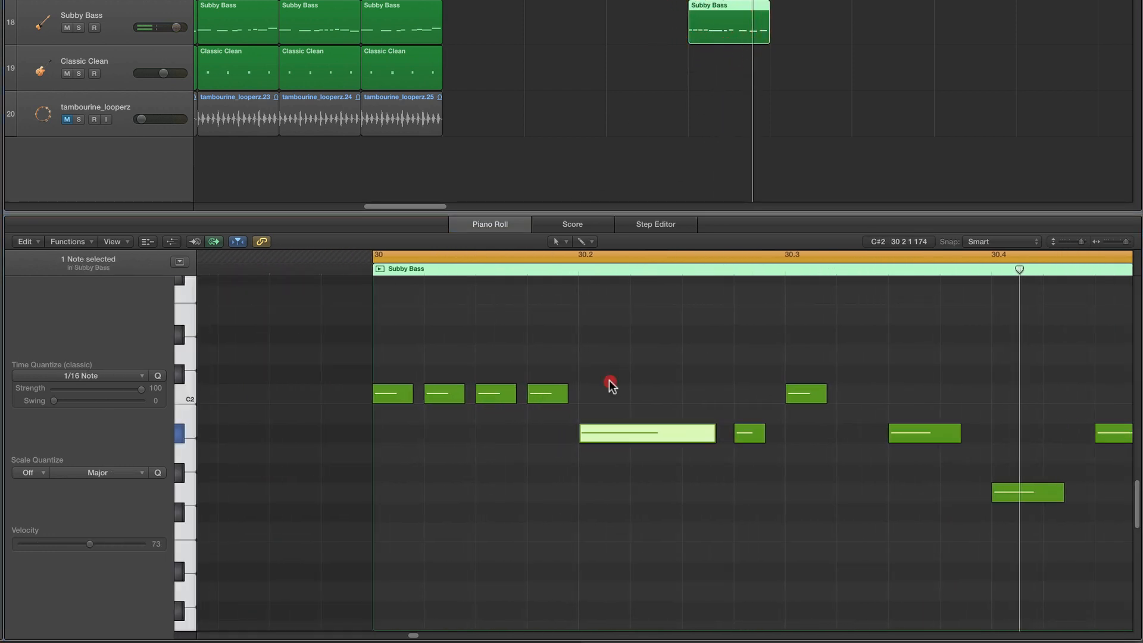
pyautogui.moveTo(609, 381); pyautogui.dragTo(536, 394)
pyautogui.press('Delete')
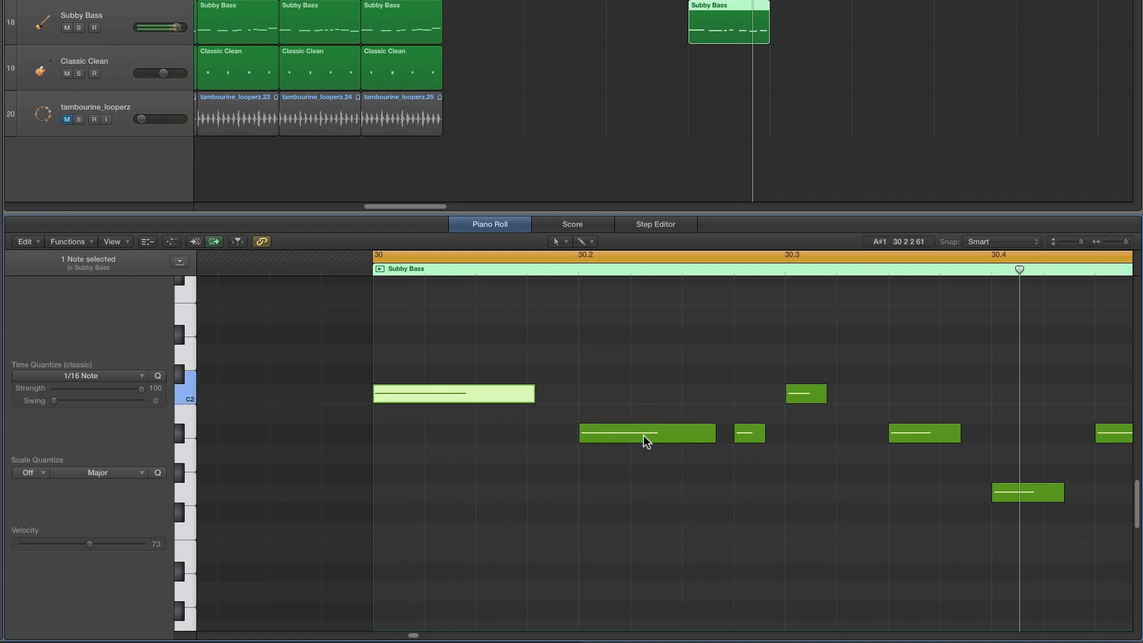
# Audition the first two Subby Bass notes in bar 30 and duplicate the C2 note at 30.3 to 30.3.2
pyautogui.click(643, 436)
pyautogui.click(454, 391)
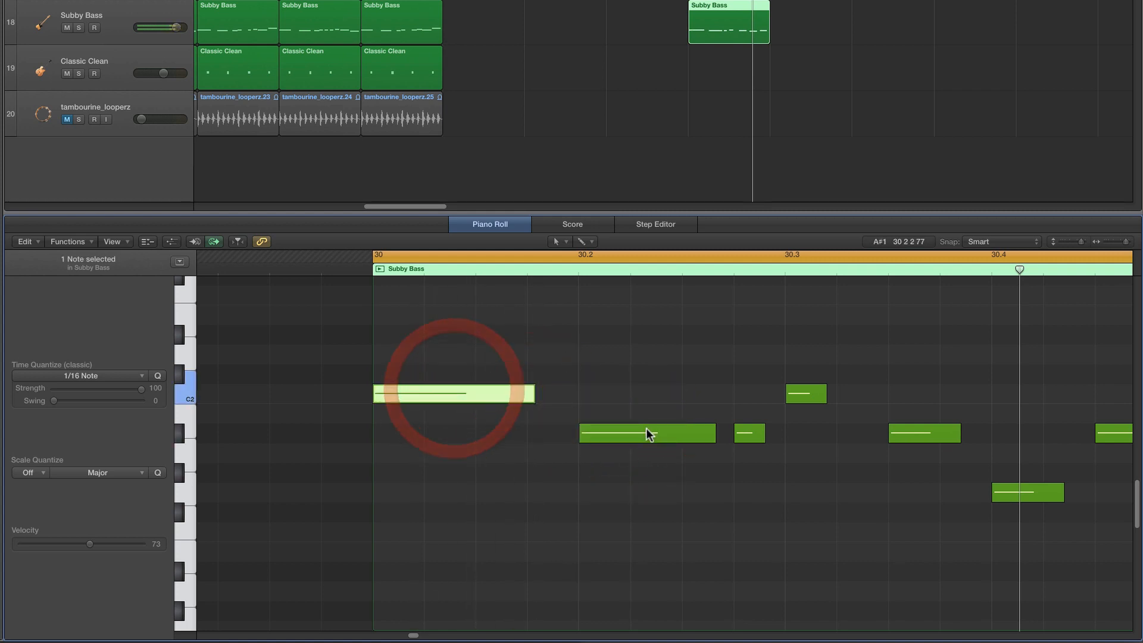
pyautogui.click(647, 433)
pyautogui.click(459, 394)
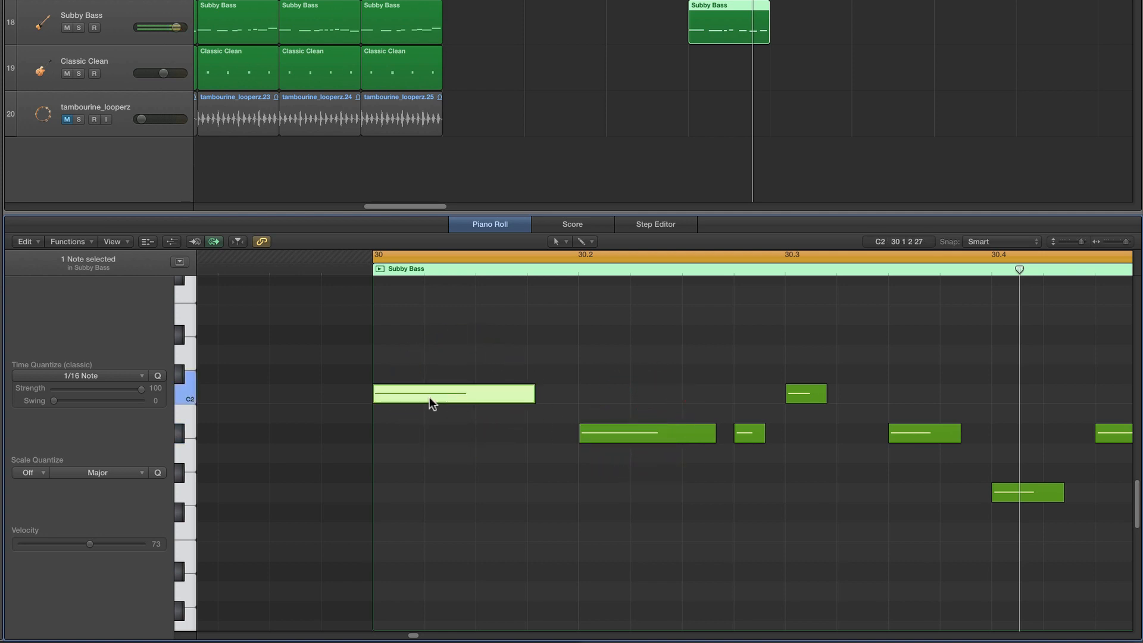
pyautogui.click(613, 433)
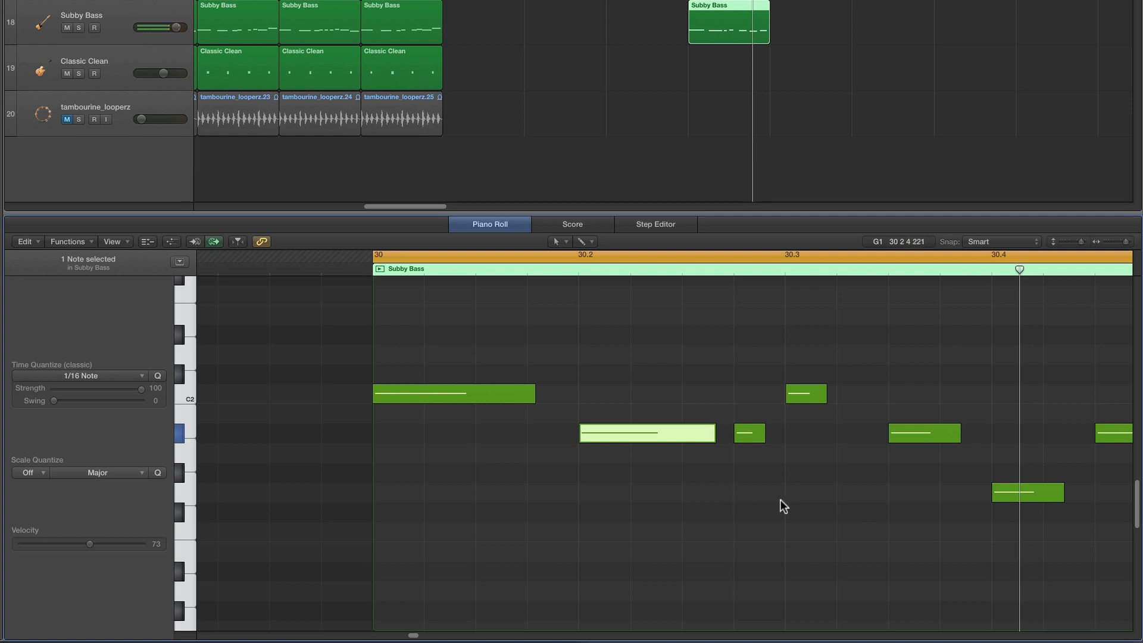
pyautogui.press('space')
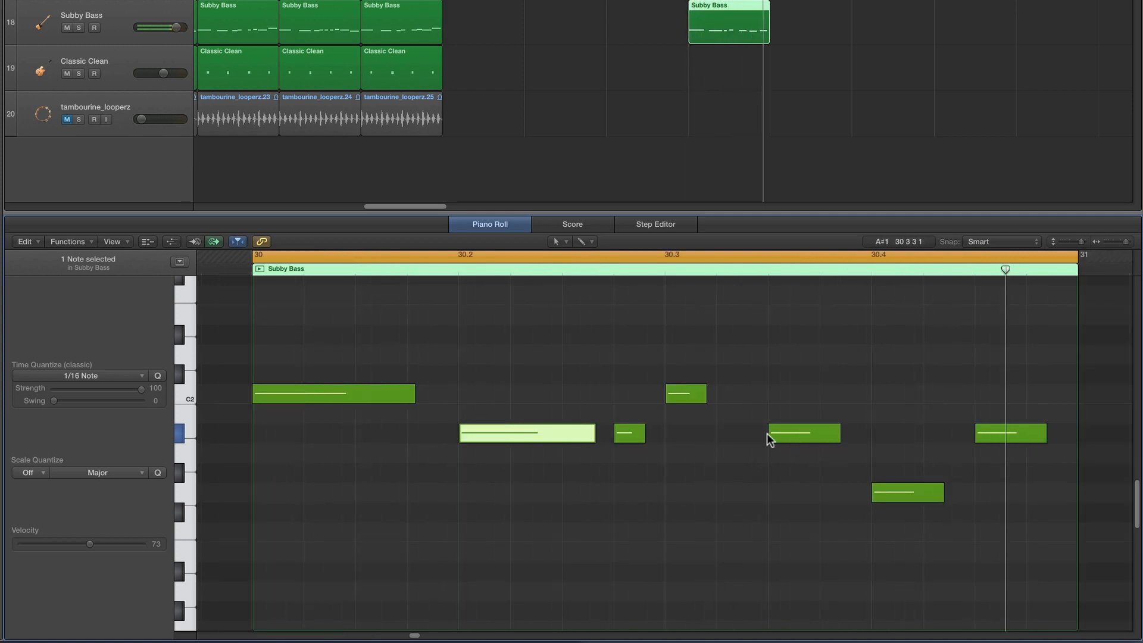
pyautogui.moveTo(689, 394); pyautogui.dragTo(744, 395)
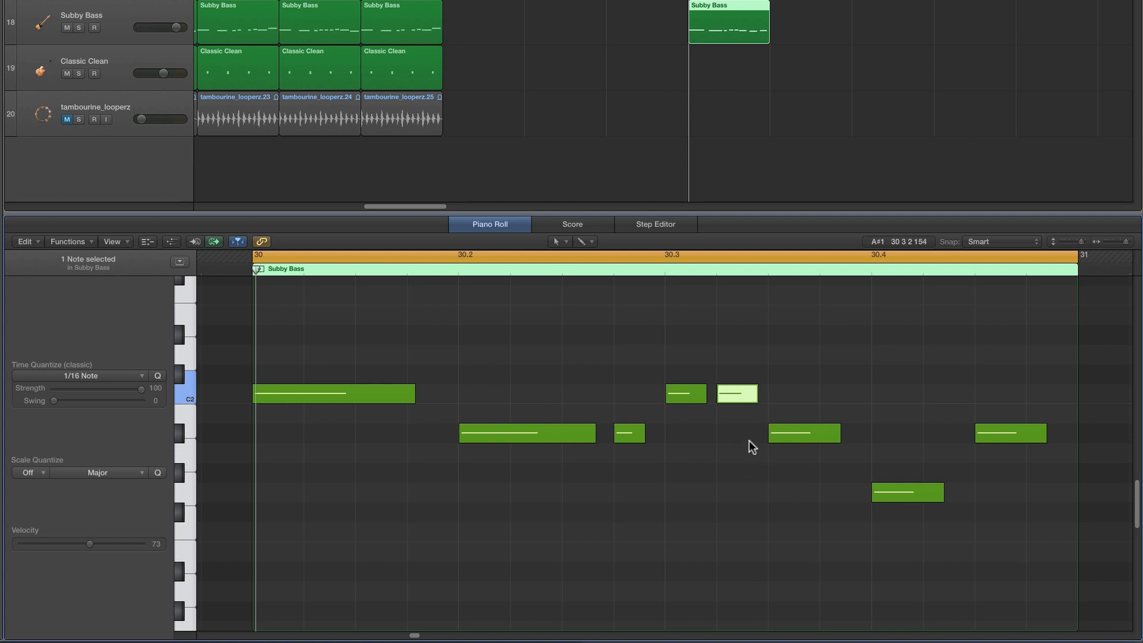
# Delete the A#1 bass note at 30.4.3 and lengthen the G1 note at 30.4 so it extends into 30.4.3
pyautogui.click(921, 492)
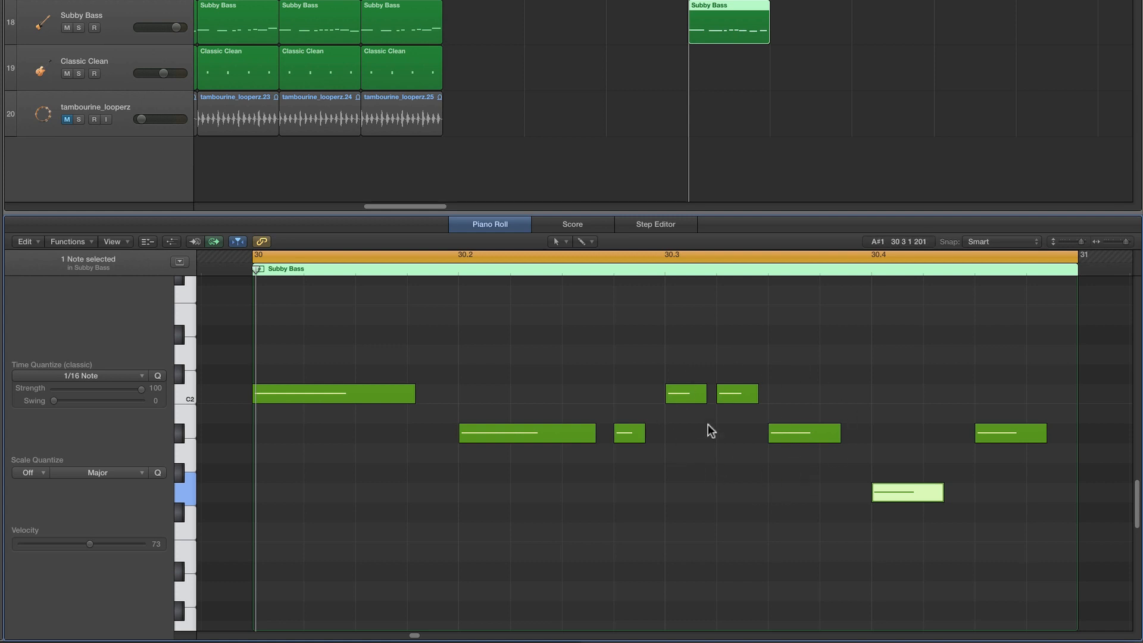
pyautogui.click(928, 494)
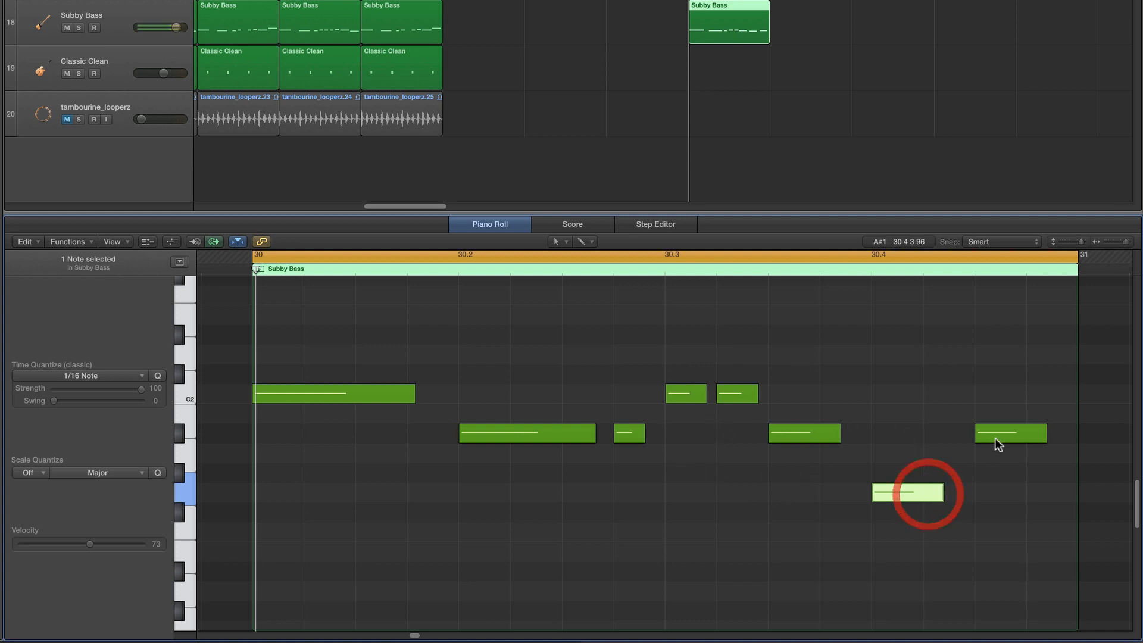
pyautogui.click(995, 437)
pyautogui.click(936, 494)
pyautogui.click(989, 436)
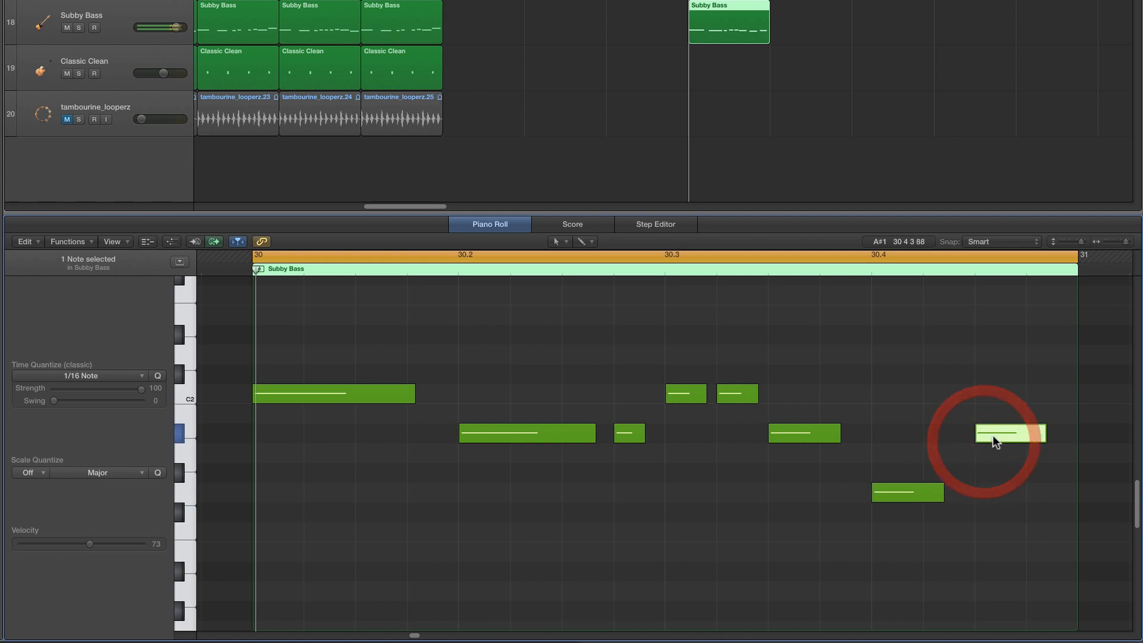
pyautogui.press('Delete')
pyautogui.moveTo(939, 499); pyautogui.dragTo(1007, 498)
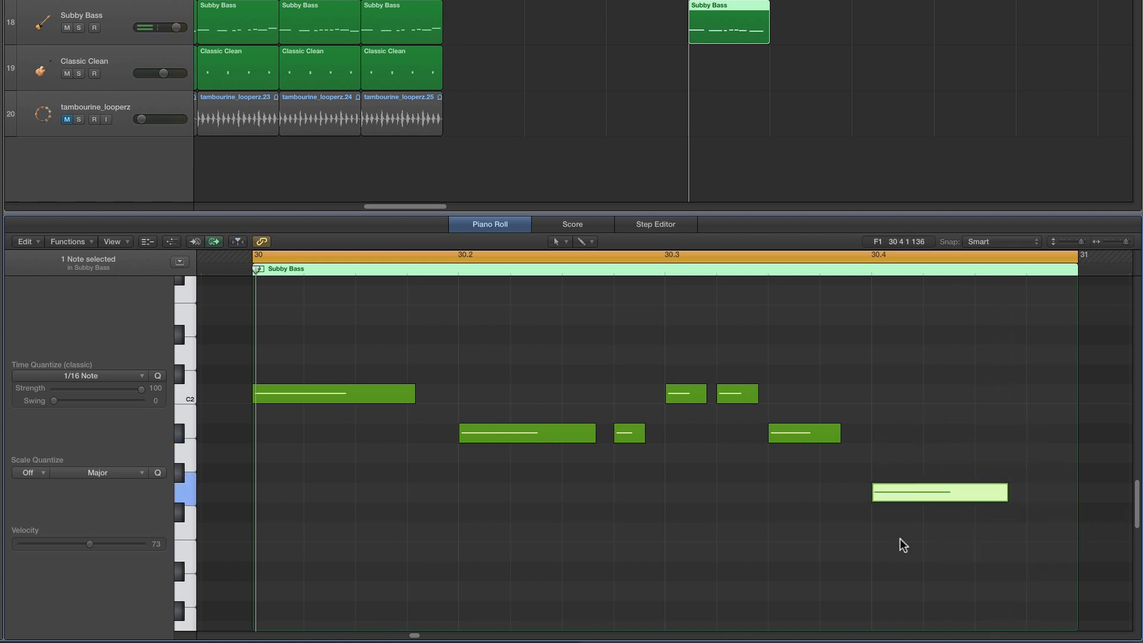
pyautogui.press('space')
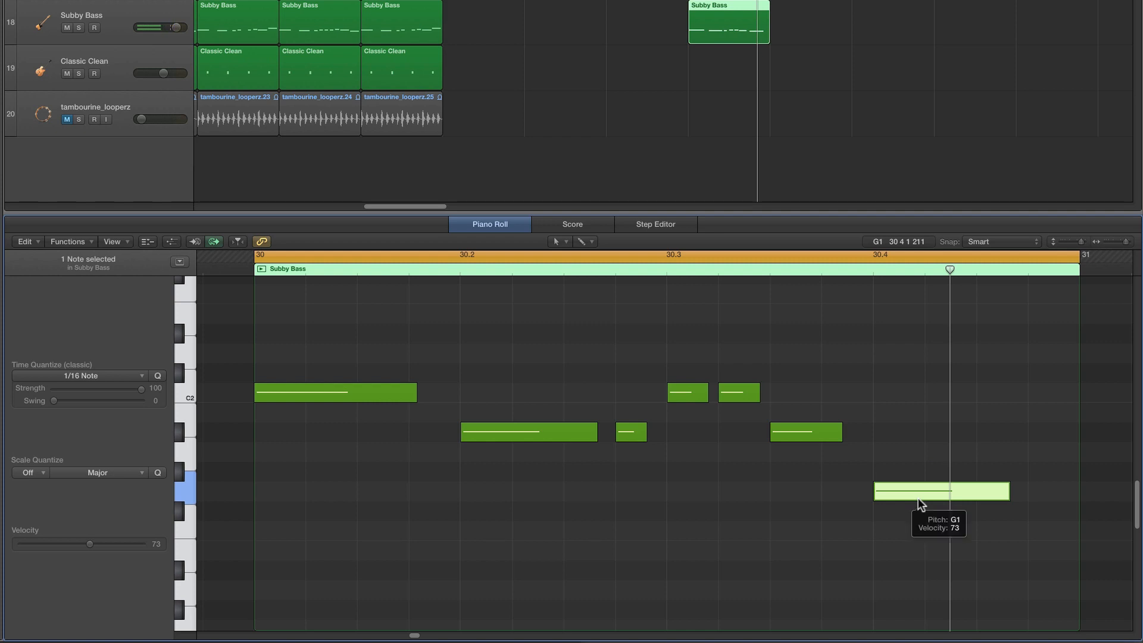
# Open the bar 30 Unmixed+ region and play it to check the kick and snare against the revised bass line
pyautogui.moveTo(918, 498)
pyautogui.click(738, 2)
pyautogui.scroll(-5, 738, 348)
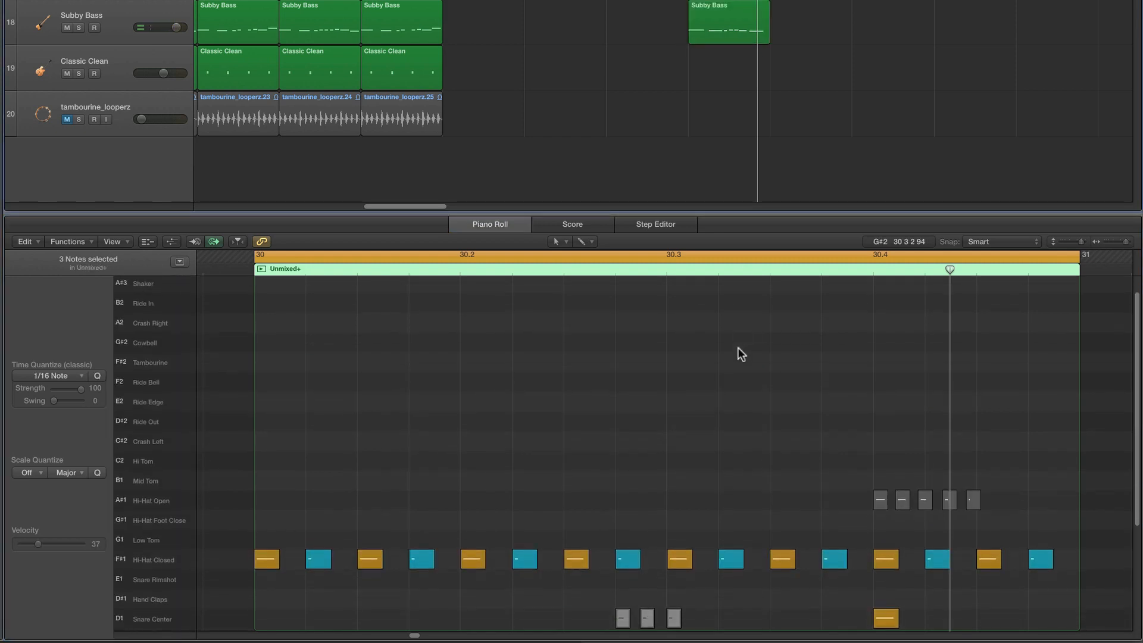
pyautogui.press('space')
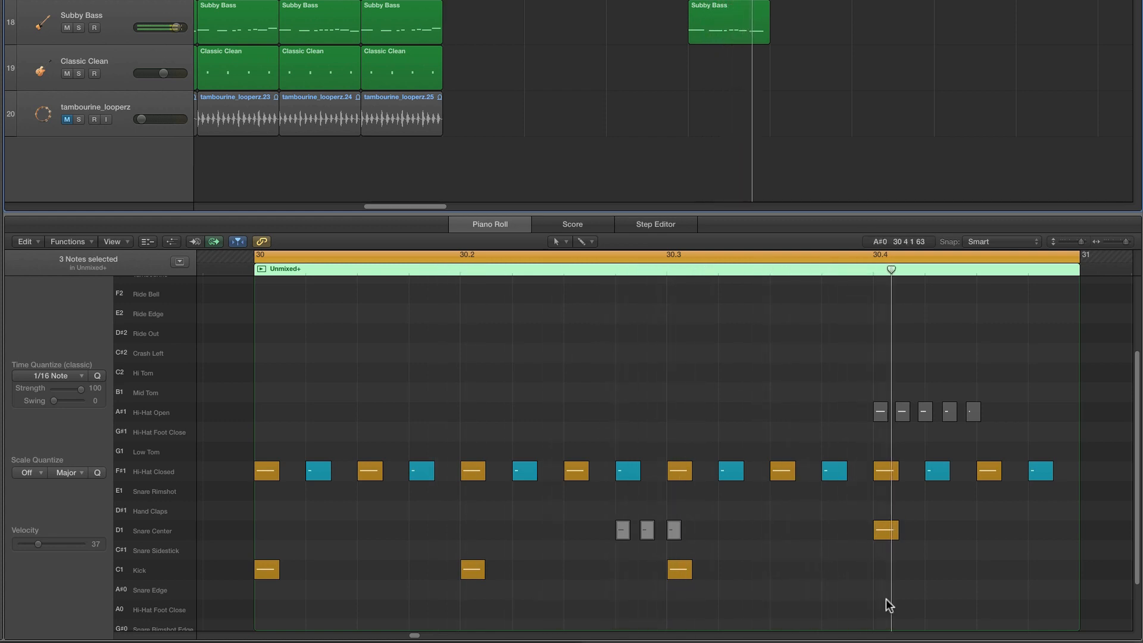
# Set the cycle range to bar 23 and open its Unmixed+ region to examine the kick and snare pattern
pyautogui.hscroll(-5, 411, 63)
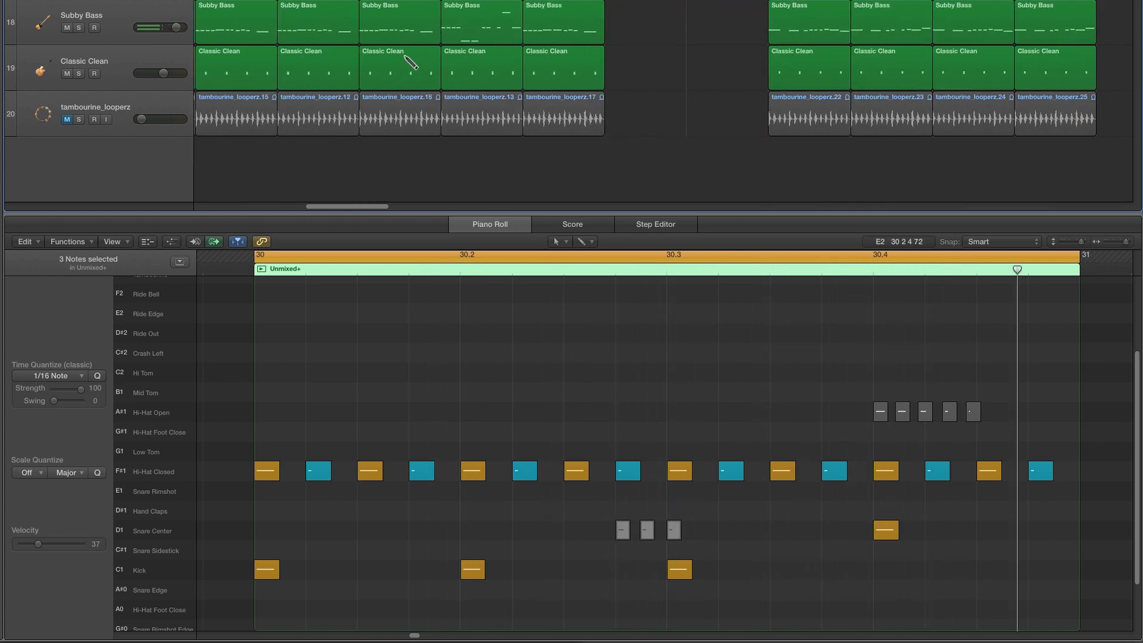
pyautogui.hscroll(-1, 465, 52)
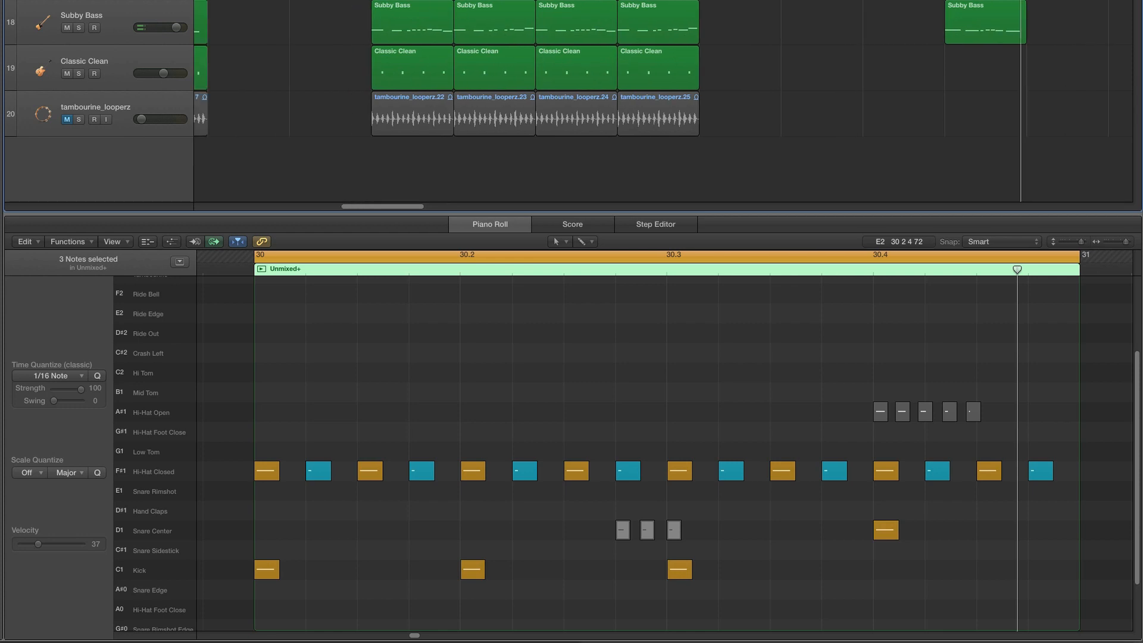
pyautogui.moveTo(372, 0); pyautogui.dragTo(454, 1)
pyautogui.click(417, 1)
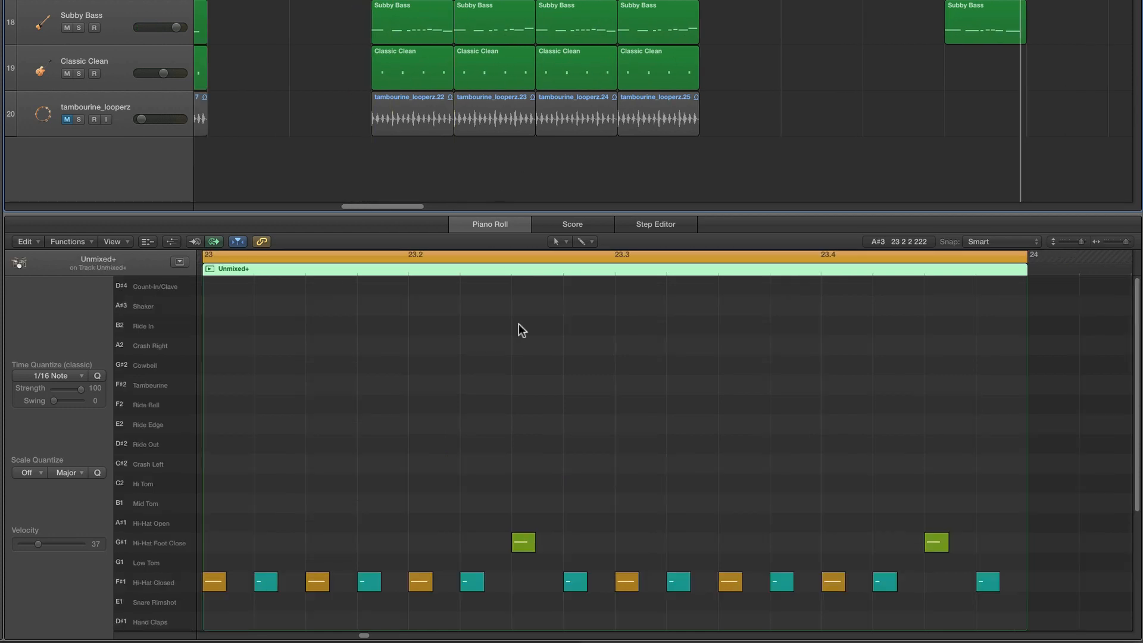
pyautogui.scroll(-1, 599, 463)
pyautogui.scroll(-3, 599, 463)
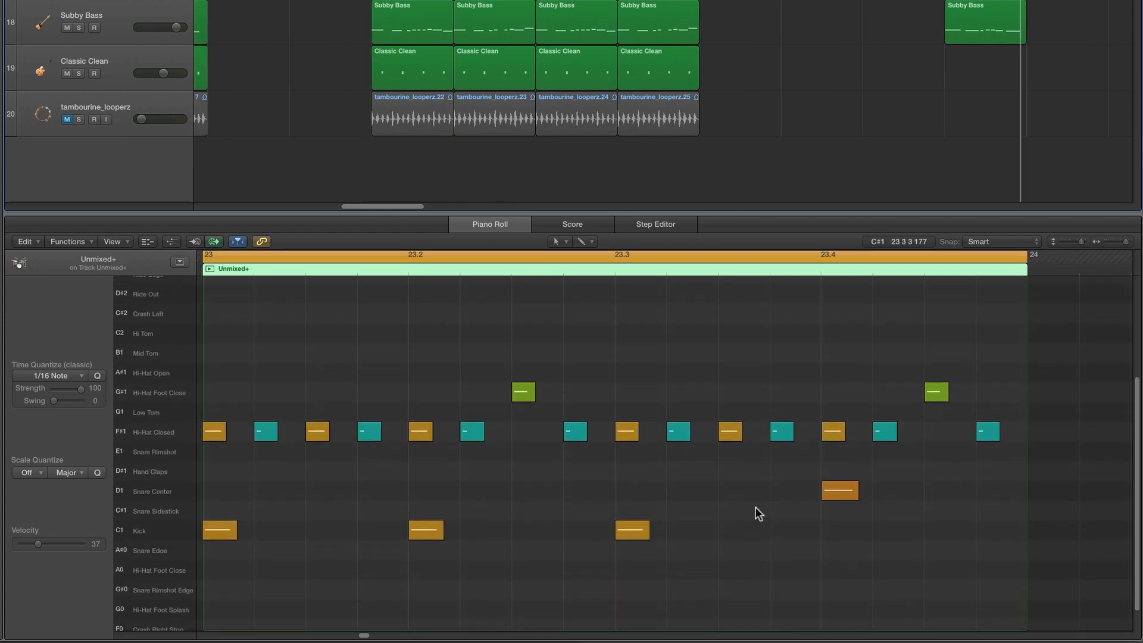
# Play bar 23, mute the Classic Clean track, and open the bar 23 Subby Bass region
pyautogui.press('space')
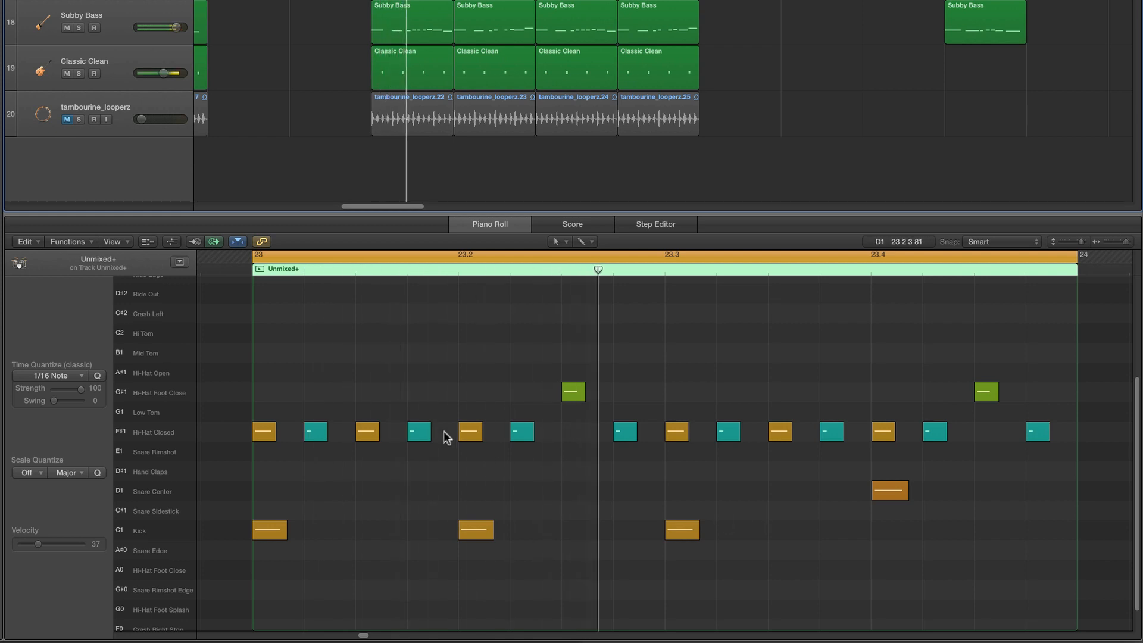
pyautogui.click(67, 74)
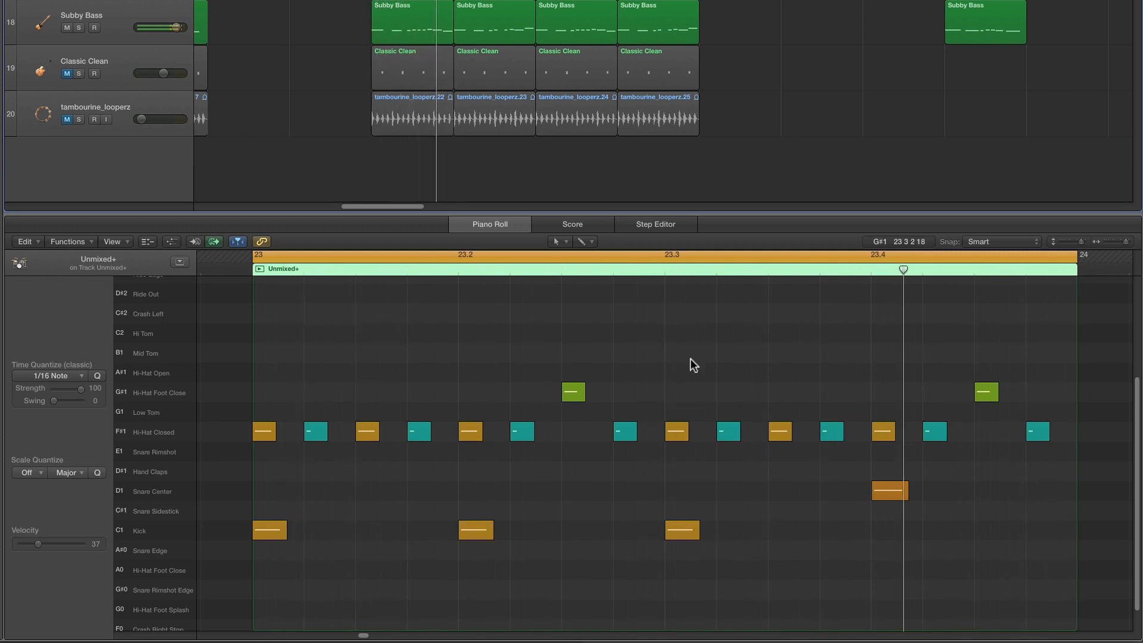
pyautogui.click(416, 29)
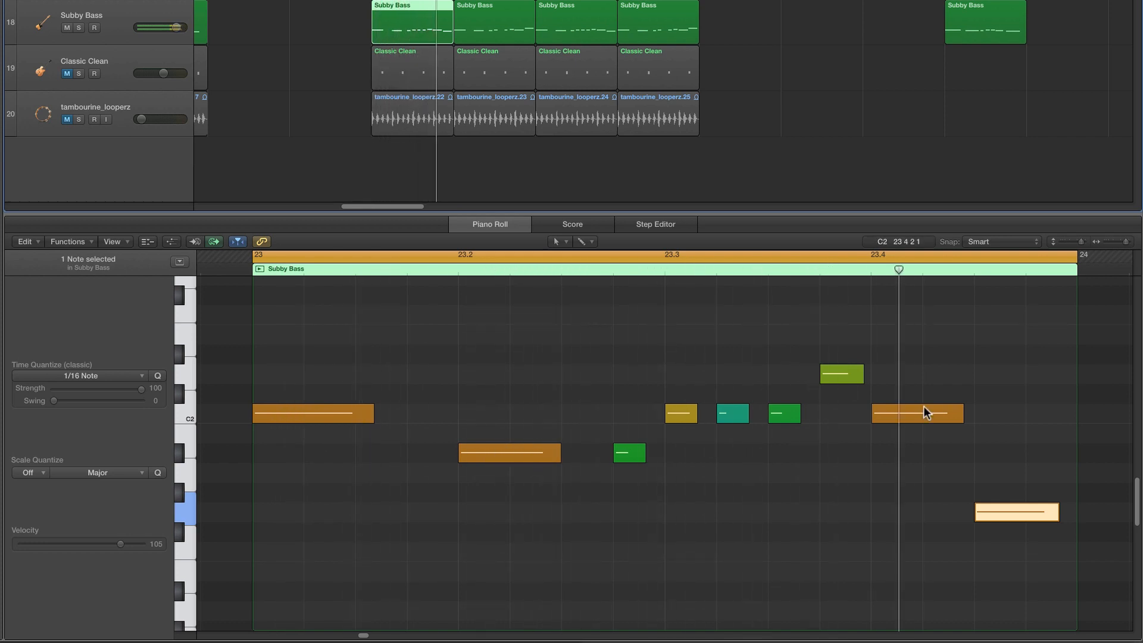
# Set the cycle range to bar 1 and open the Unmixed+ region there
pyautogui.hscroll(-5, 374, 76)
pyautogui.hscroll(-5, 374, 76)
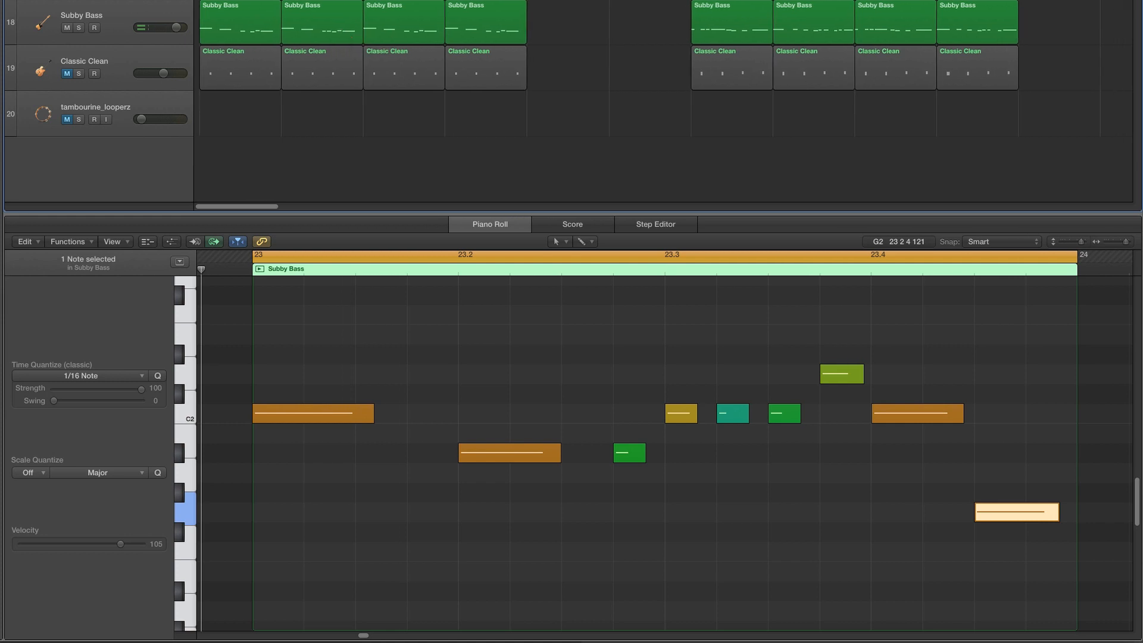
pyautogui.moveTo(199, 0); pyautogui.dragTo(281, 0)
pyautogui.click(262, 0)
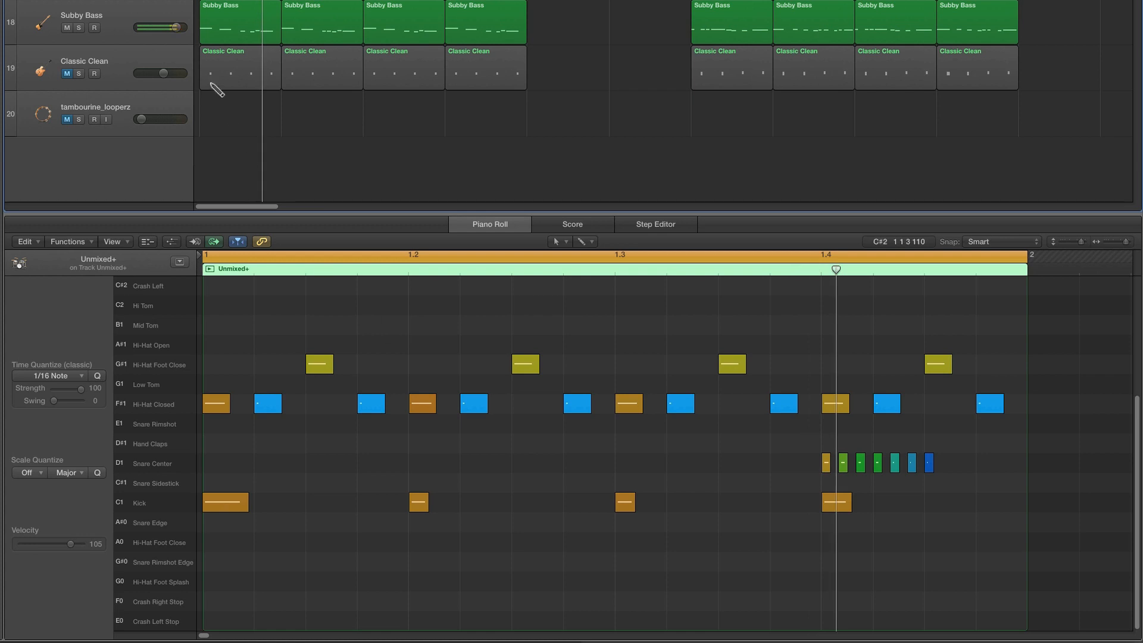
# Open the bar 1 Subby Bass region and audition its notes at beats 1 and 1.2 for comparison with the kick
pyautogui.click(244, 37)
pyautogui.scroll(3, 424, 365)
pyautogui.click(285, 302)
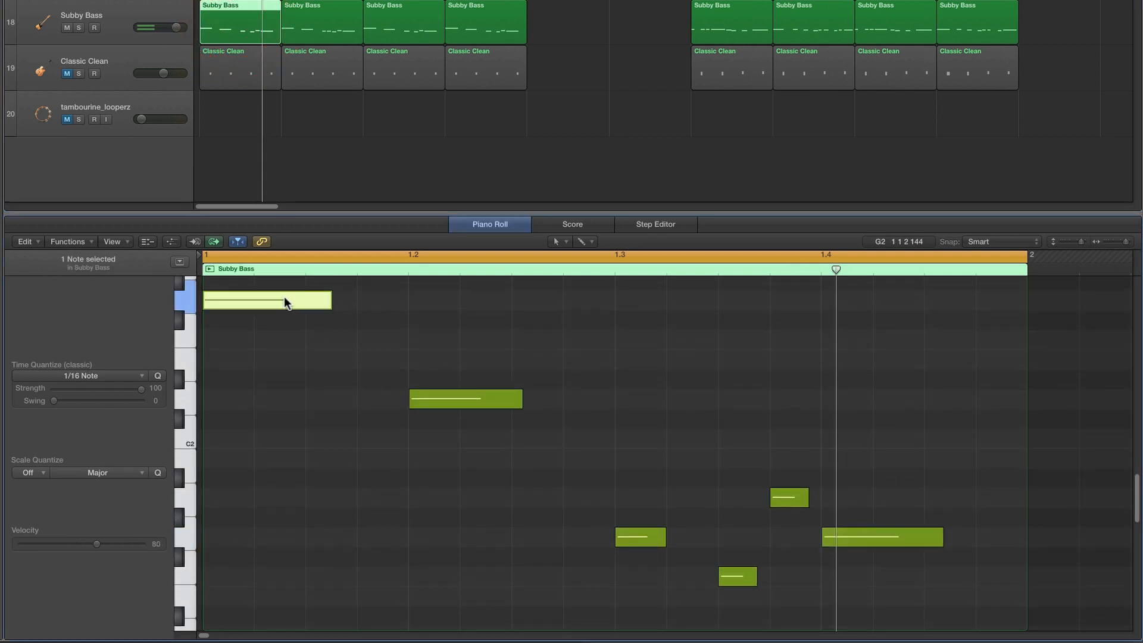
pyautogui.click(476, 398)
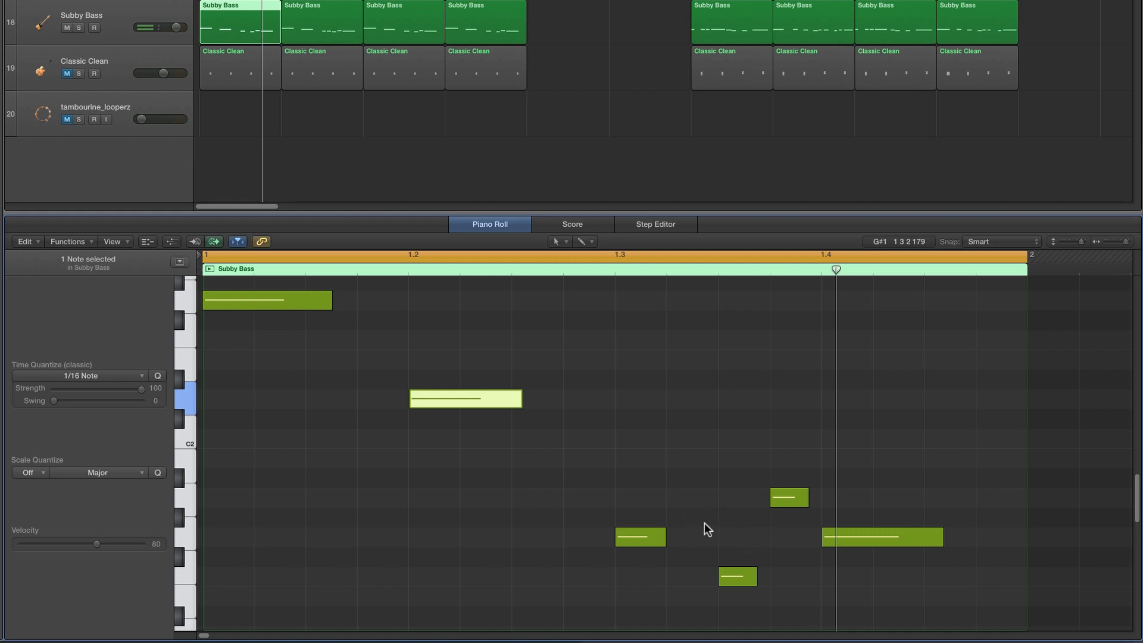
# Audition the beat 1.4 note in the bar 1 Subby Bass region and play the bar 1 groove
pyautogui.click(902, 536)
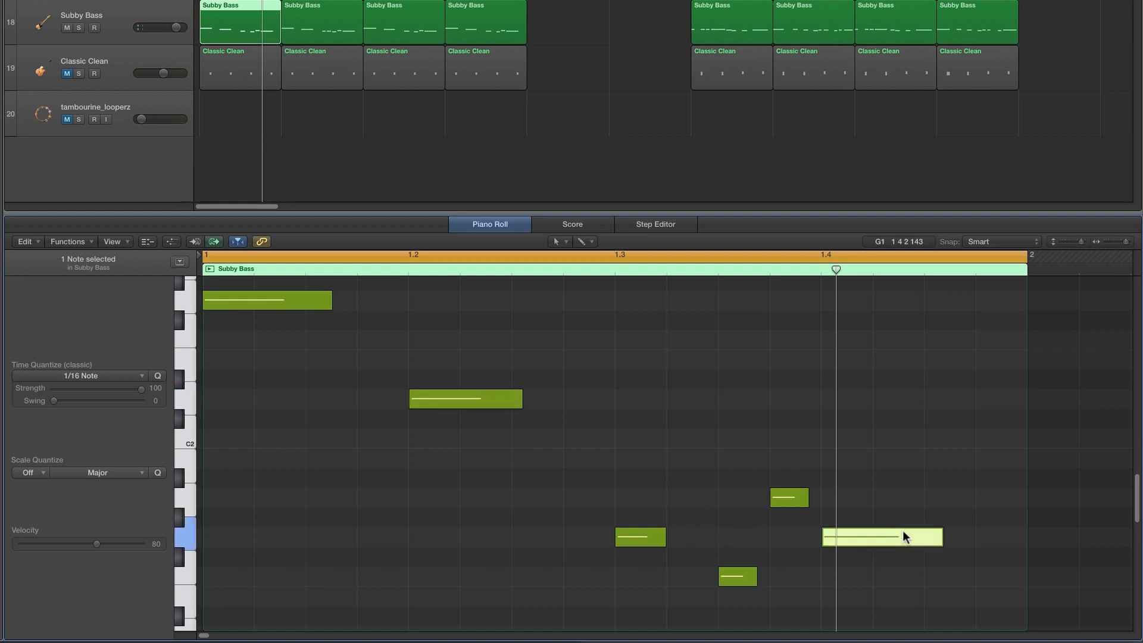
pyautogui.press('space')
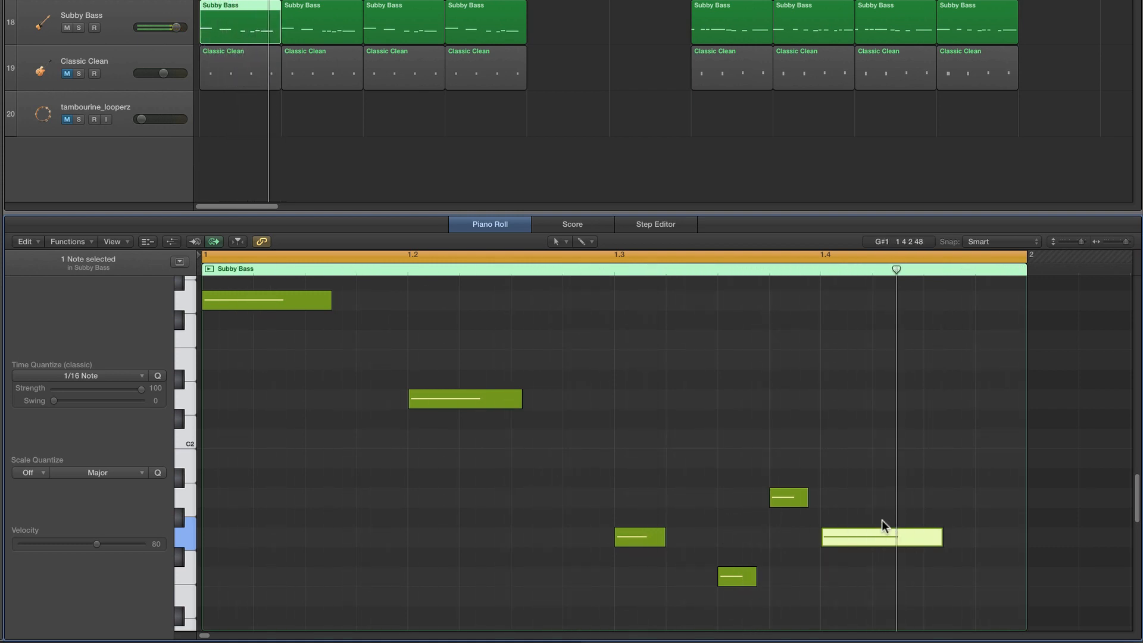
# Examine the arrangement from bar 1 through bar 30, comparing the Subby Bass, Classic Clean and tambourine regions of each groove section
pyautogui.hscroll(10, 1012, 168)
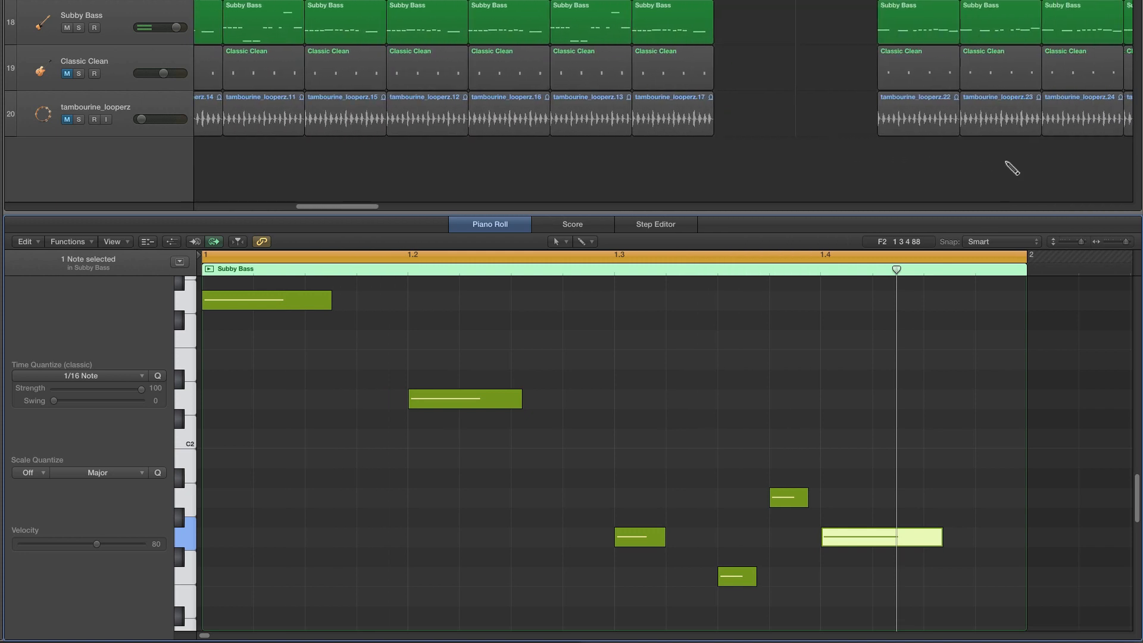
pyautogui.hscroll(10, 1012, 169)
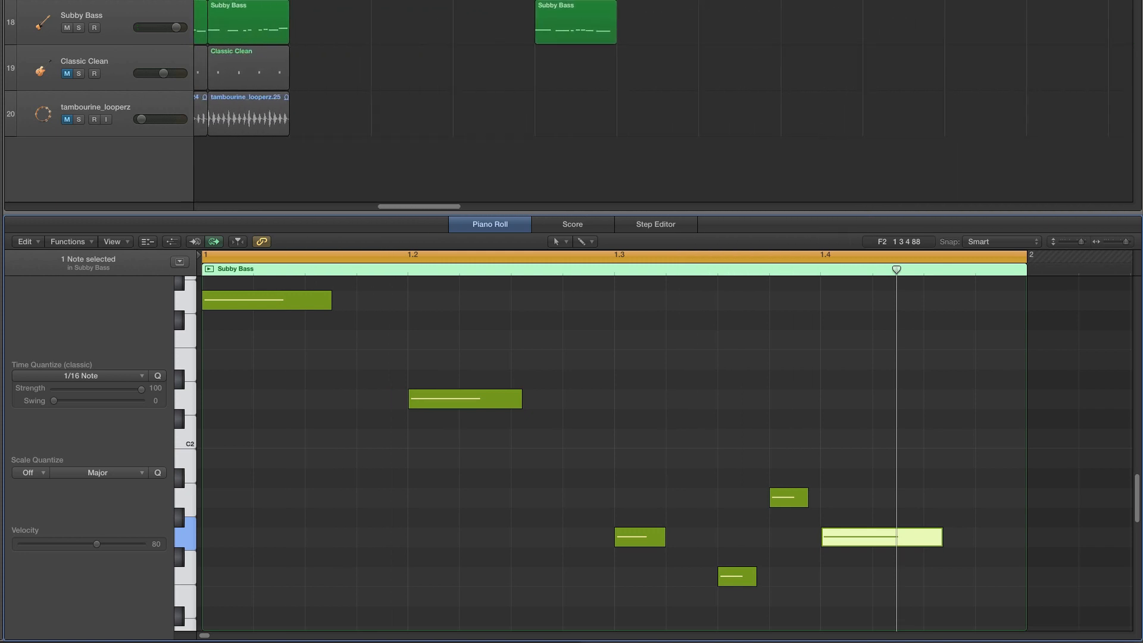
pyautogui.hscroll(-6, 417, 9)
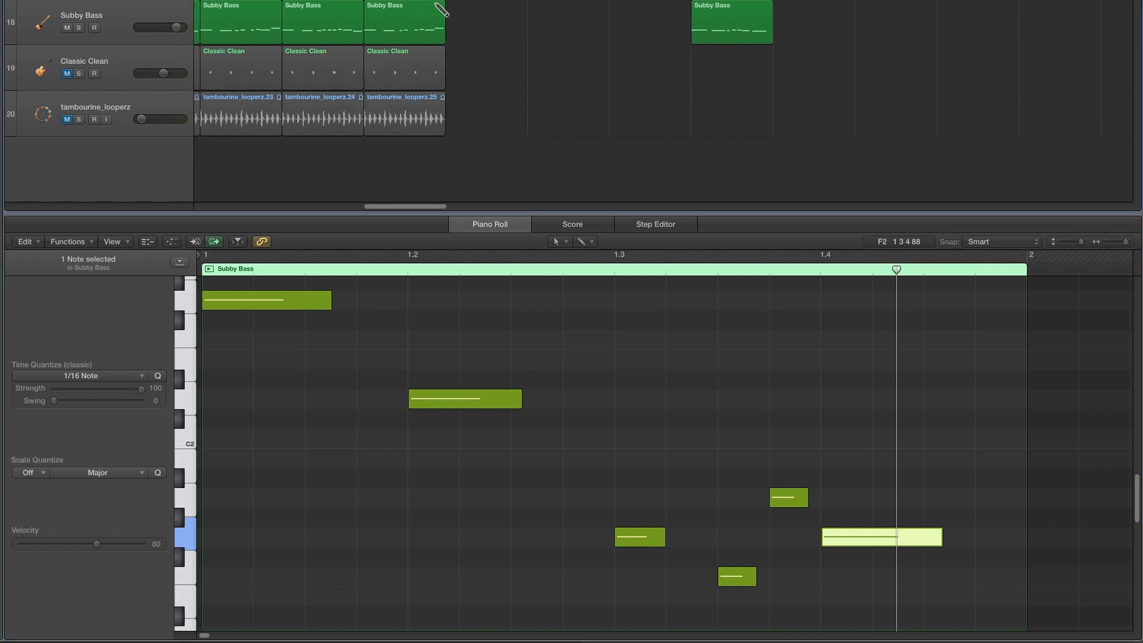
pyautogui.hscroll(-5, 369, 9)
pyautogui.hscroll(6, 497, 28)
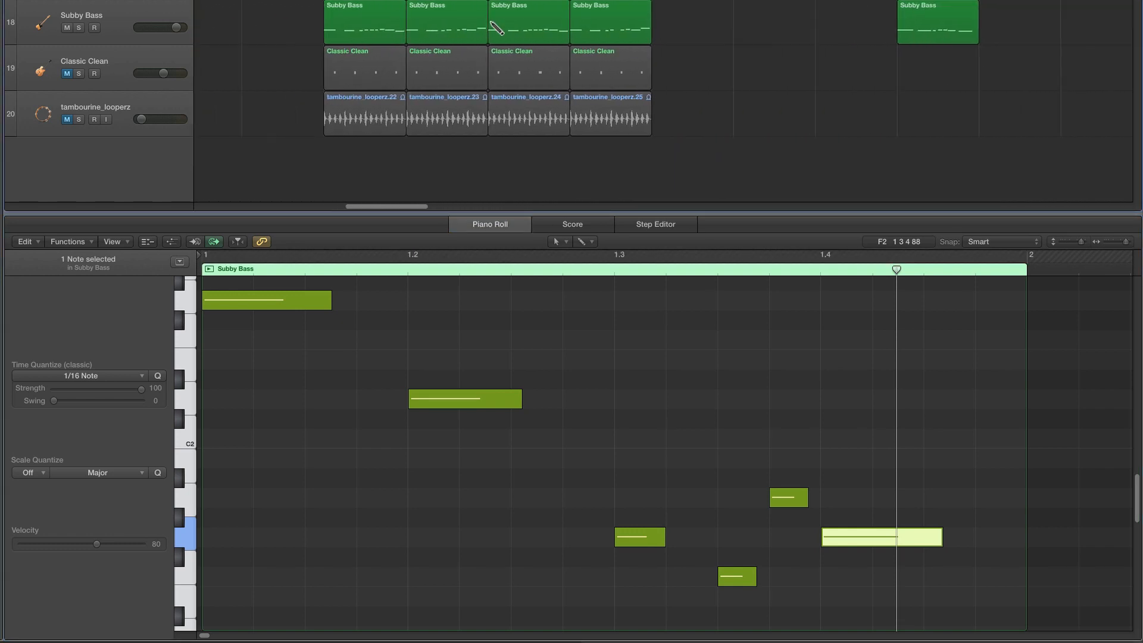
pyautogui.hscroll(-5, 497, 28)
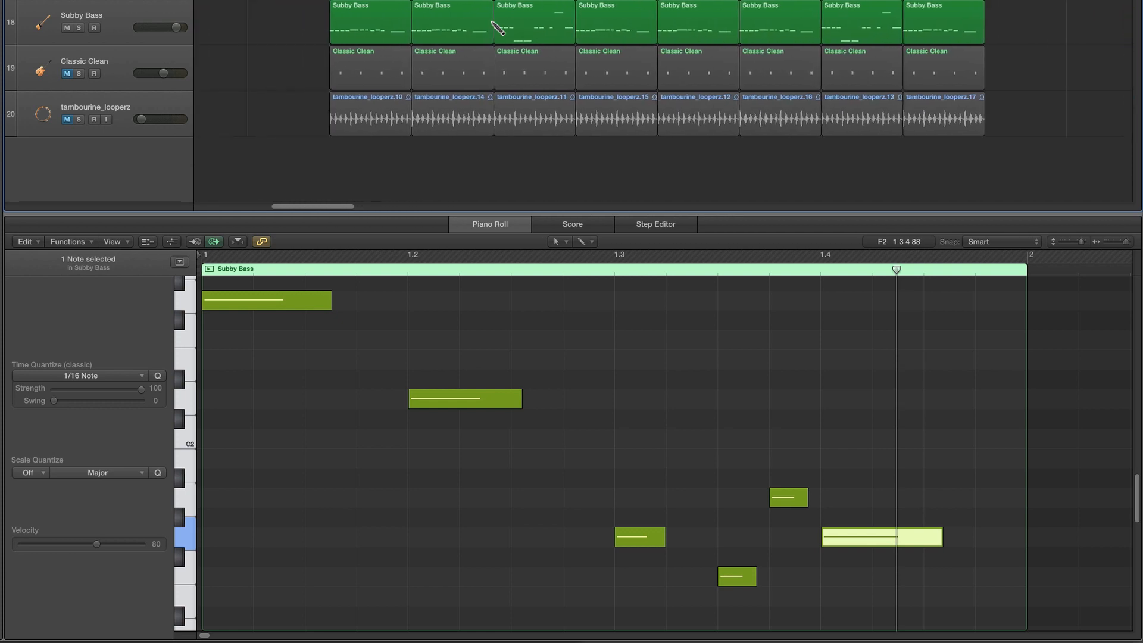
pyautogui.hscroll(-8, 497, 28)
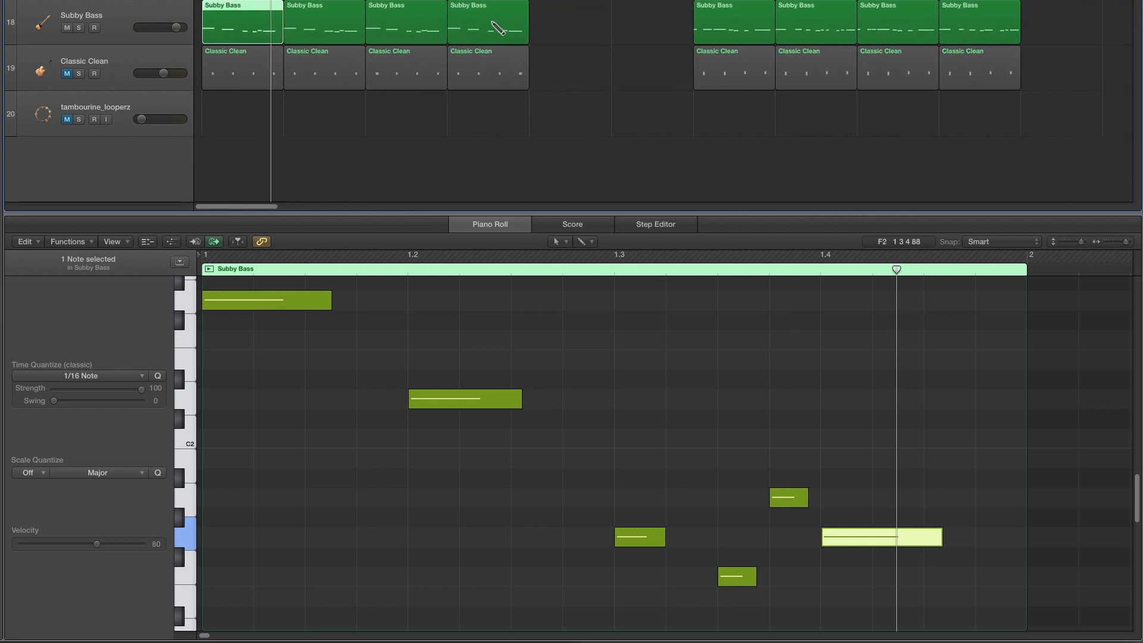
pyautogui.hscroll(8, 497, 28)
pyautogui.hscroll(-4, 497, 28)
pyautogui.hscroll(10, 497, 28)
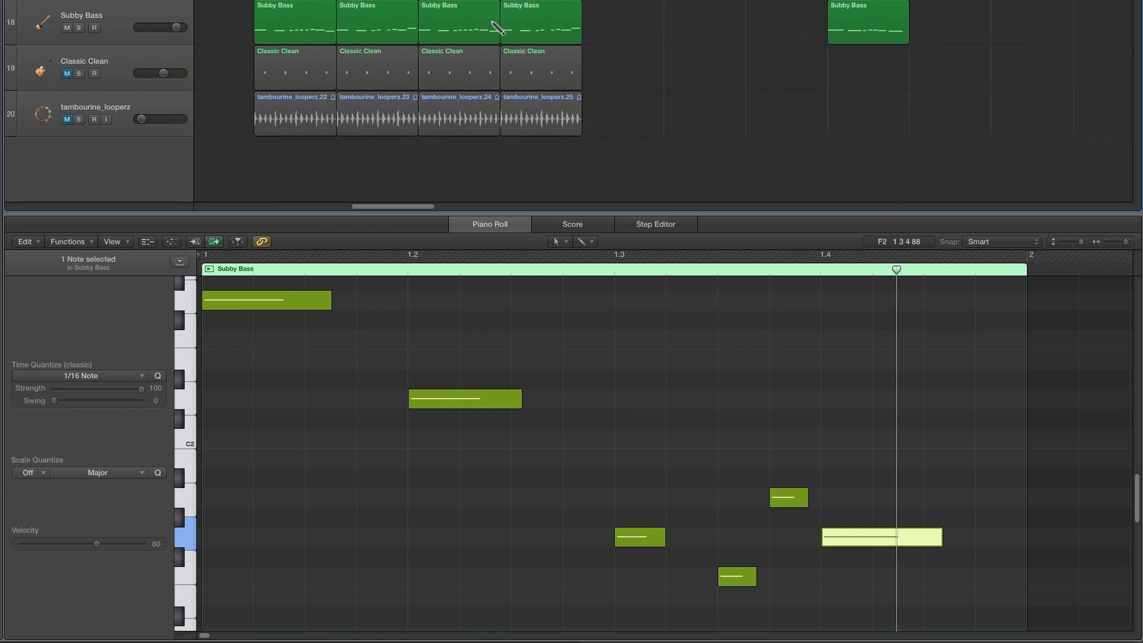
pyautogui.hscroll(2, 497, 28)
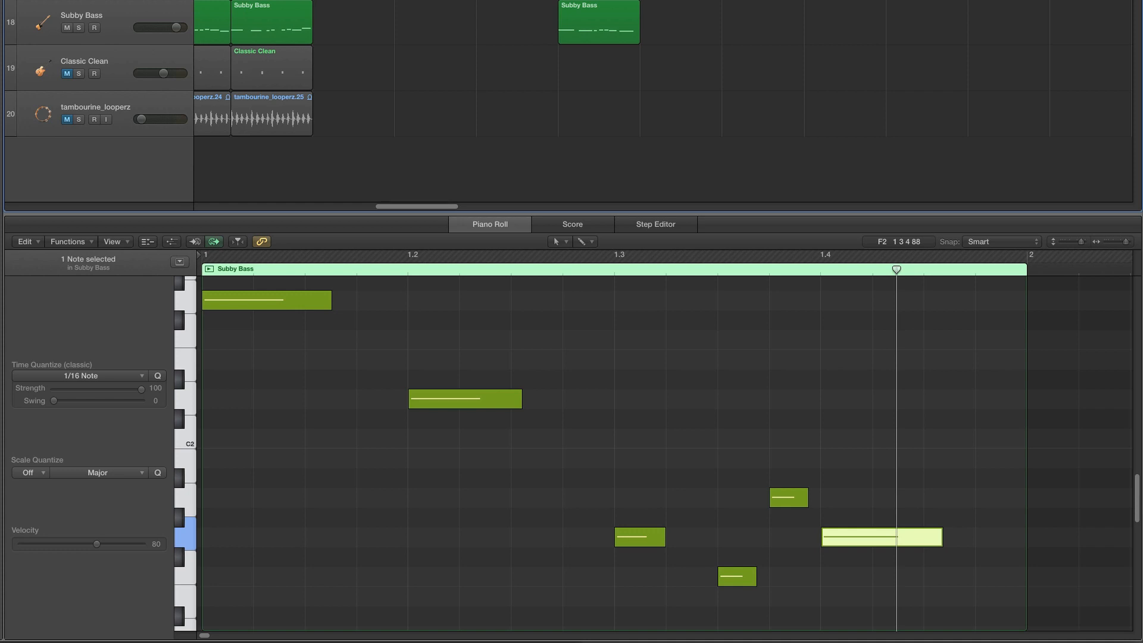
pyautogui.hscroll(-10, 482, 74)
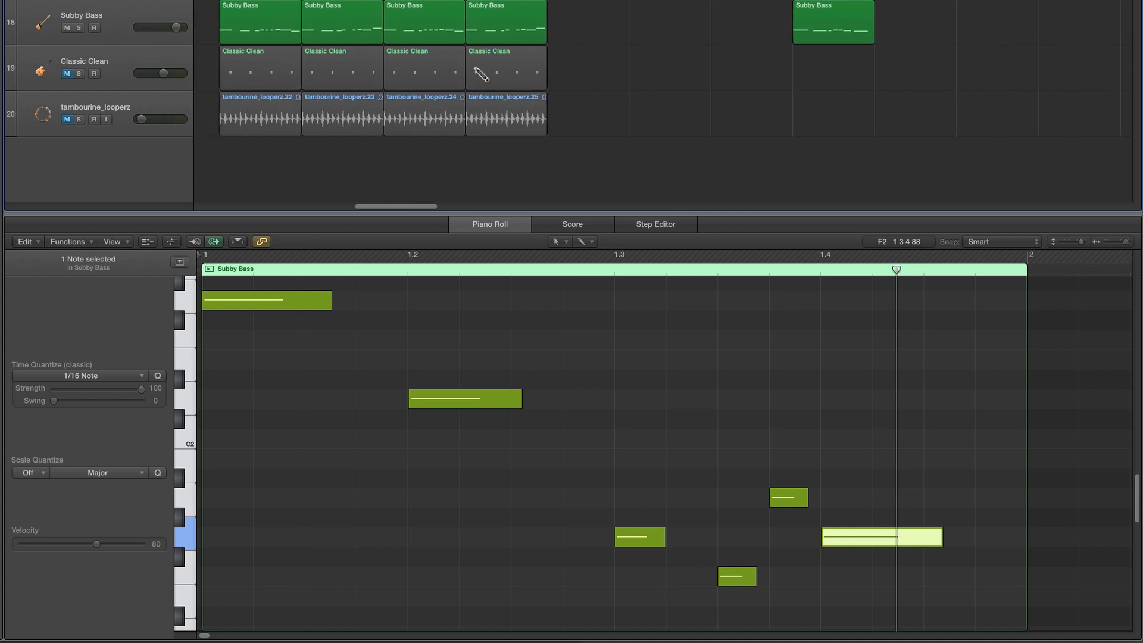
# Open the bar 30 Unmixed+ region, examine its kick pattern and the snare hit at 30.4, and play the bar
pyautogui.hscroll(8, 762, 76)
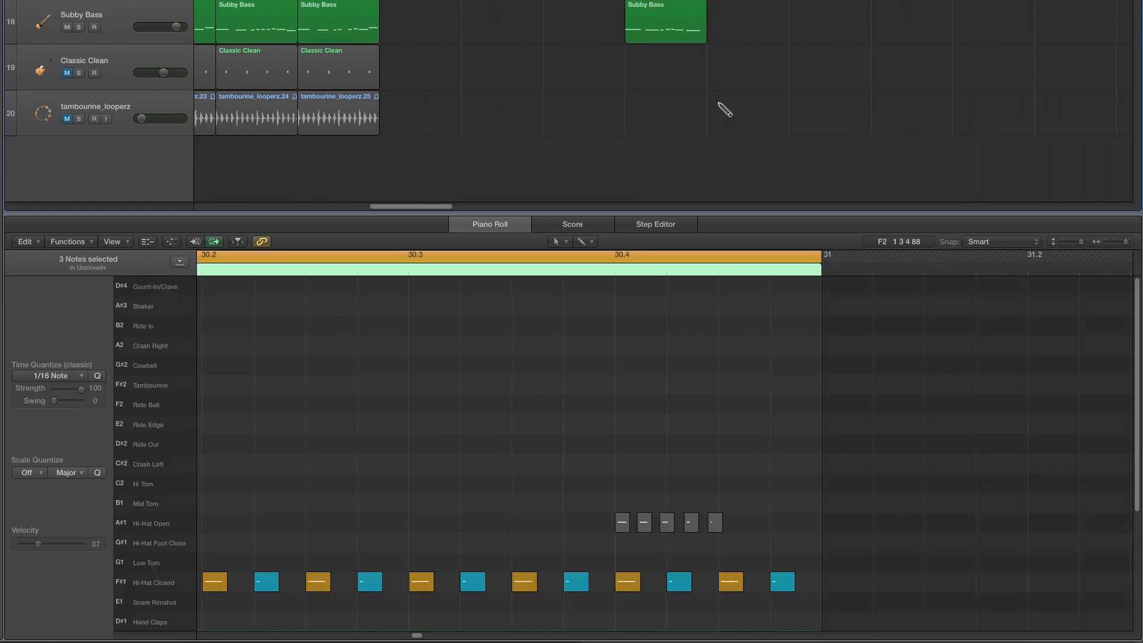
pyautogui.scroll(-5, 685, 385)
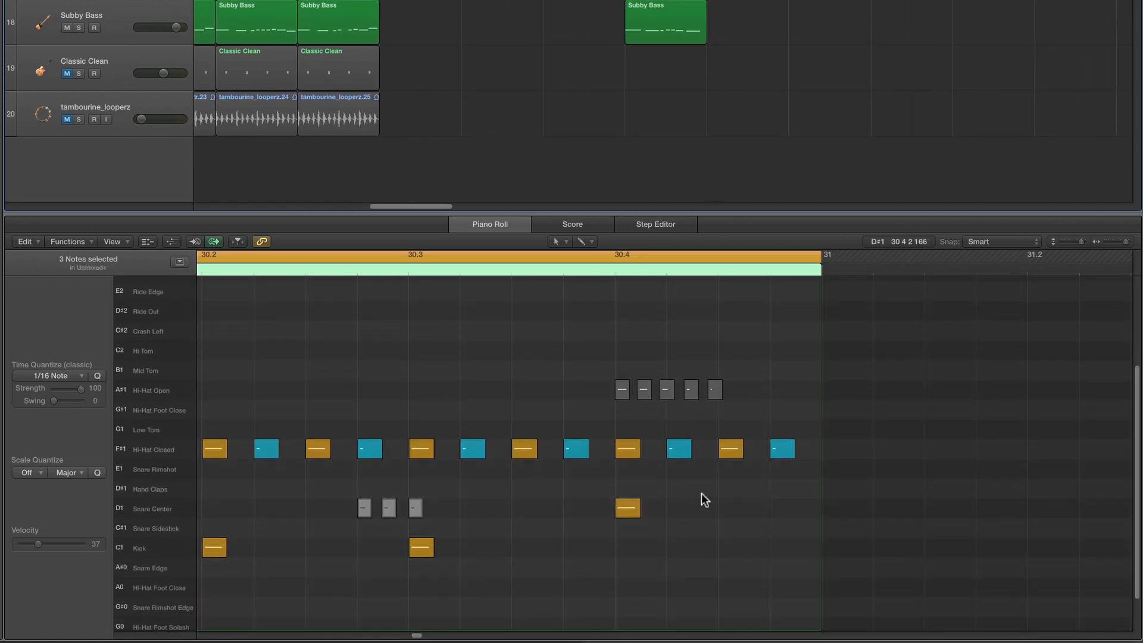
pyautogui.hscroll(-6, 785, 501)
pyautogui.click(970, 509)
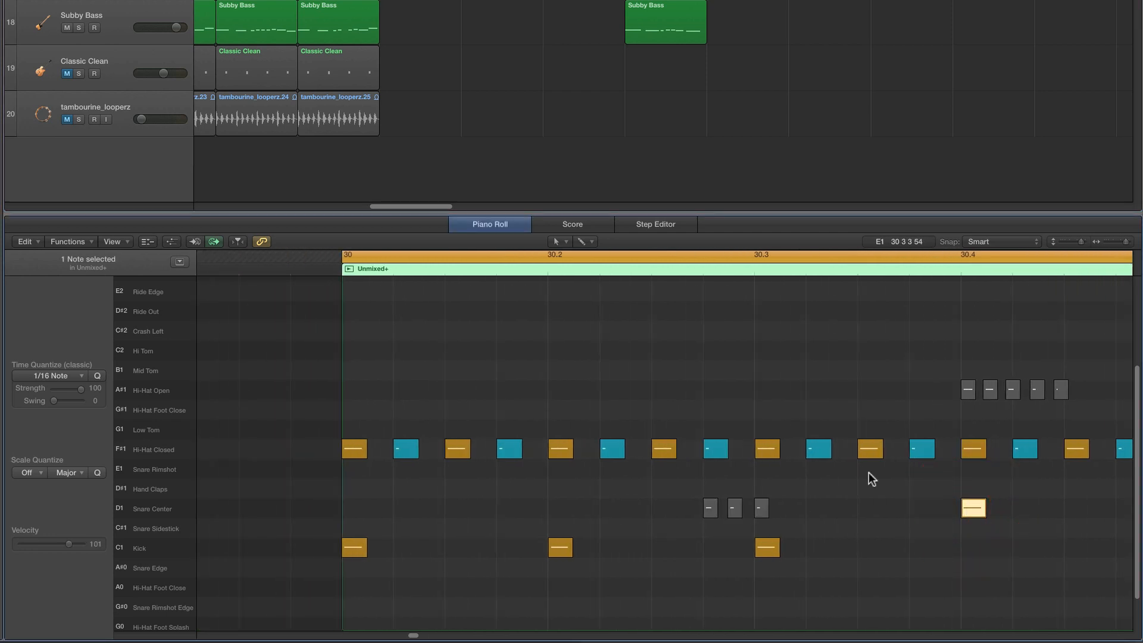
pyautogui.hscroll(2, 869, 473)
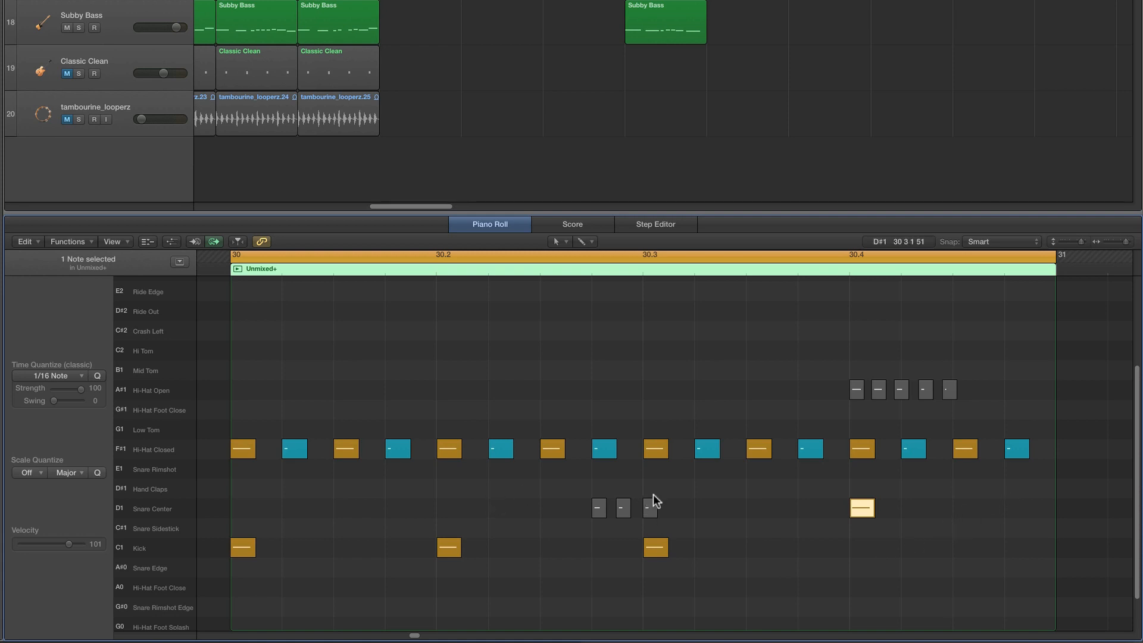
pyautogui.scroll(-2, 653, 494)
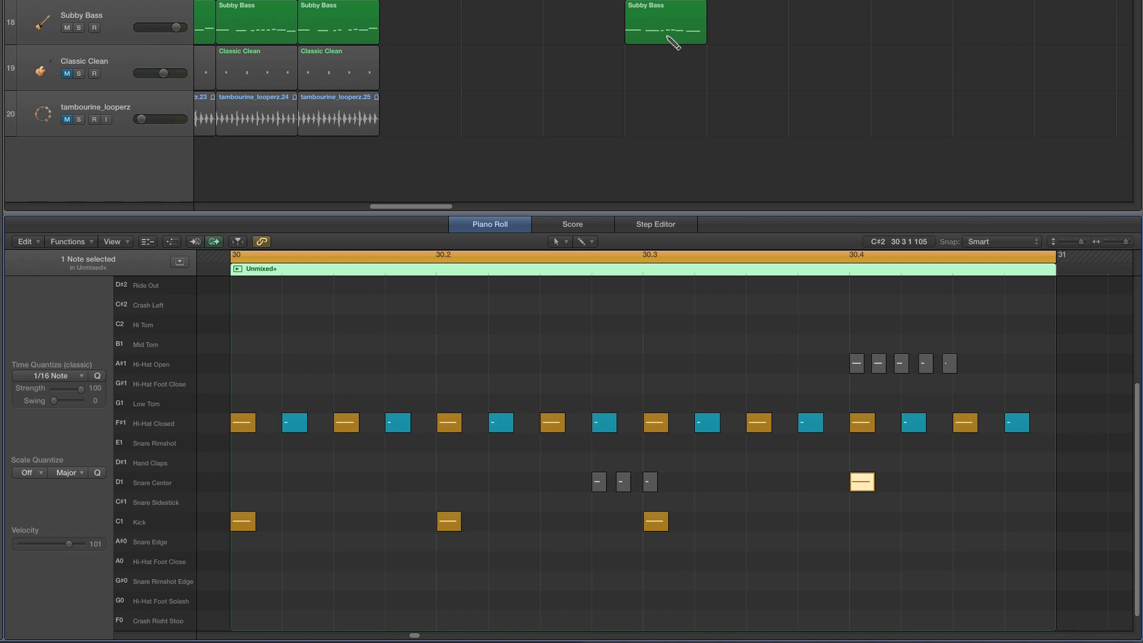
pyautogui.press('space')
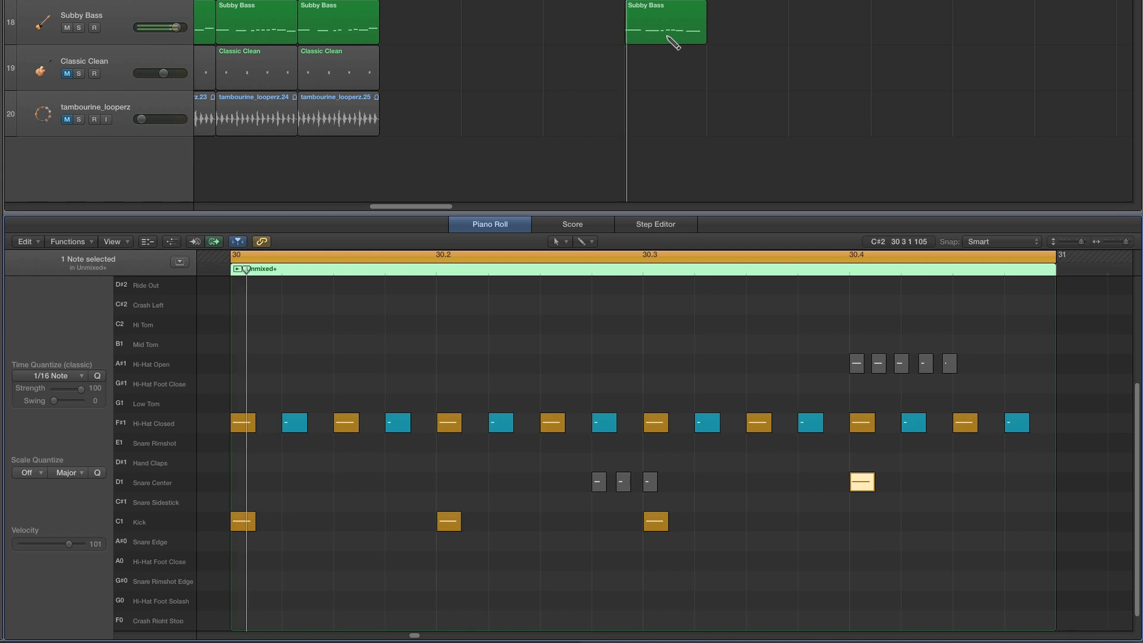